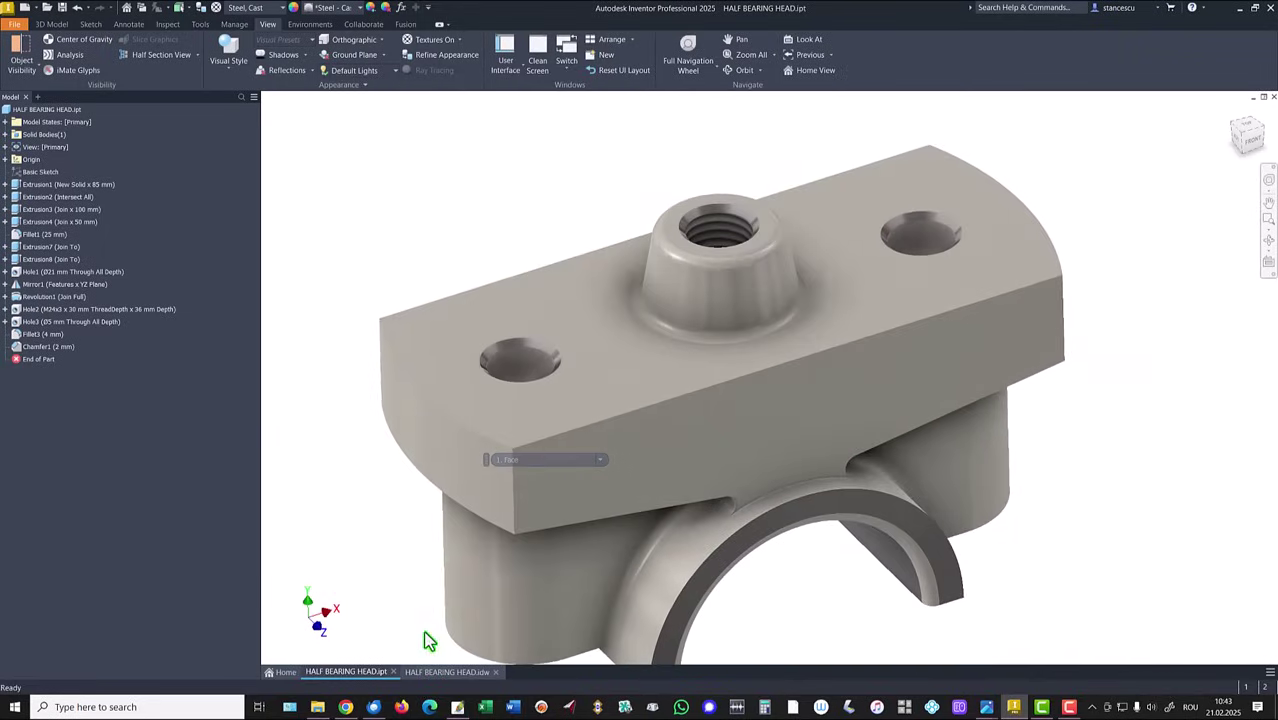
Switch to the HALF BEARING HEAD.idw drawing and examine its views and dimensions for reference.
key(F6)
click(421, 673)
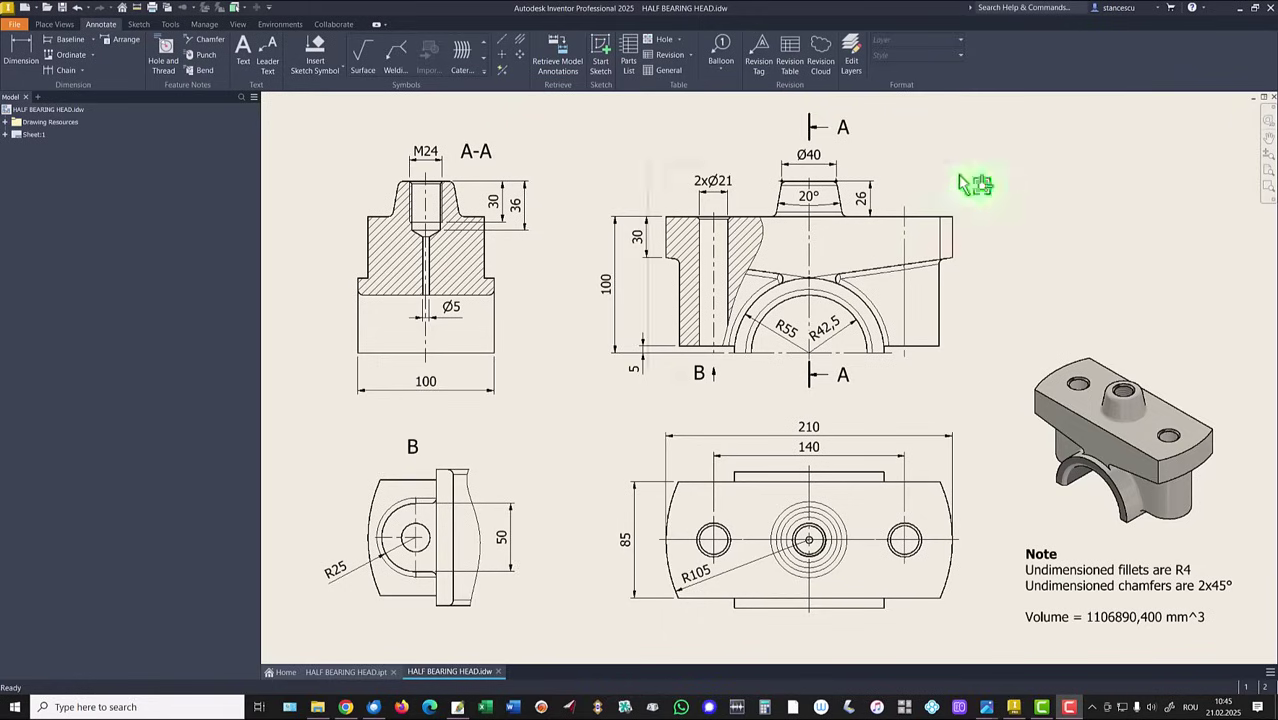
Create a new metric part from the Standard (mm).ipt template and start a 2D sketch on the front XY plane.
click(25, 8)
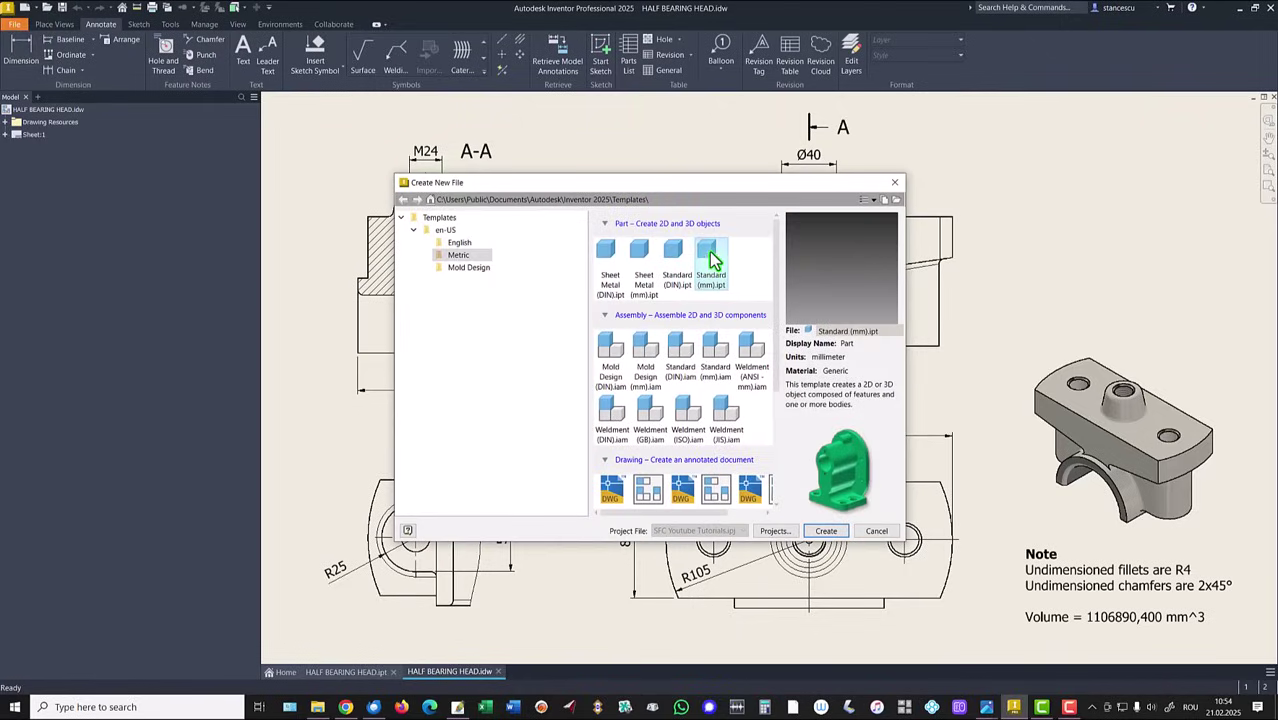
double_click(711, 256)
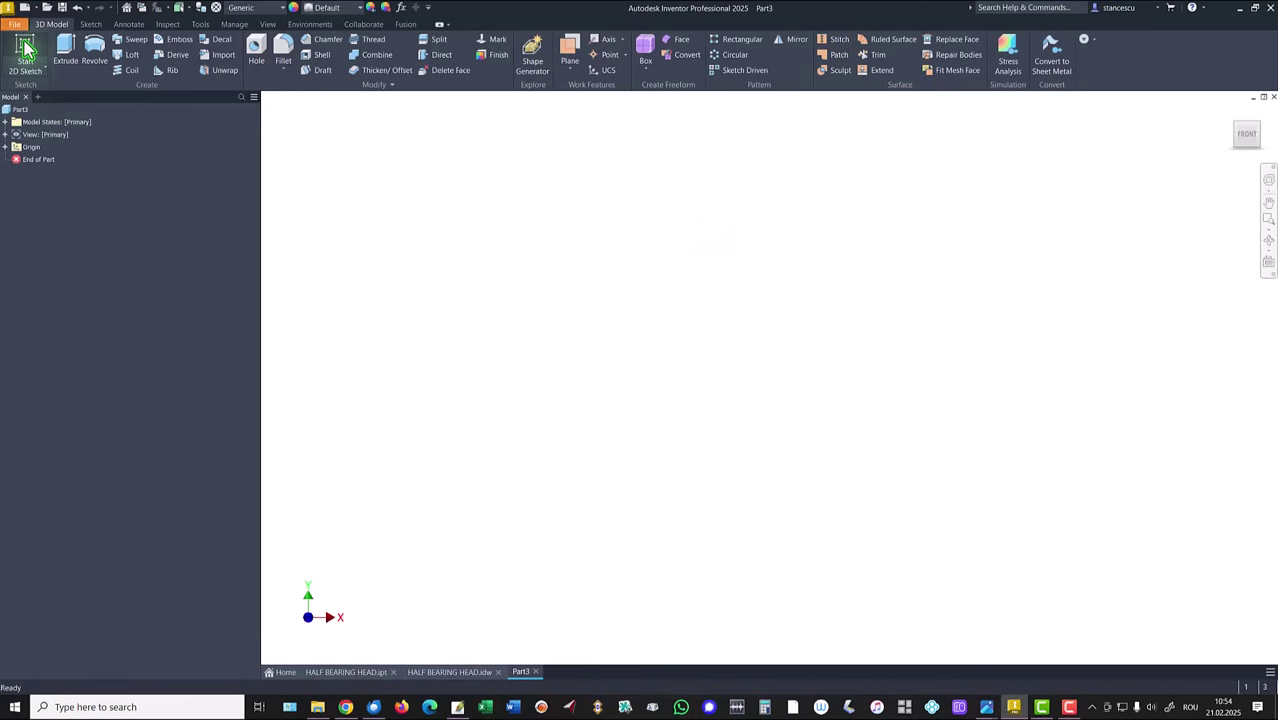
click(25, 50)
click(682, 213)
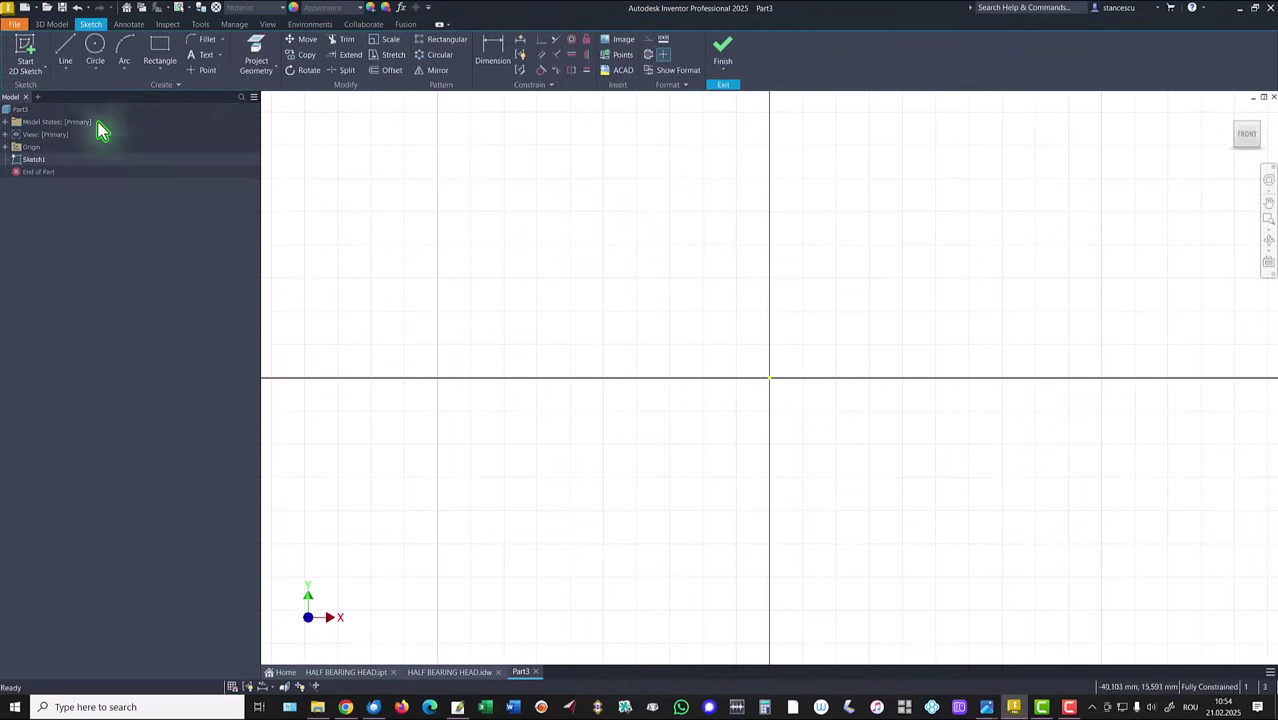
Draw two concentric circles centred on the origin with radii of 55 mm and 42.5 mm.
click(102, 52)
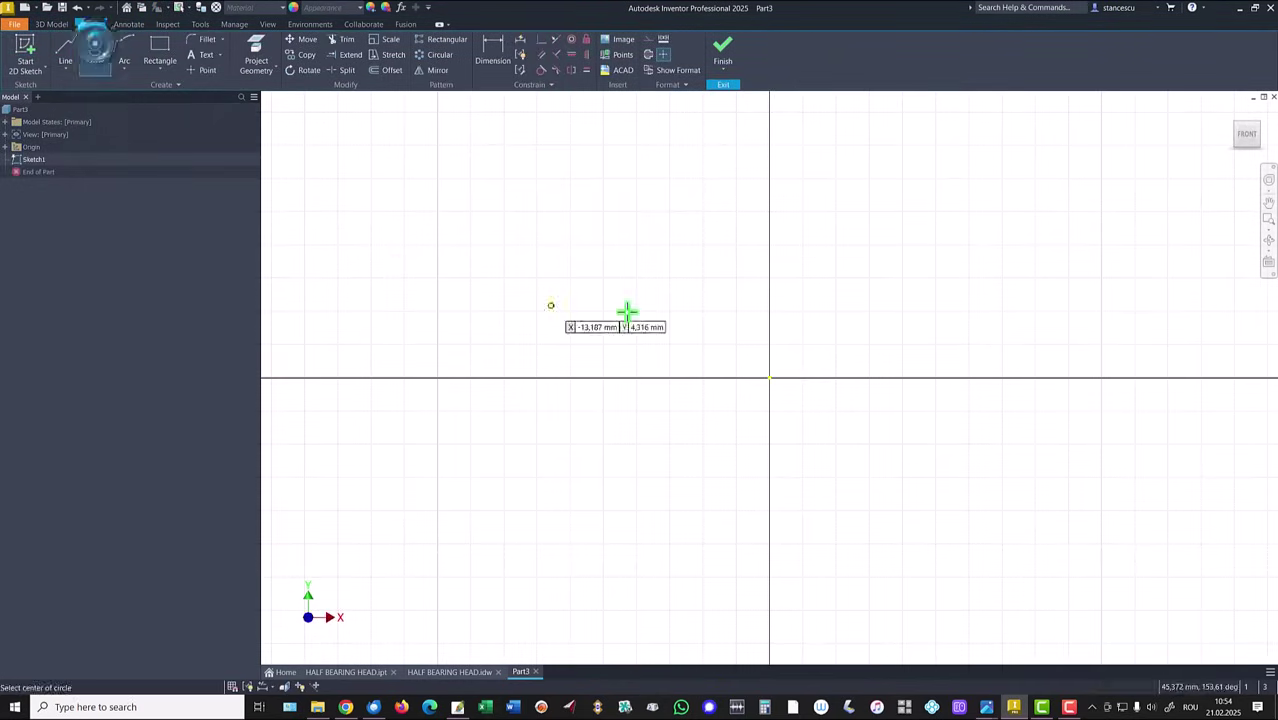
click(767, 378)
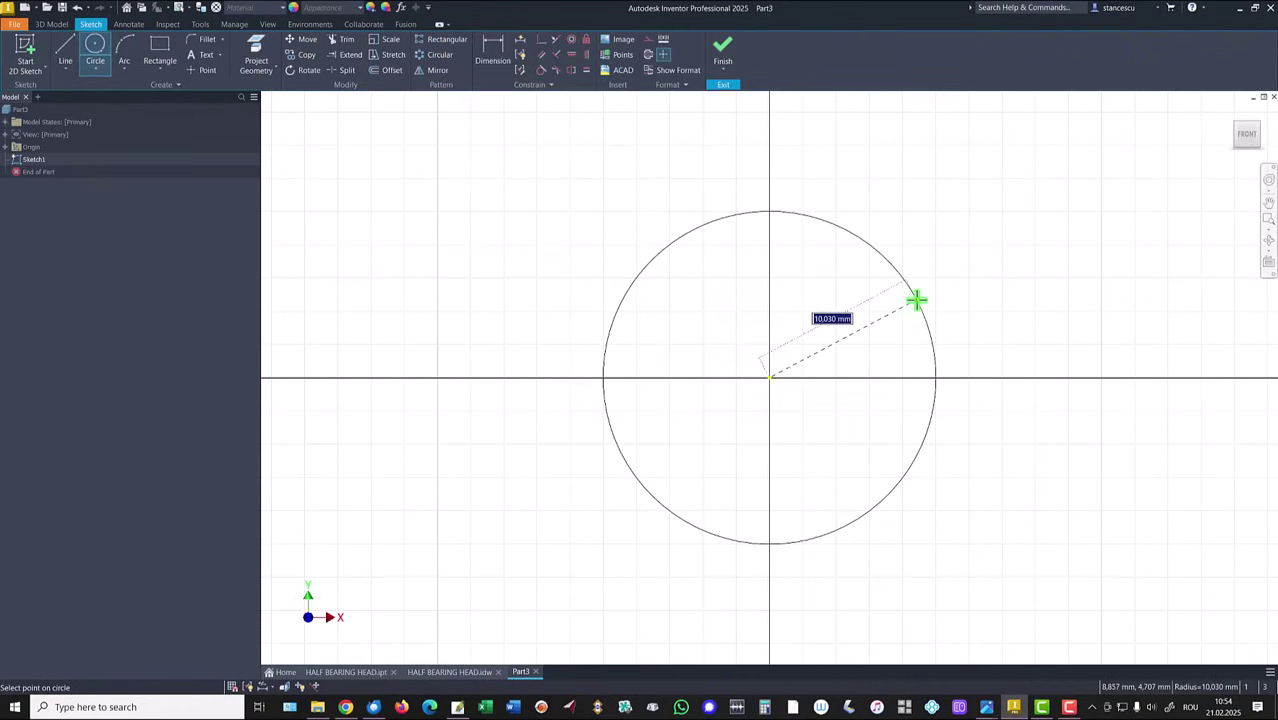
text(55)
key(Return)
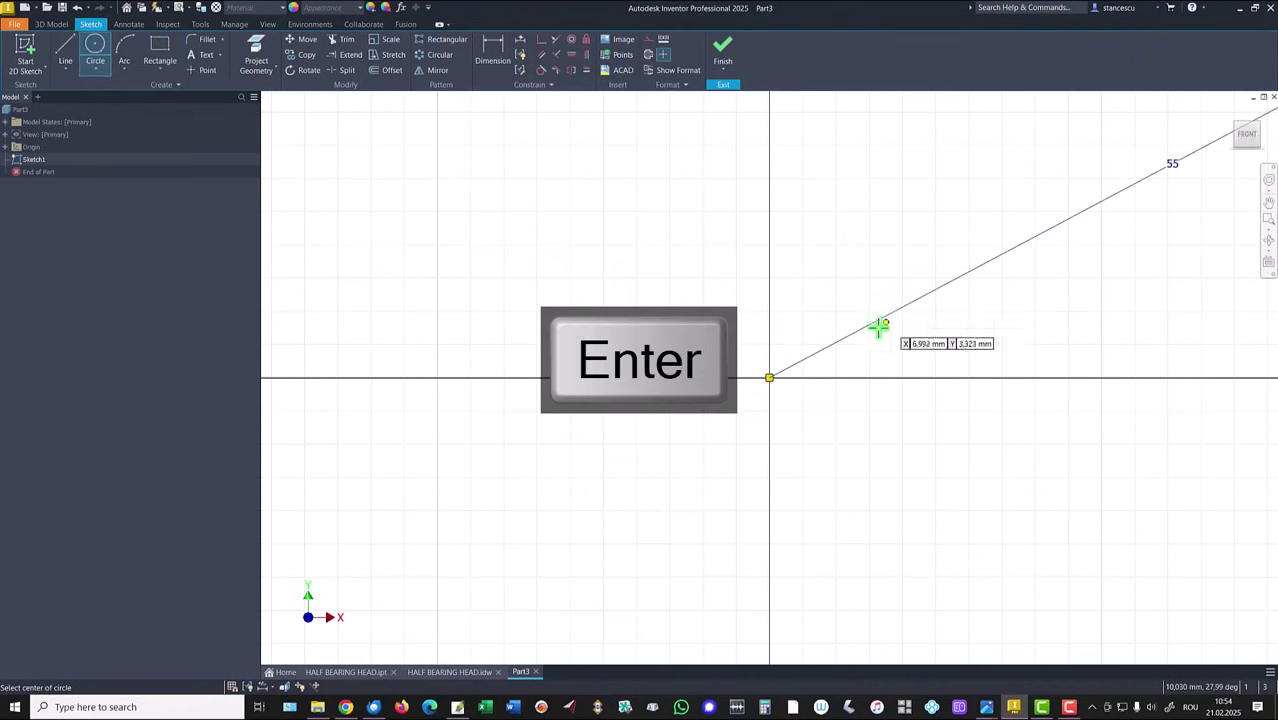
click(769, 378)
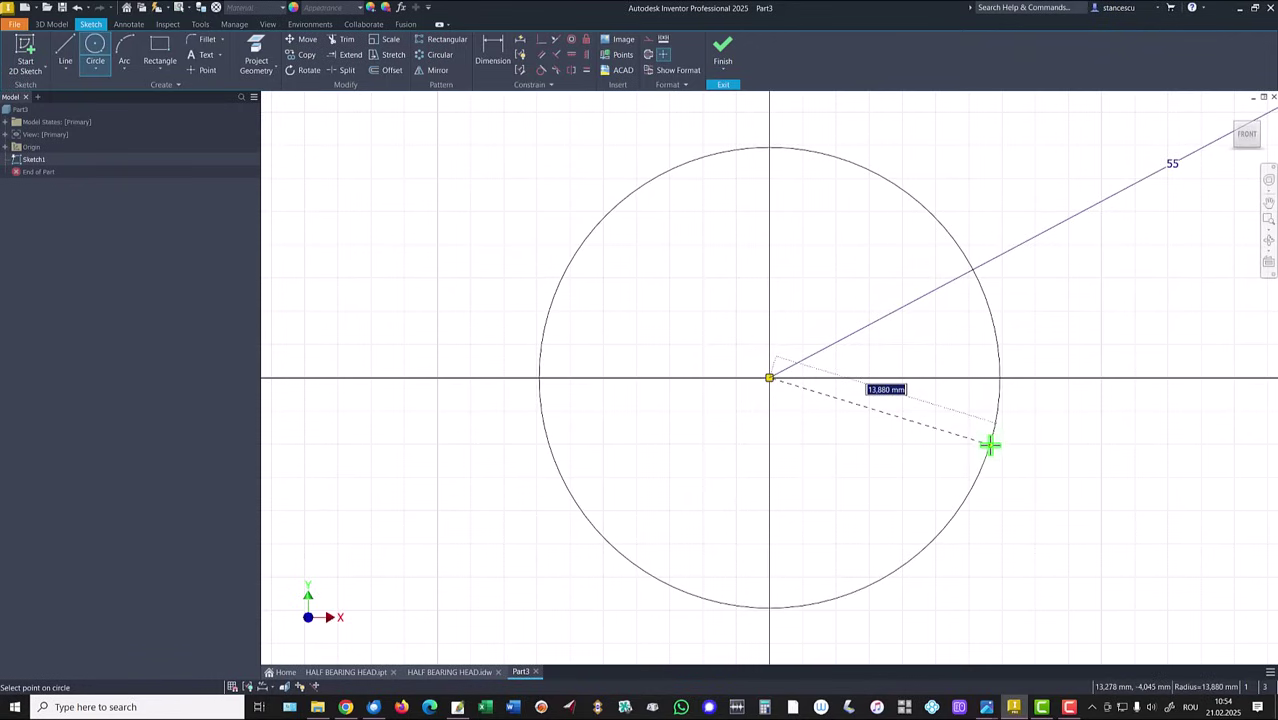
key(BackSpace)
key(Return)
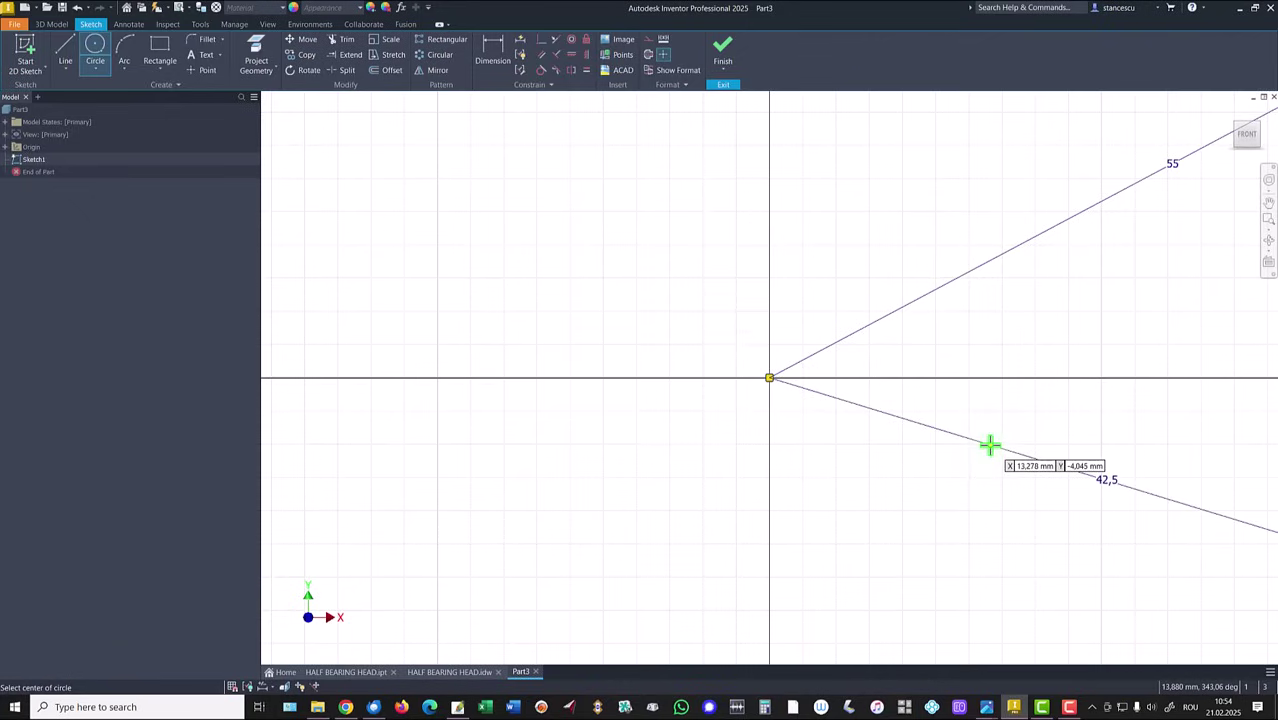
key(Home)
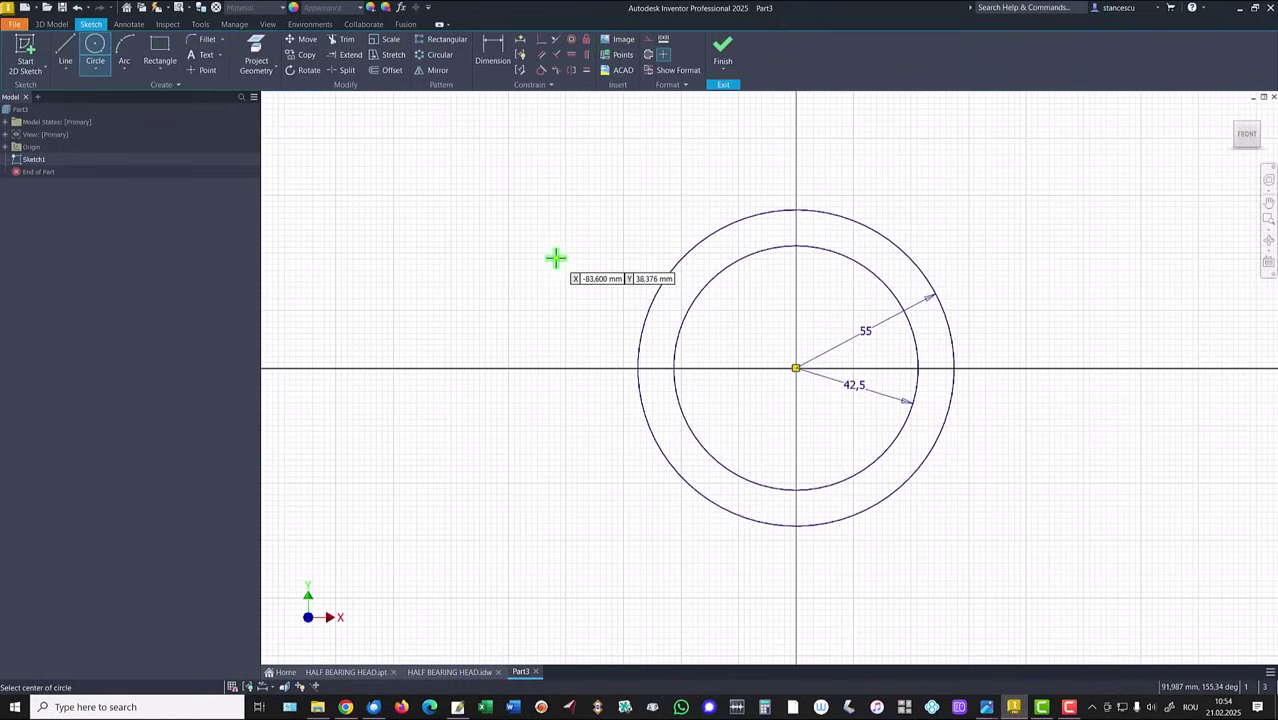
Draw a horizontal line across the outer circle from its left edge to its right edge.
click(65, 50)
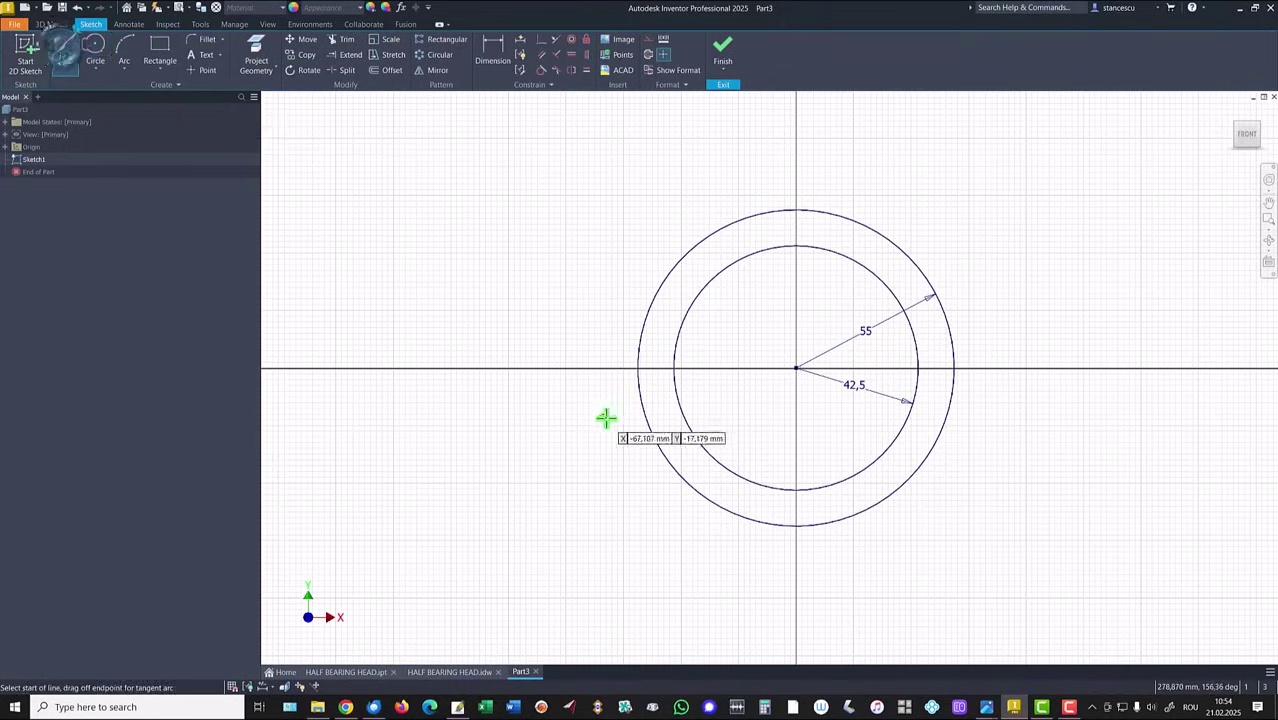
click(638, 368)
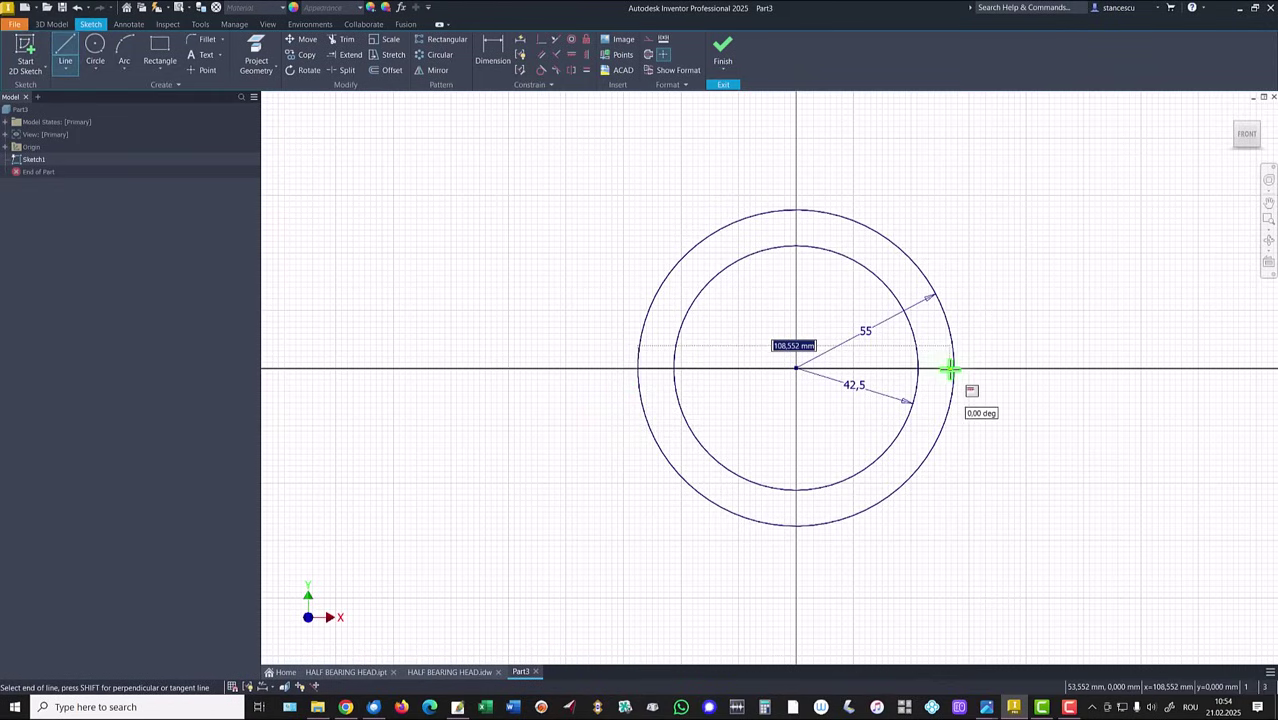
click(955, 369)
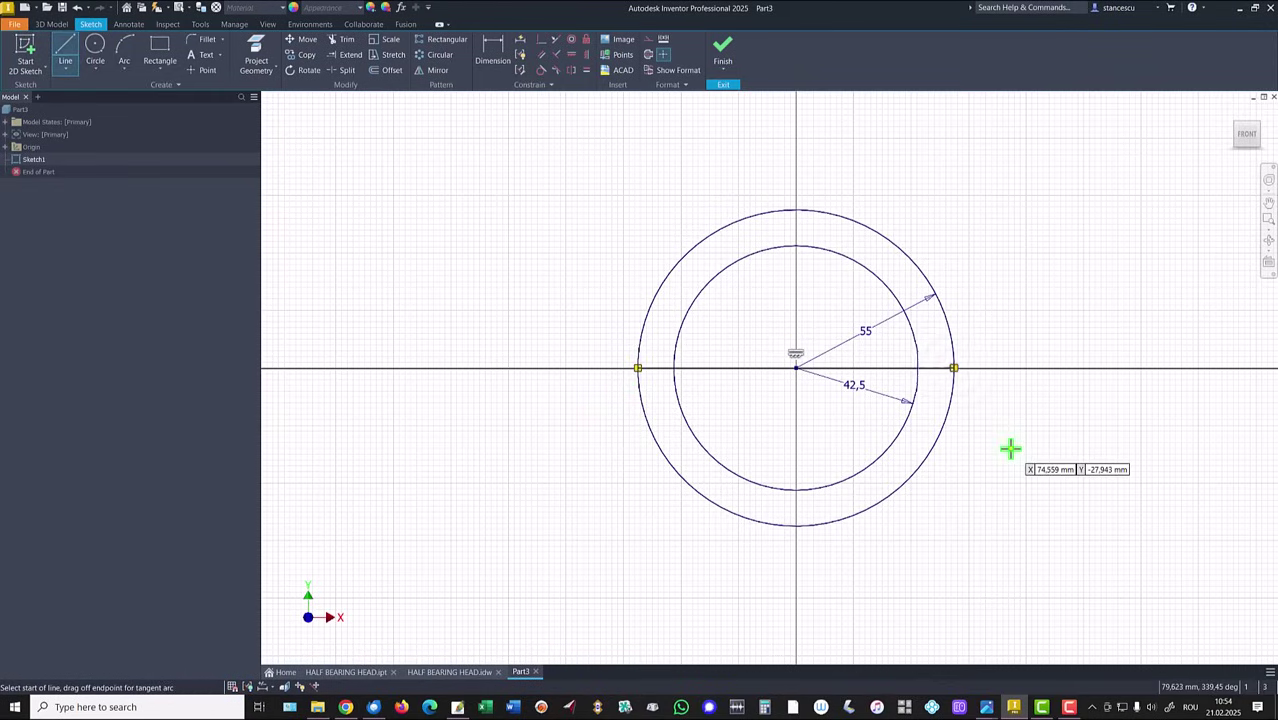
key(Escape)
Constrain the horizontal line to be coincident with the circles' centre point at the origin.
drag(759, 369, 762, 406)
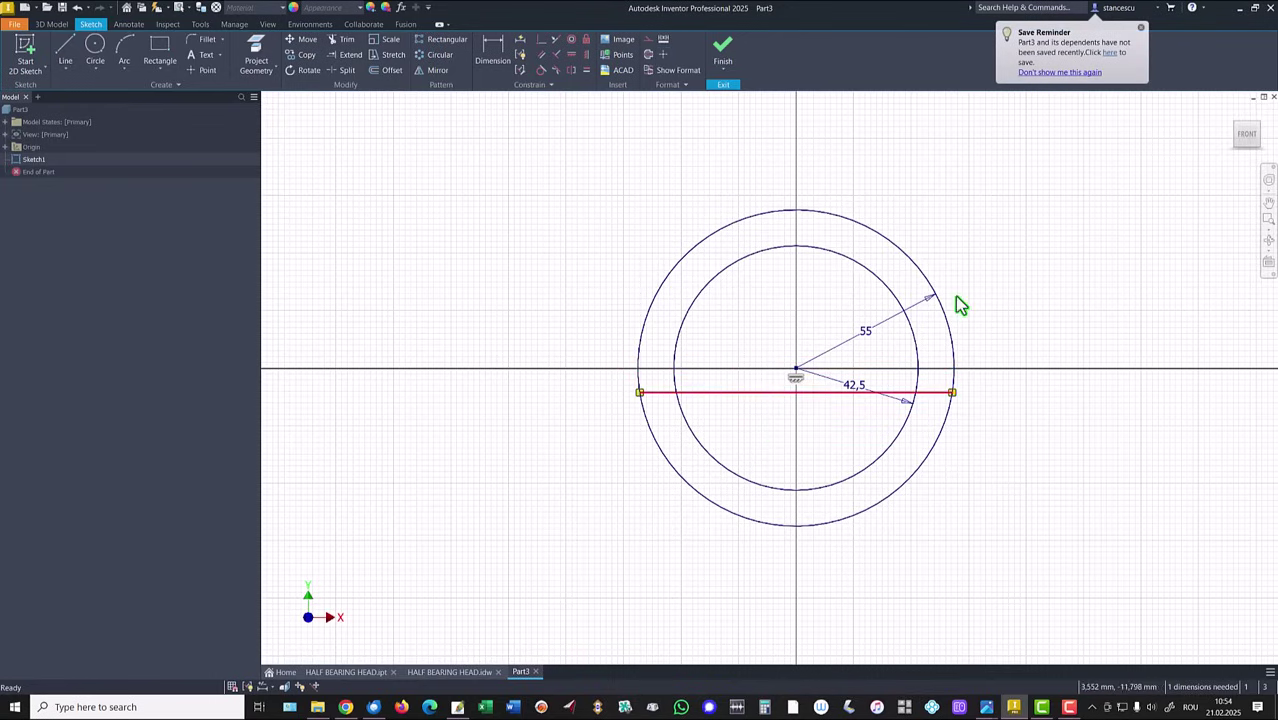
click(1093, 73)
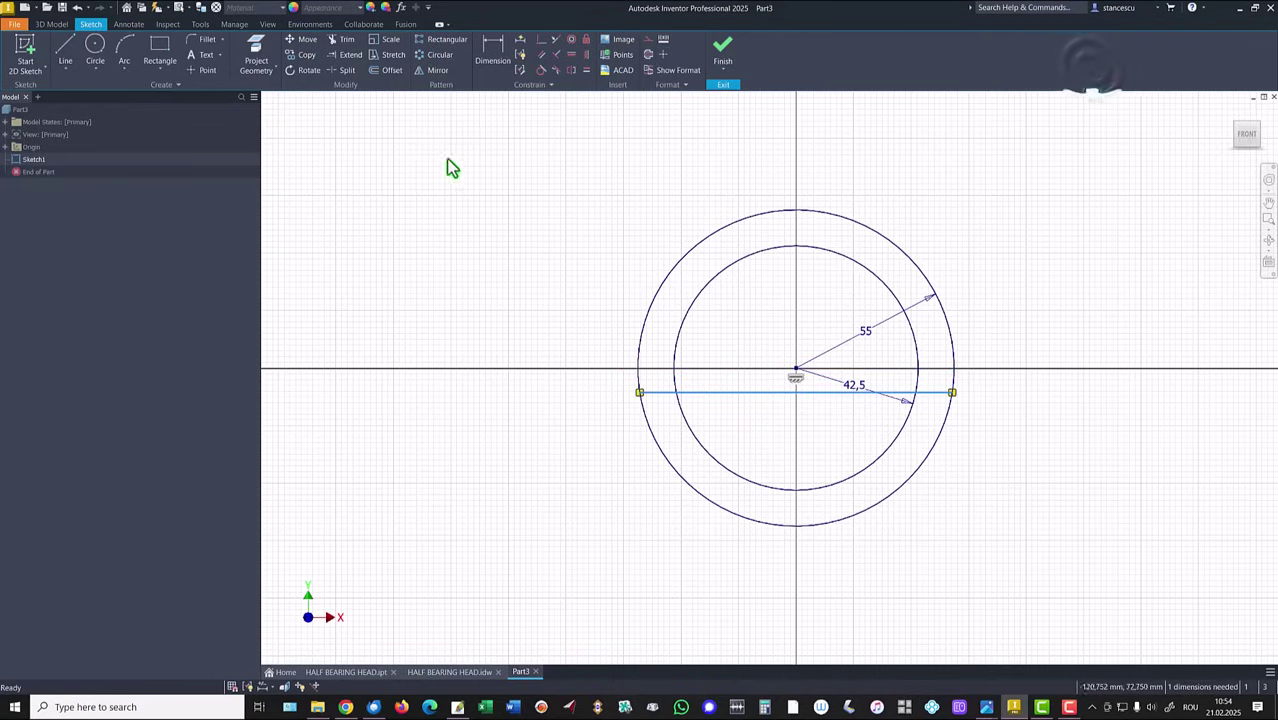
click(558, 104)
click(541, 39)
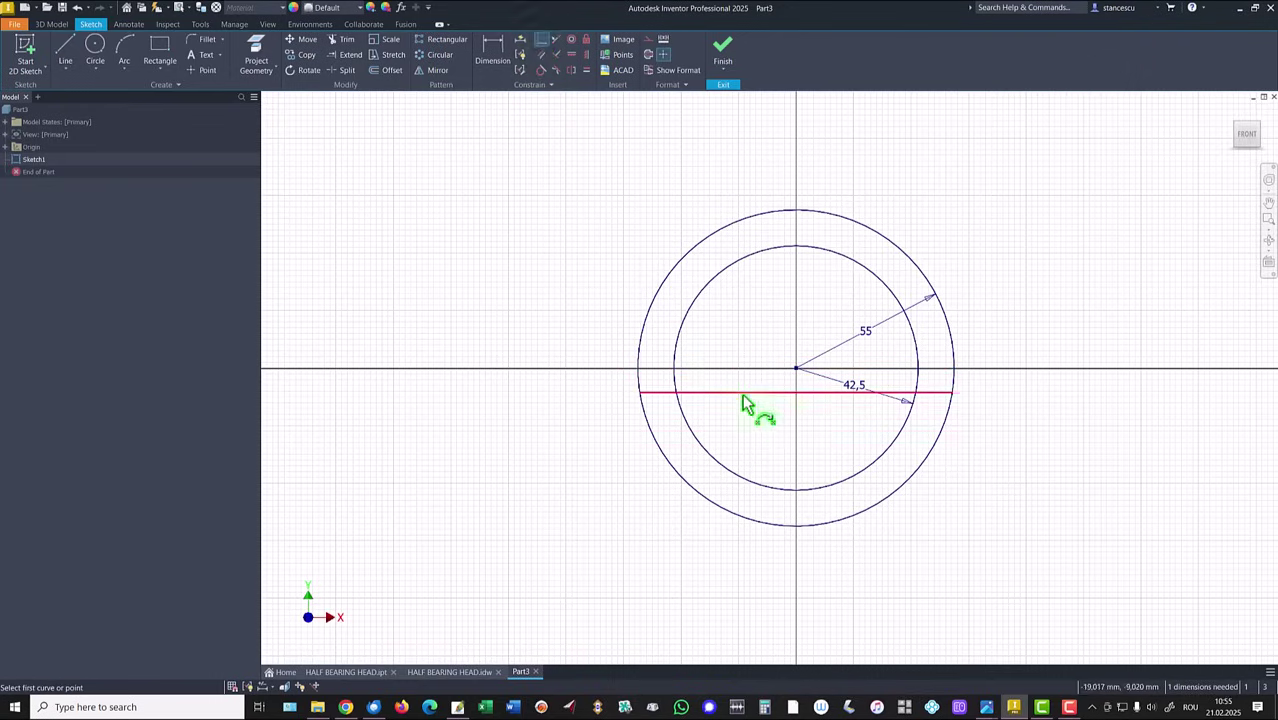
click(742, 393)
click(795, 370)
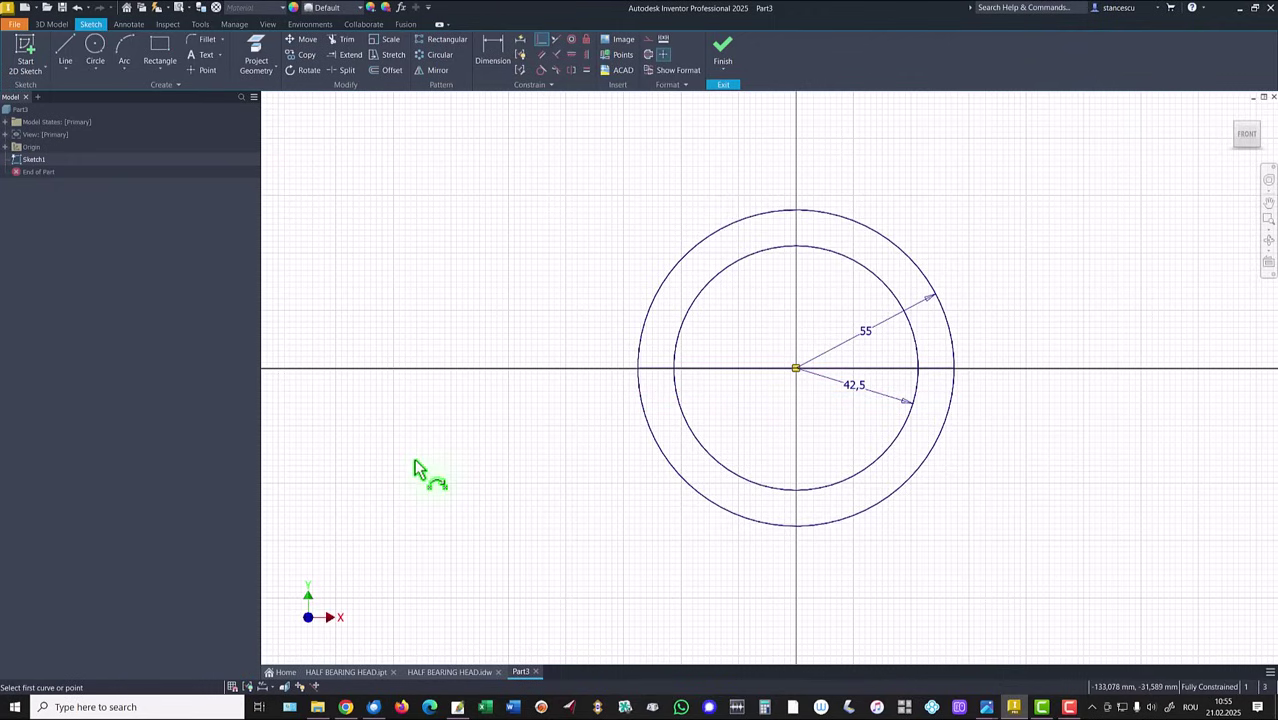
Trim away the lower halves of both circles below the horizontal line.
click(344, 39)
click(705, 500)
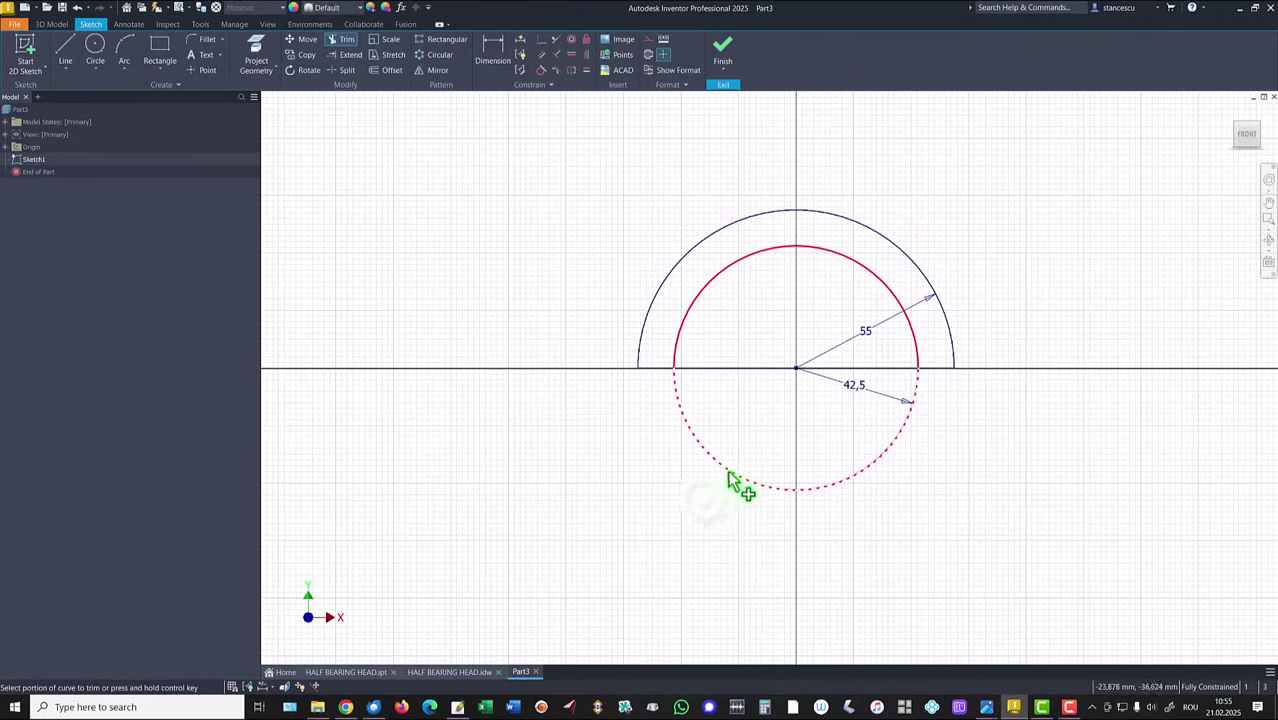
click(731, 479)
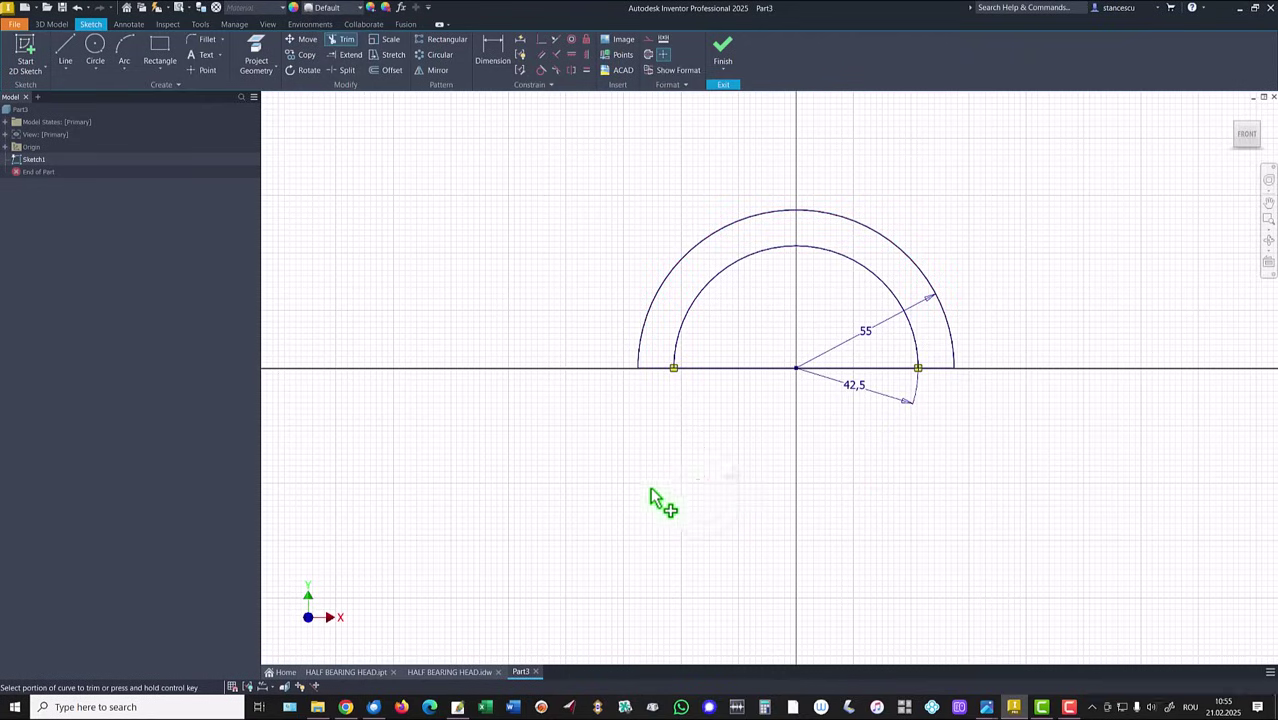
Split the horizontal line at the inner arc's endpoints and convert its middle segment to construction geometry.
click(345, 70)
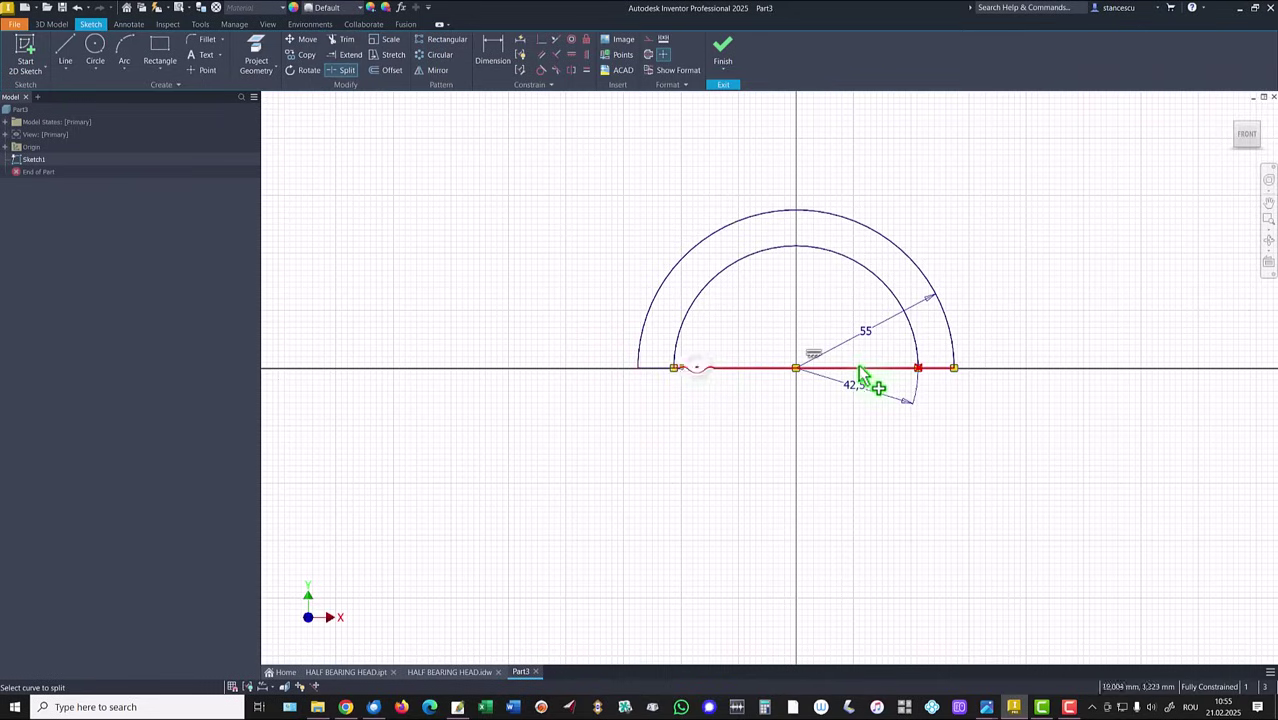
click(906, 370)
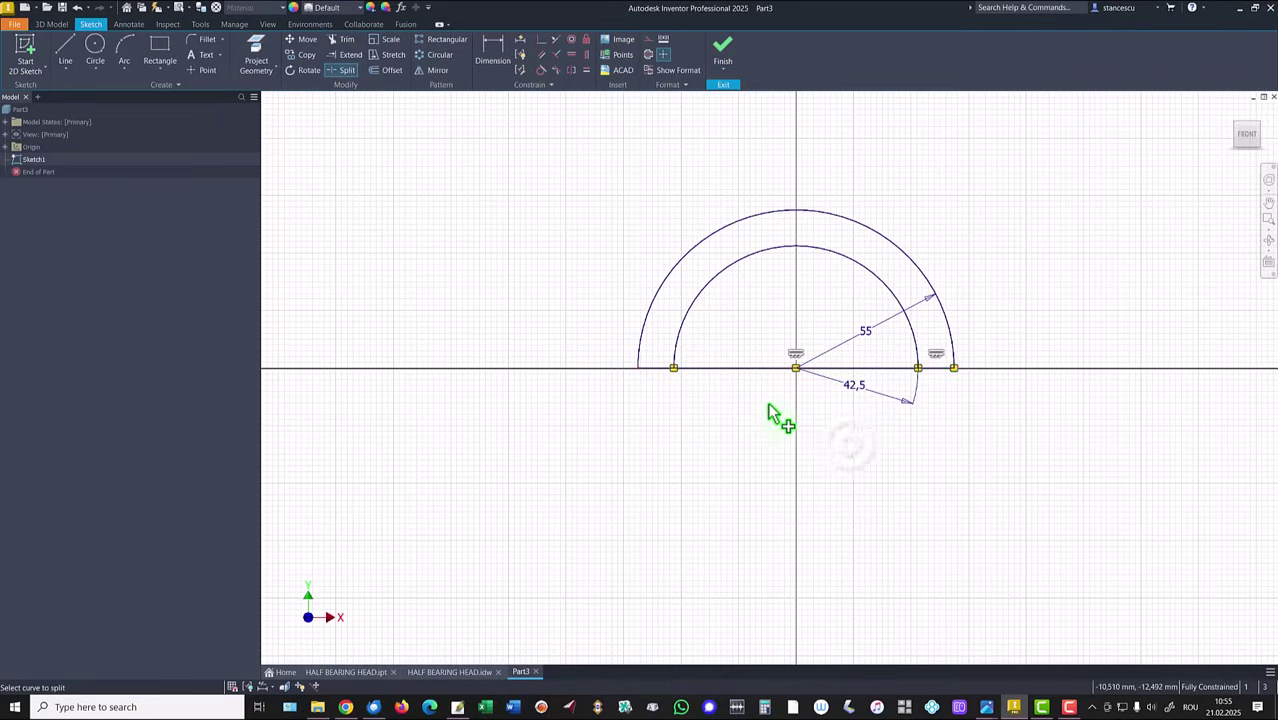
key(Escape)
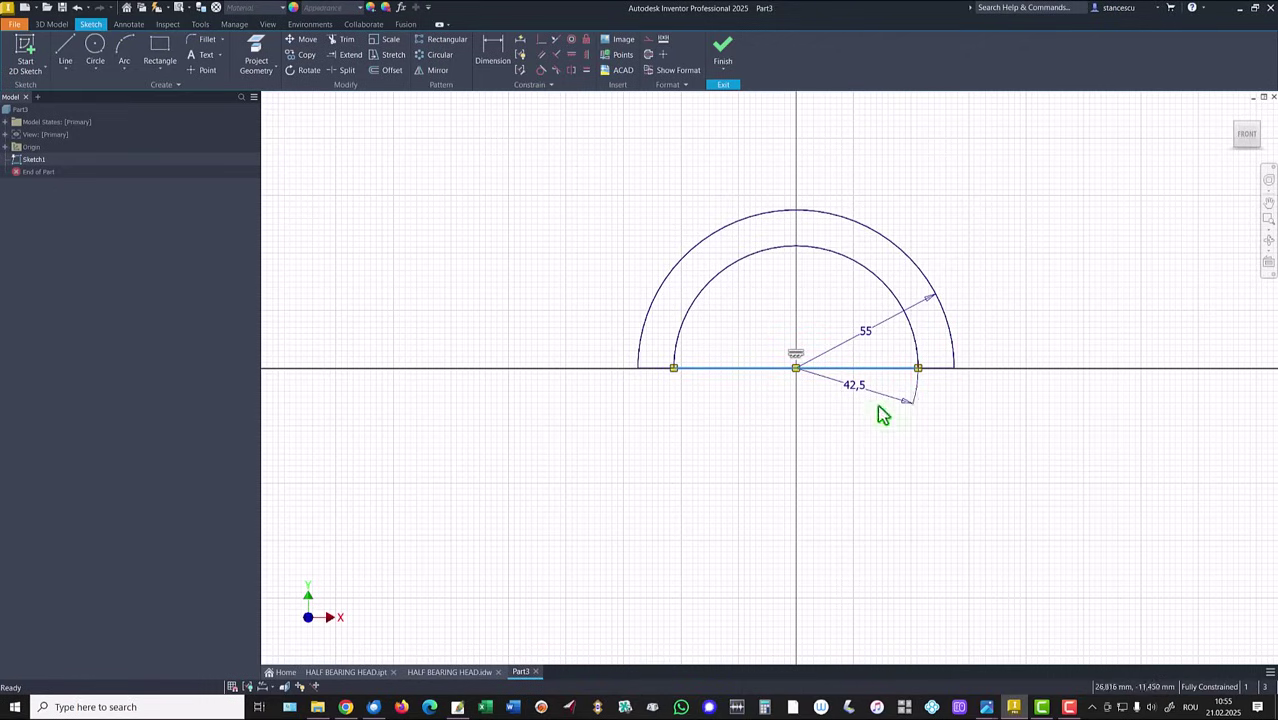
right_click(986, 411)
click(1034, 418)
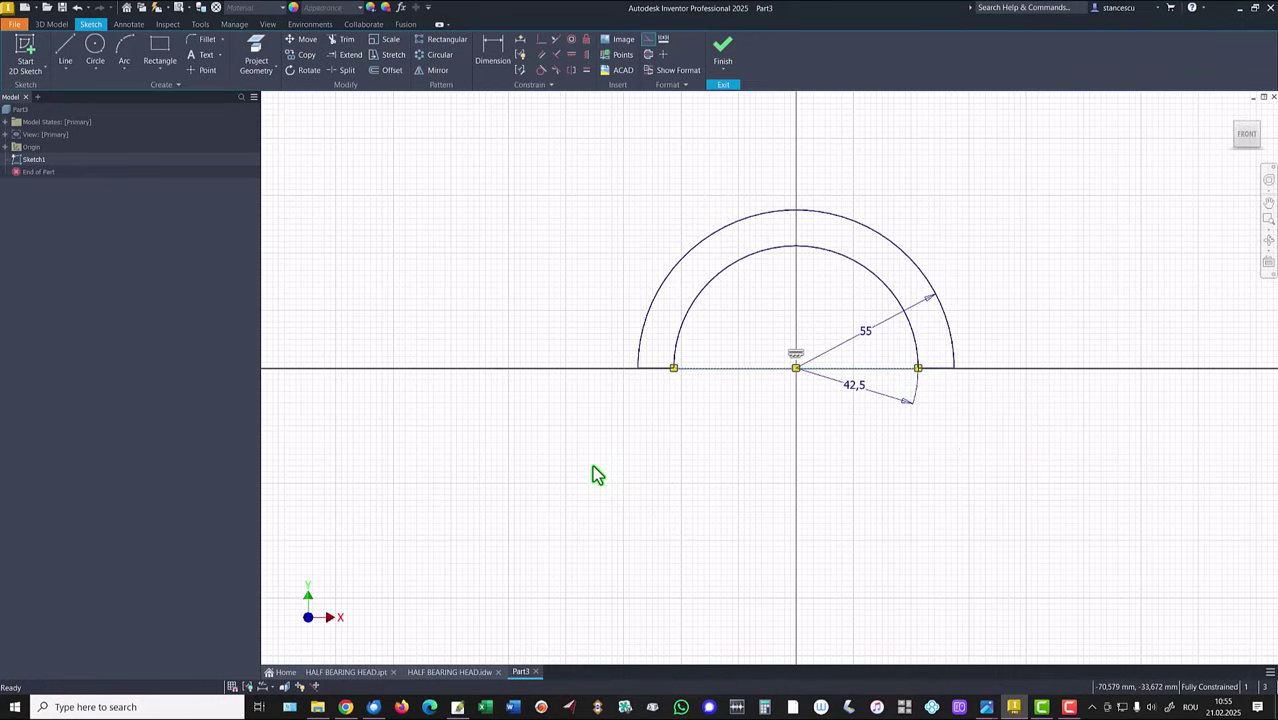
Sketch a closed five-sided outline above the arcs, with vertical sides about 28 mm long and slanted sides meeting at the outer arc's top point.
scroll(592, 466, down, 2)
middle_drag(592, 466, 605, 495)
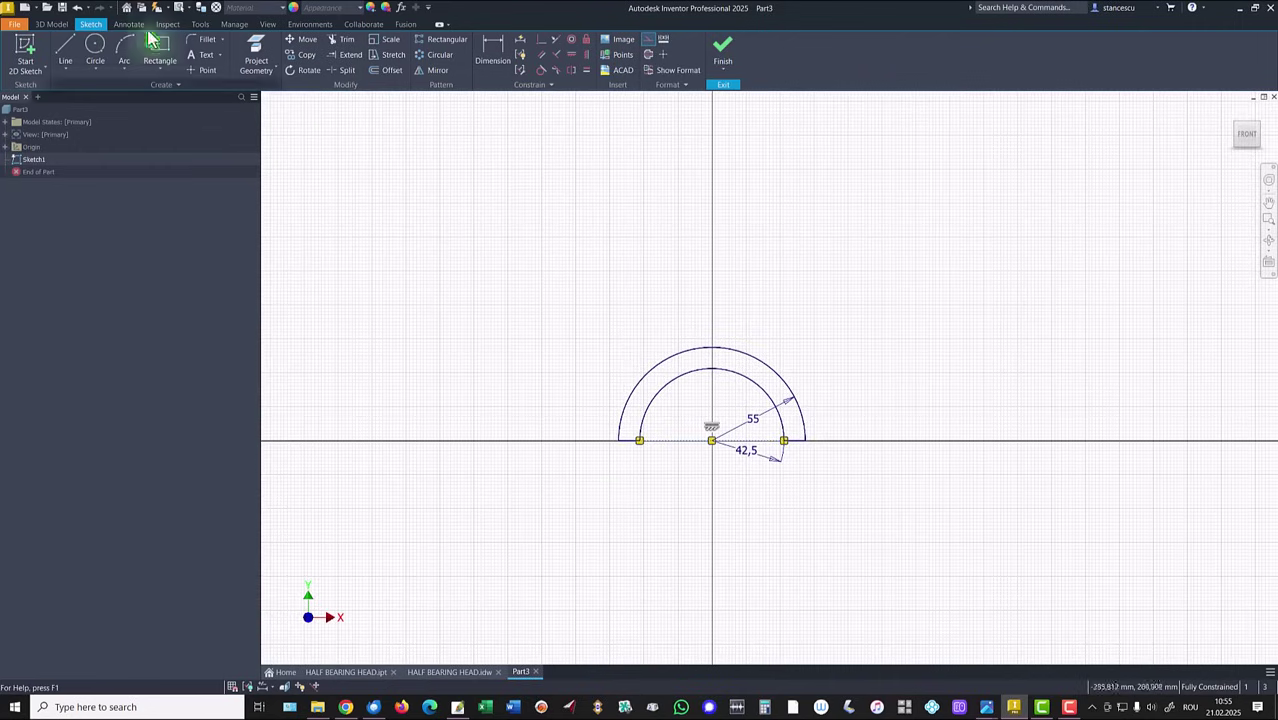
click(66, 50)
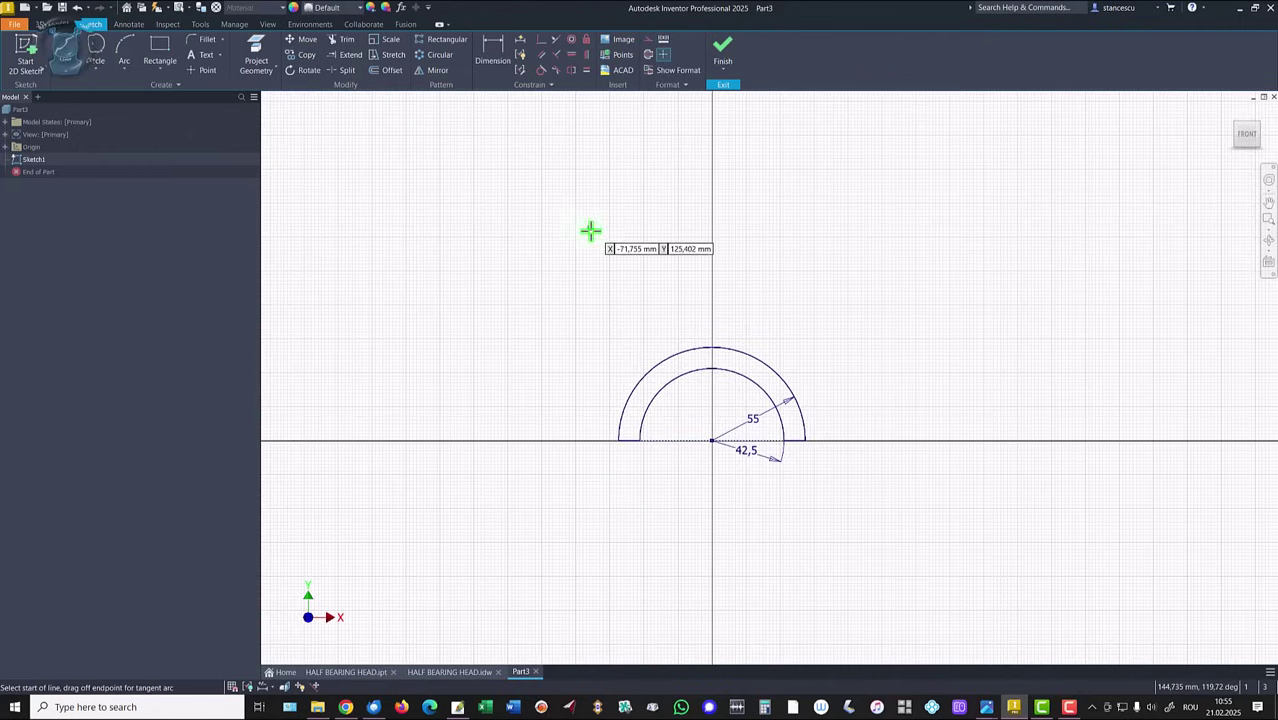
click(582, 271)
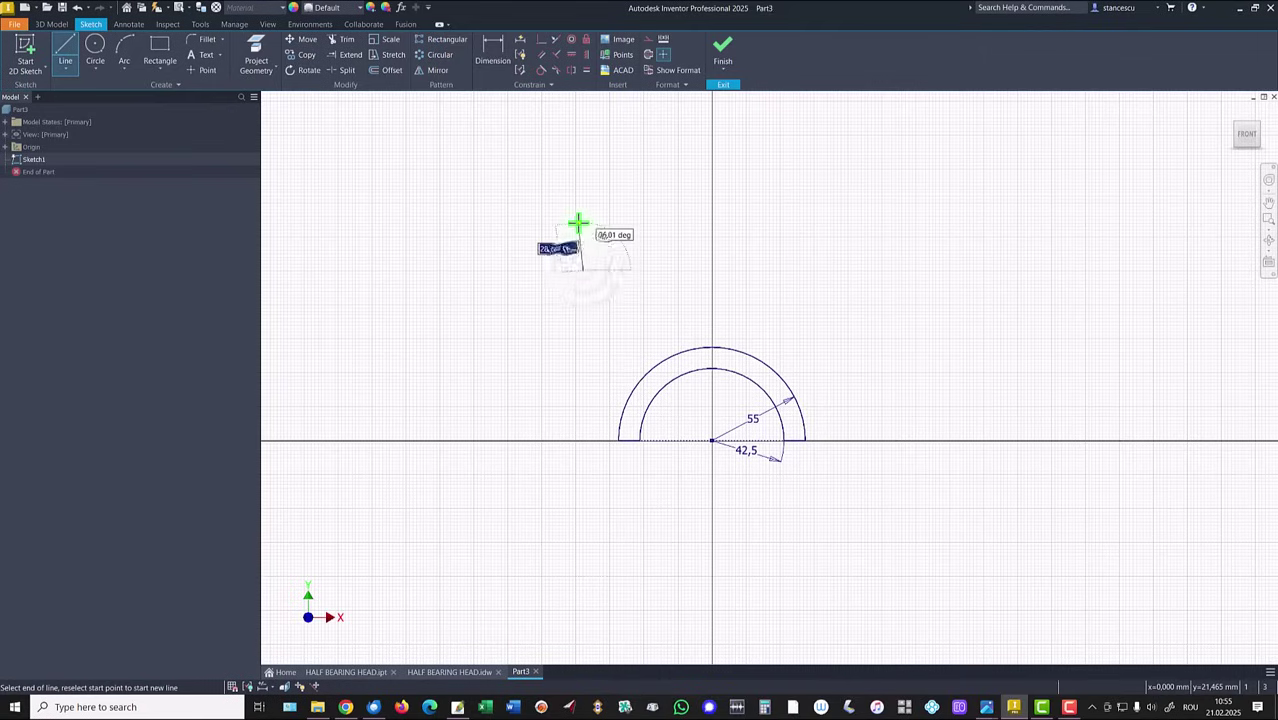
click(584, 221)
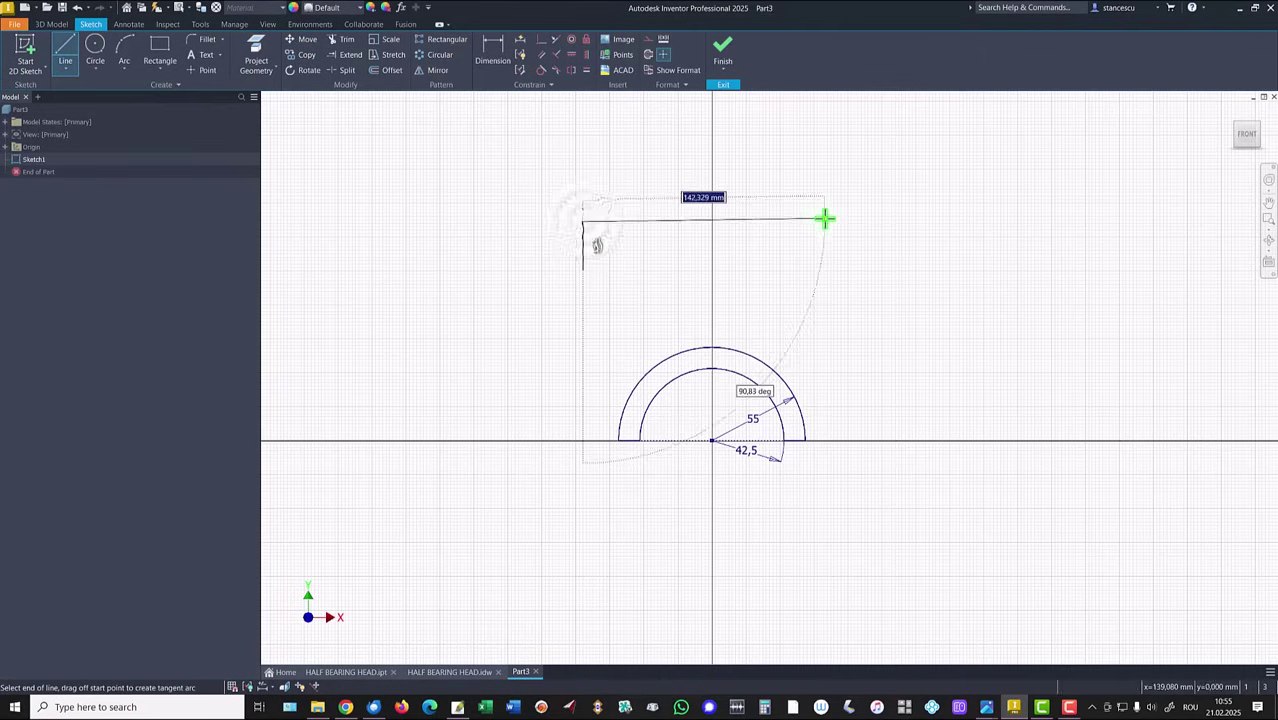
click(846, 221)
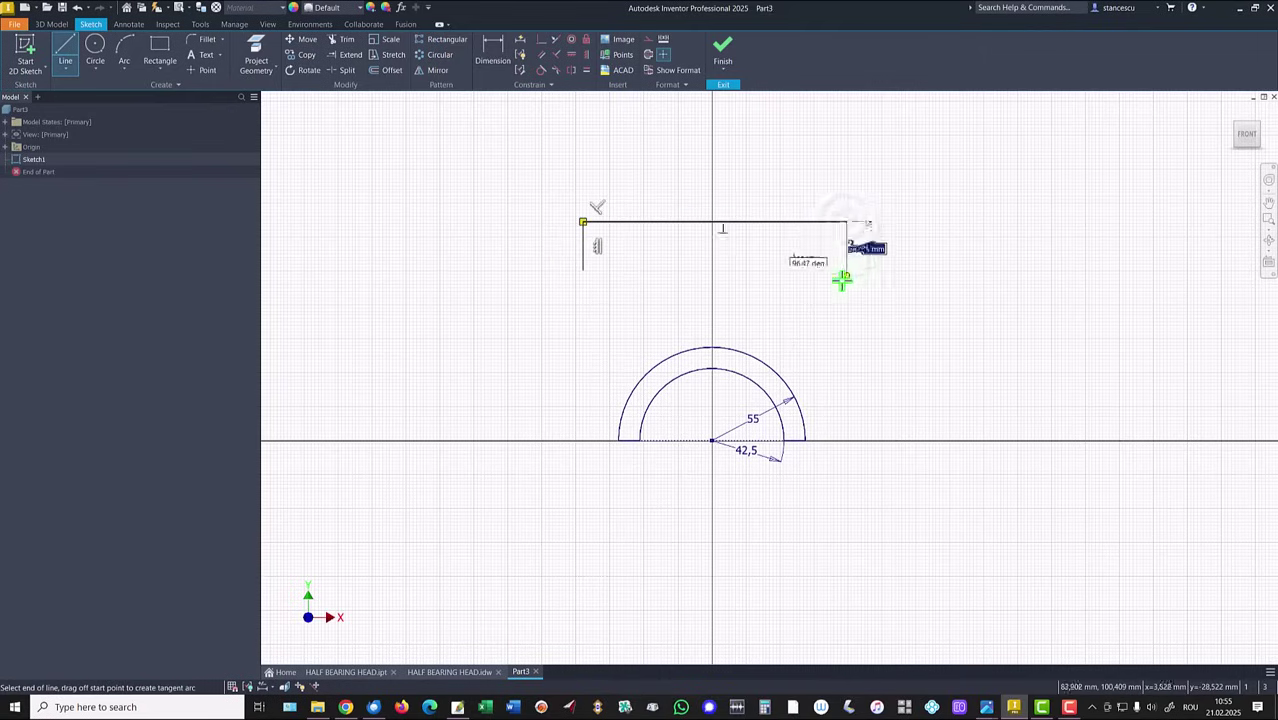
click(846, 270)
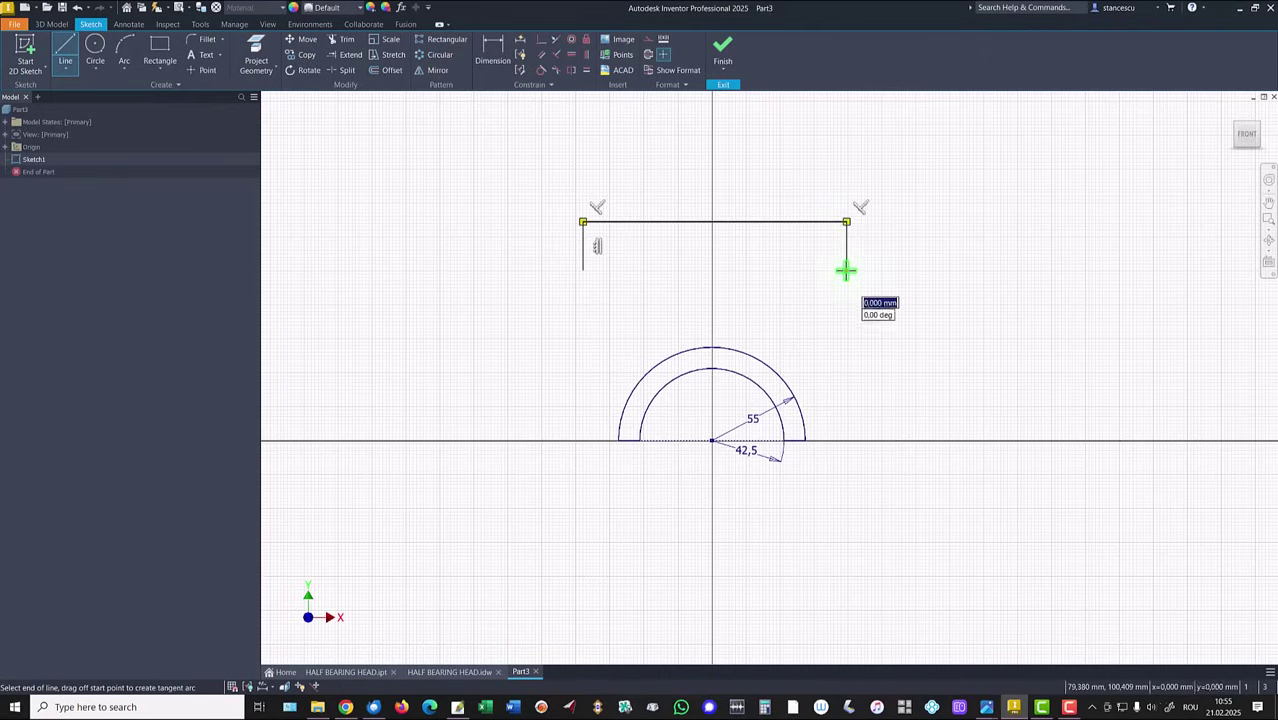
double_click(711, 347)
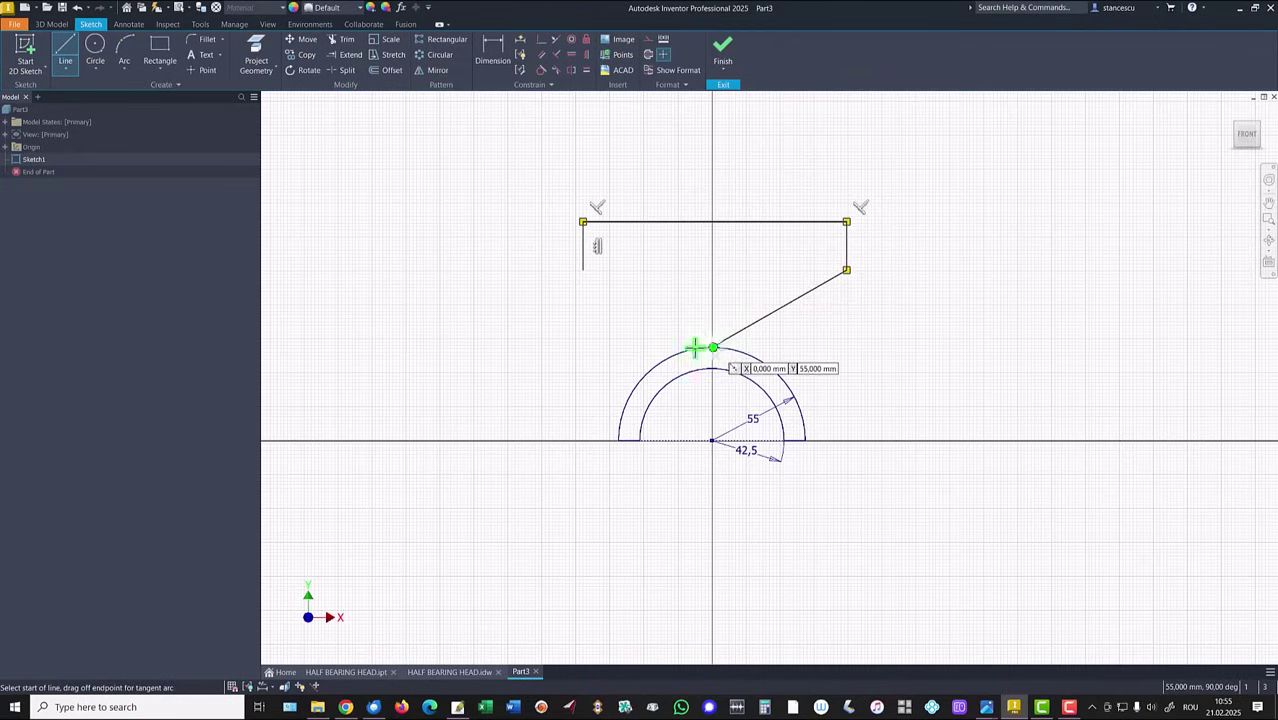
click(582, 270)
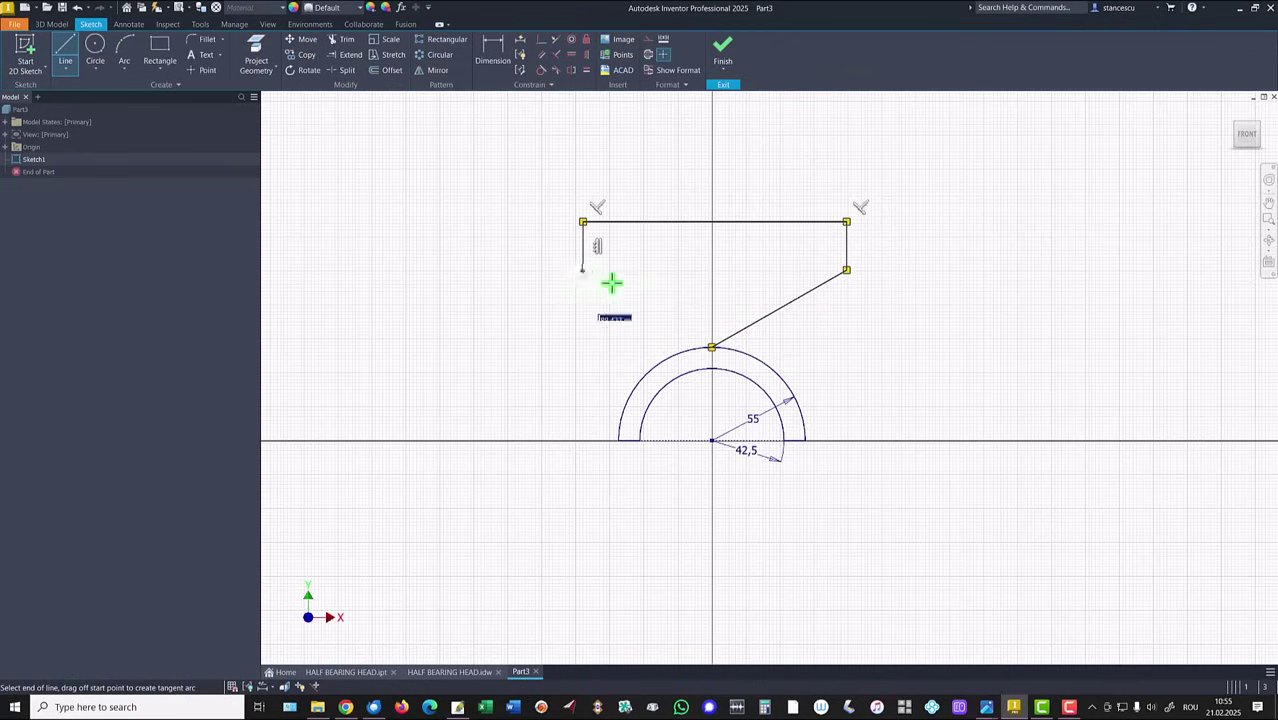
double_click(711, 346)
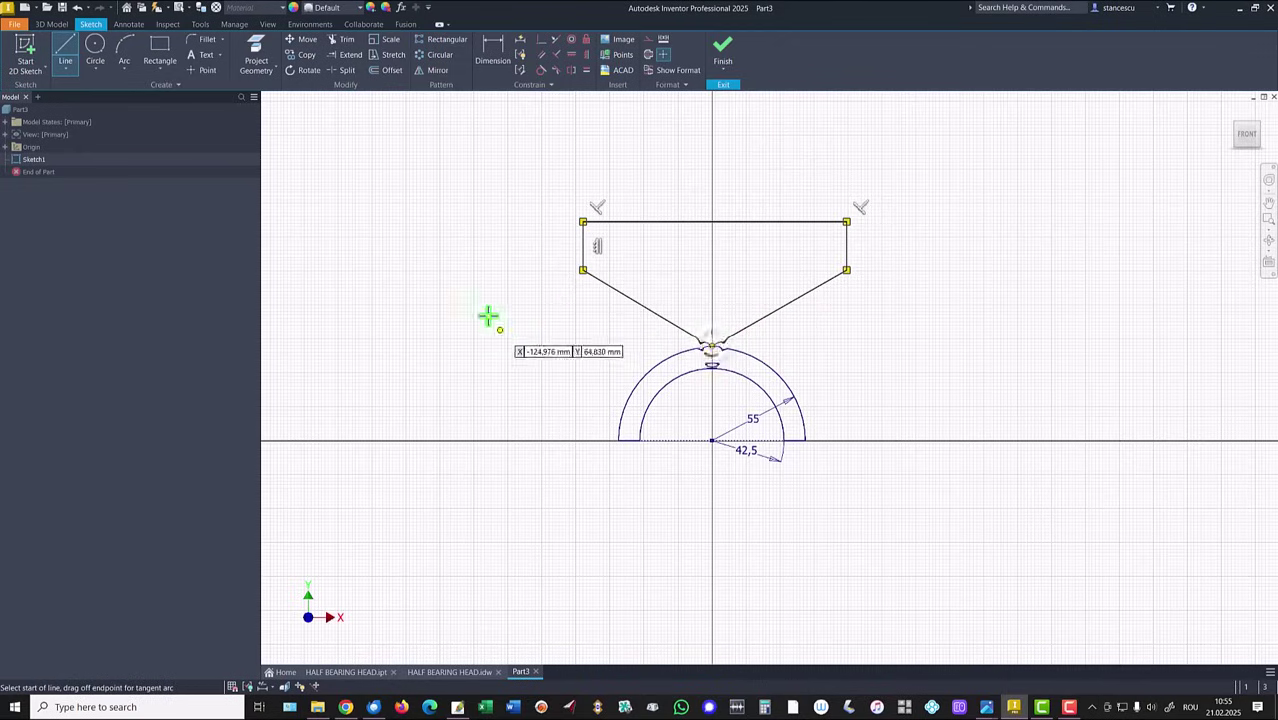
Constrain the outline's two slanted sides to equal length and its two vertical sides to equal length.
click(587, 70)
click(608, 285)
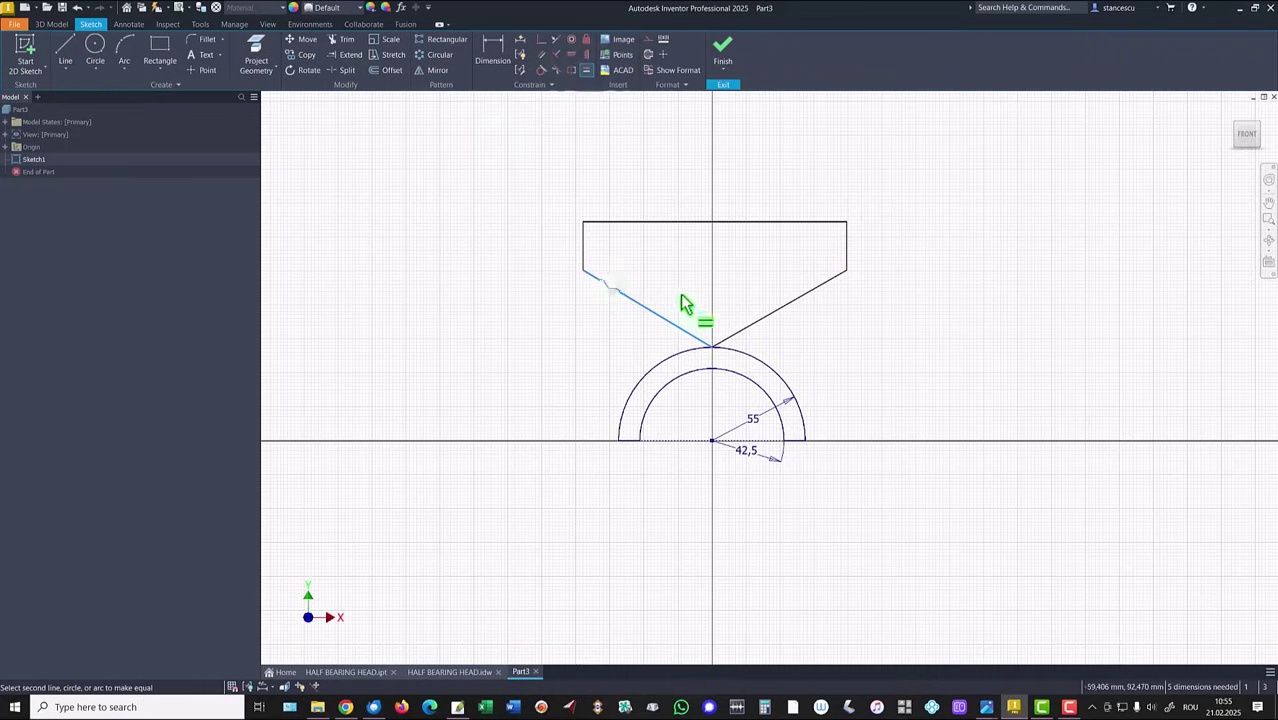
click(783, 308)
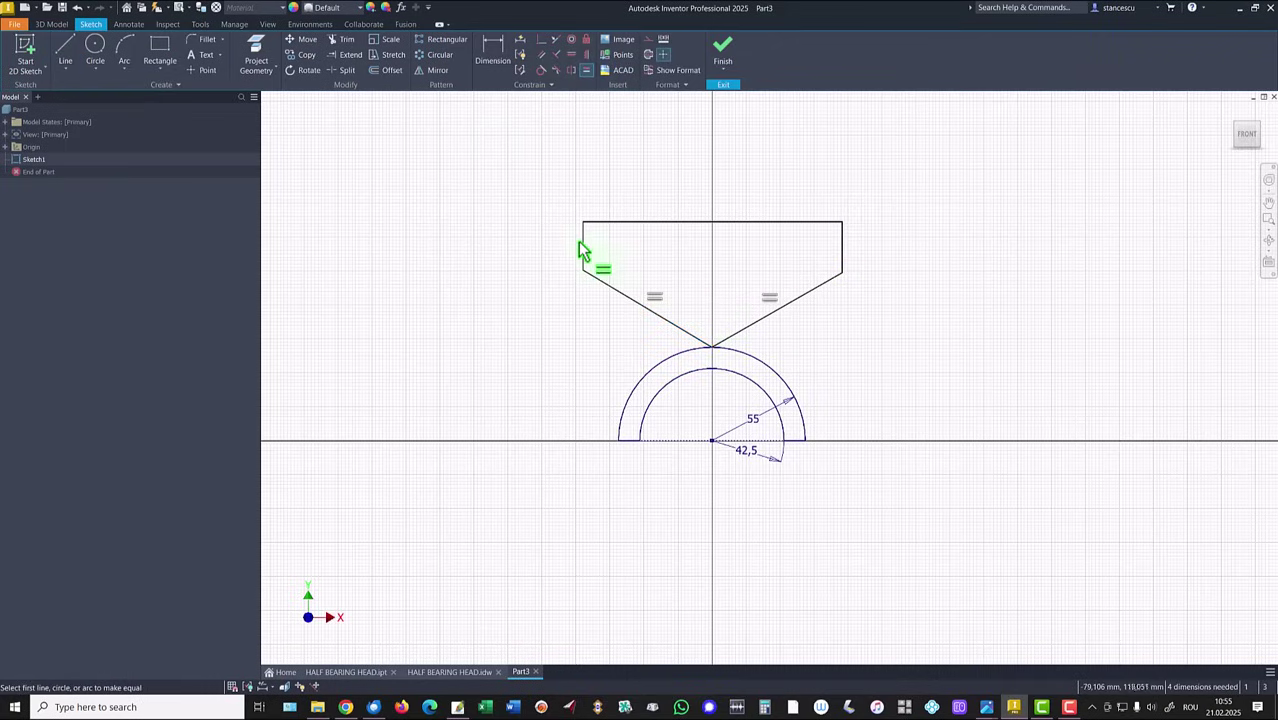
click(584, 236)
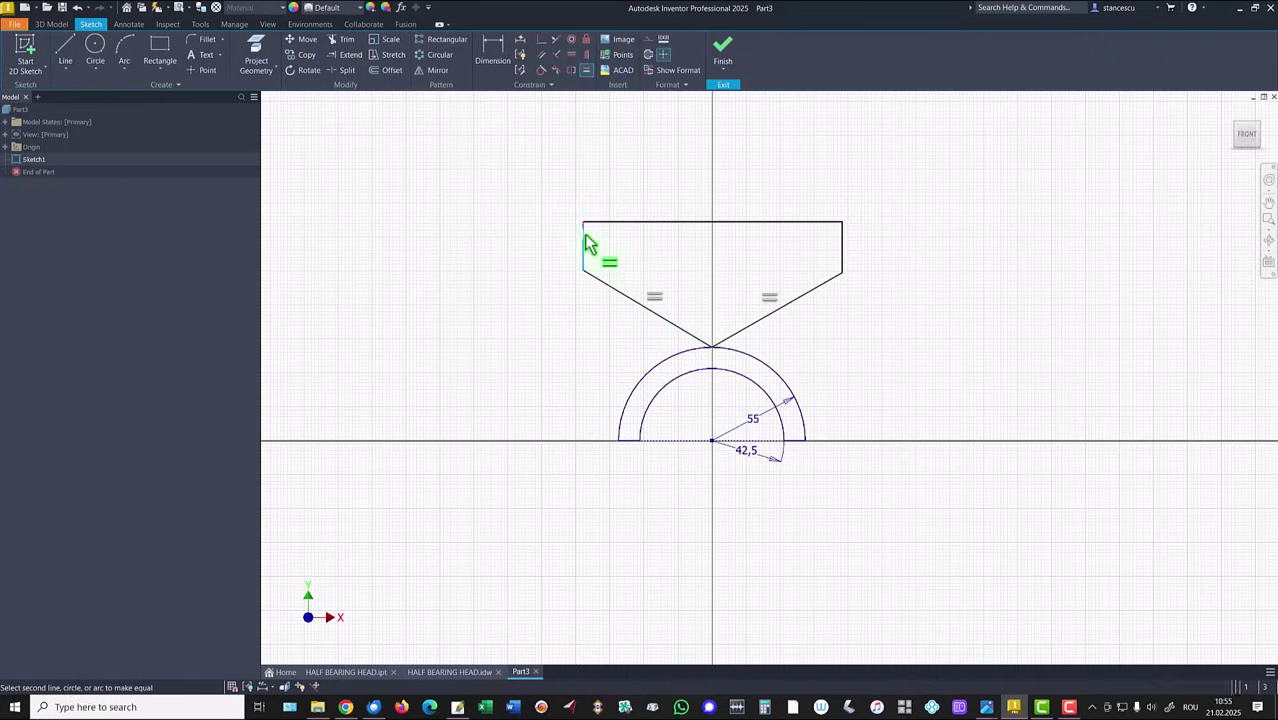
click(841, 248)
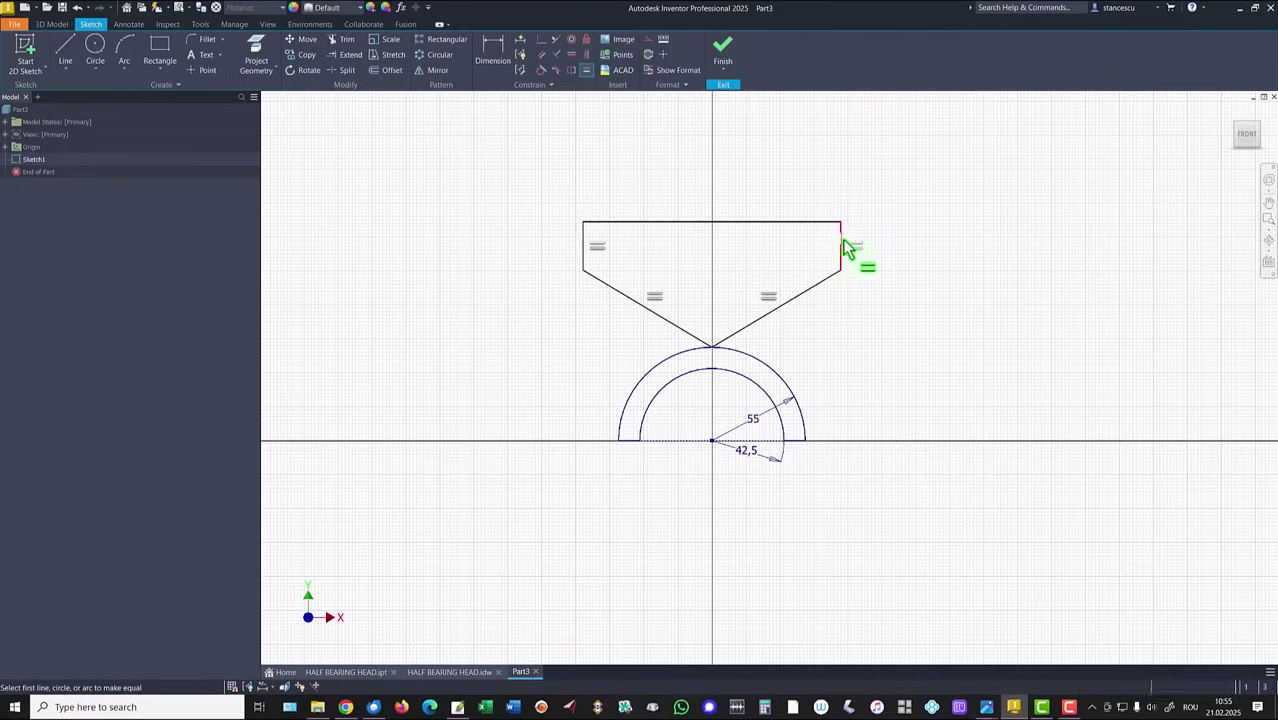
Dimension the outline's top edge to 210 mm and its left vertical side to 30 mm.
click(490, 60)
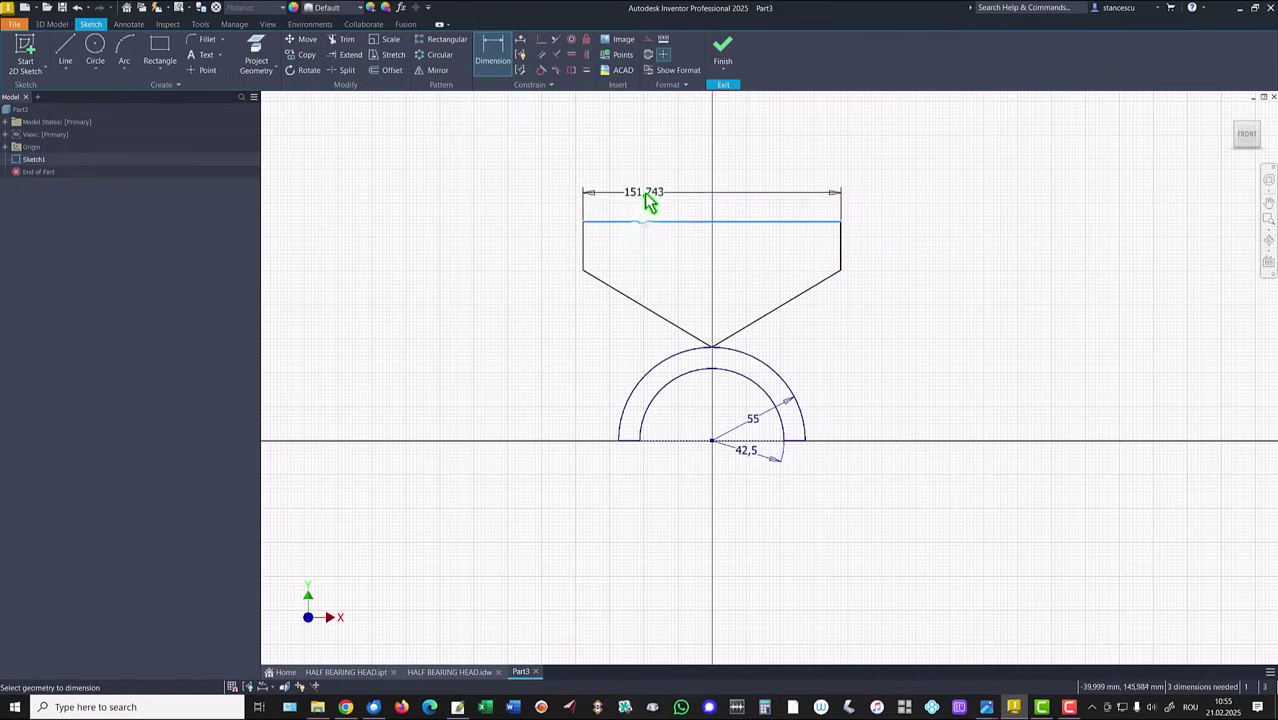
click(662, 199)
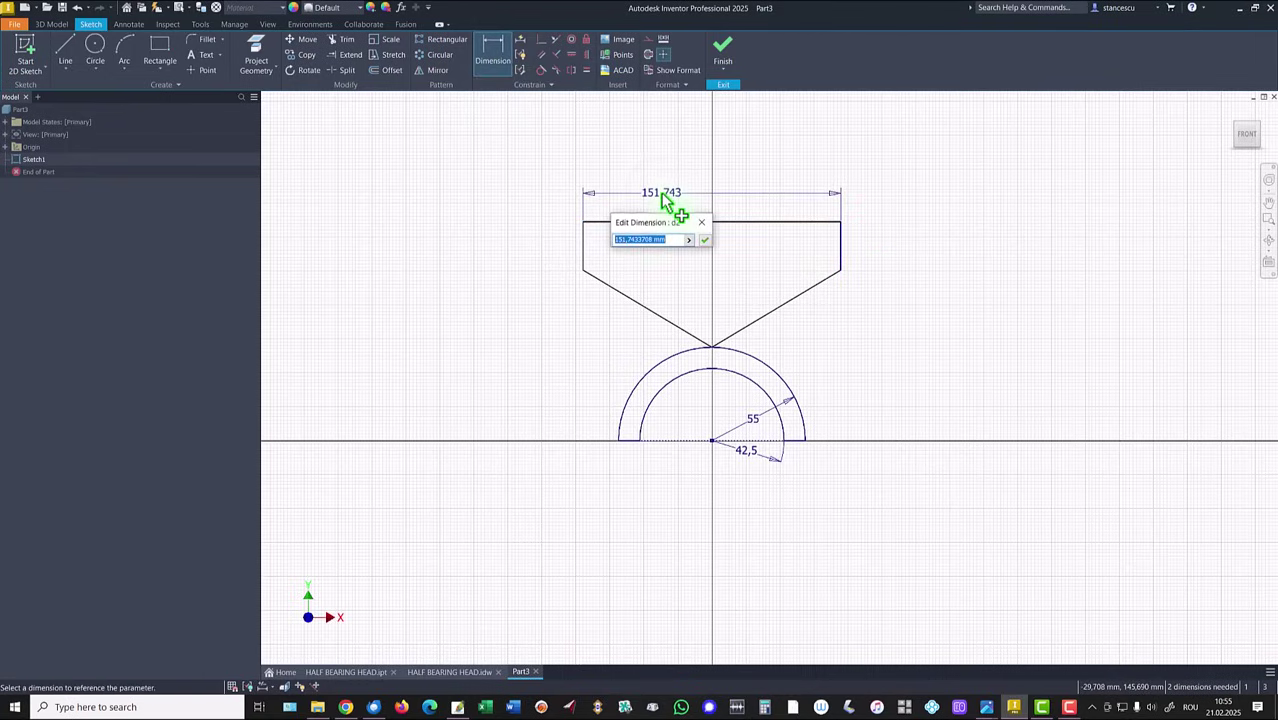
key(Return)
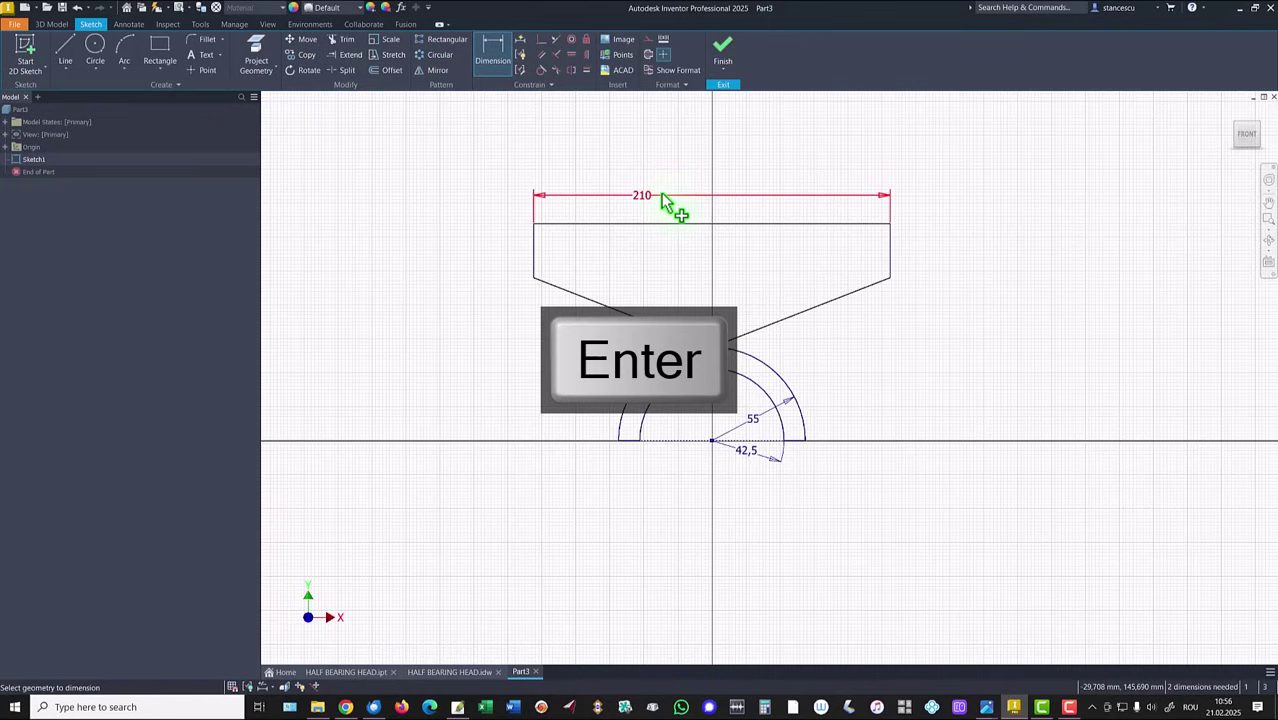
click(531, 243)
click(514, 242)
text(30)
key(Return)
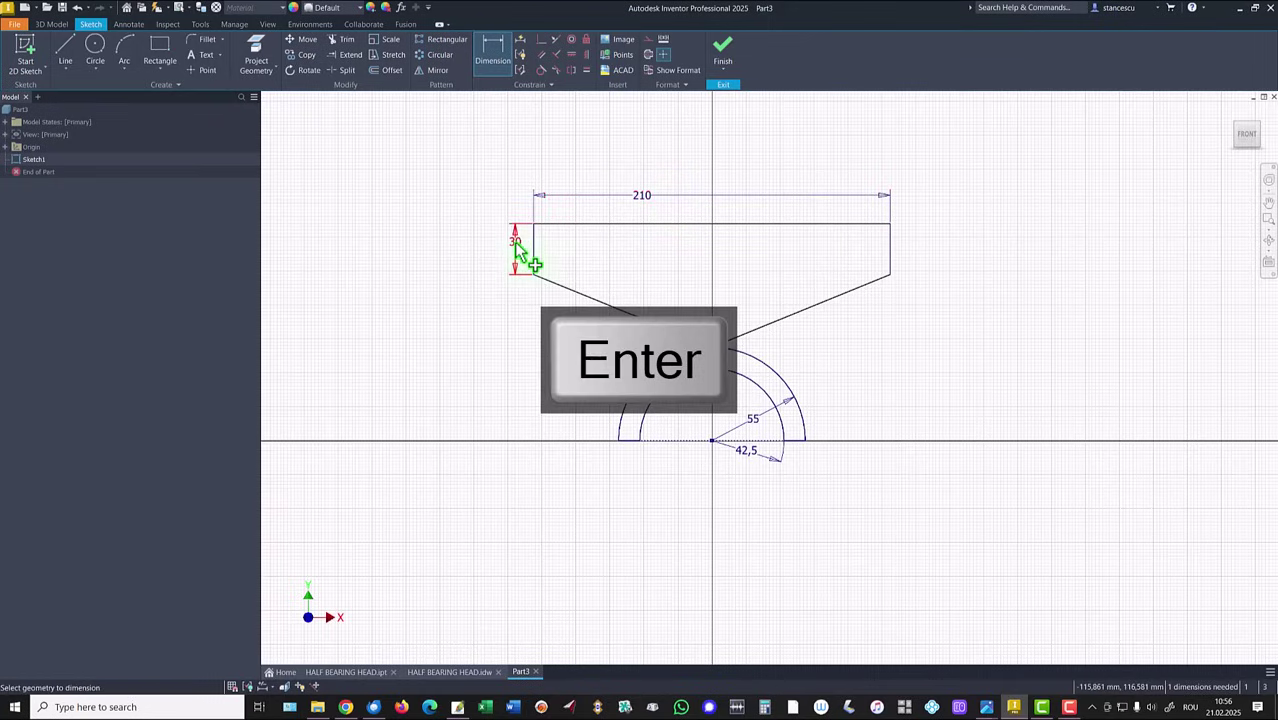
Dimension the vertical distance from the outline's top edge to the arcs' centre point to 100 mm.
click(573, 223)
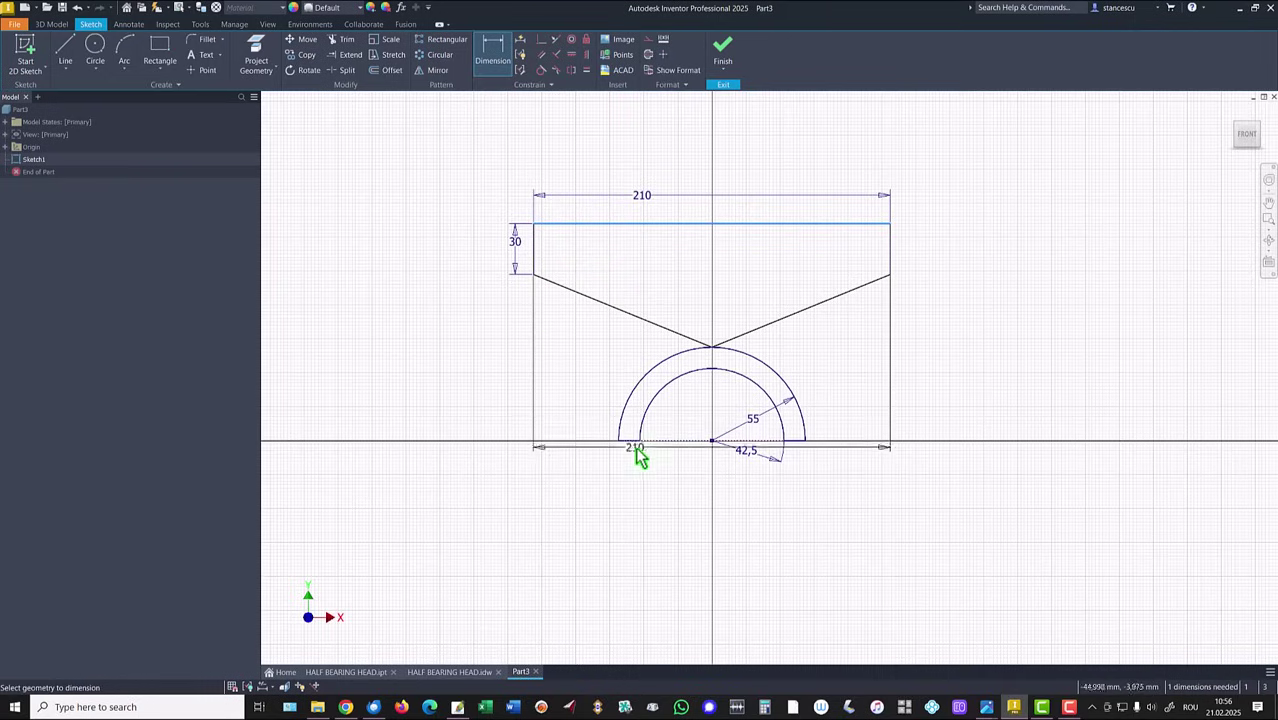
click(712, 441)
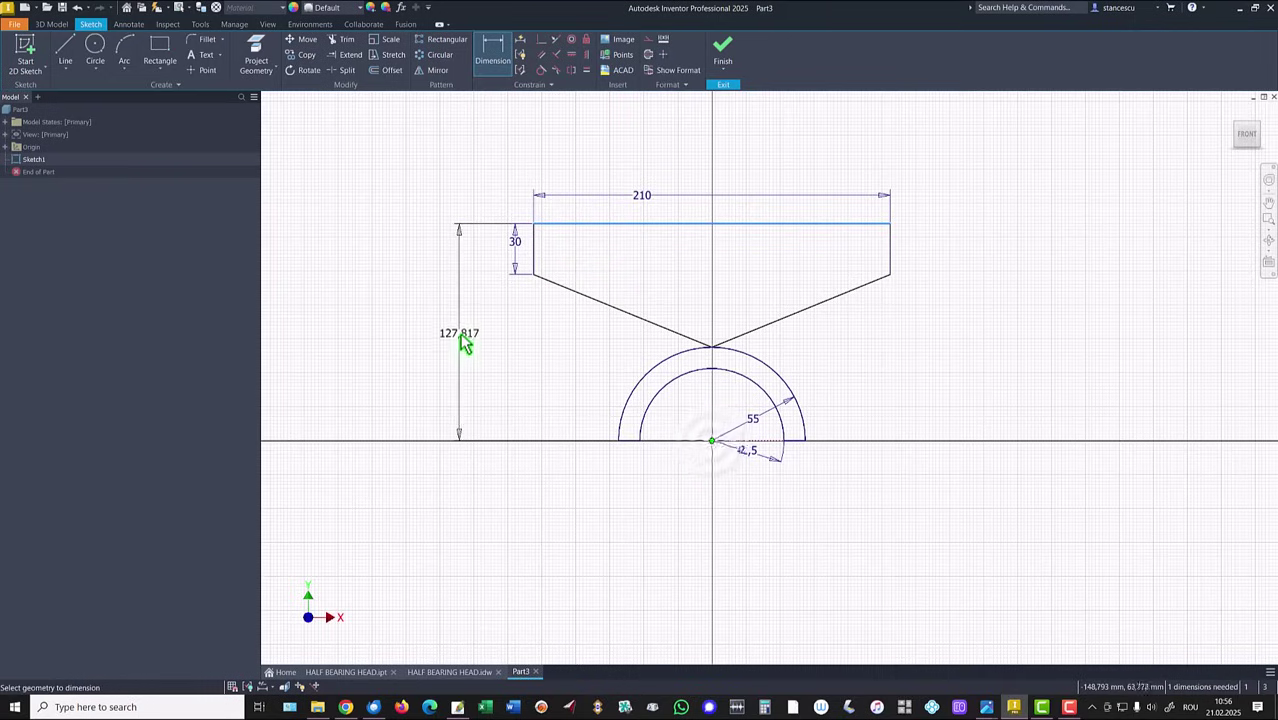
click(460, 336)
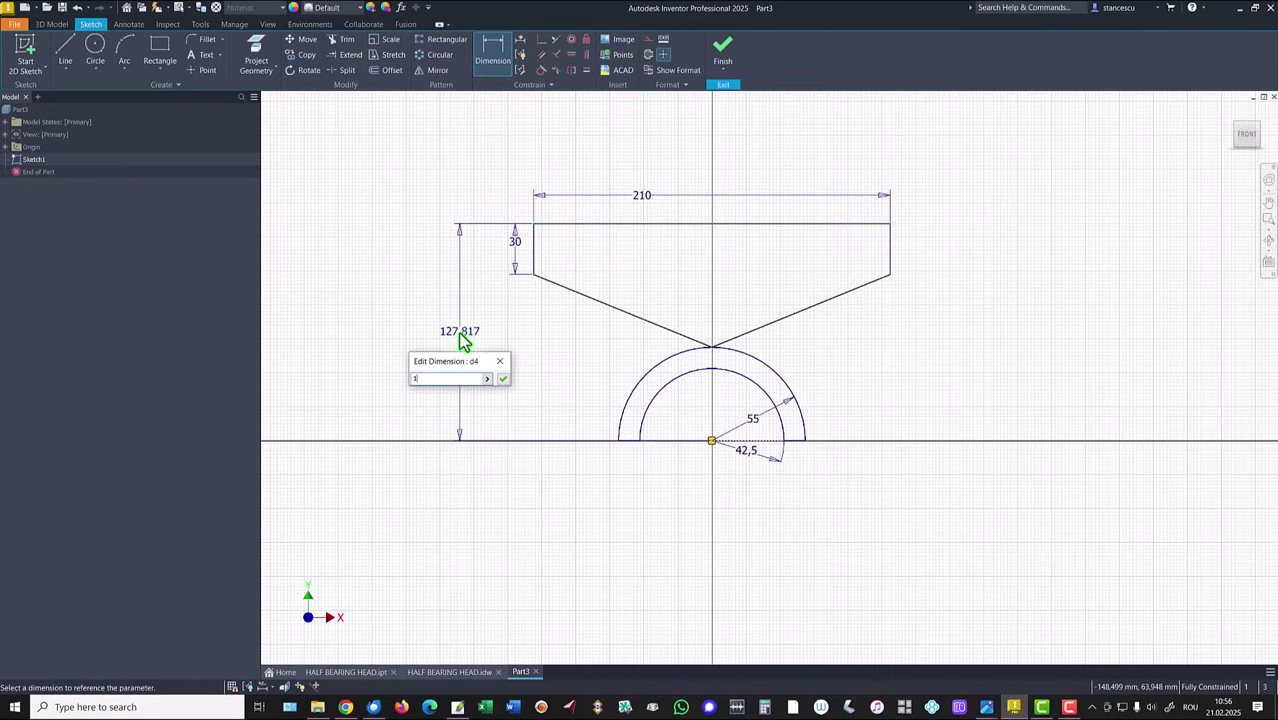
text(100)
key(Return)
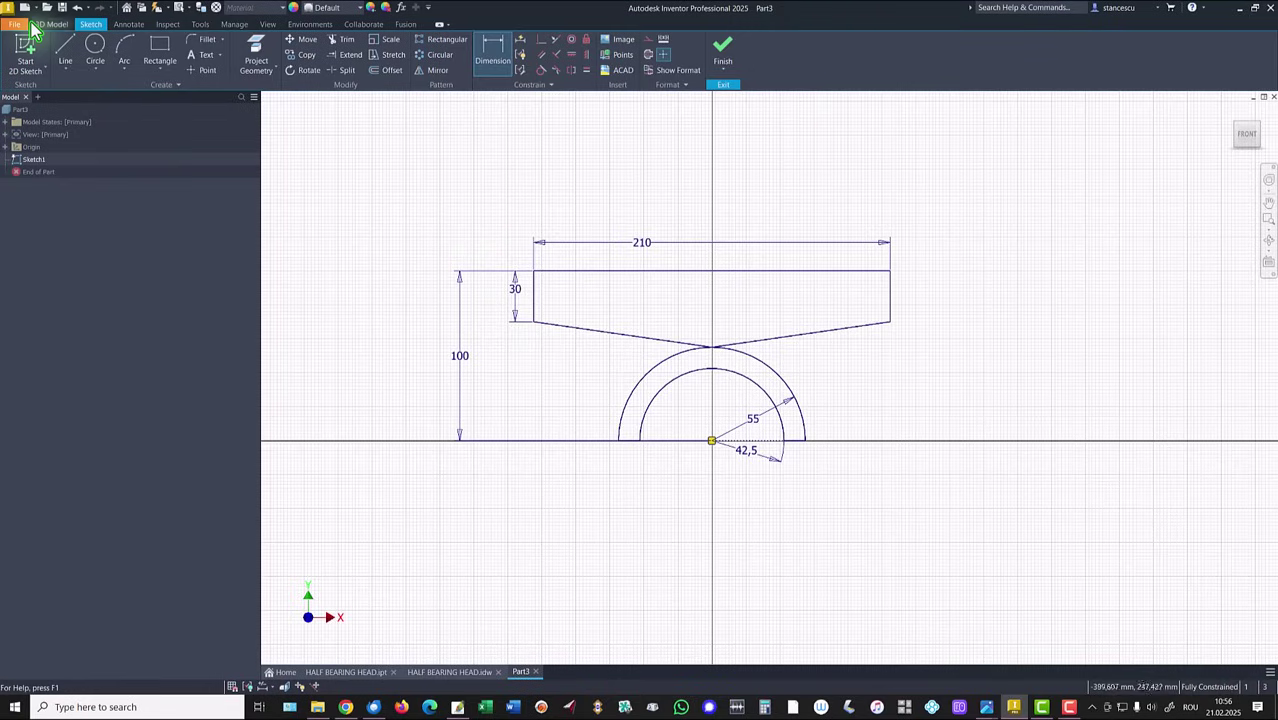
Sketch a vertical line about 56 mm long down from the left slanted side, then a horizontal line from its lower end to the outer arc.
click(64, 57)
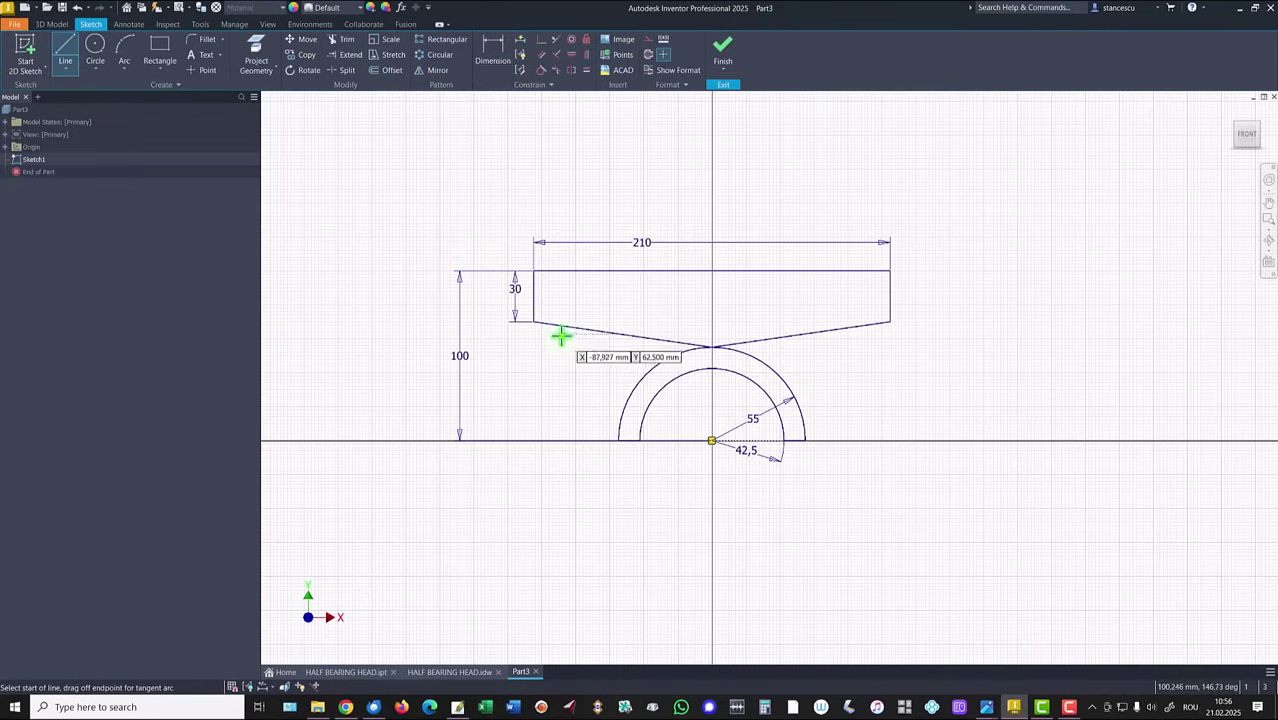
click(548, 323)
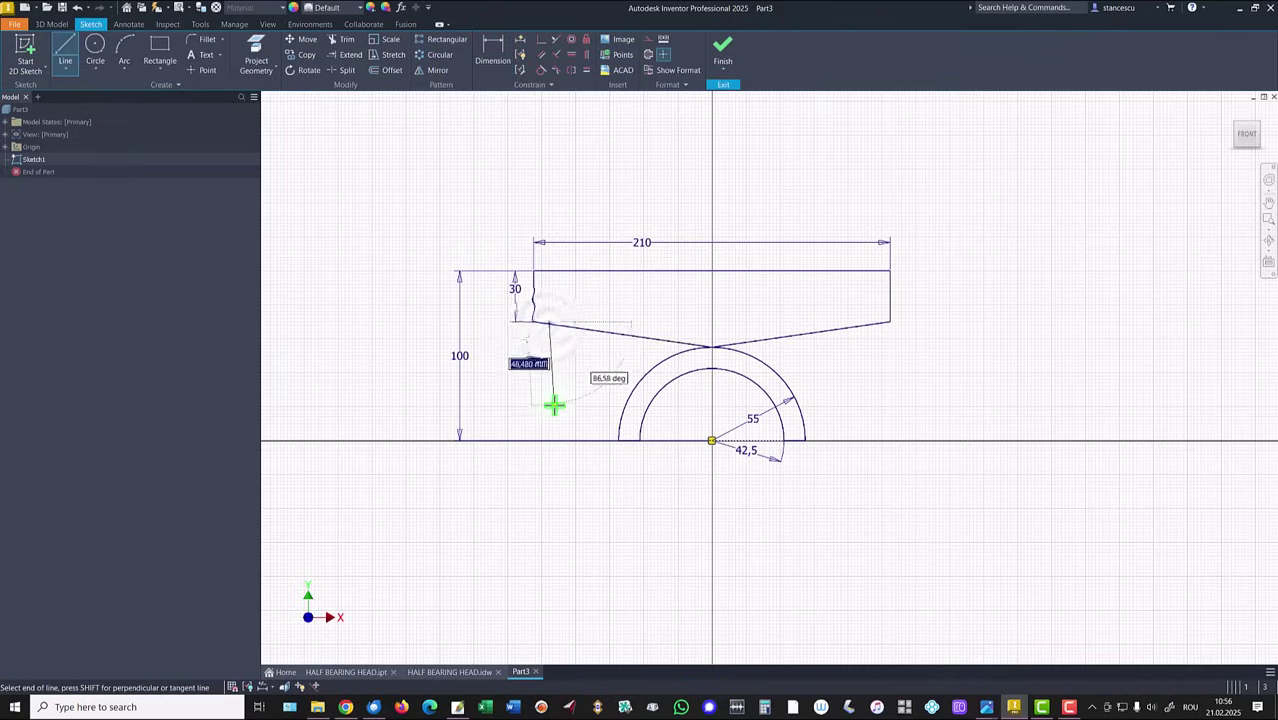
click(549, 418)
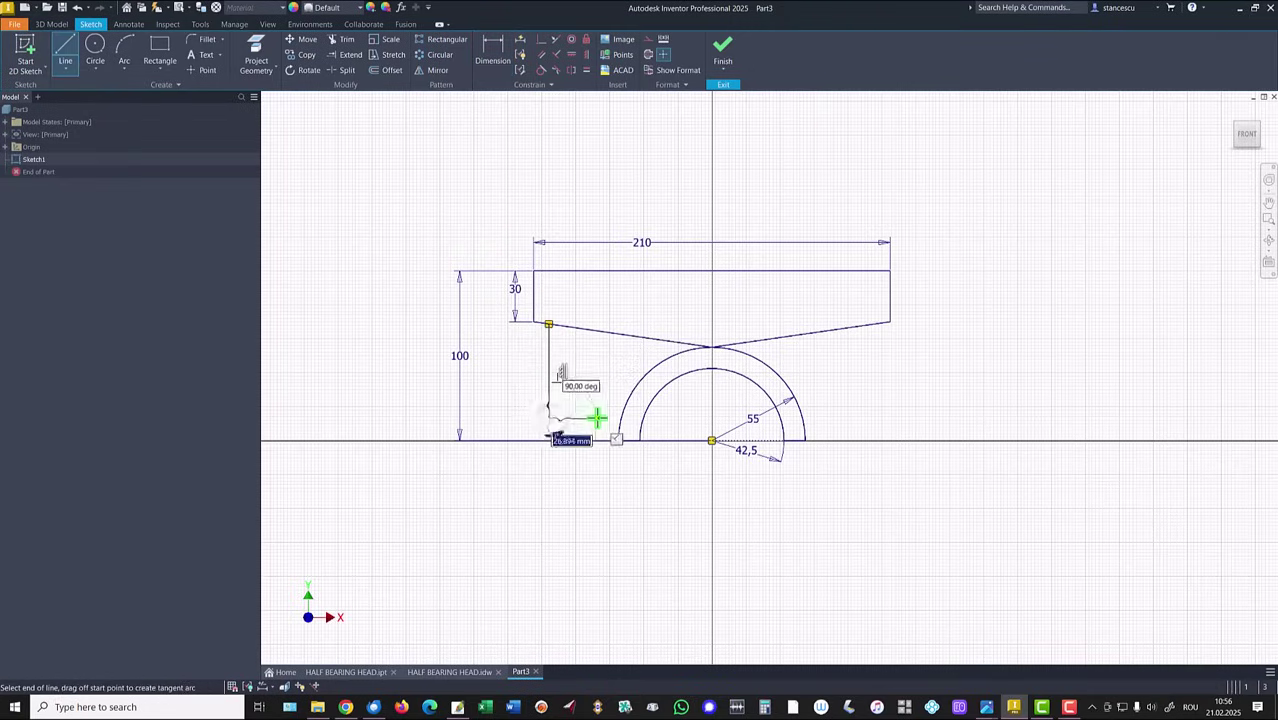
double_click(620, 418)
key(Escape)
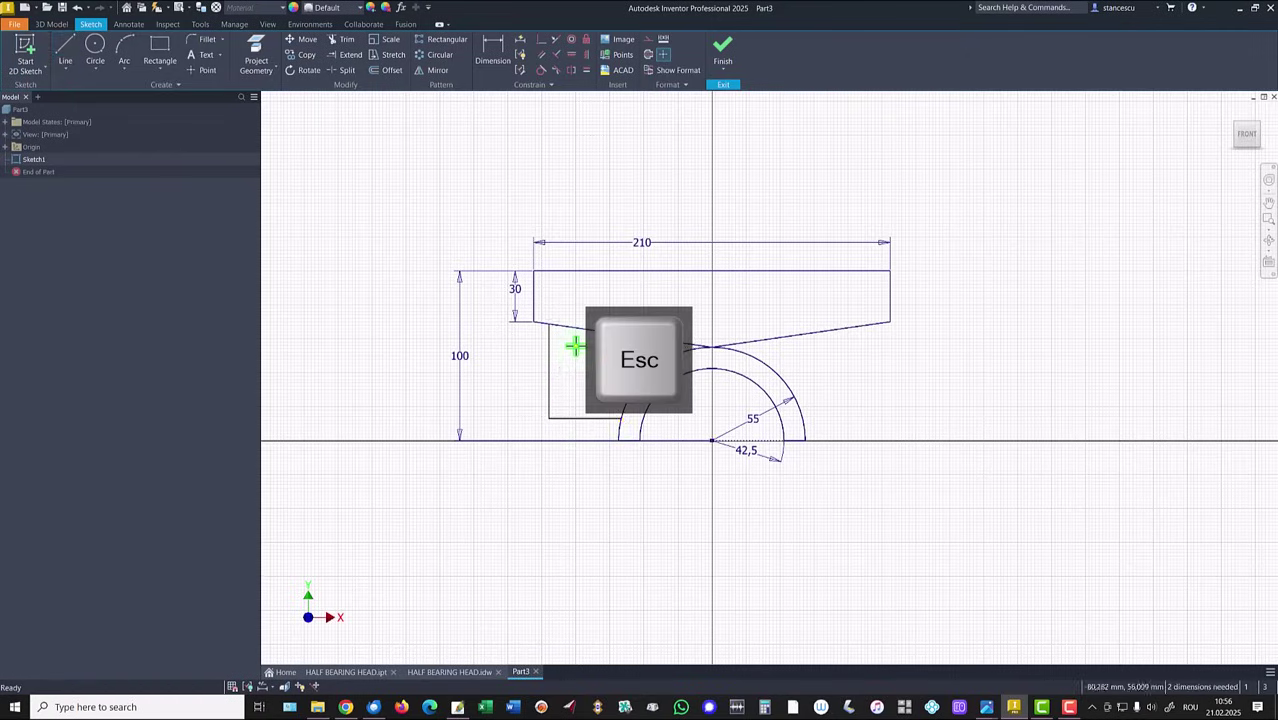
scroll(565, 338, up, 5)
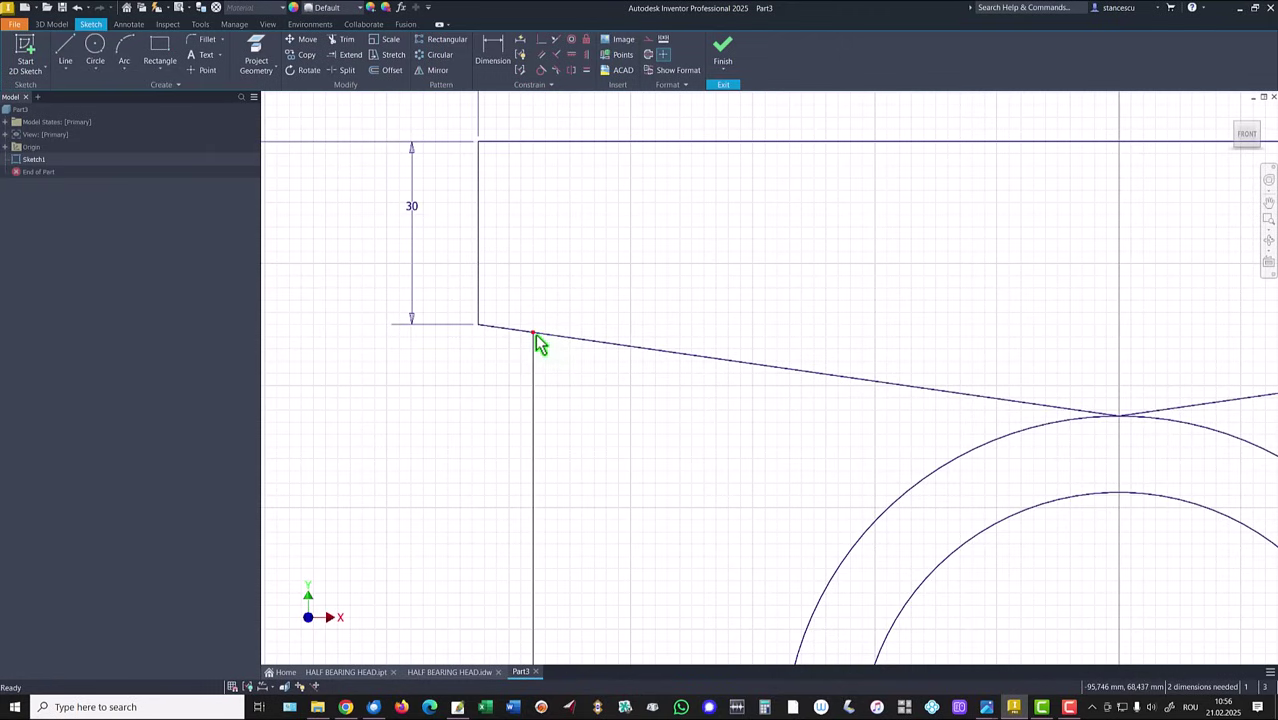
drag(535, 332, 542, 322)
key(Home)
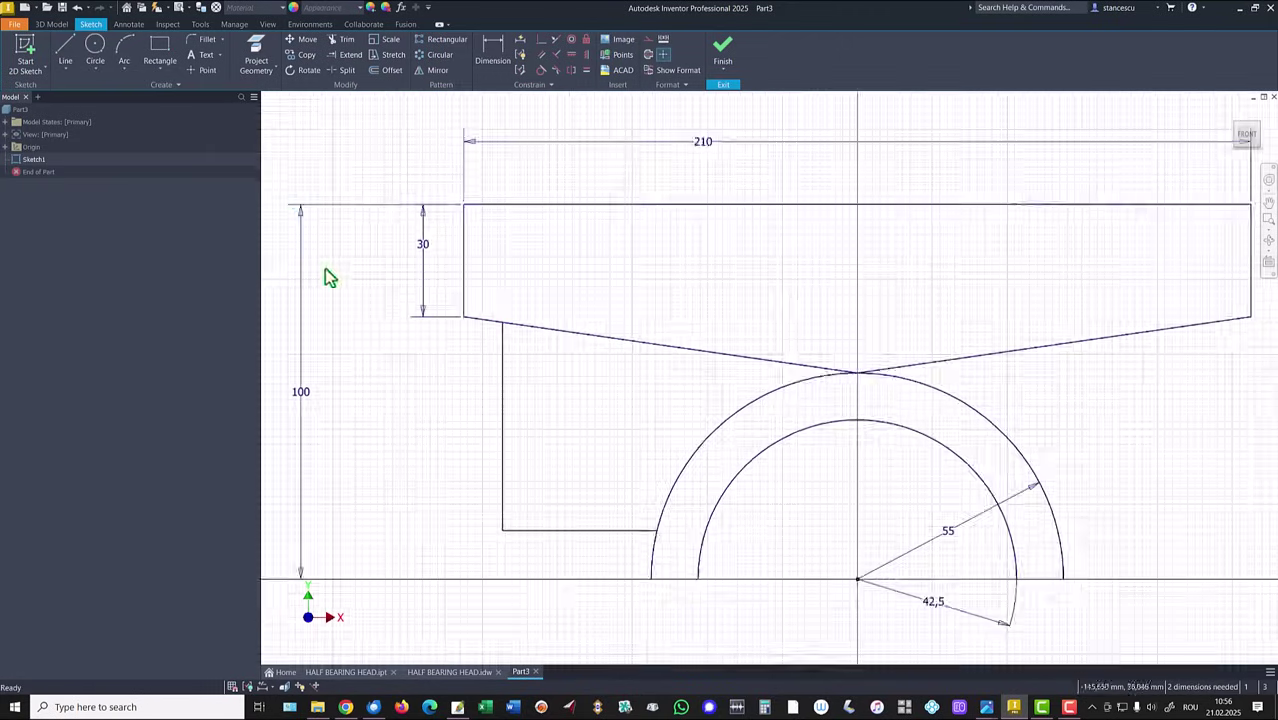
Dimension the horizontal distance from the new vertical line to the arcs' centre point as 140/2+25 mm.
click(493, 44)
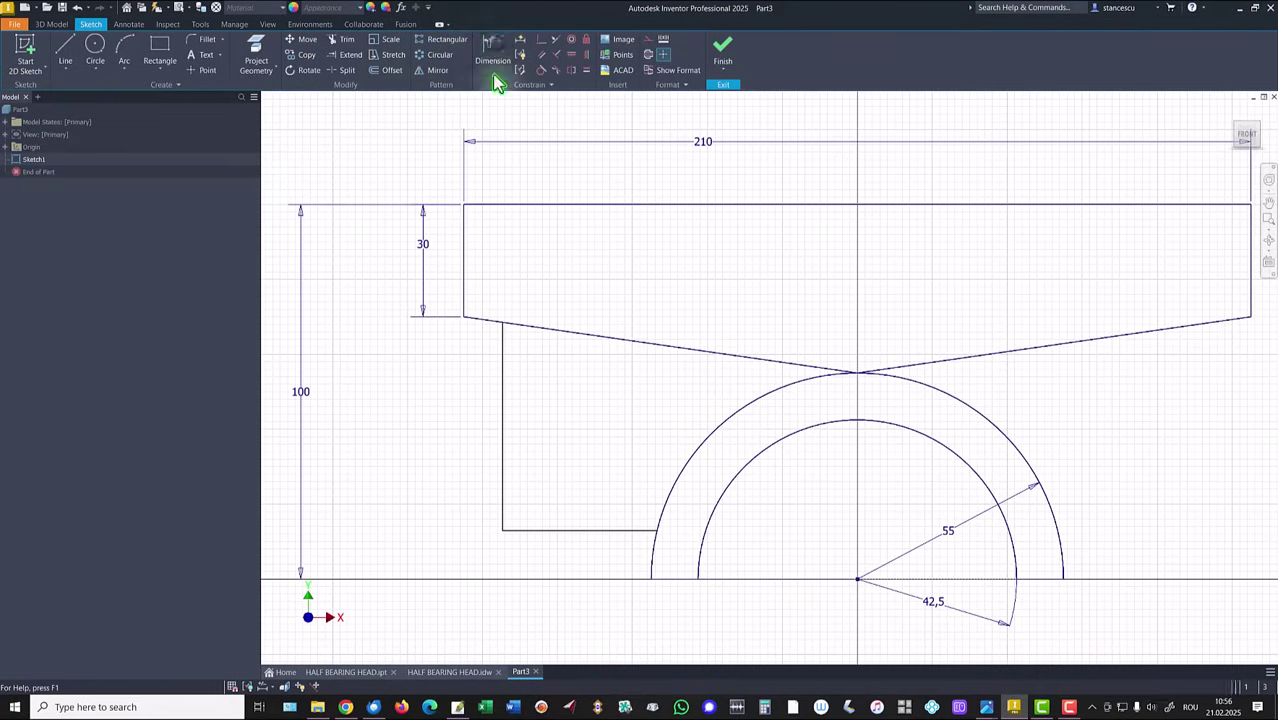
click(503, 386)
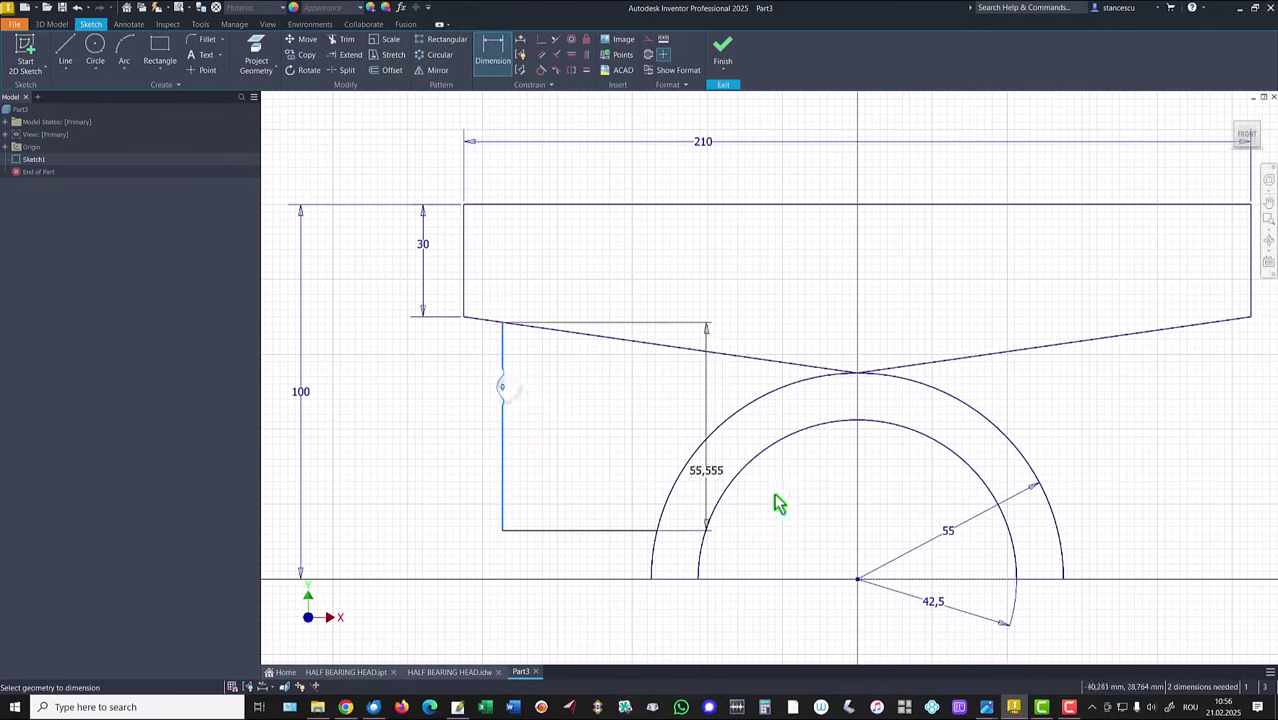
click(857, 580)
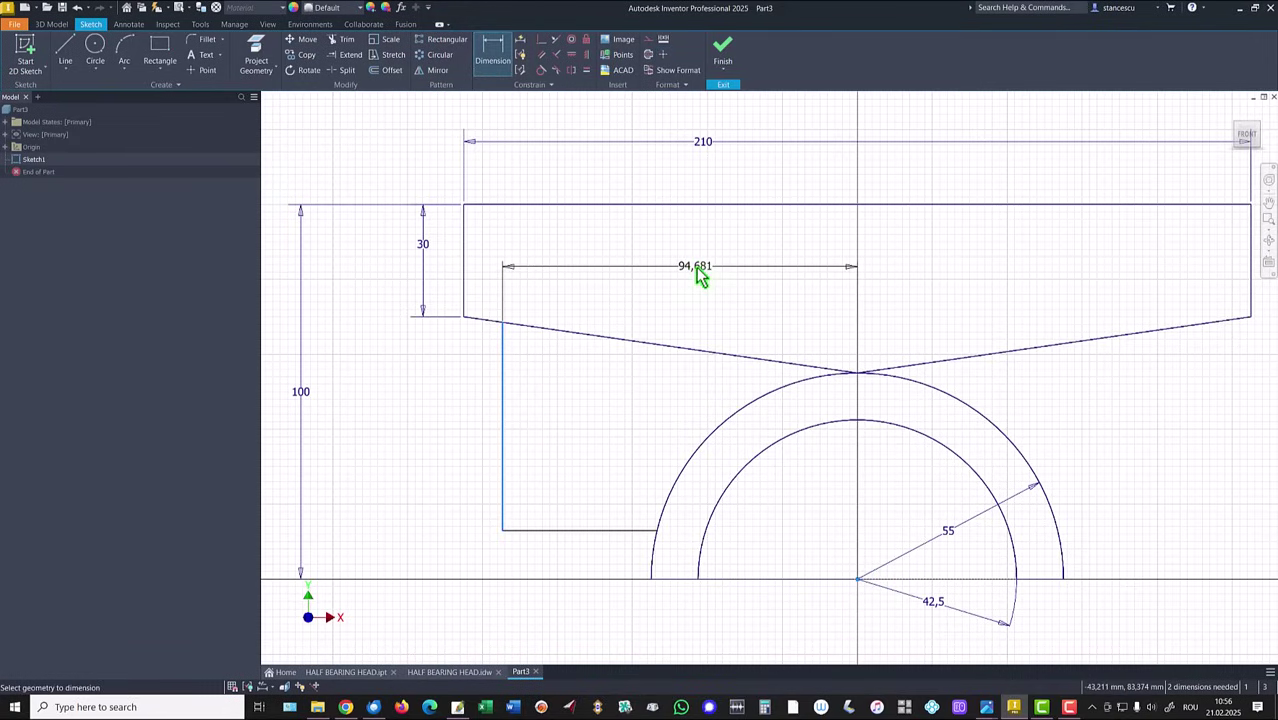
click(696, 267)
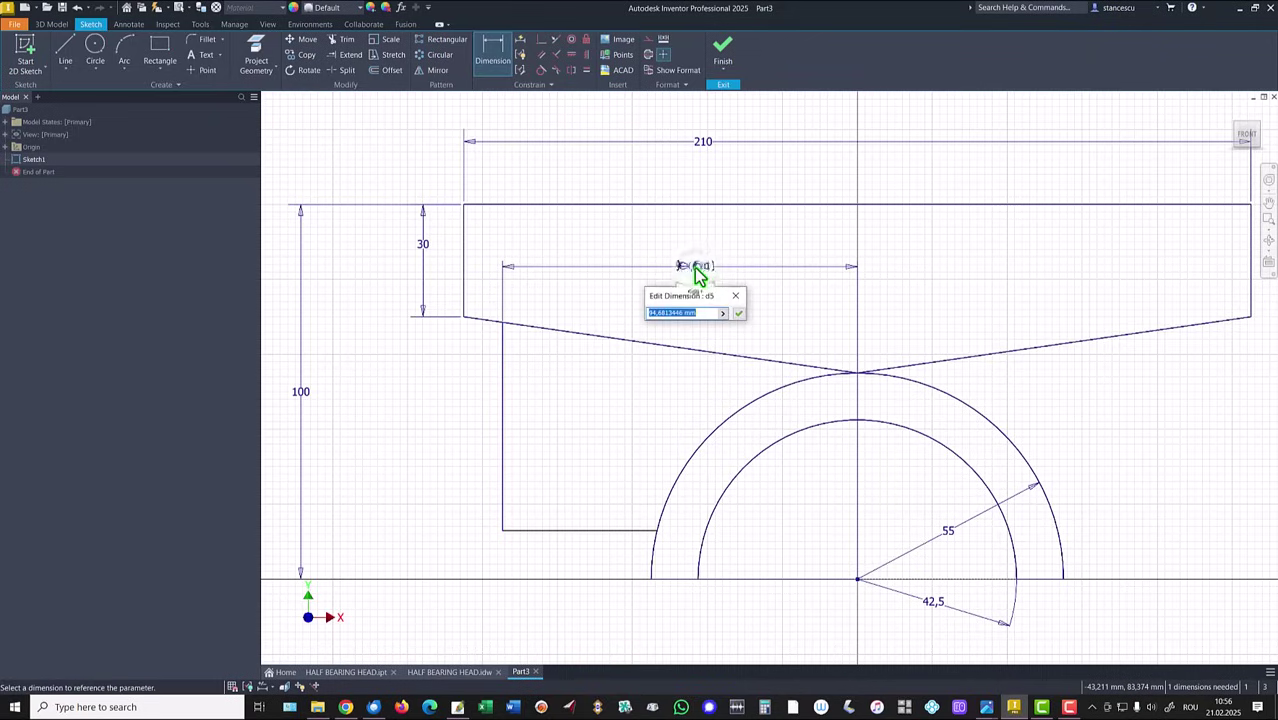
text(140/2+25)
key(Return)
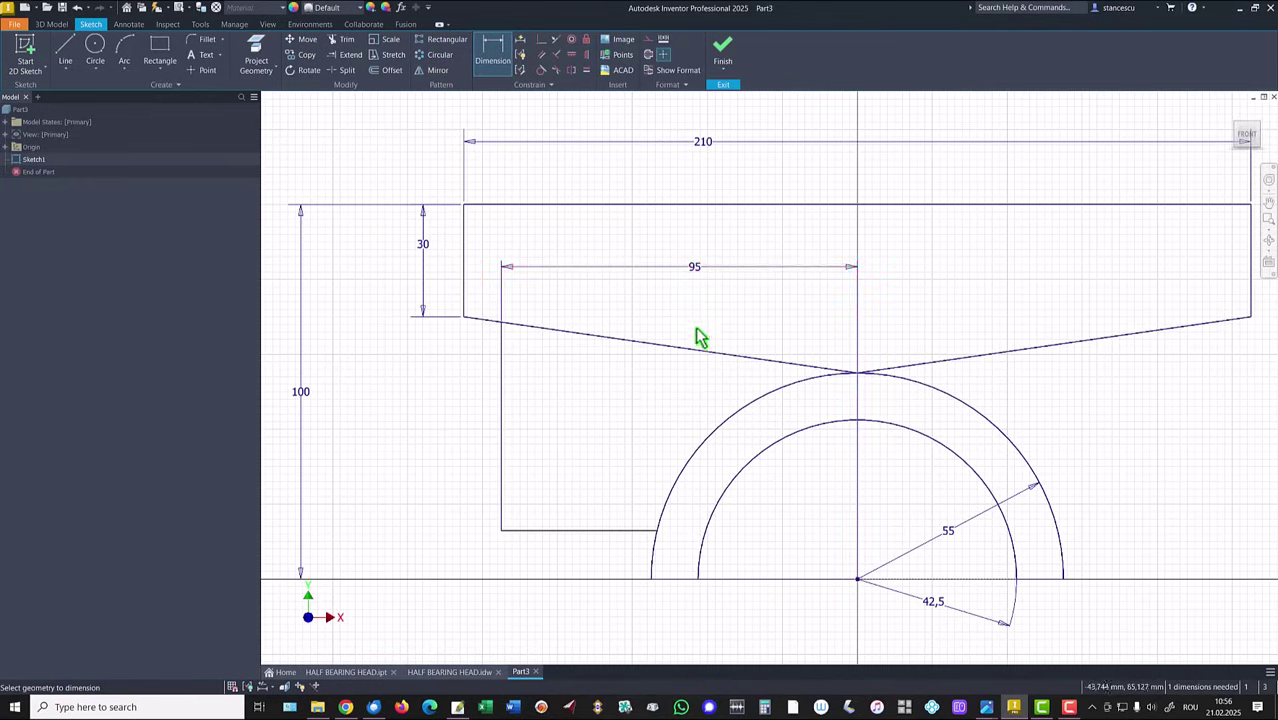
double_click(696, 268)
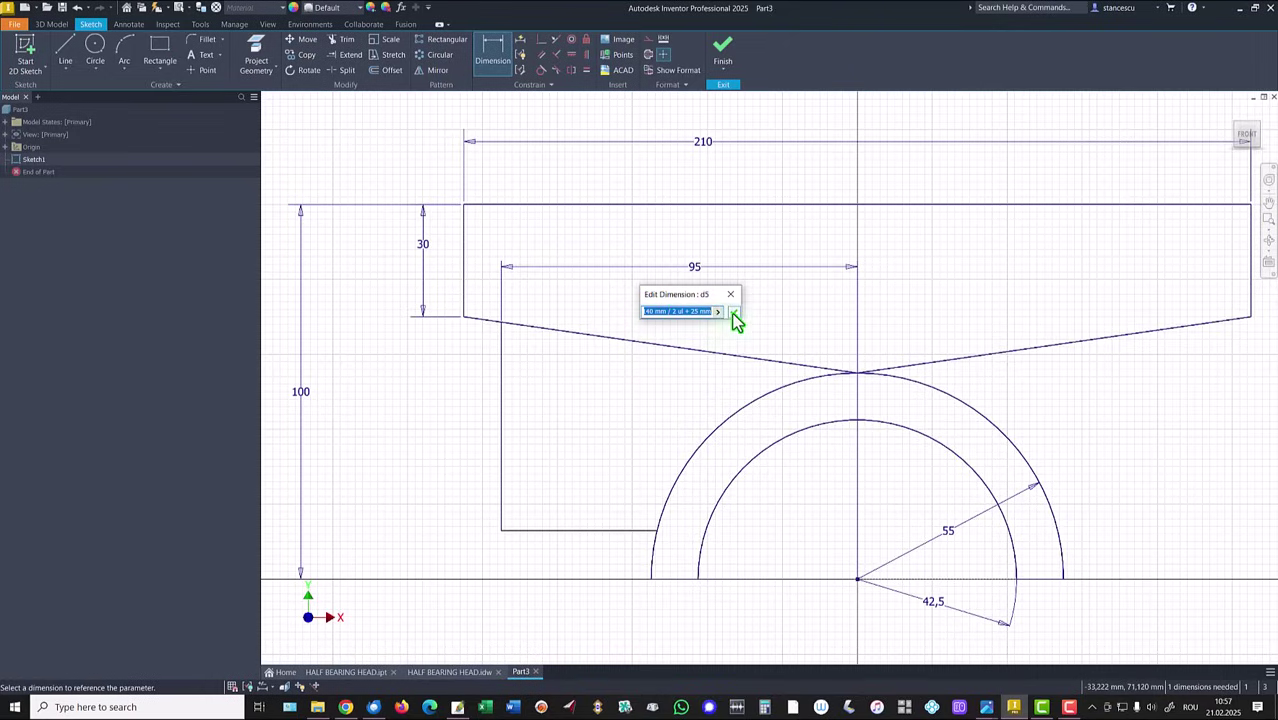
click(735, 318)
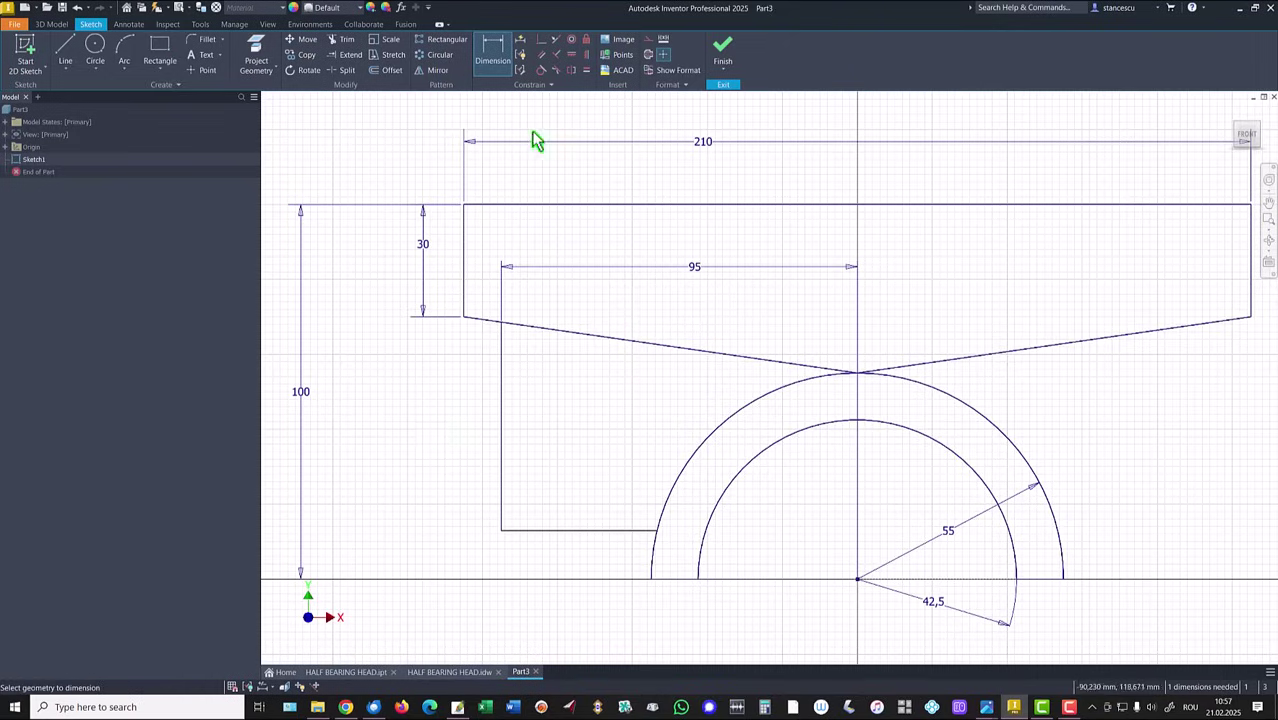
Dimension the short horizontal line 5 mm above the base line of the arcs.
click(566, 531)
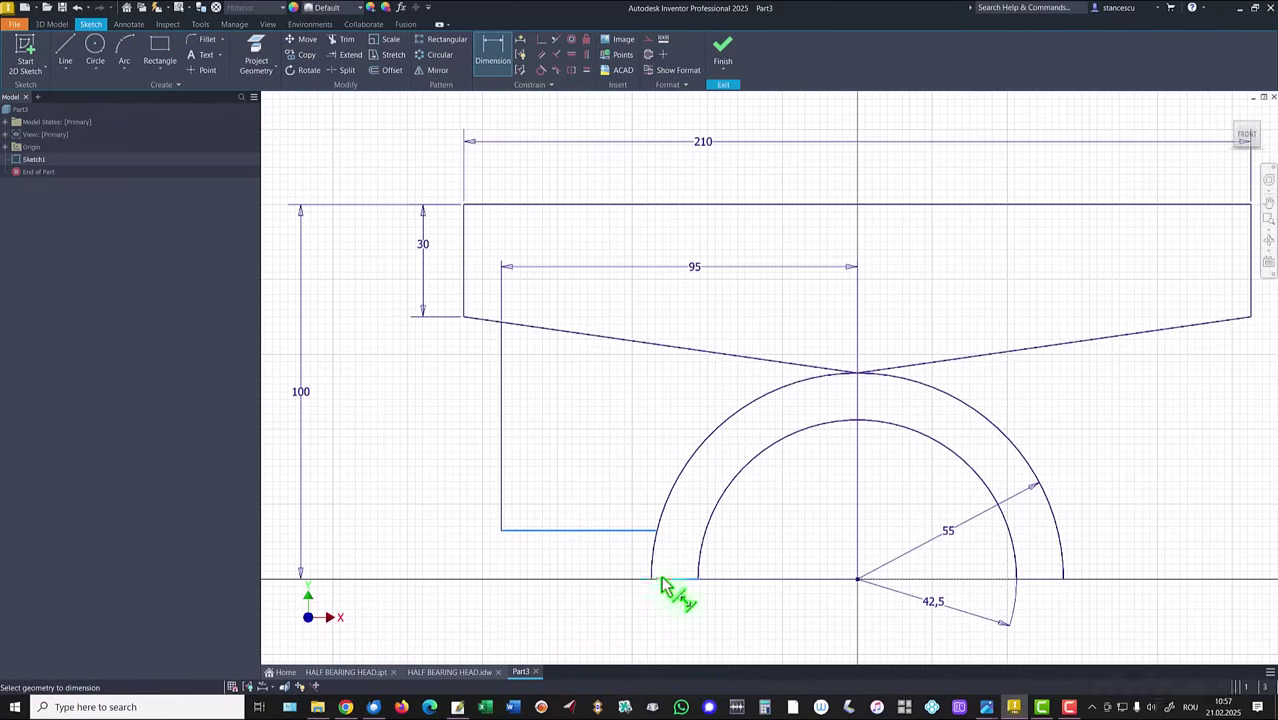
click(658, 578)
click(428, 552)
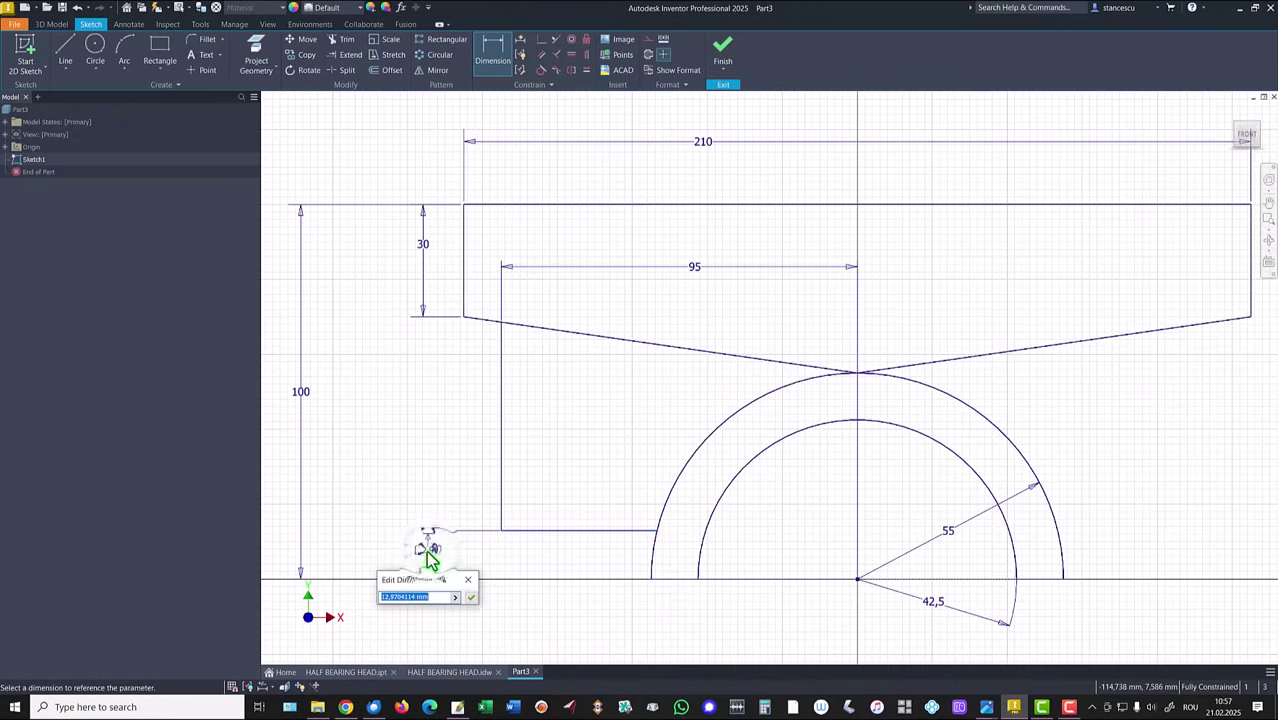
text(5)
key(Return)
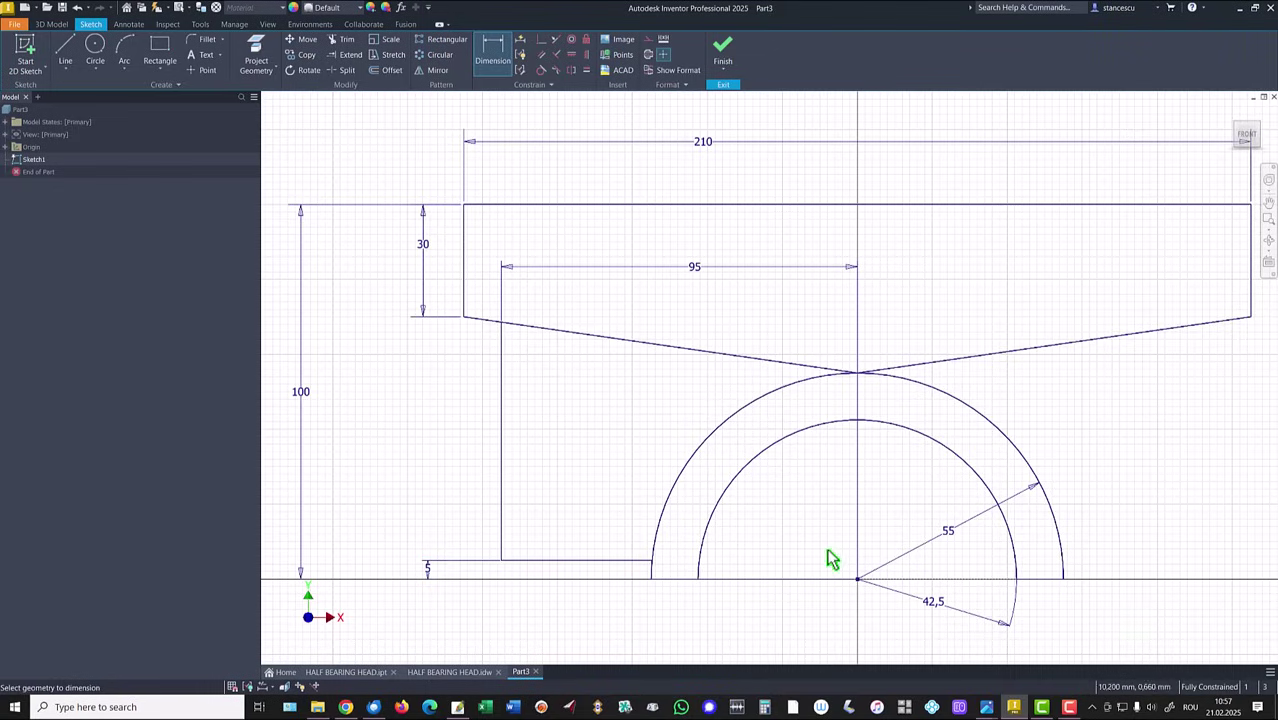
Sketch a circle of 4 mm radius in the gap between the left slanted side and the outer arc.
click(95, 46)
click(683, 383)
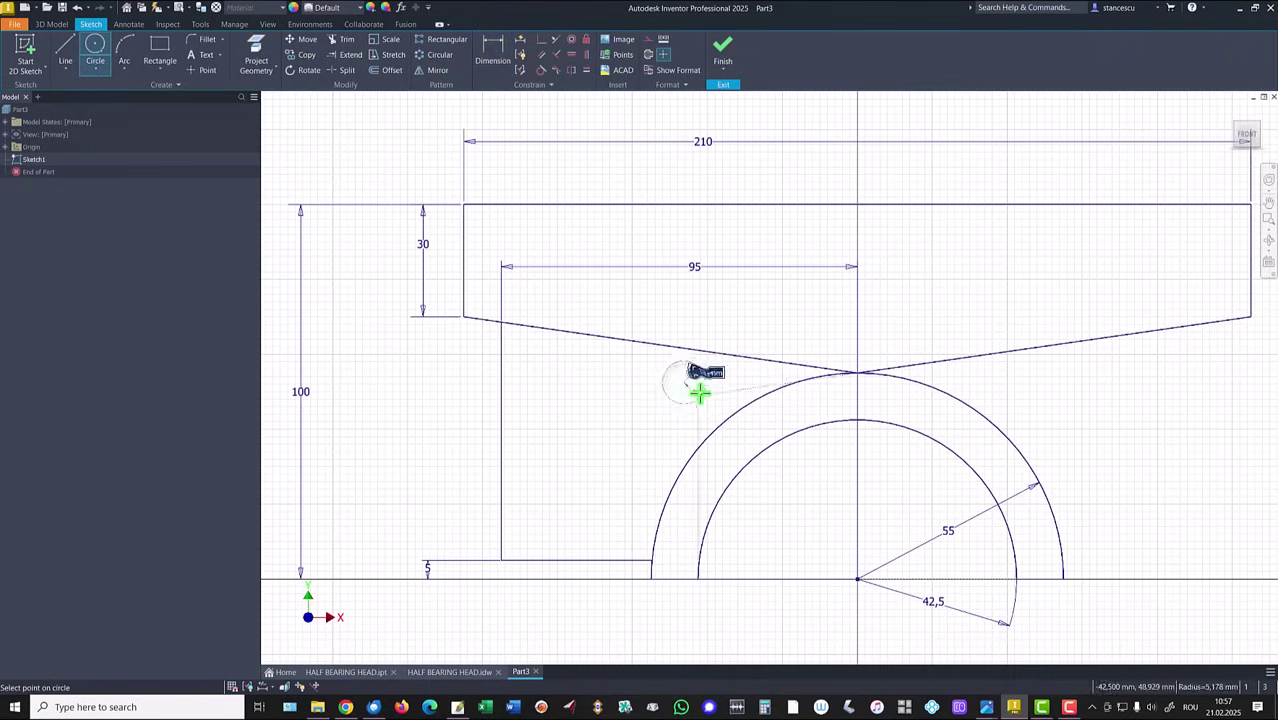
text(4)
key(Return)
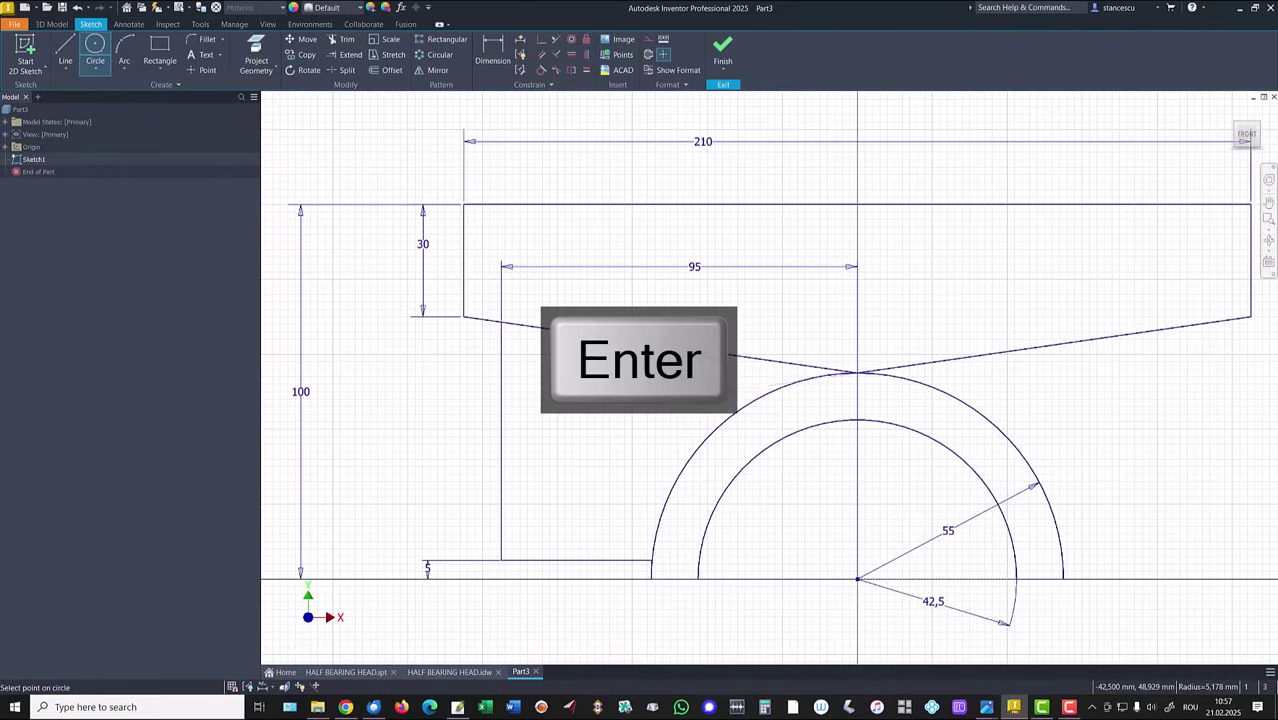
Constrain the small circle to be tangent to both the left slanted side and the outer arc.
click(541, 70)
click(695, 381)
click(694, 351)
click(701, 365)
click(725, 426)
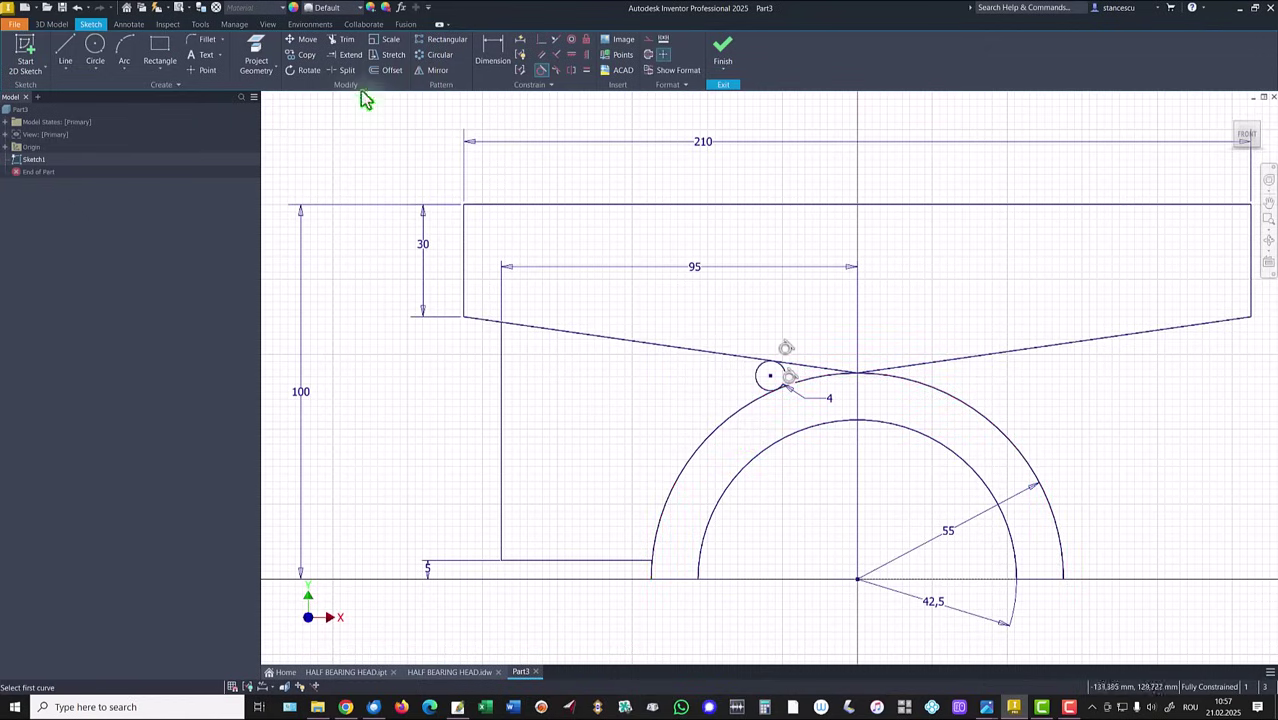
Trim away the left part of the small circle between its tangent points and finish the sketch.
click(341, 40)
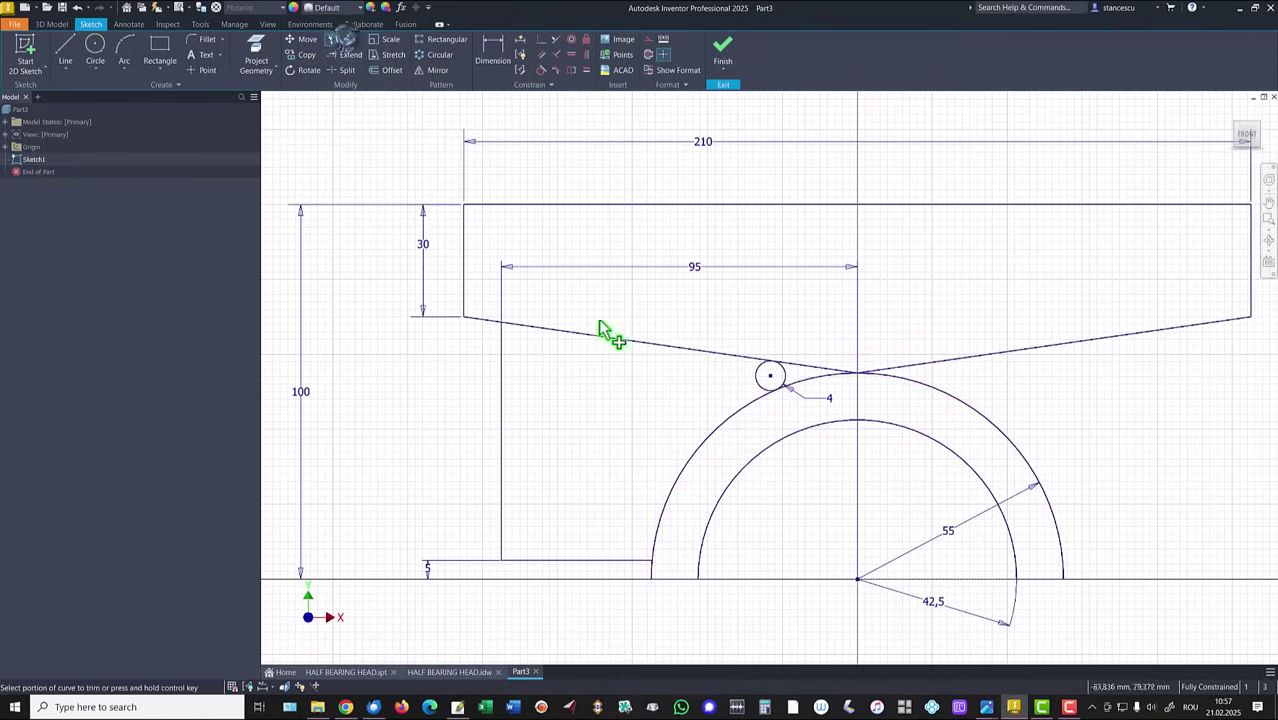
click(757, 382)
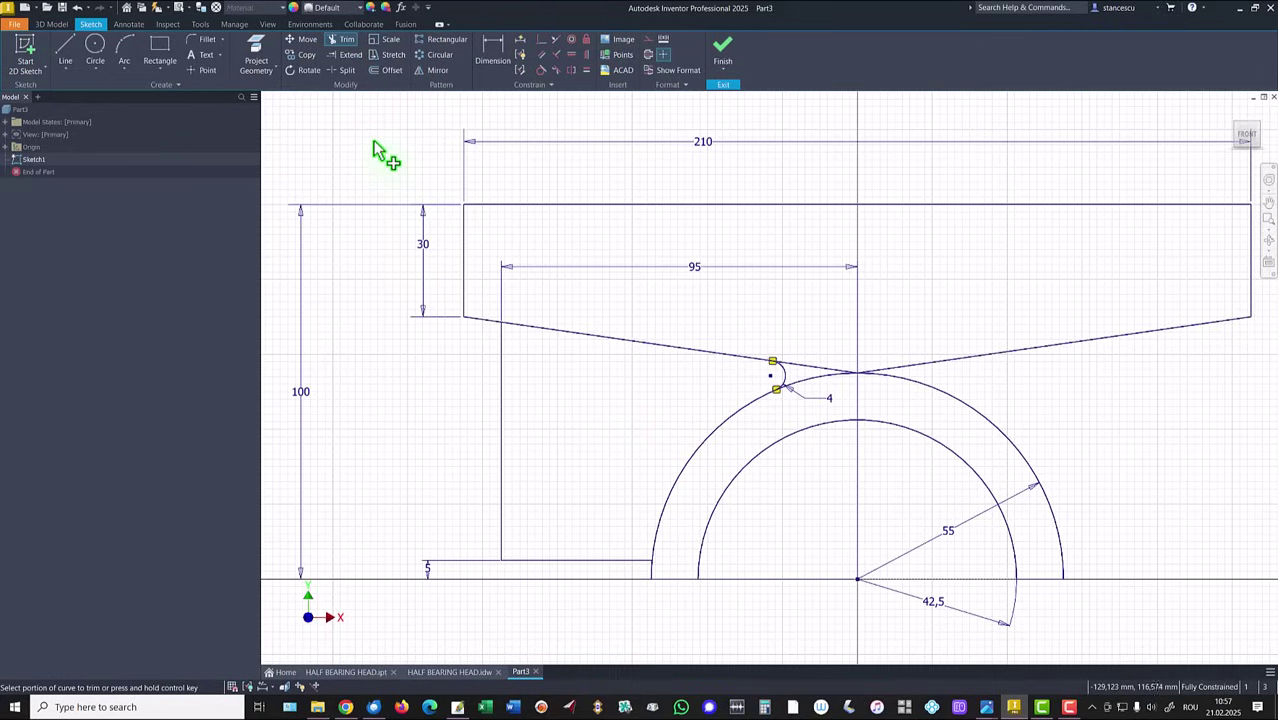
key(Escape)
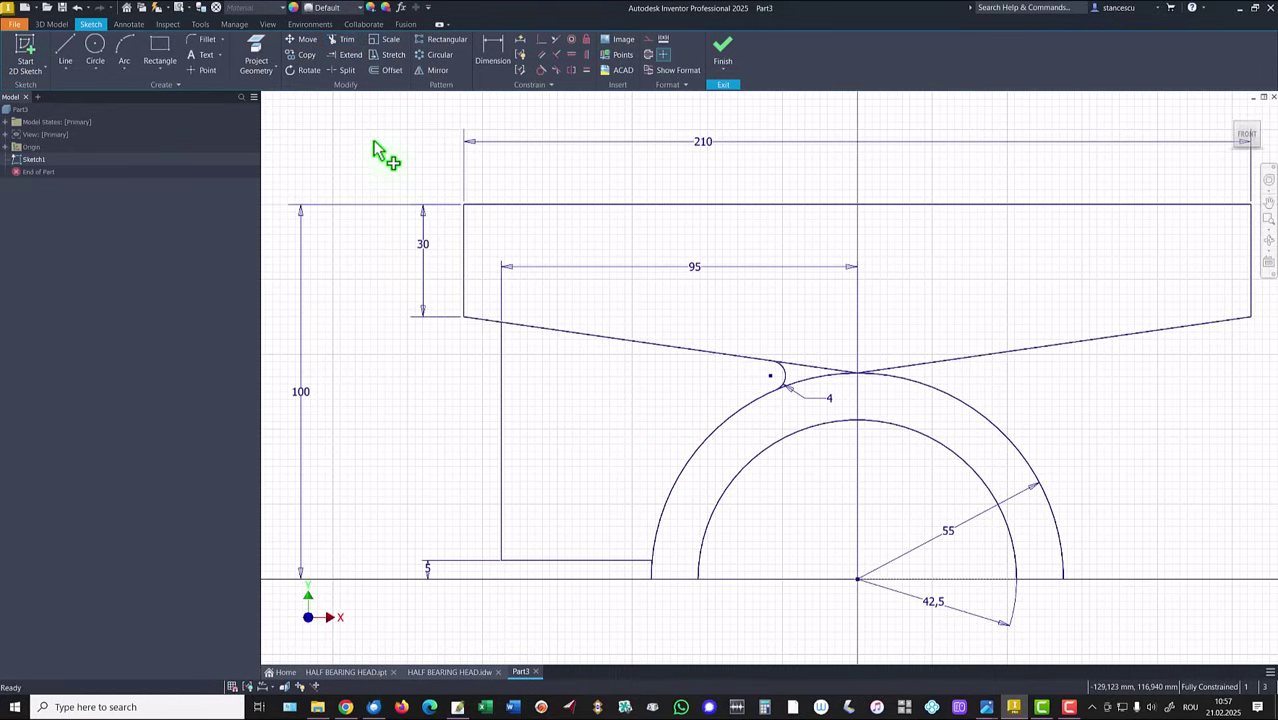
click(722, 47)
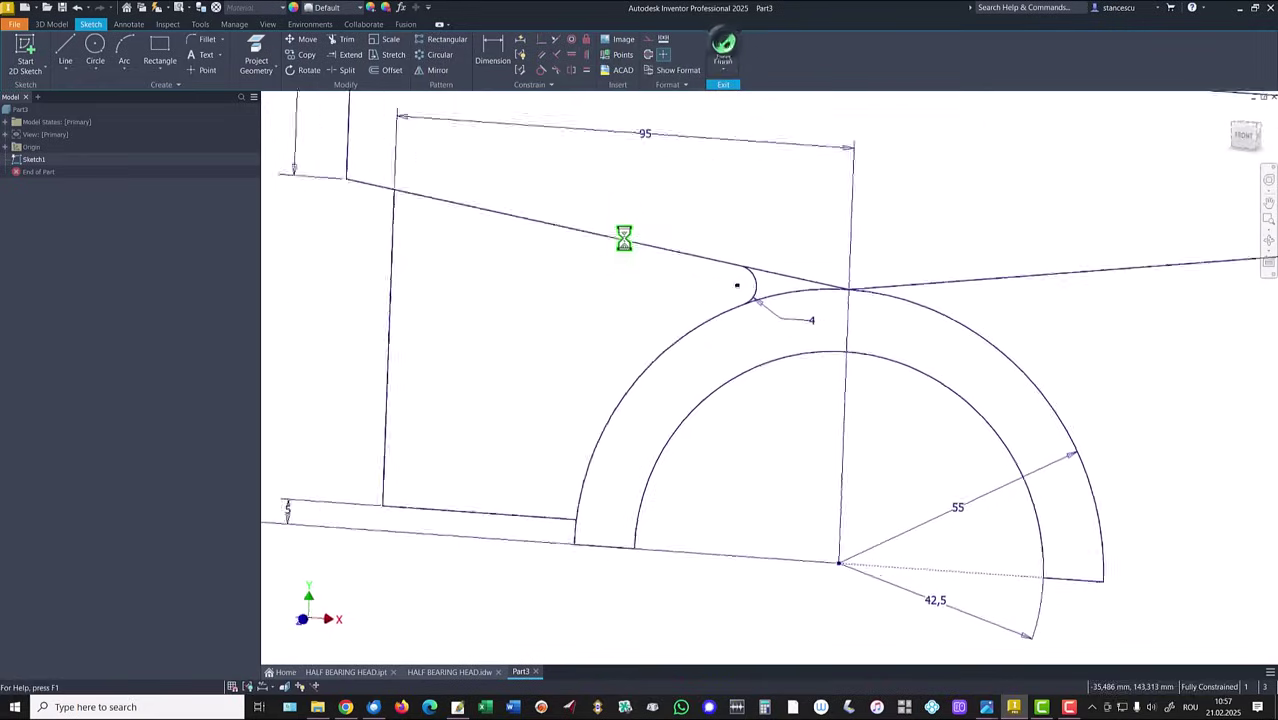
Rename the front-view sketch as Basic Sketch.
key(F6)
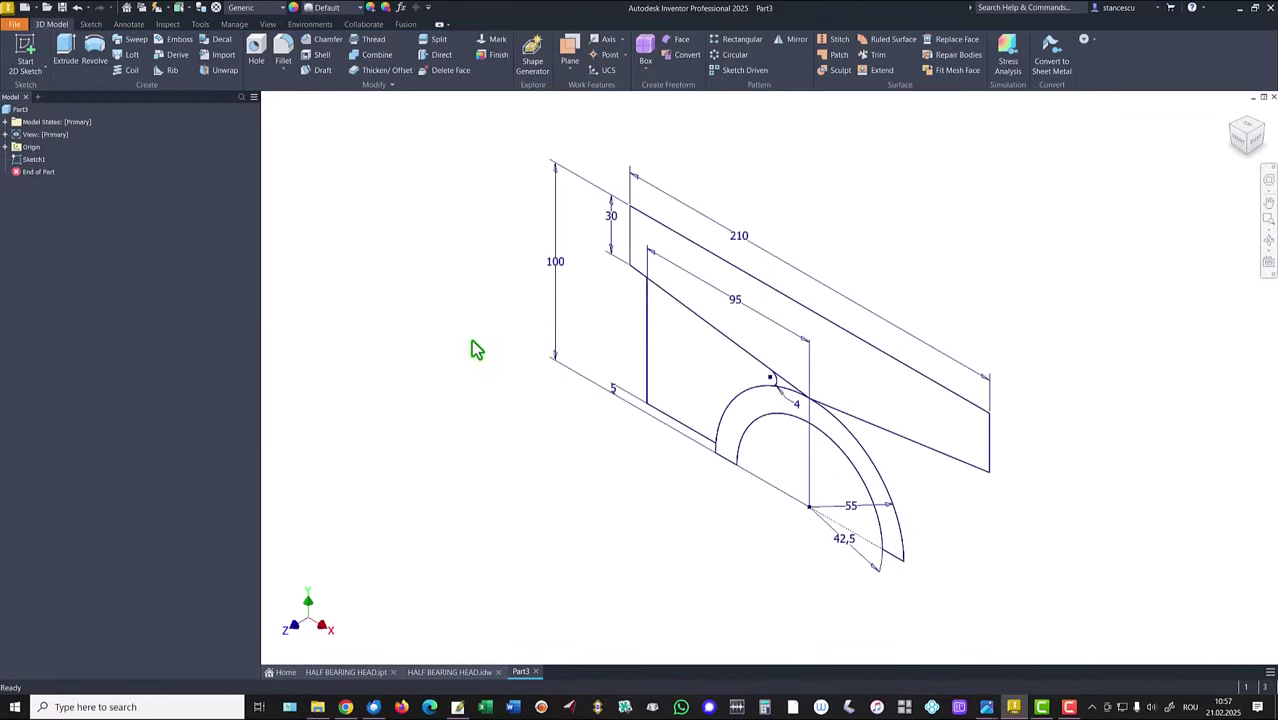
click(28, 162)
click(28, 162)
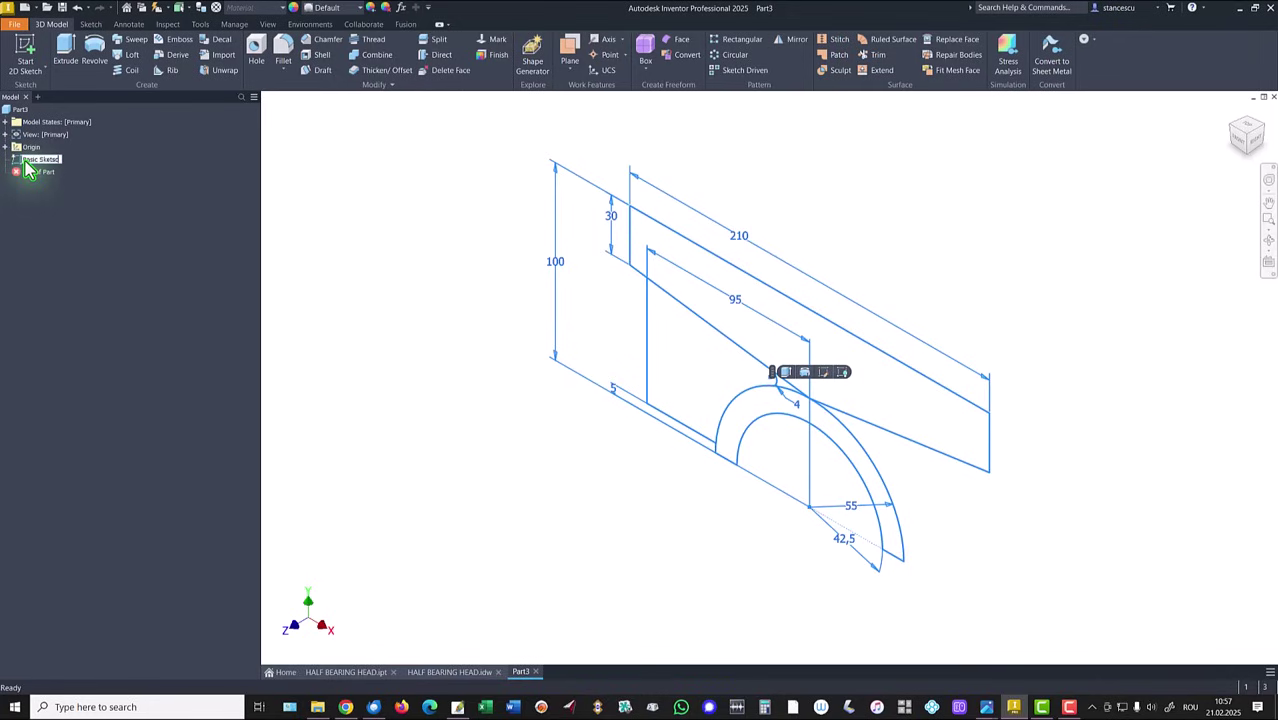
text(Basic Sketch)
key(BackSpace)
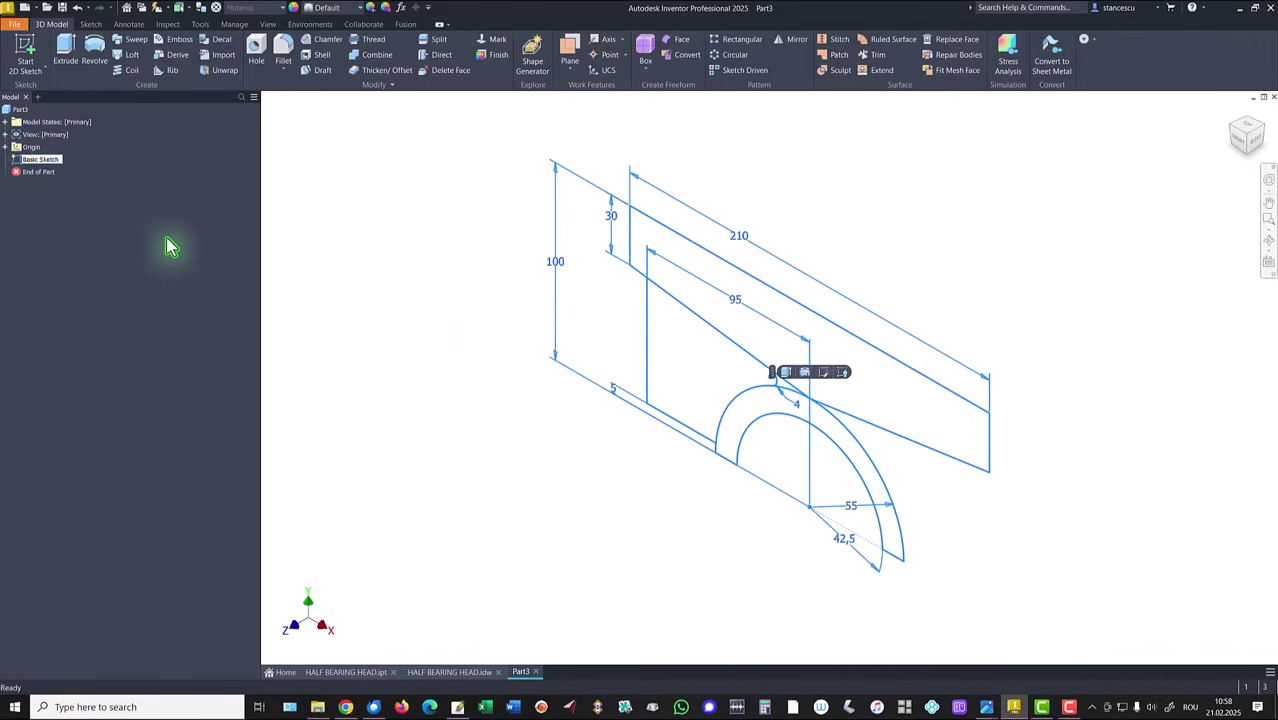
key(Return)
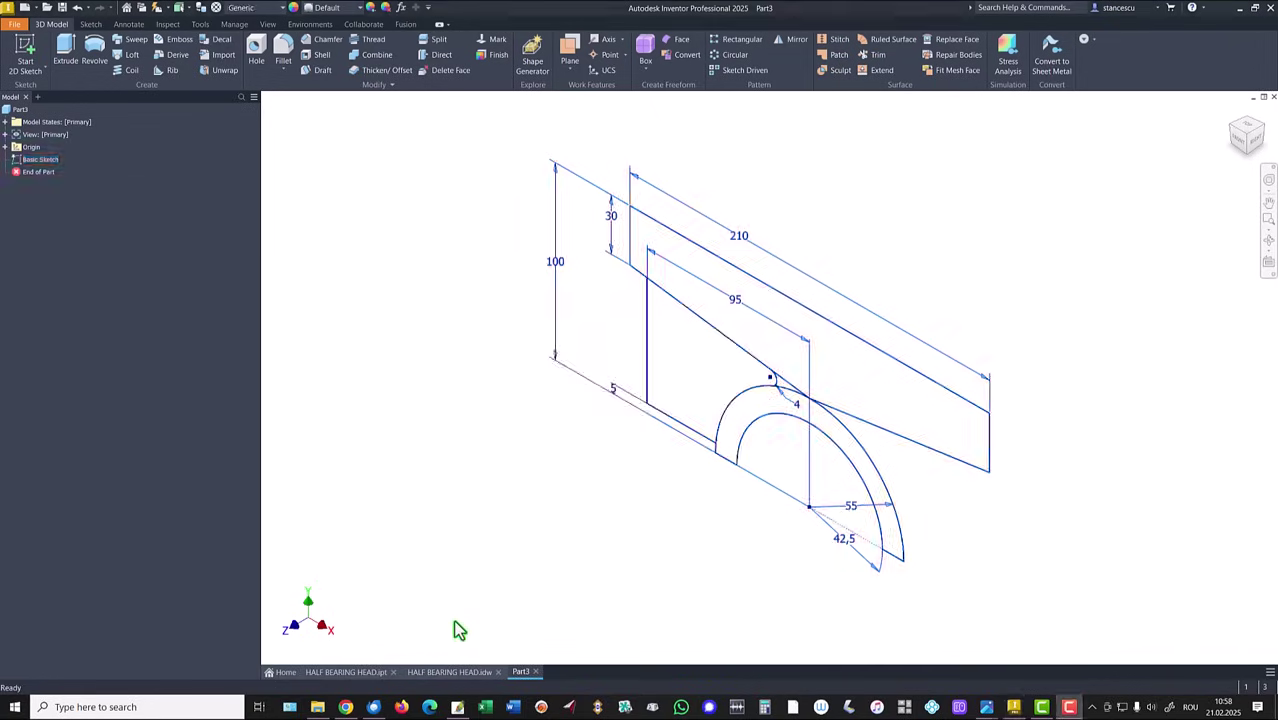
Extrude the upper plate profile of Basic Sketch symmetrically to 85 mm, following the width in the reference drawing.
click(452, 672)
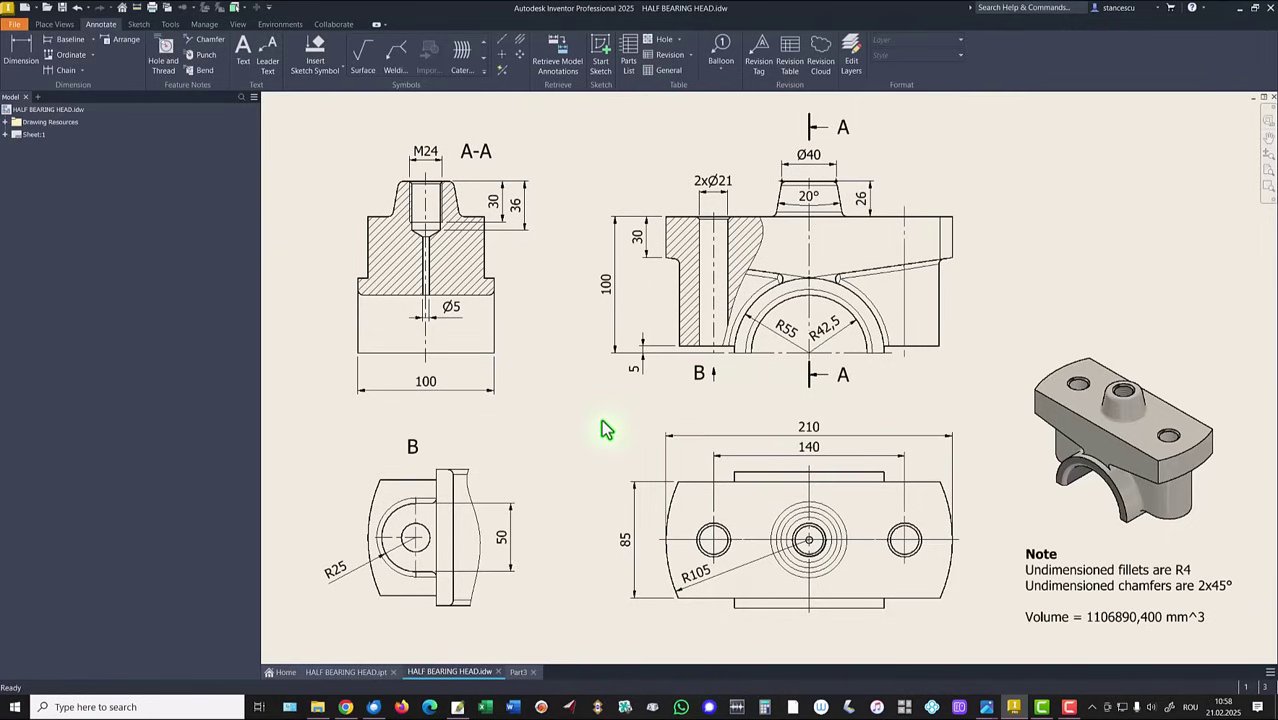
click(517, 674)
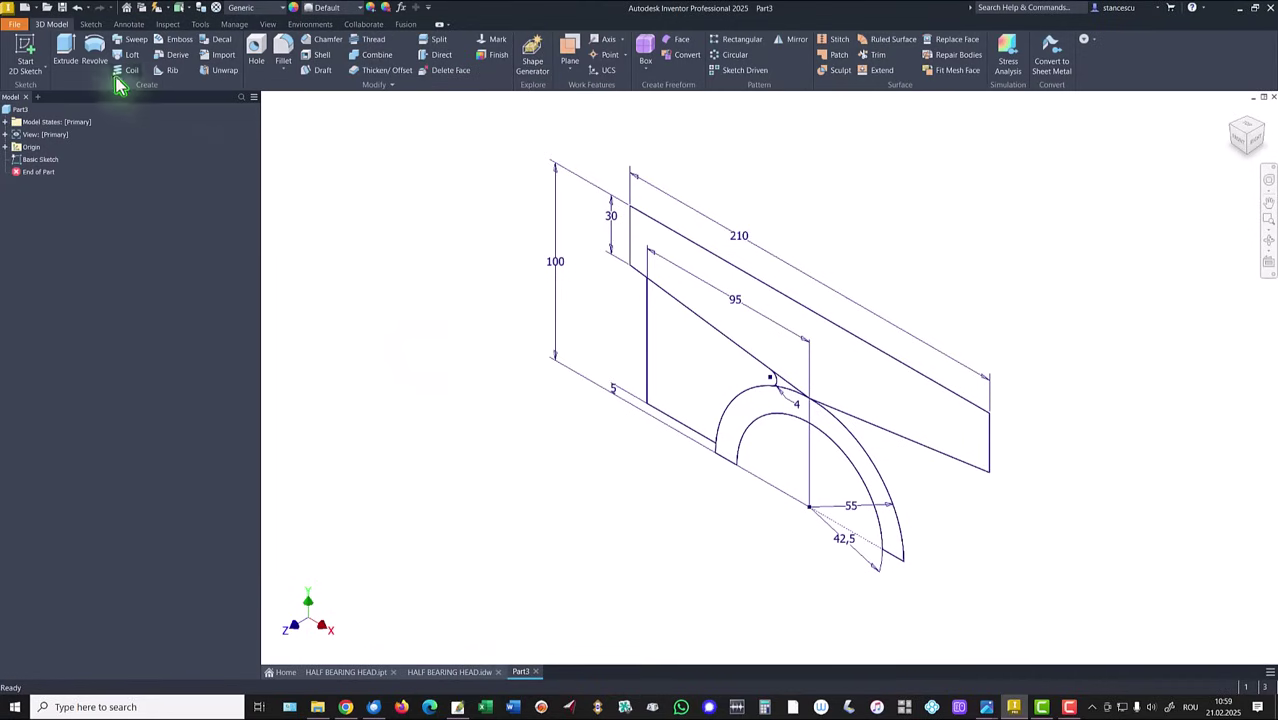
click(65, 50)
click(868, 394)
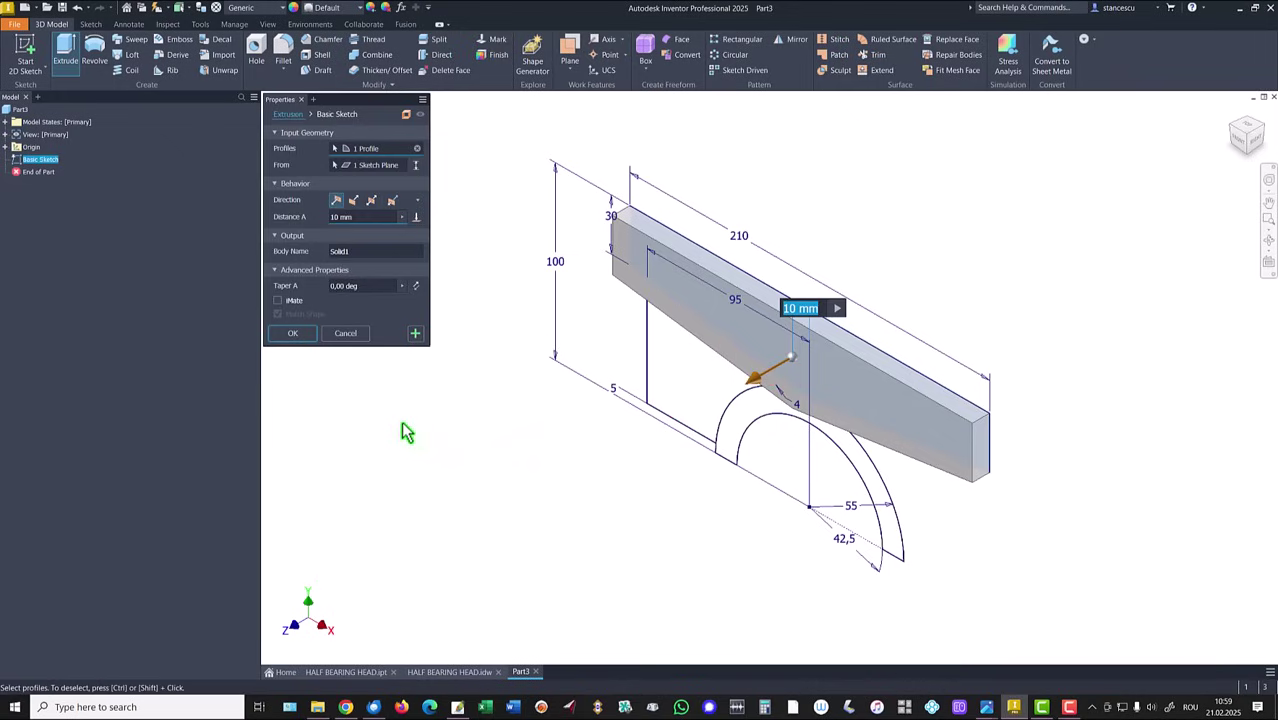
click(371, 201)
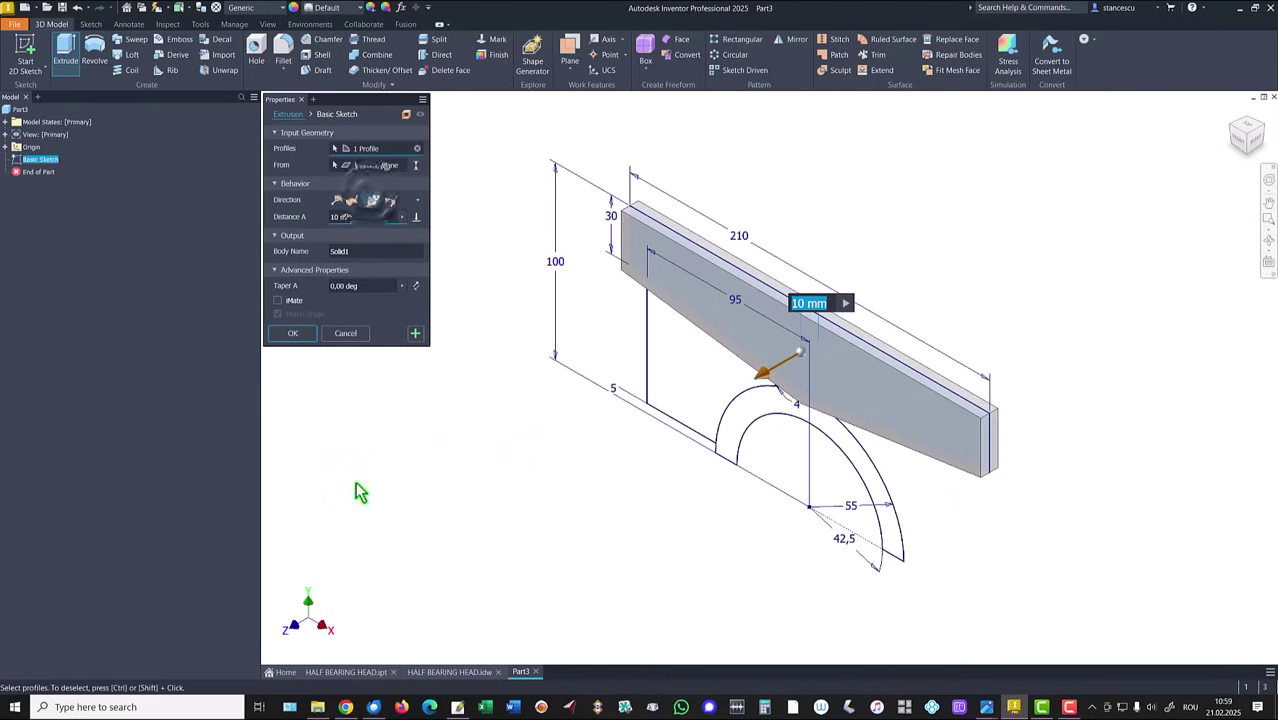
text(85)
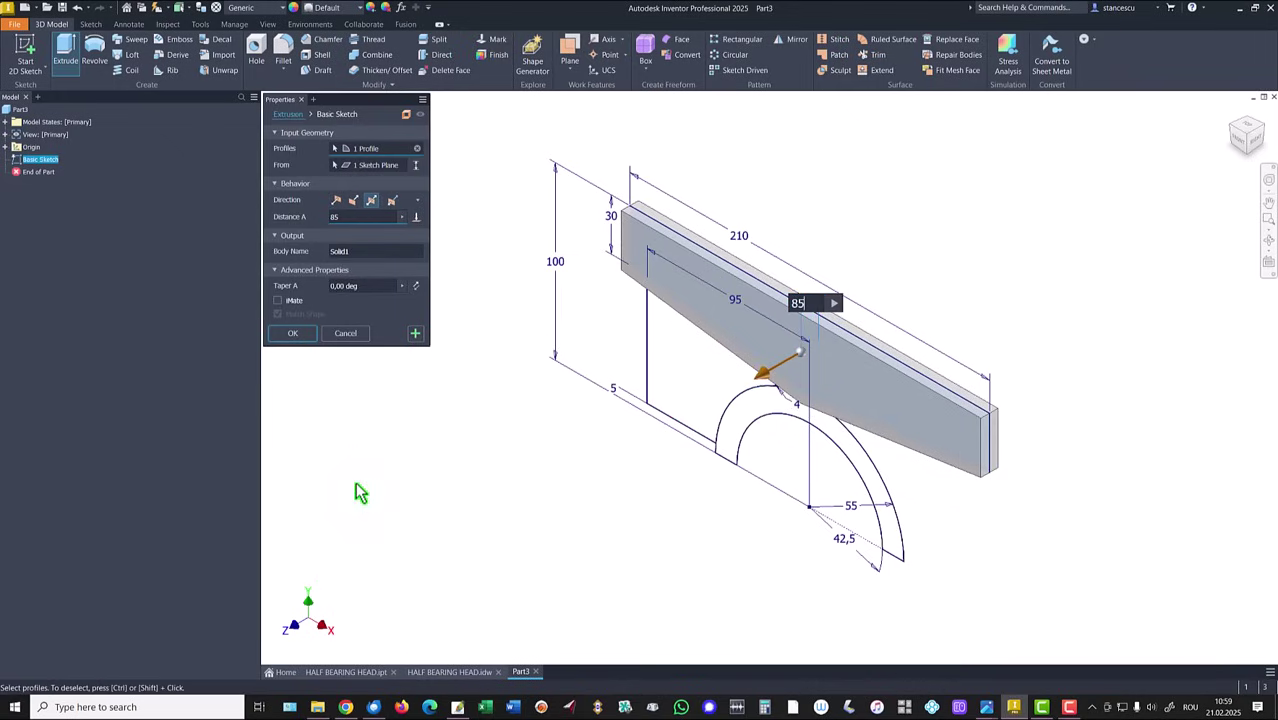
click(288, 334)
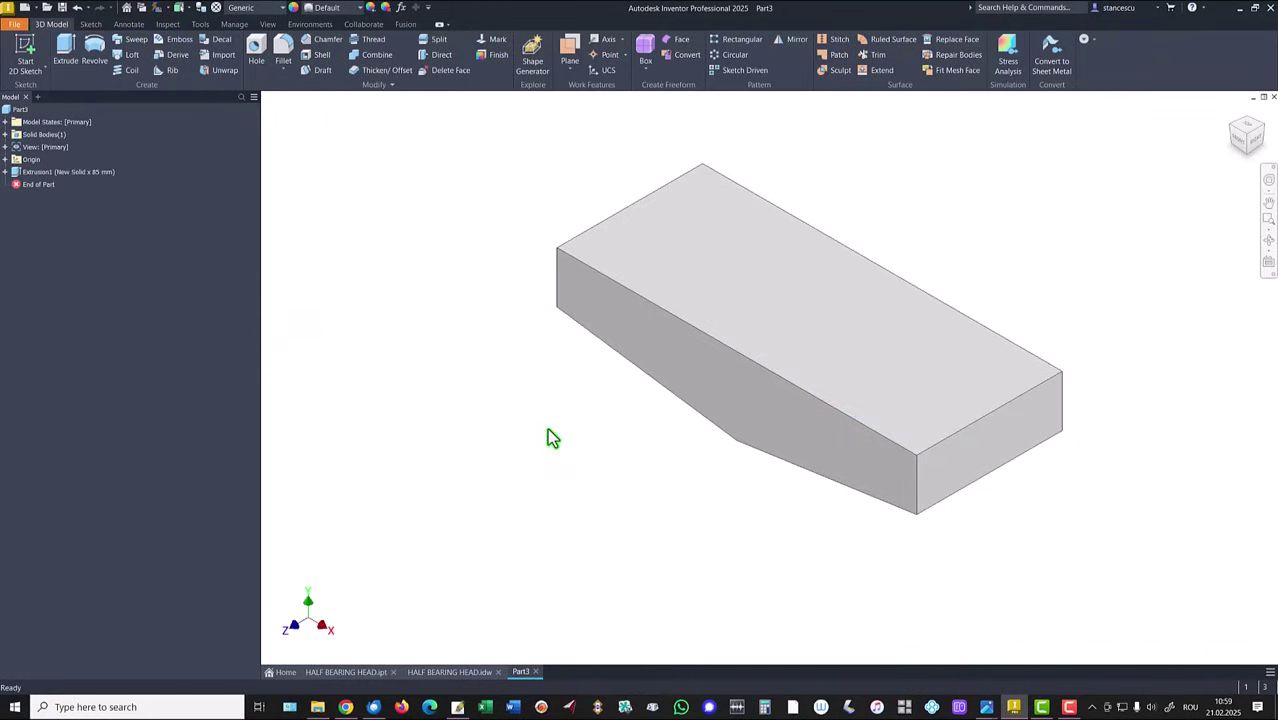
Start a sketch on the plate's top face and project its short left edge.
click(808, 320)
click(895, 306)
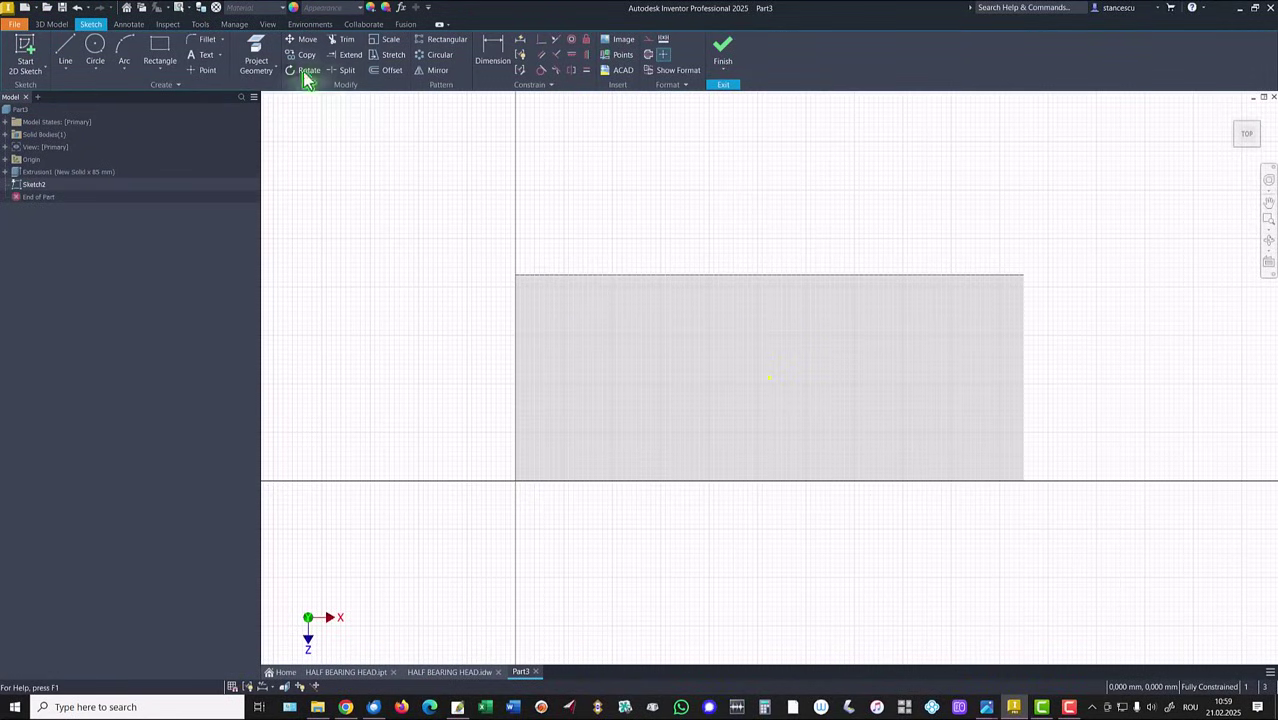
click(256, 52)
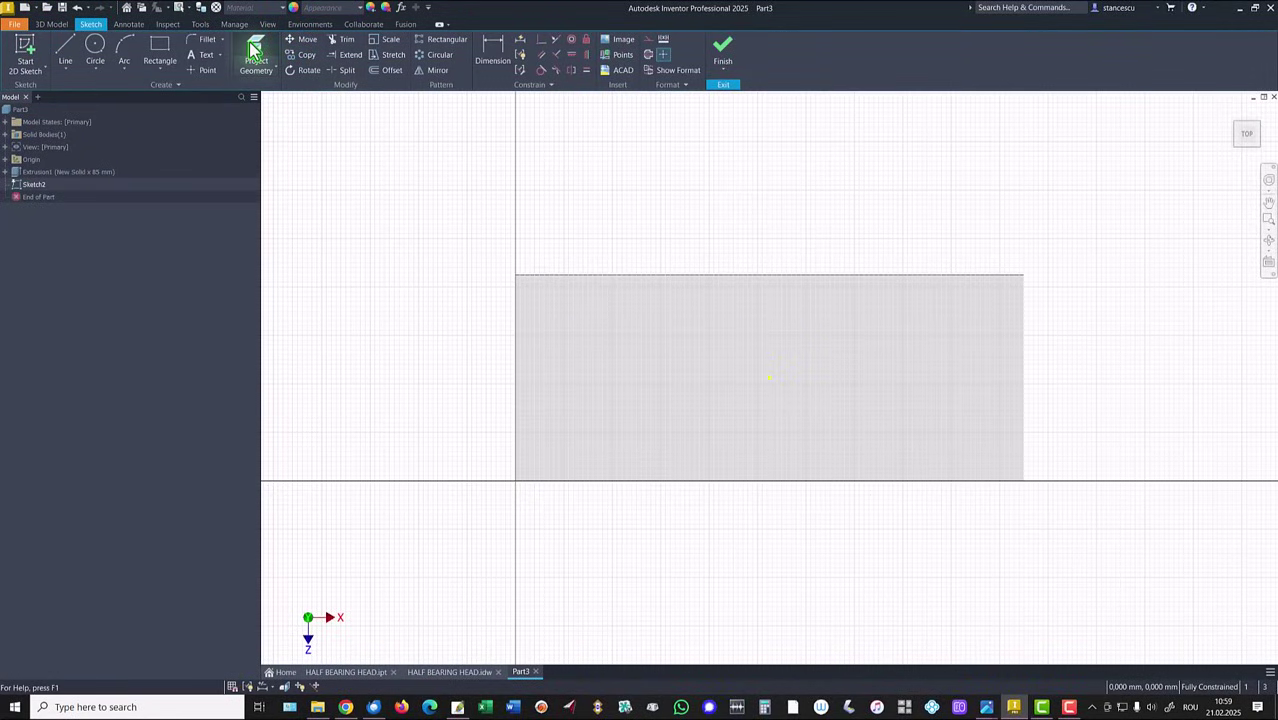
click(515, 354)
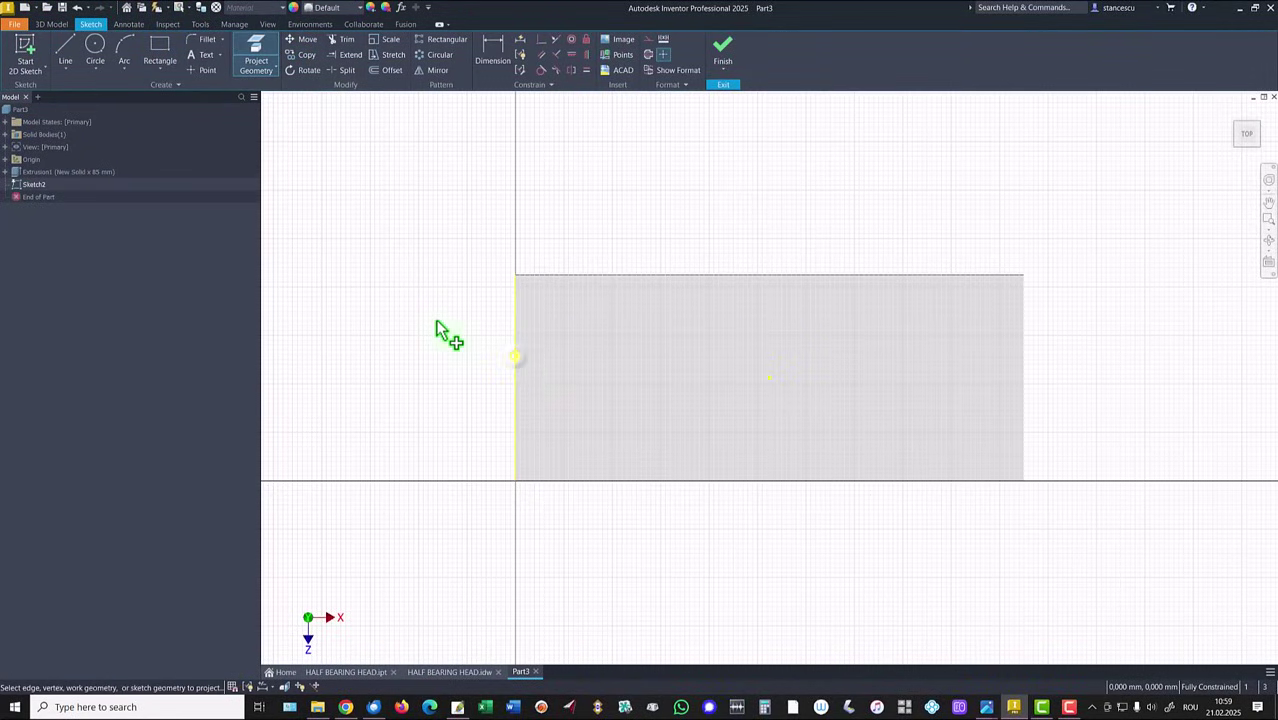
Sketch a circle centred on the projected origin, constrain it tangent to the projected left edge, and finish the sketch.
click(95, 45)
click(767, 377)
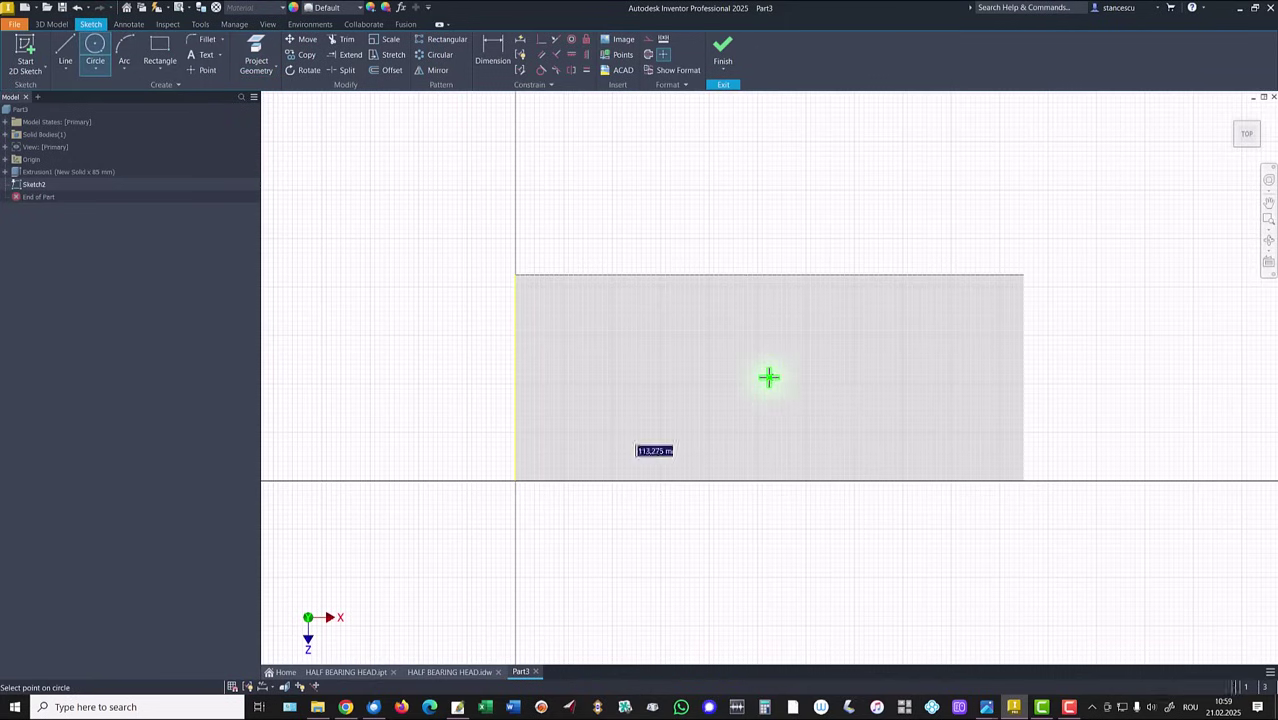
click(517, 378)
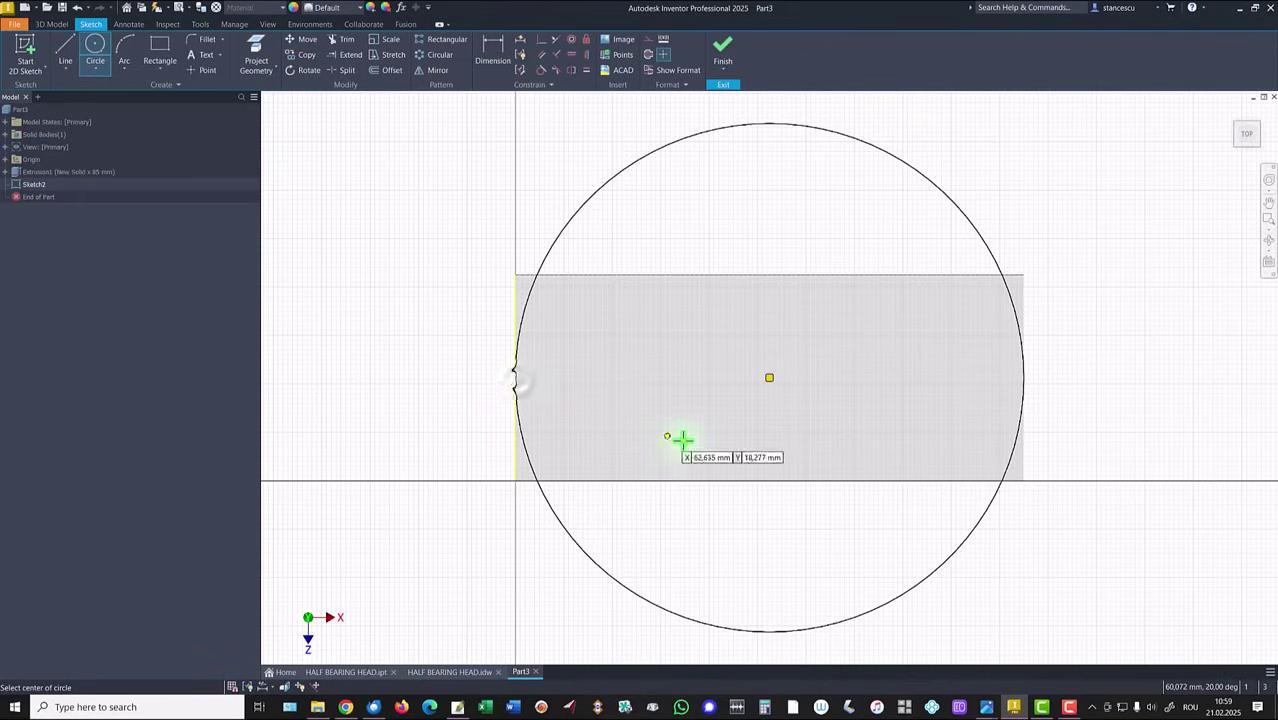
click(541, 70)
click(556, 242)
click(518, 308)
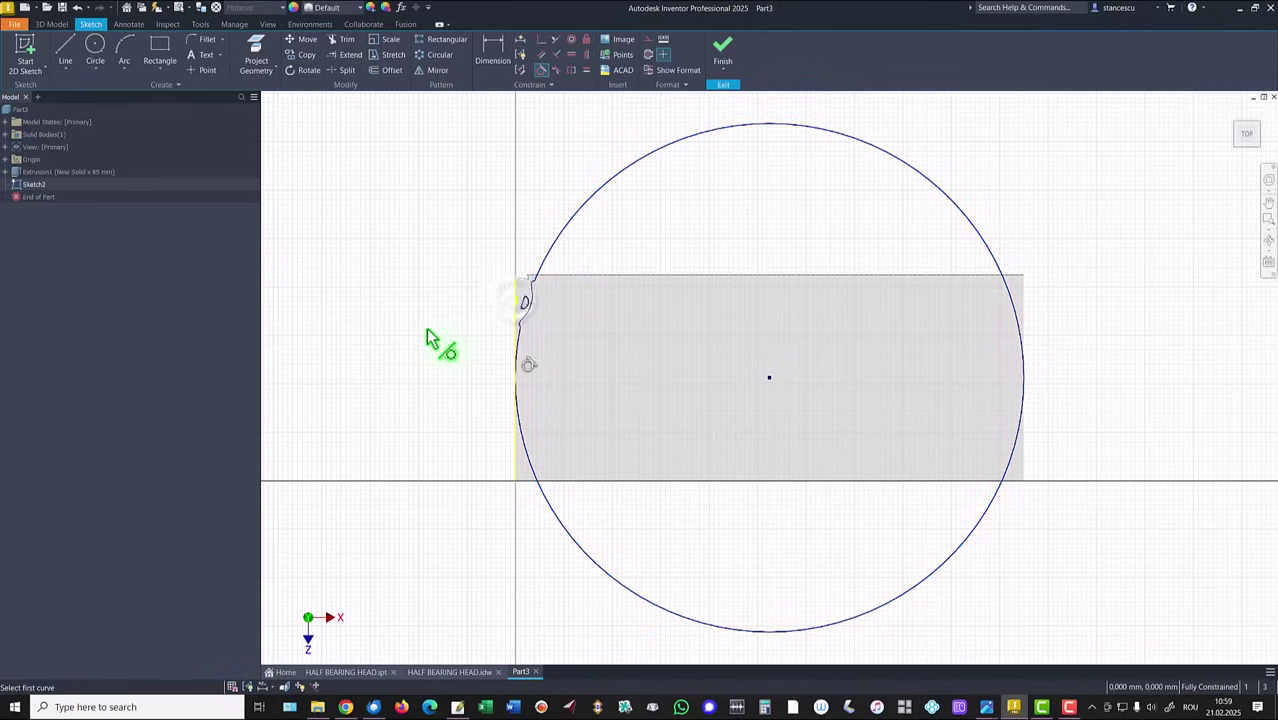
click(722, 50)
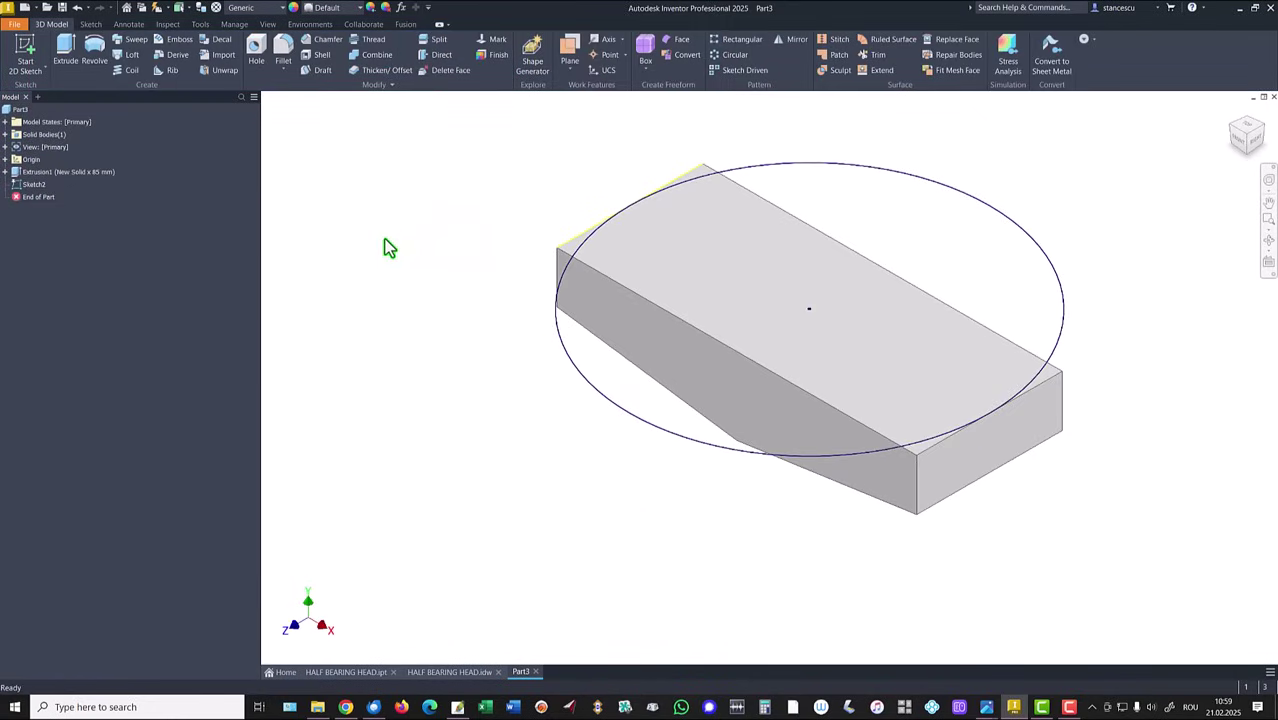
Extrude the circle downward through all with the Intersect operation to round the plate's two ends.
click(65, 48)
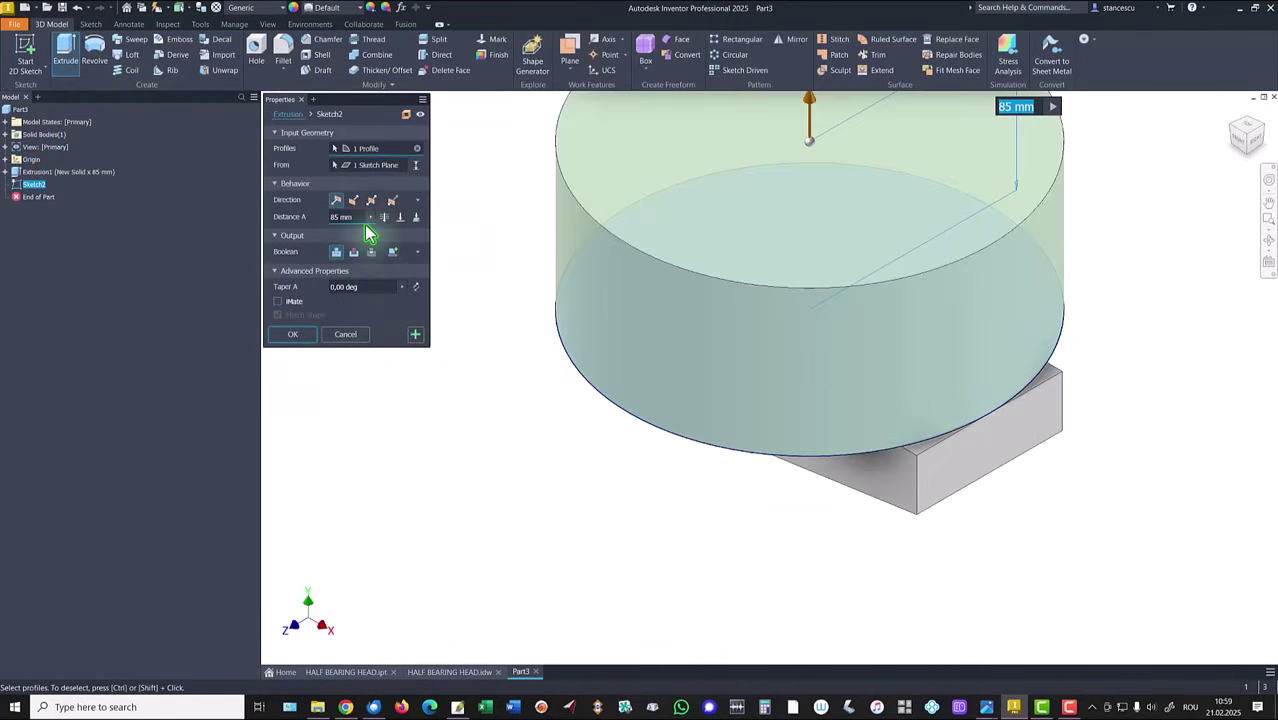
click(353, 200)
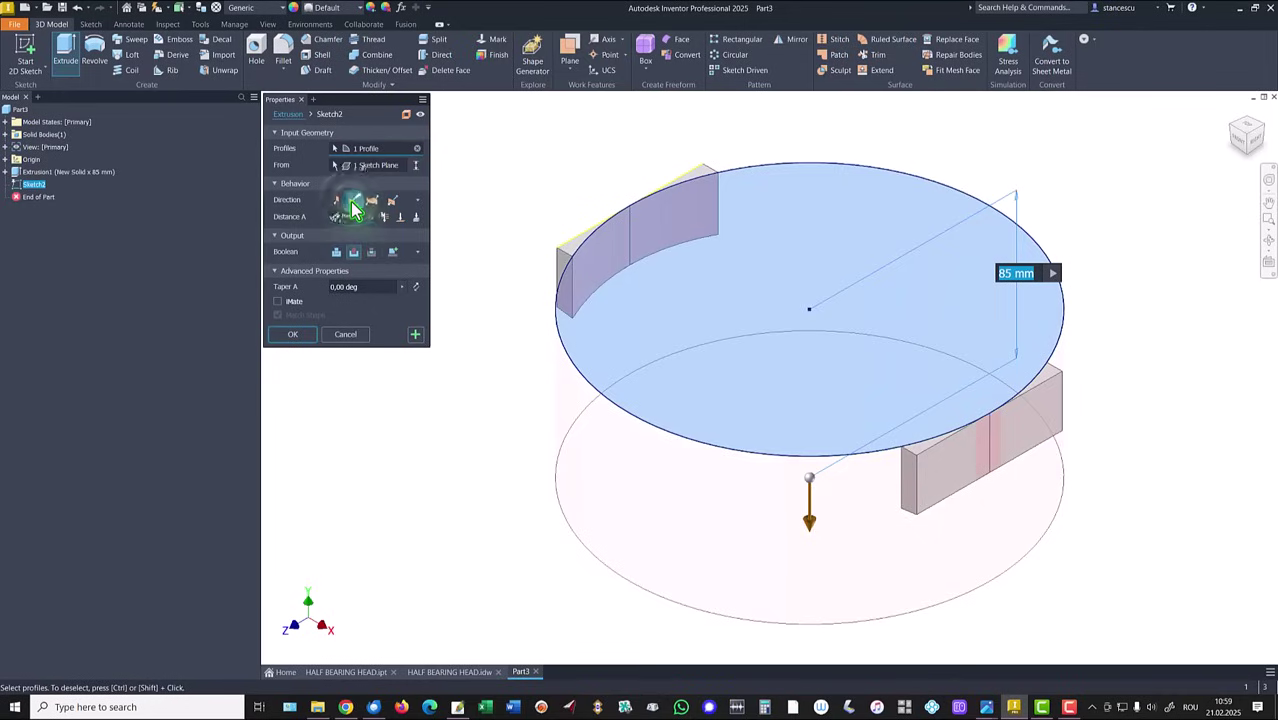
click(337, 253)
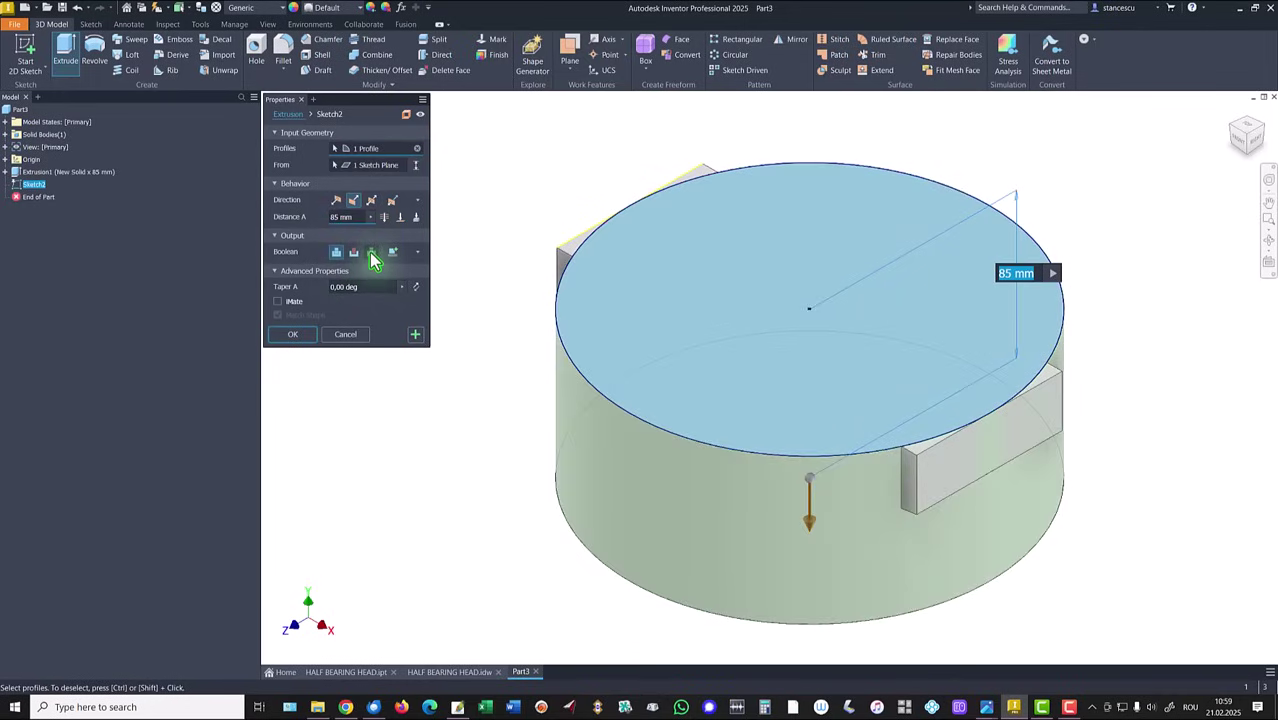
click(371, 252)
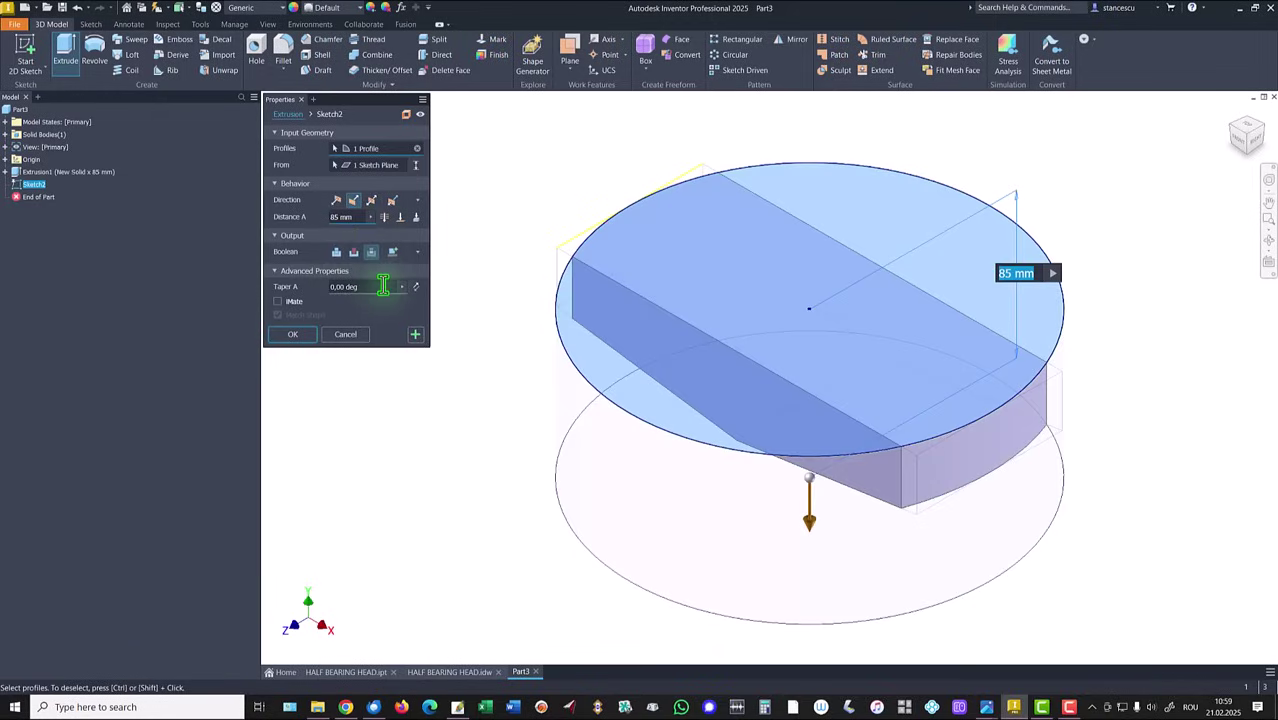
click(383, 218)
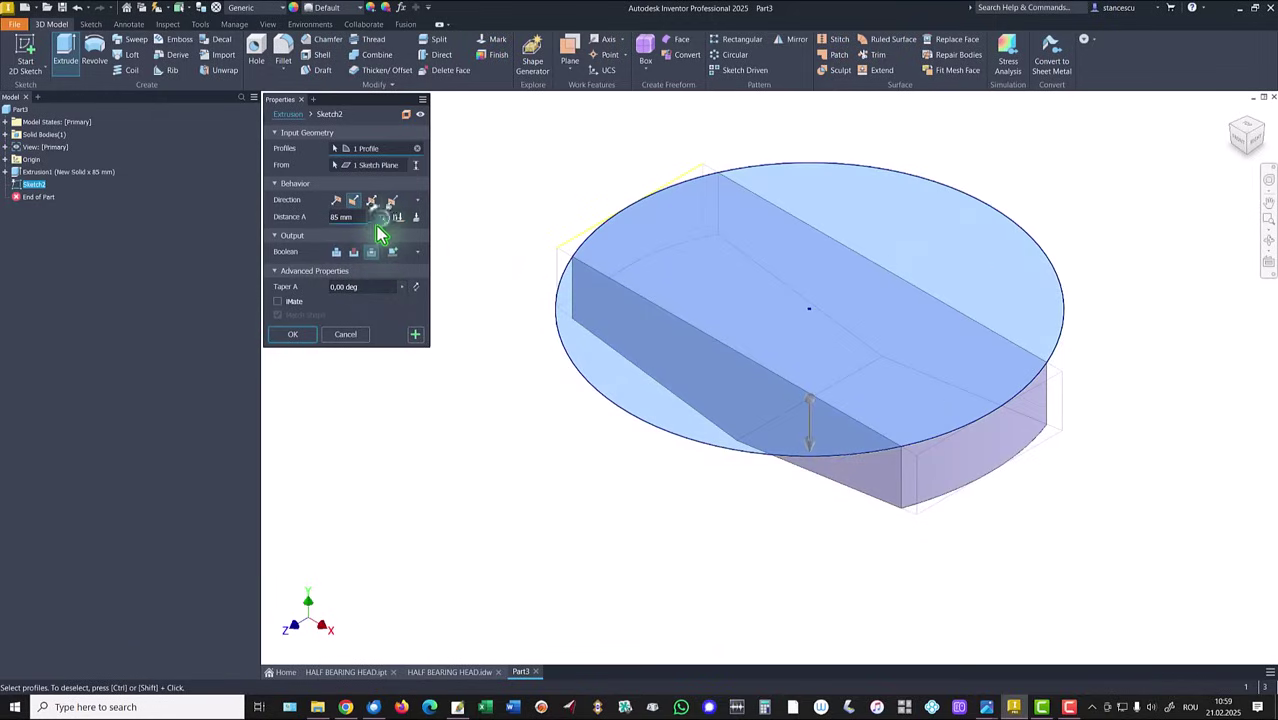
click(292, 334)
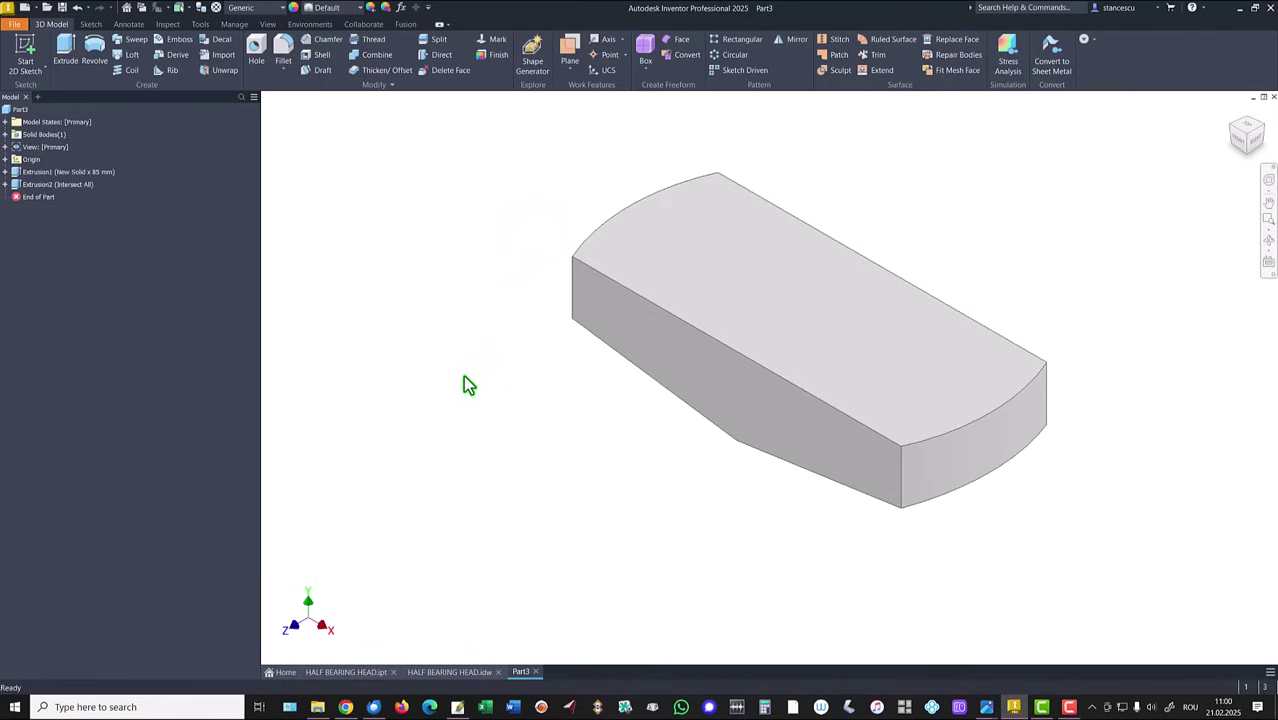
Share Basic Sketch from the first extrusion so that its remaining profiles can be reused.
key(F6)
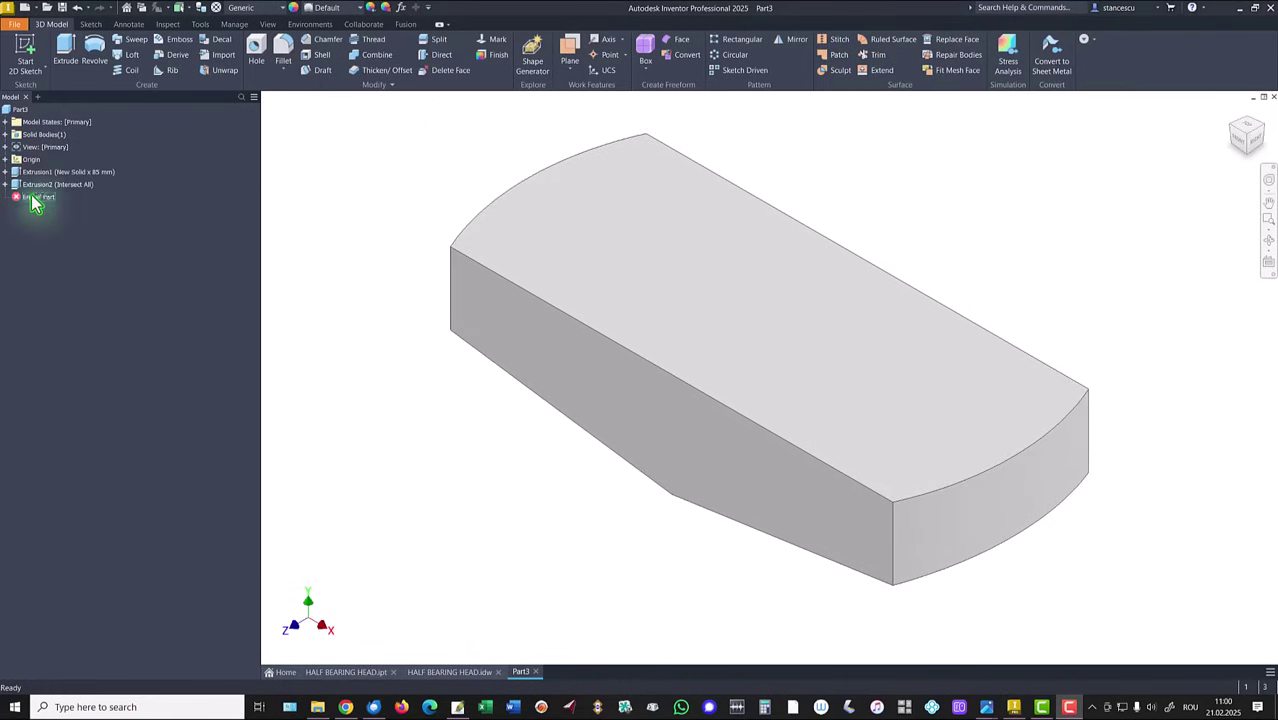
click(5, 172)
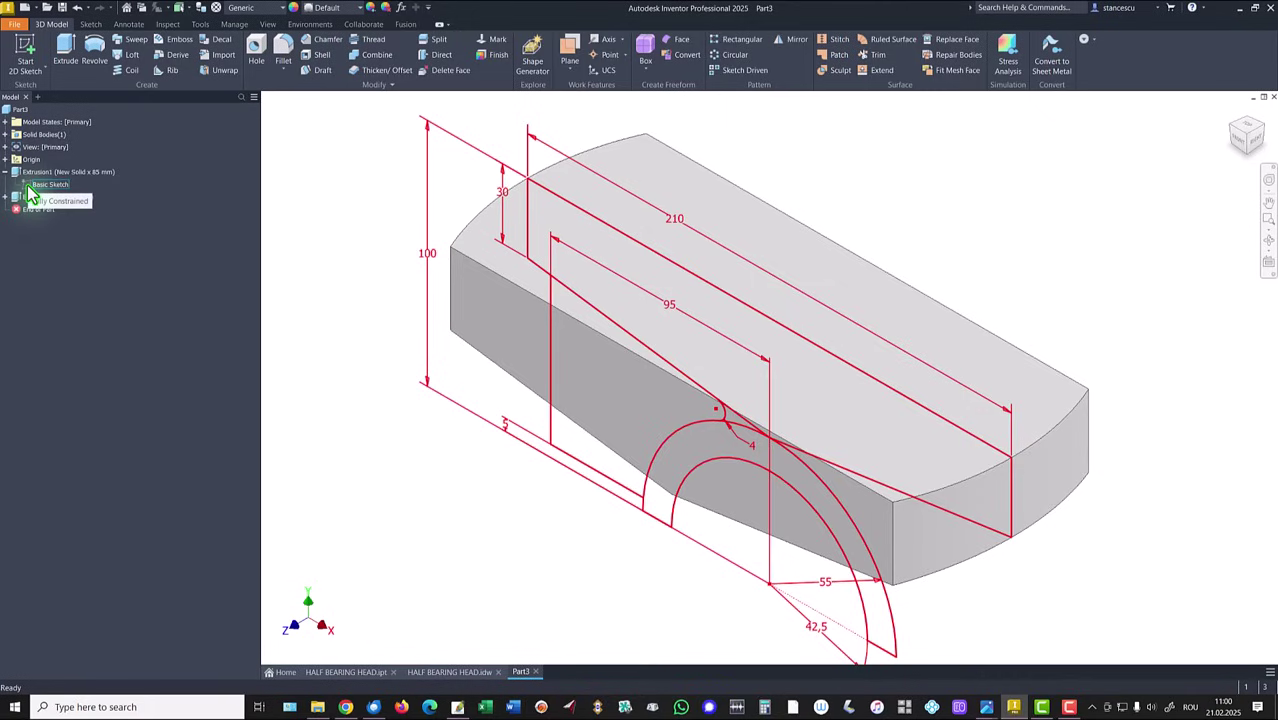
right_click(29, 188)
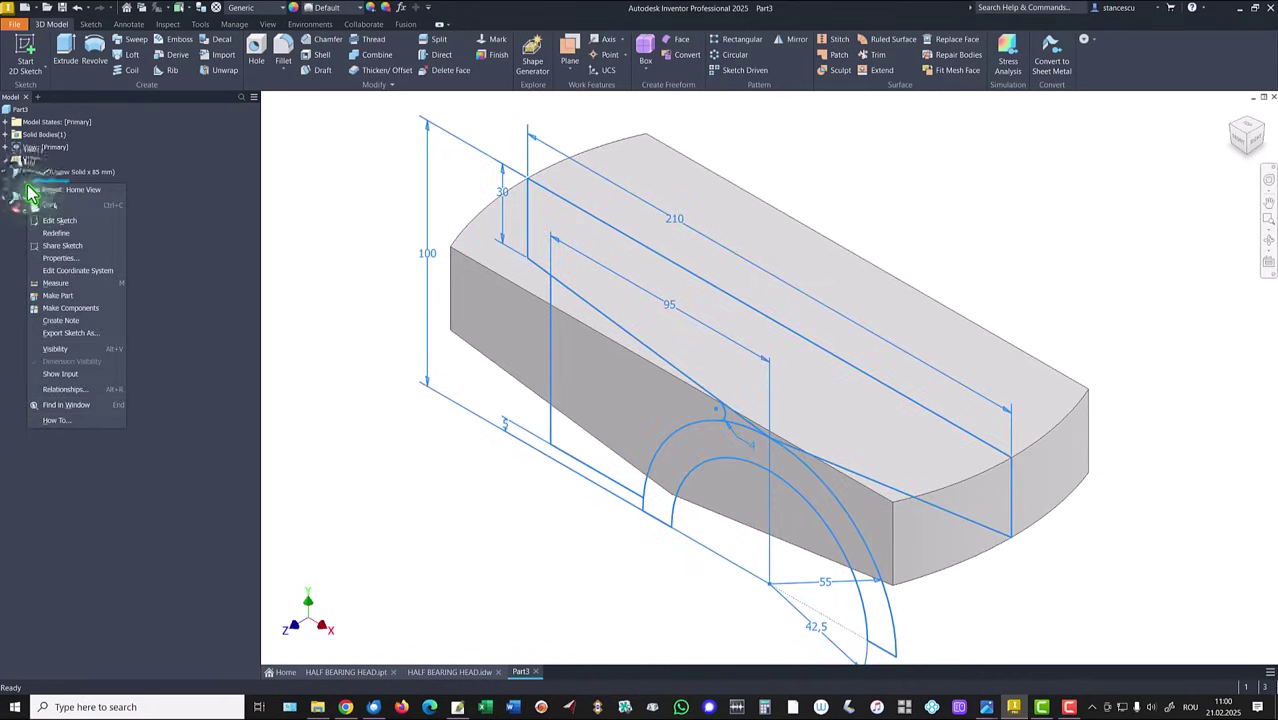
click(63, 247)
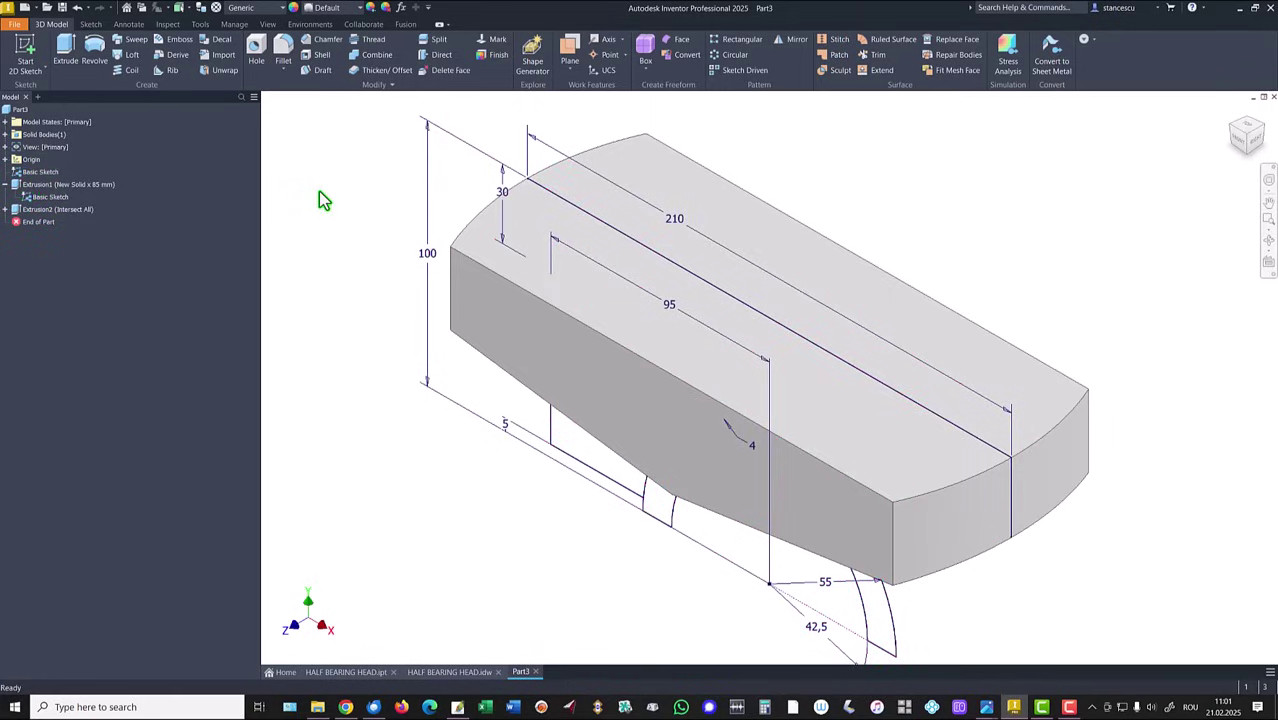
Extrude the half-ring profile between the R42,5 and R55 arcs symmetrically to 100 mm, joined to the plate.
key(F5)
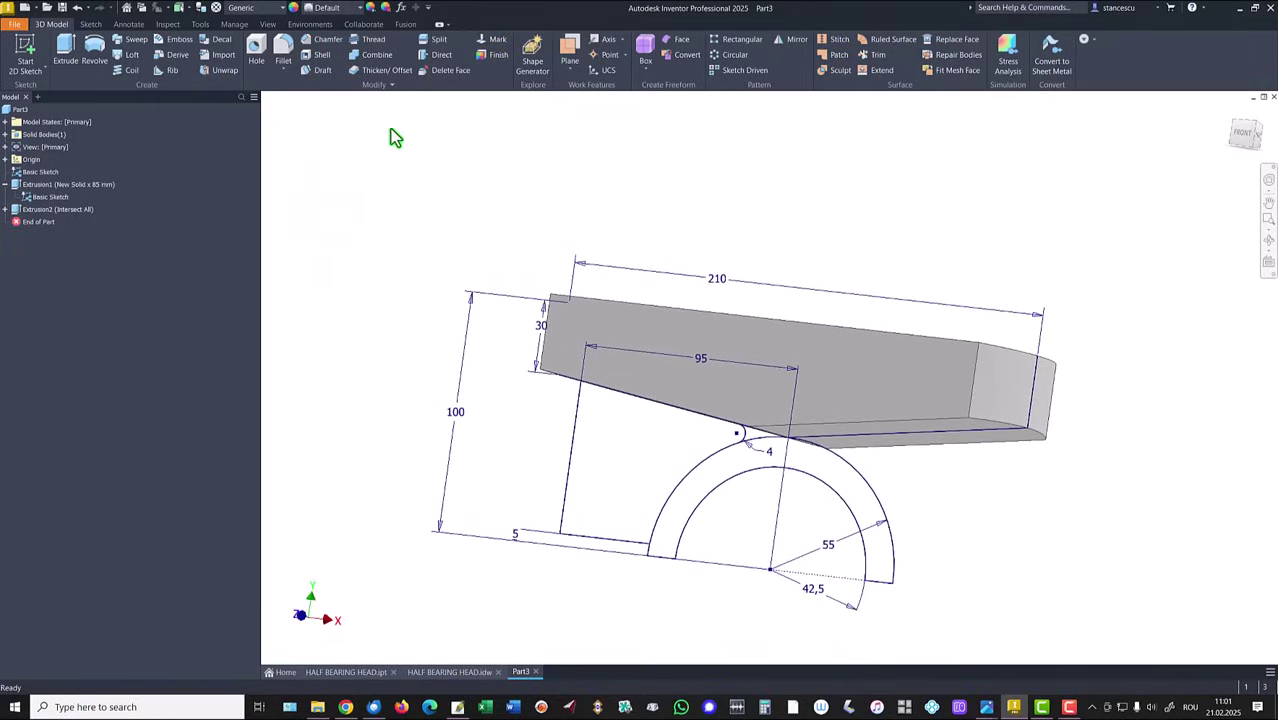
click(66, 47)
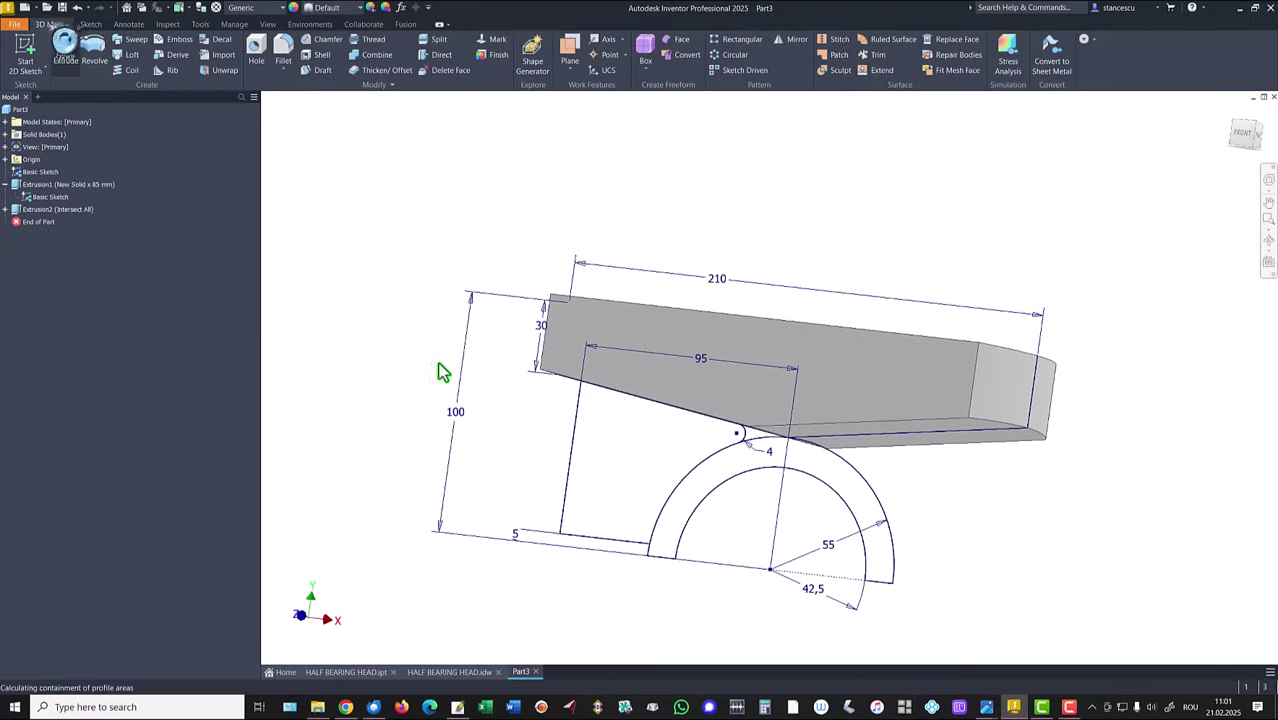
click(707, 485)
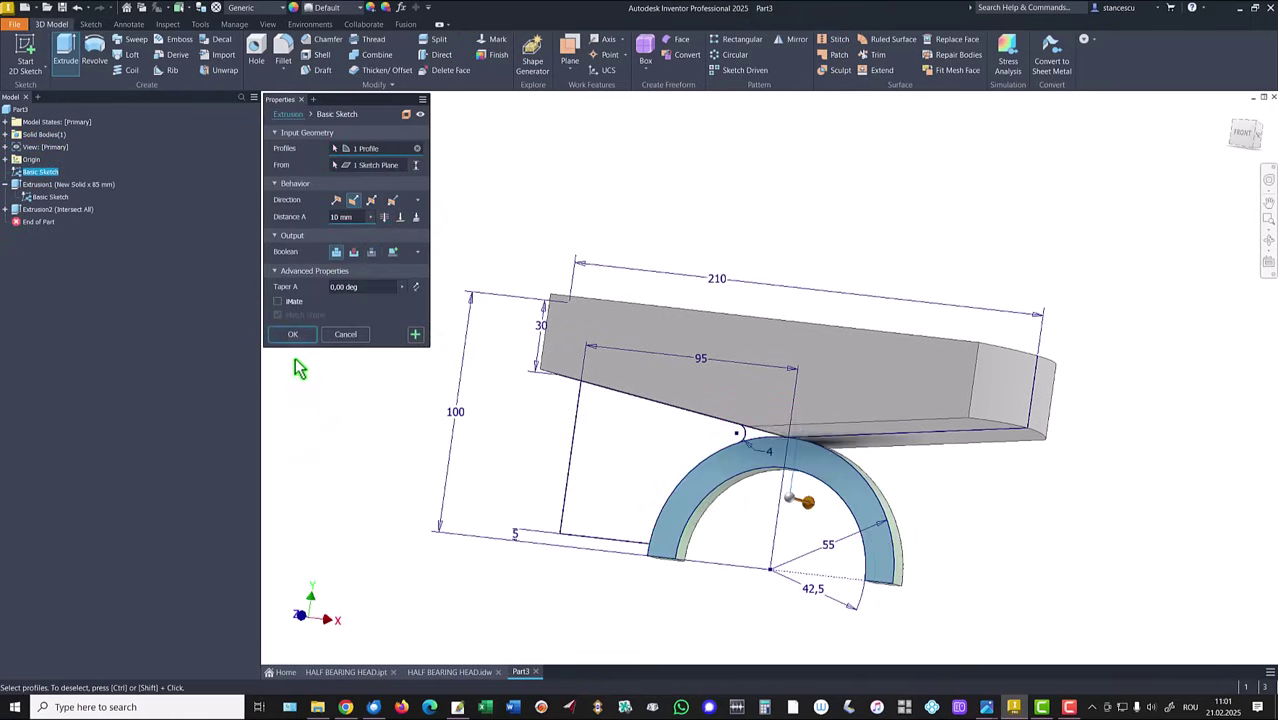
shift+middle_drag(295, 357, 357, 205)
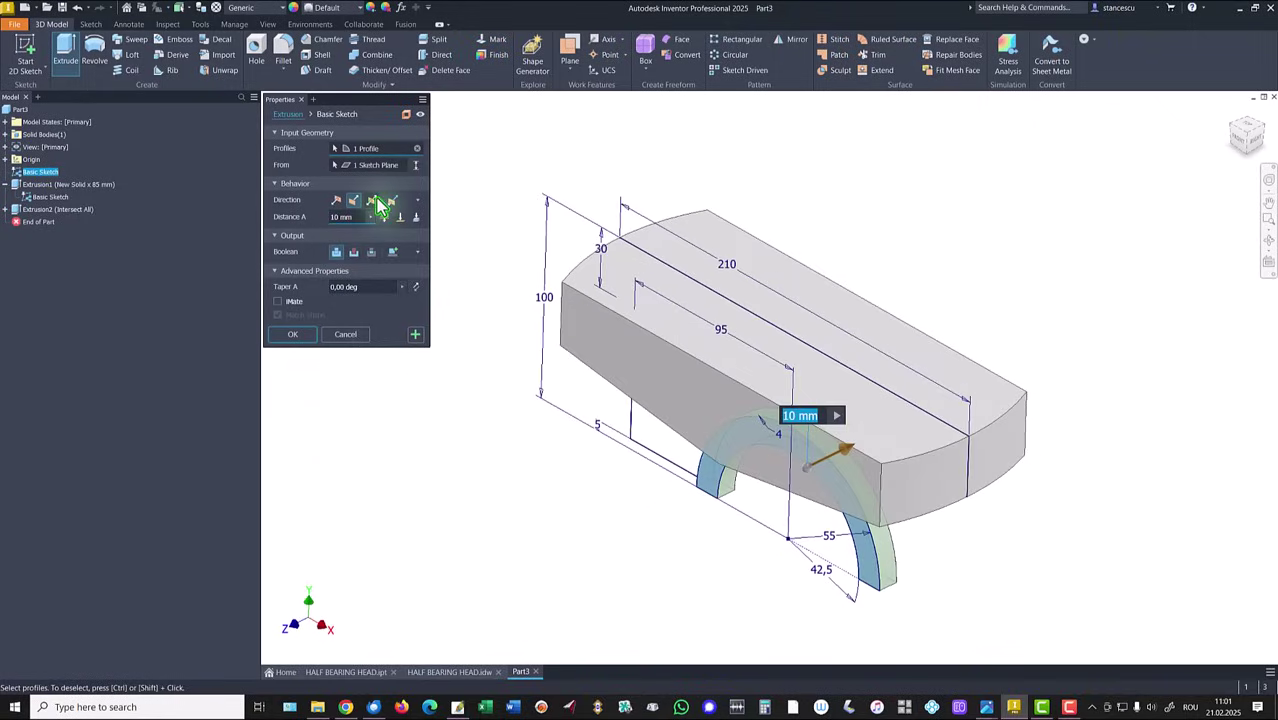
click(371, 200)
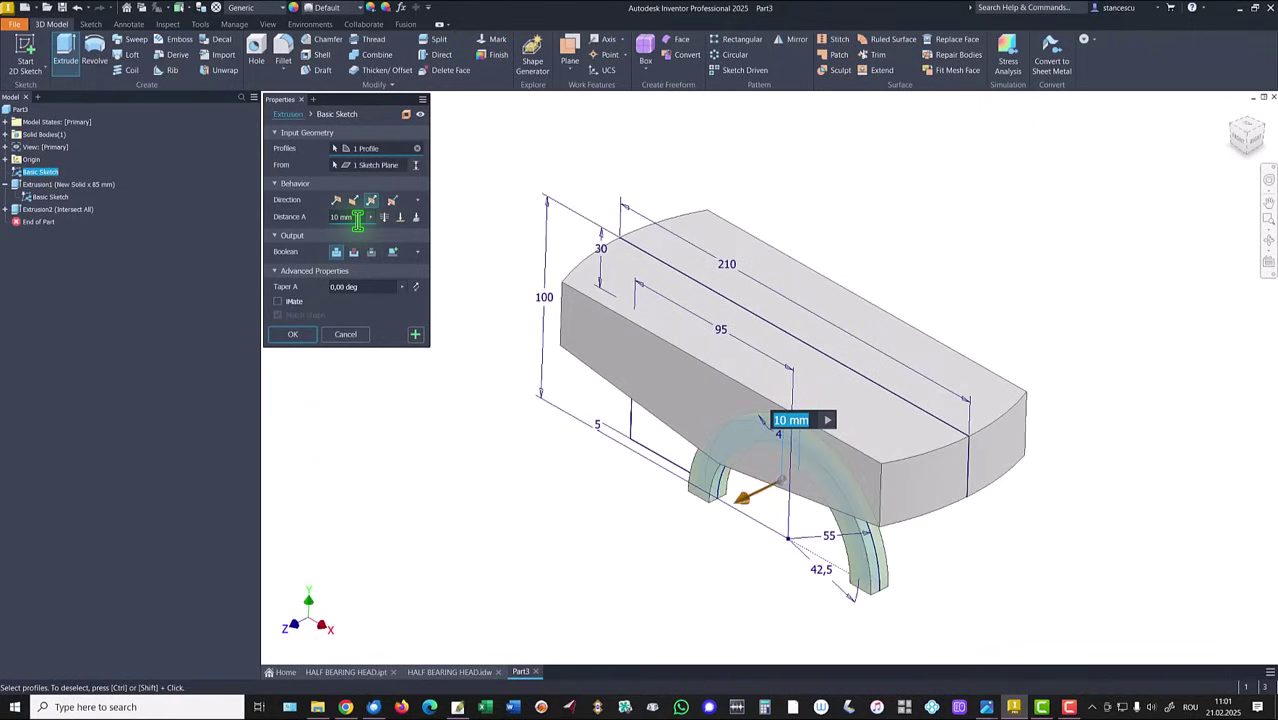
click(357, 218)
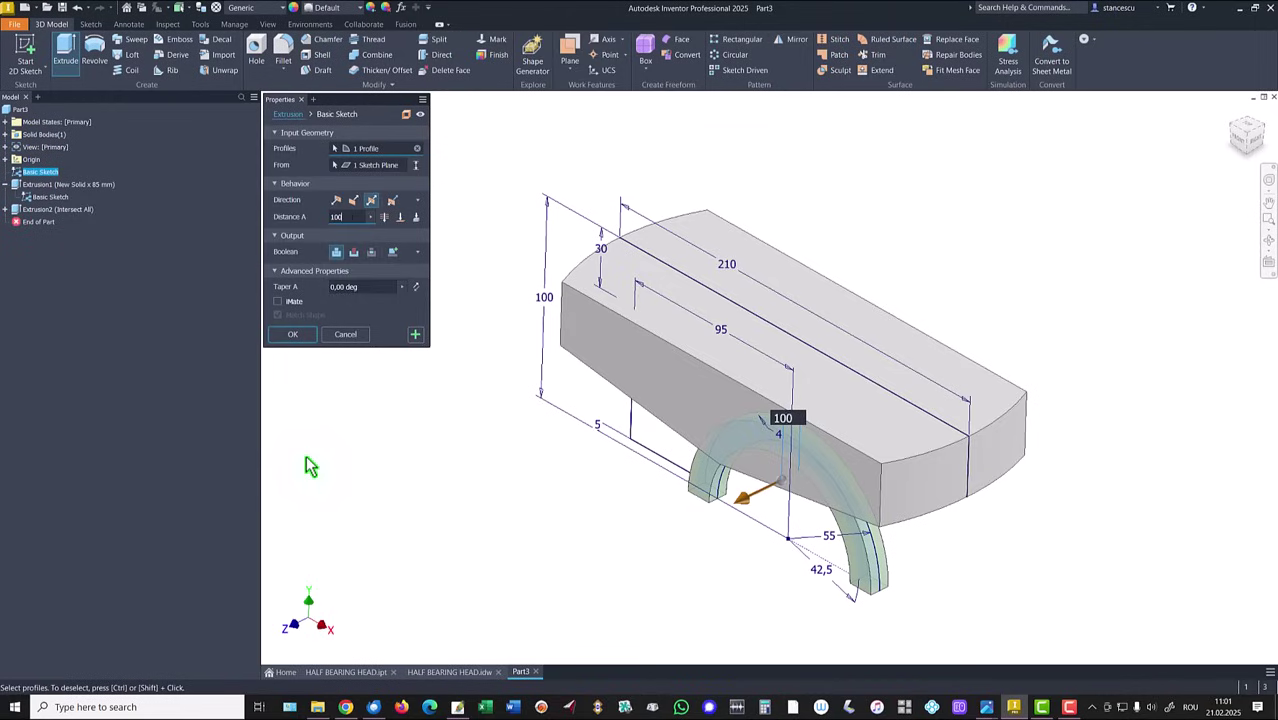
click(292, 335)
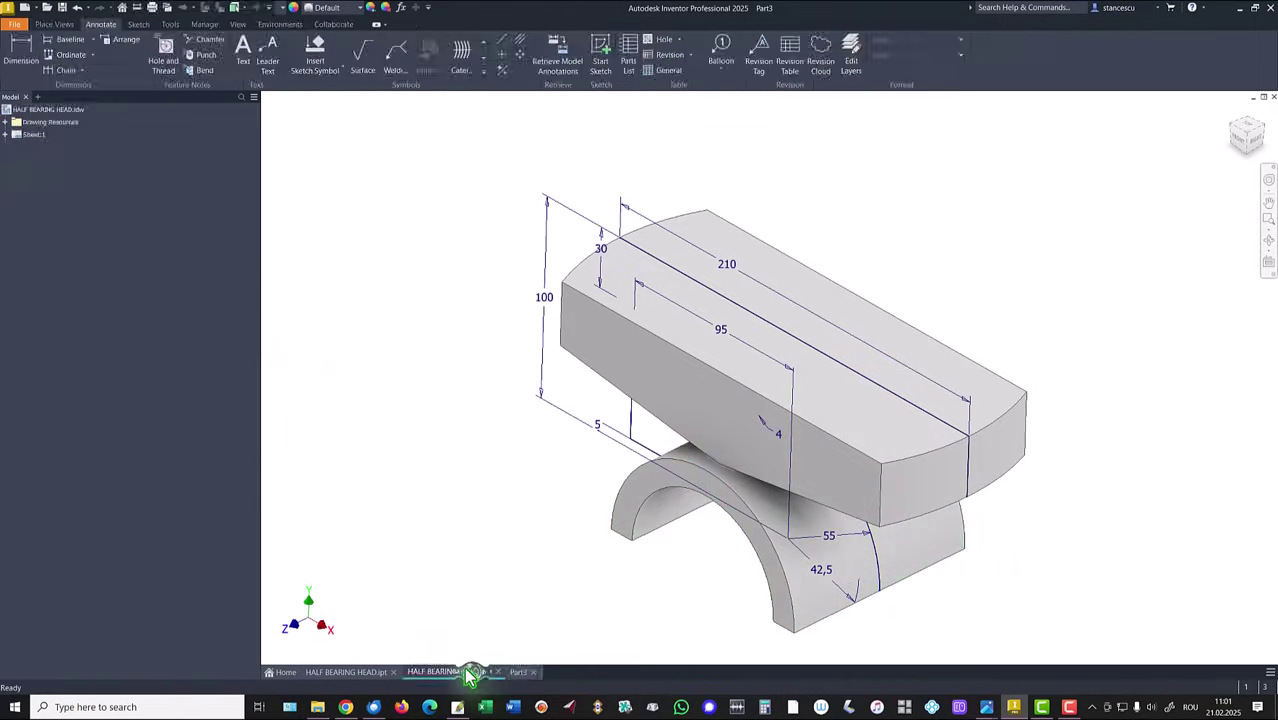
Examine the legs and their junction with the half ring in the reference drawing and finished model, and return to the new part.
click(449, 672)
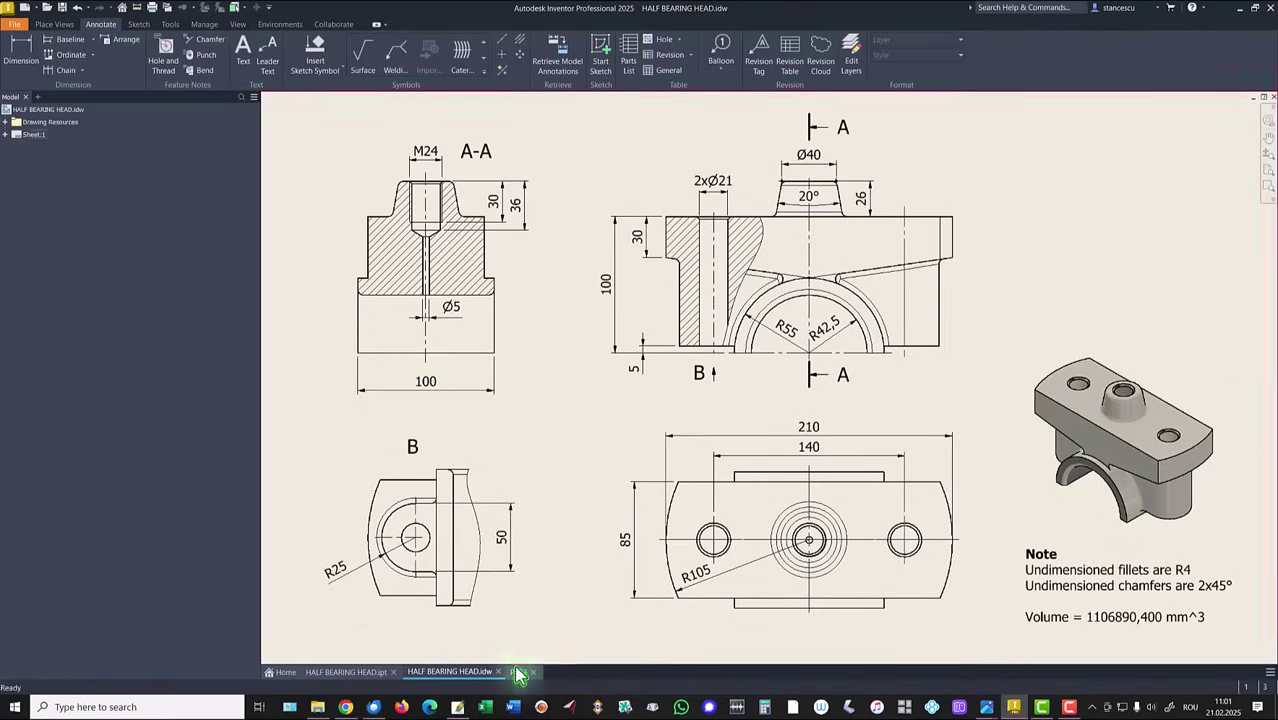
mouse_move(519, 678)
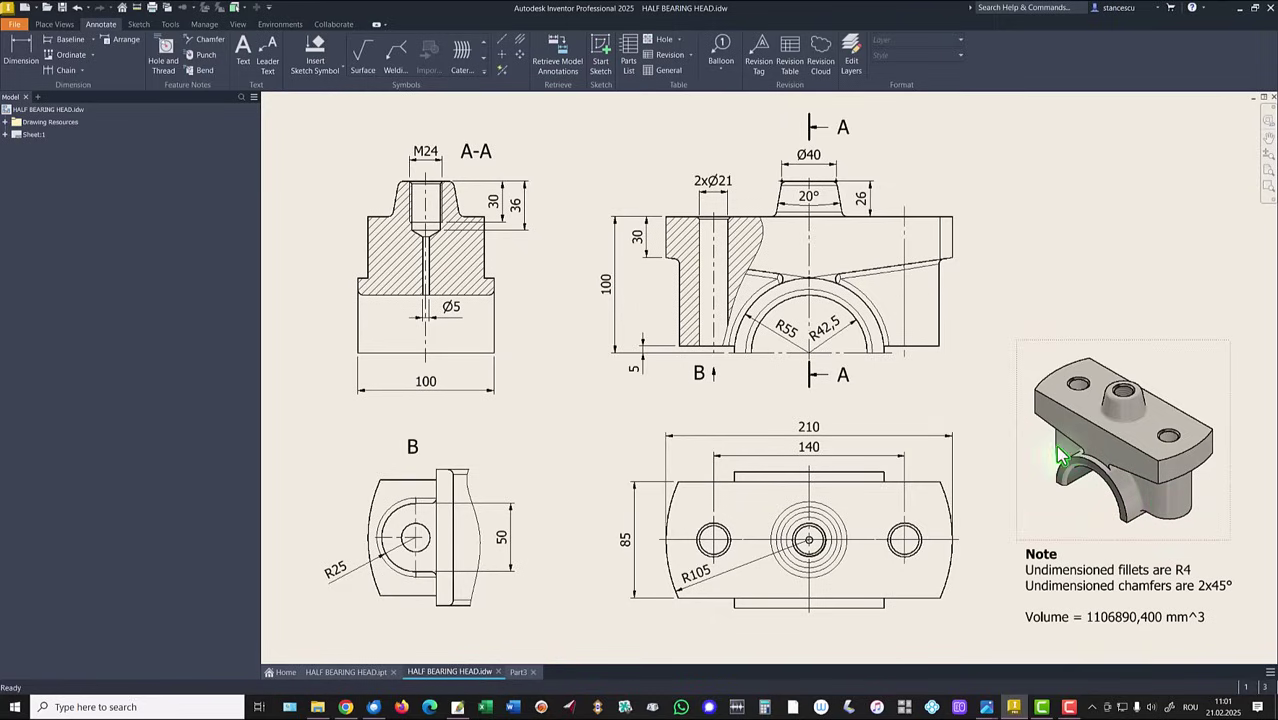
click(330, 681)
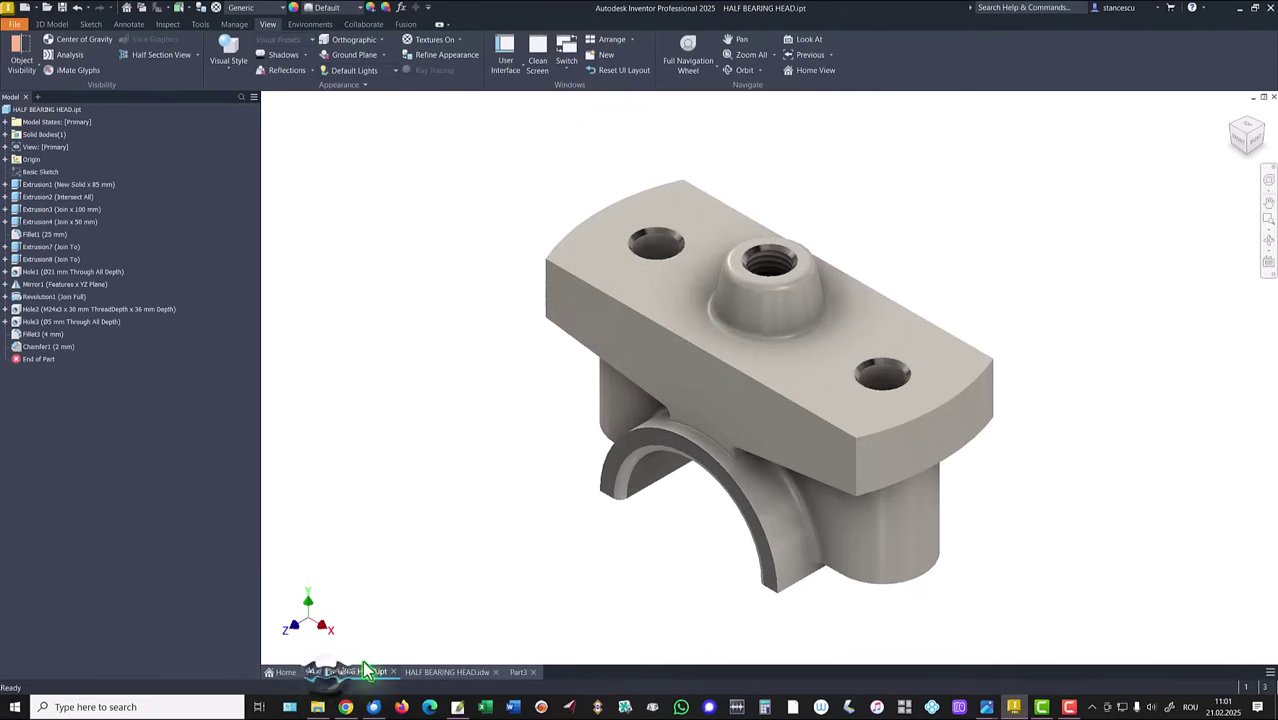
shift+middle_drag(592, 494, 580, 430)
shift+middle_drag(632, 372, 450, 658)
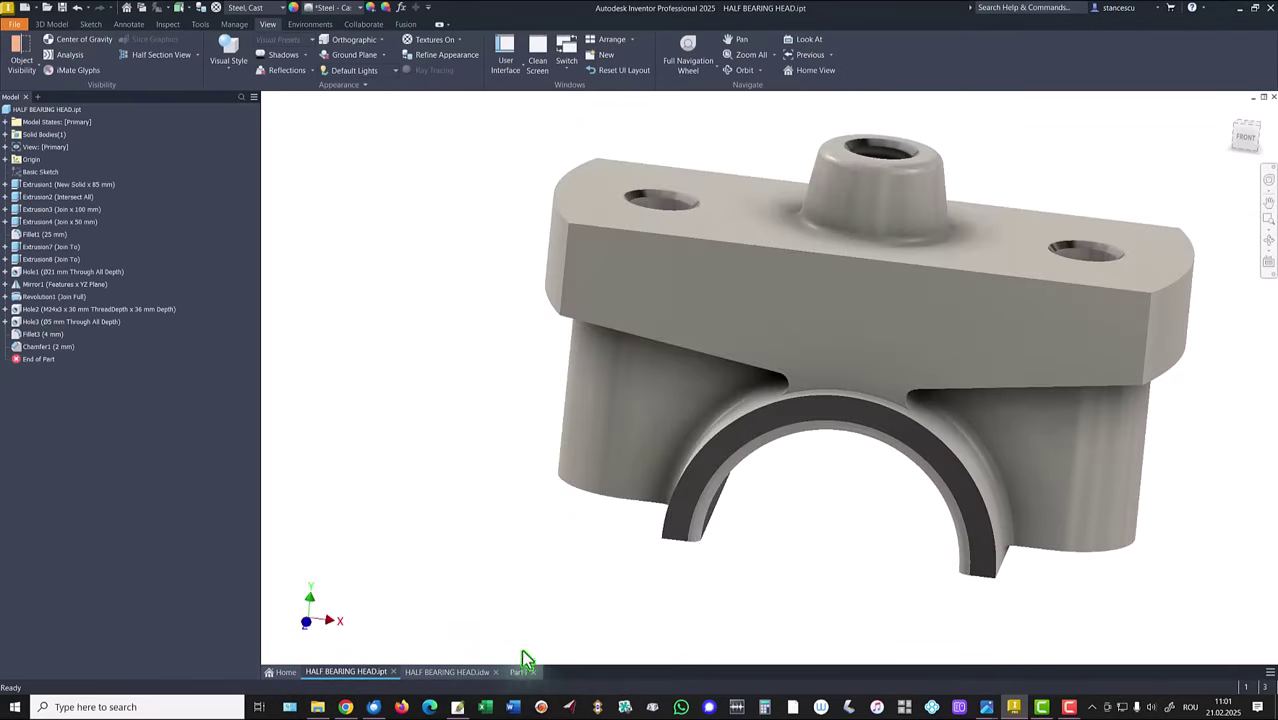
key(F6)
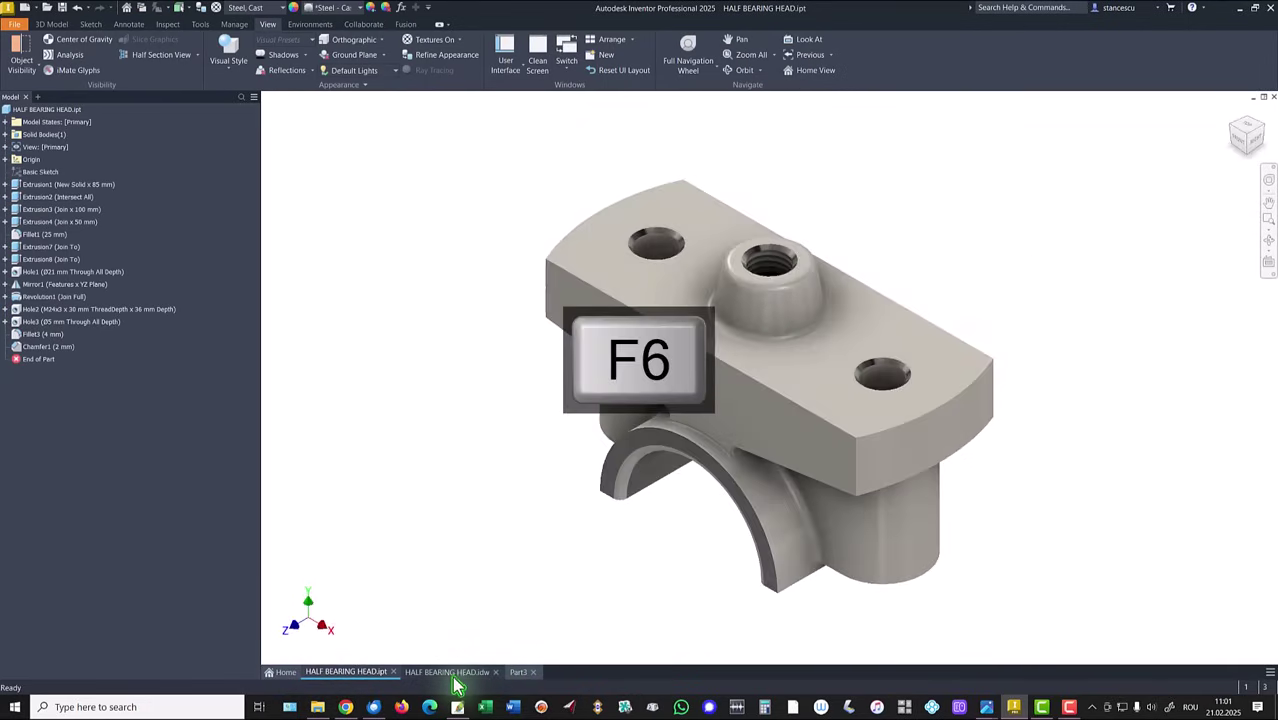
click(454, 675)
click(502, 538)
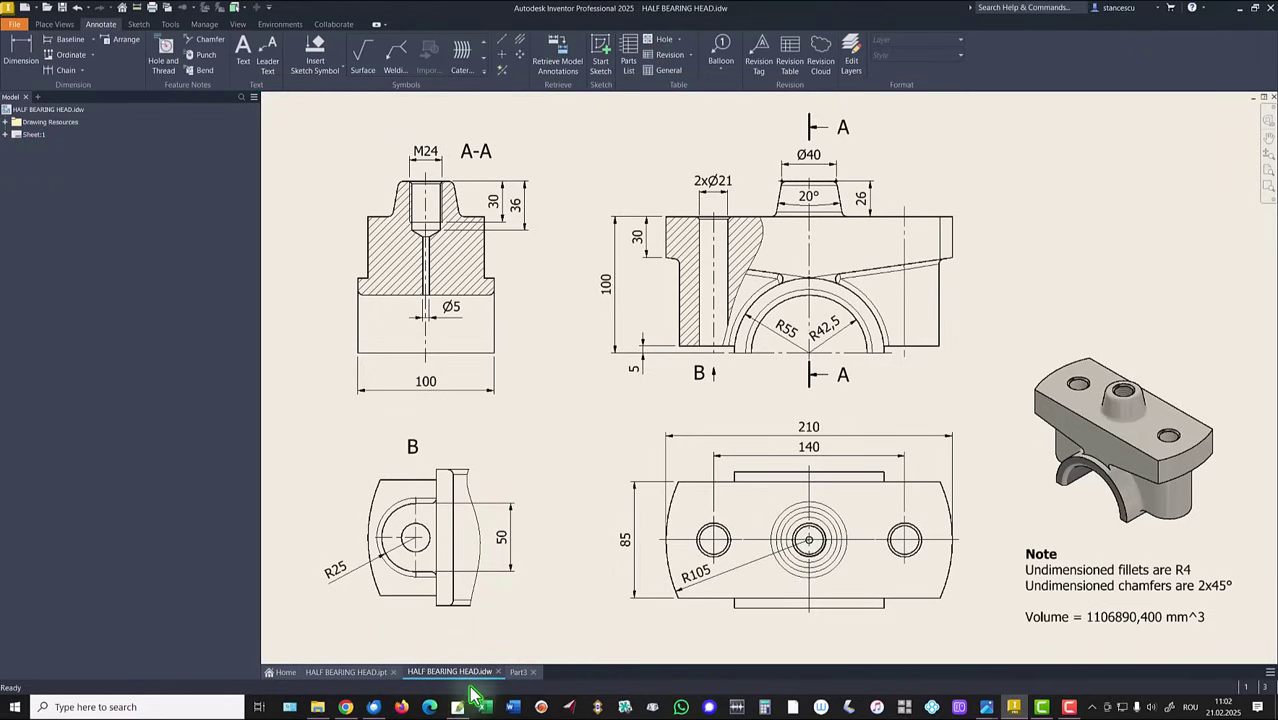
click(516, 673)
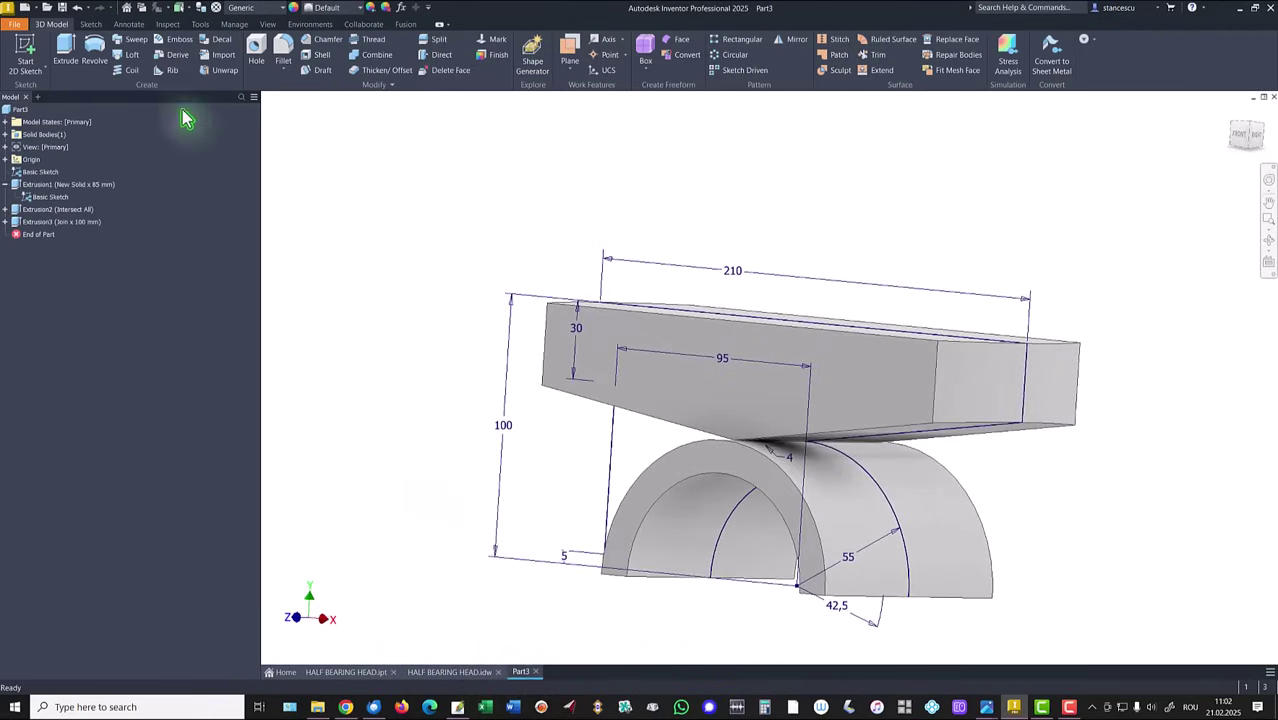
Extrude the two leg profiles under the plate's left half symmetrically to 50 mm, joined to the solid.
click(68, 55)
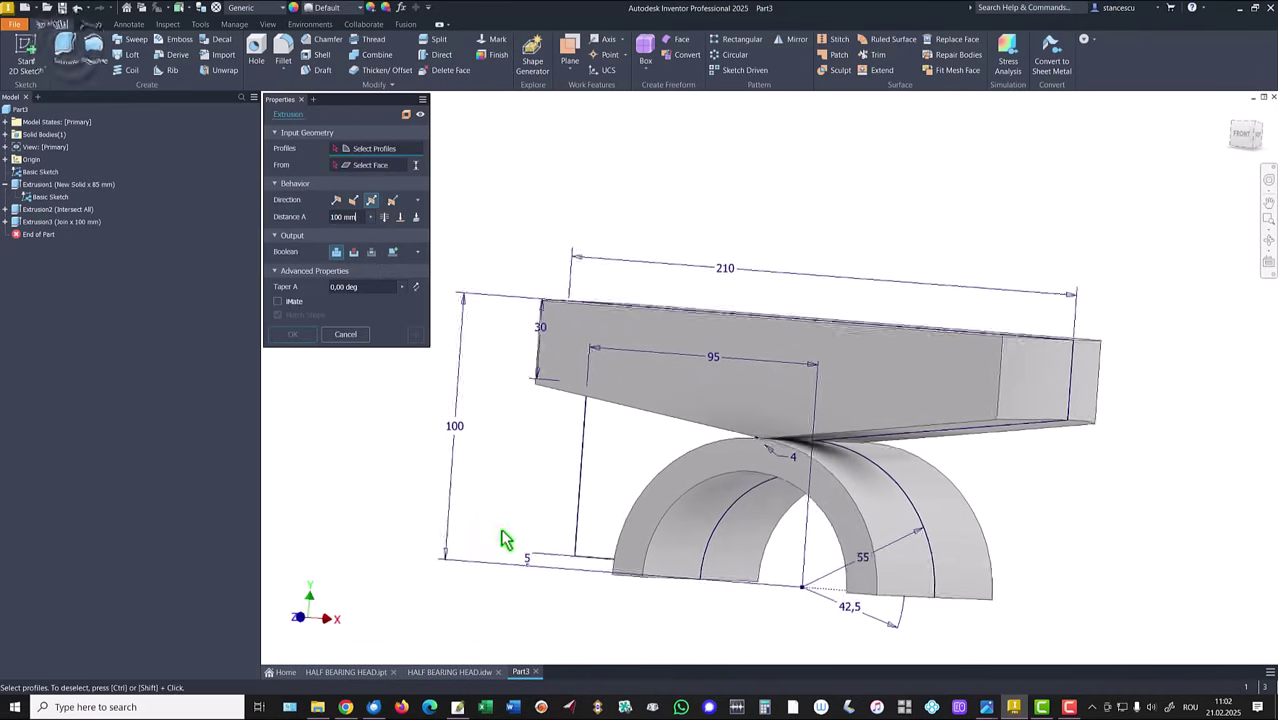
click(659, 460)
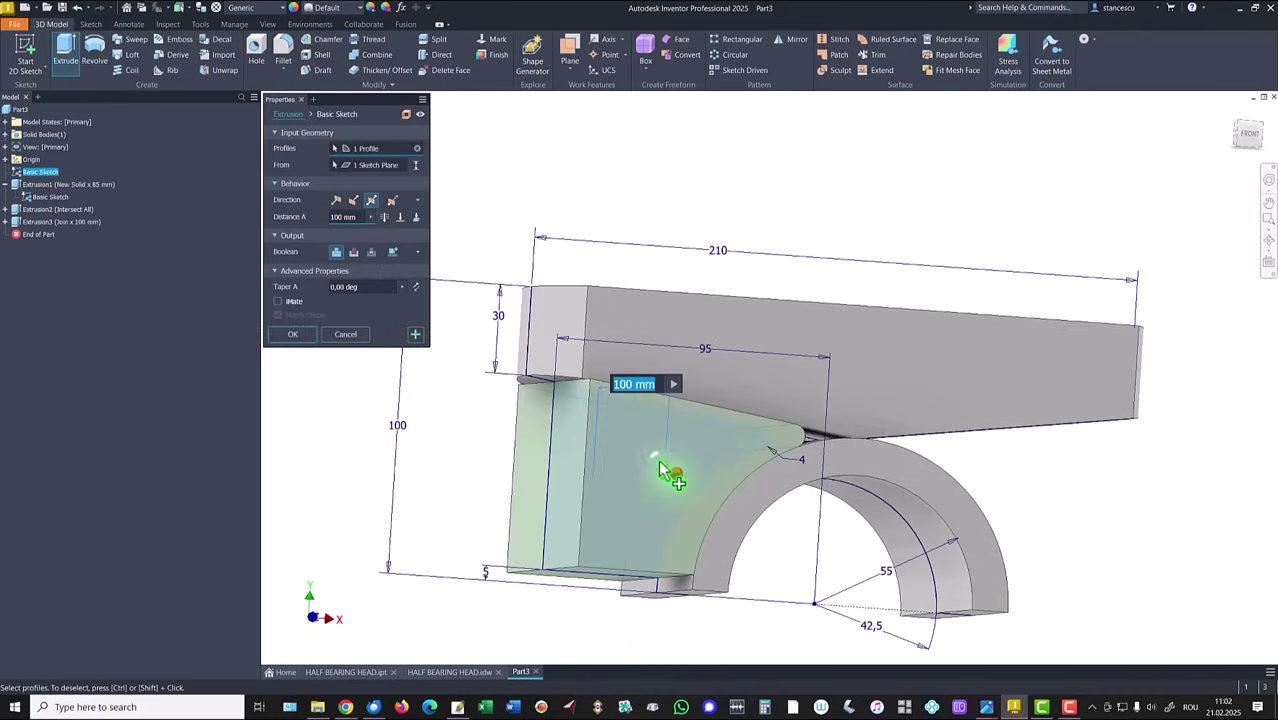
click(816, 440)
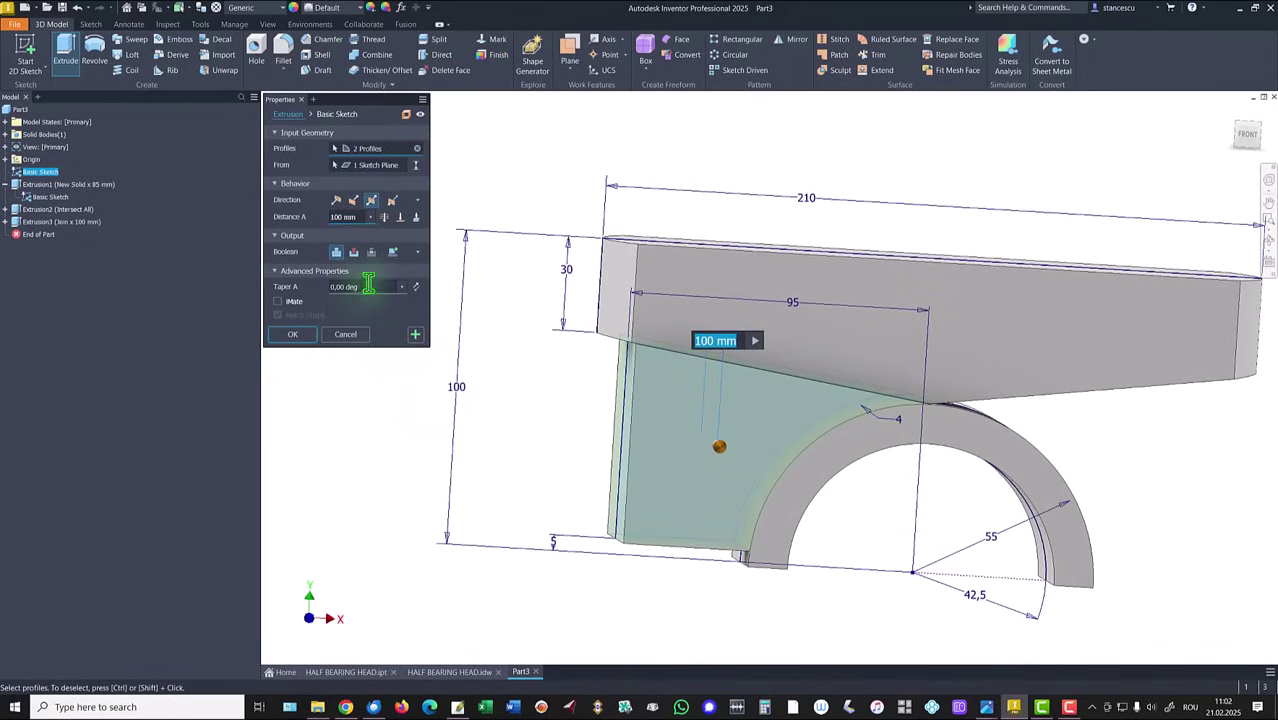
click(358, 218)
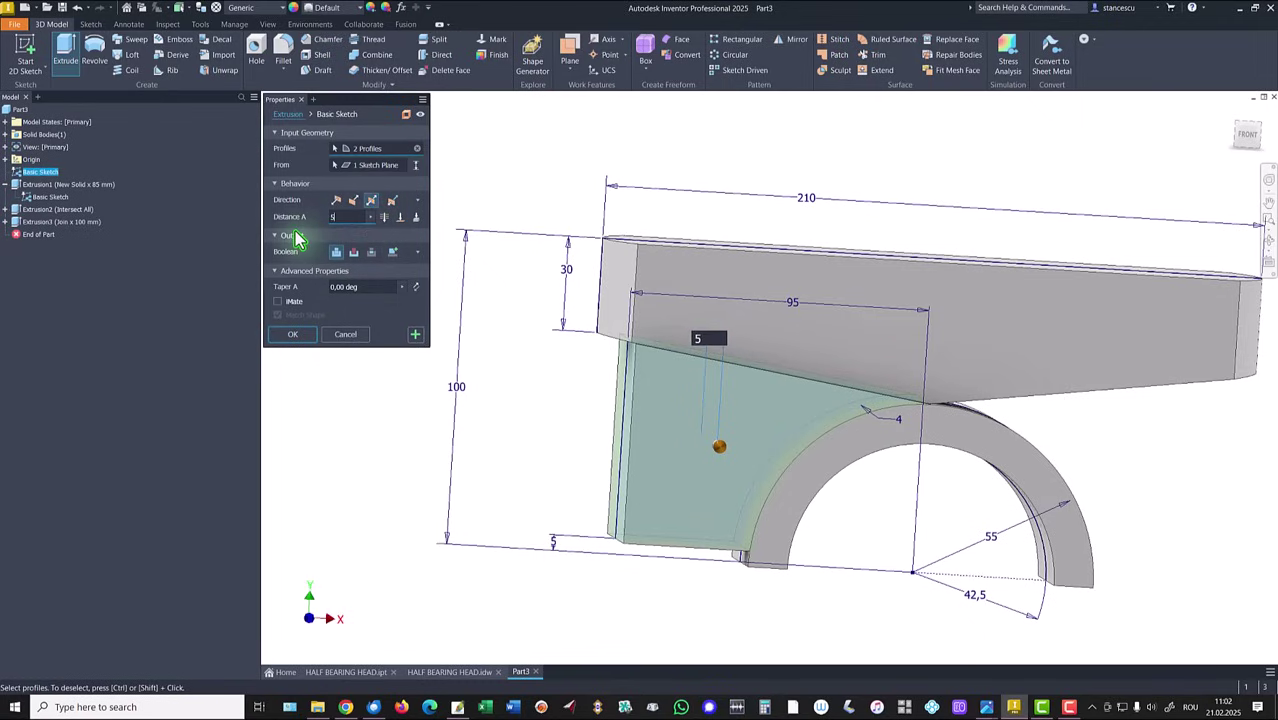
key(Return)
Fillet the two outer vertical edges of the leg with a 25 mm radius.
shift+middle_drag(297, 237, 392, 245)
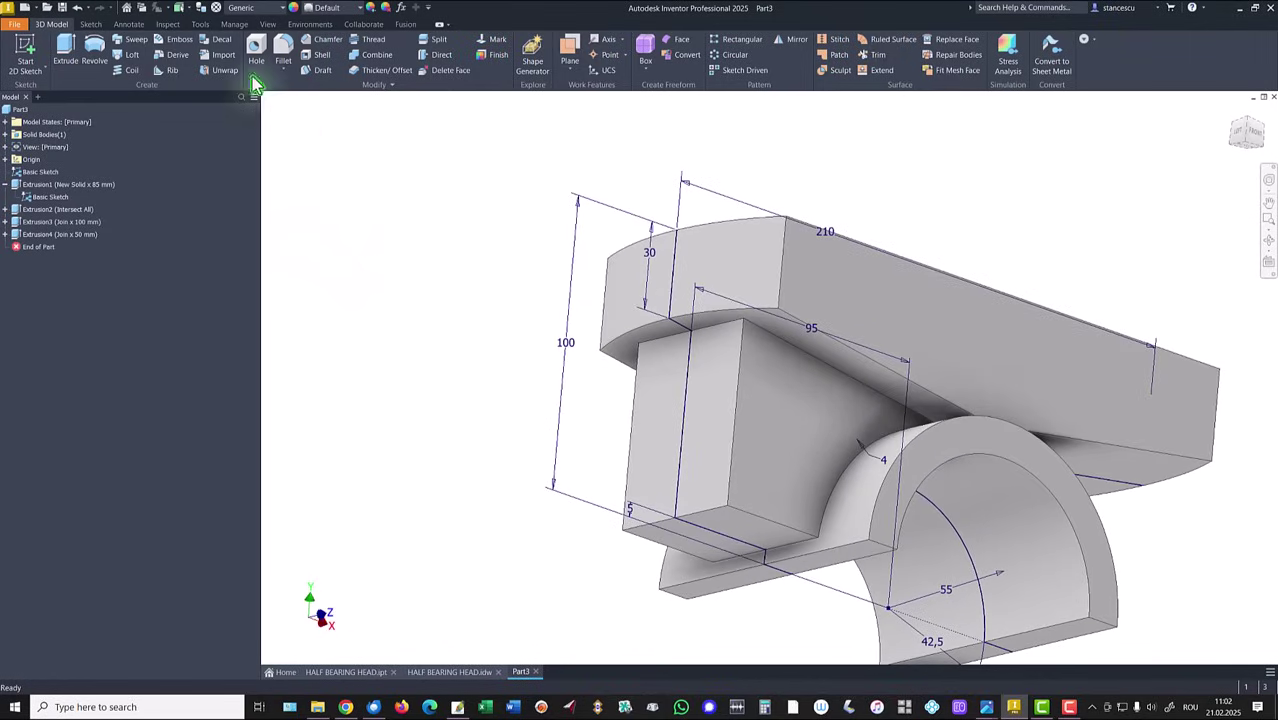
click(741, 412)
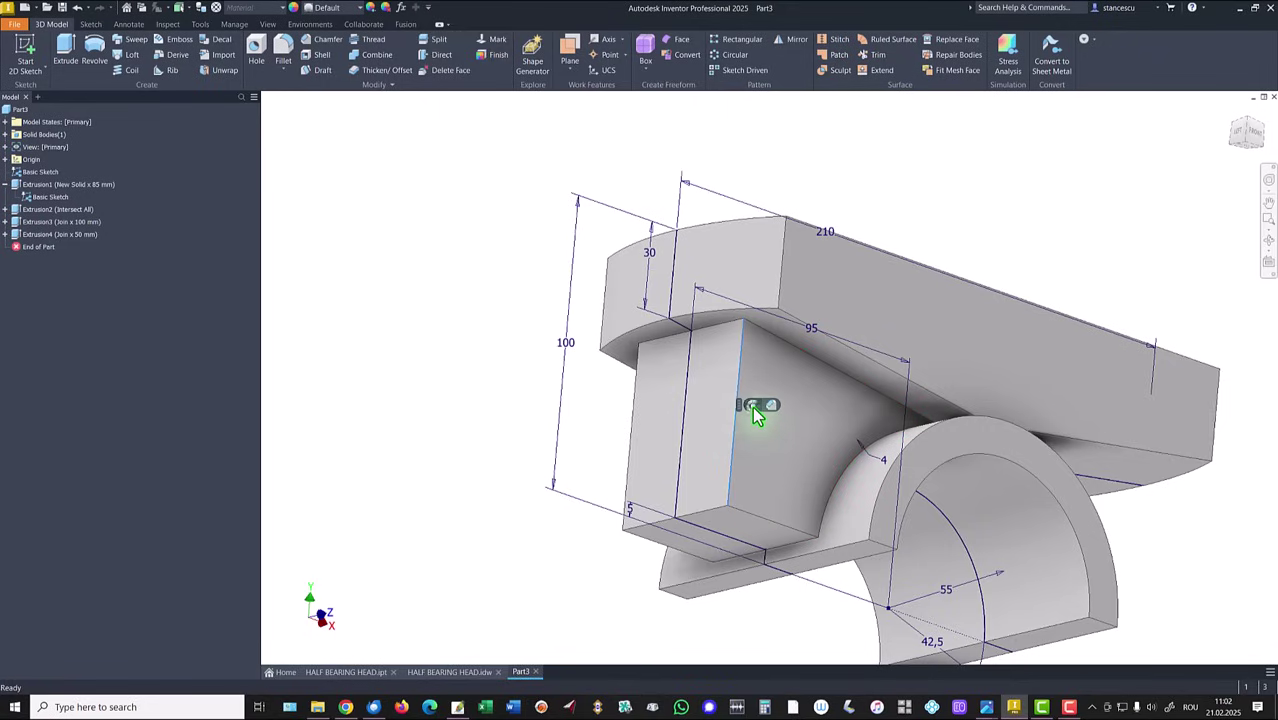
click(757, 416)
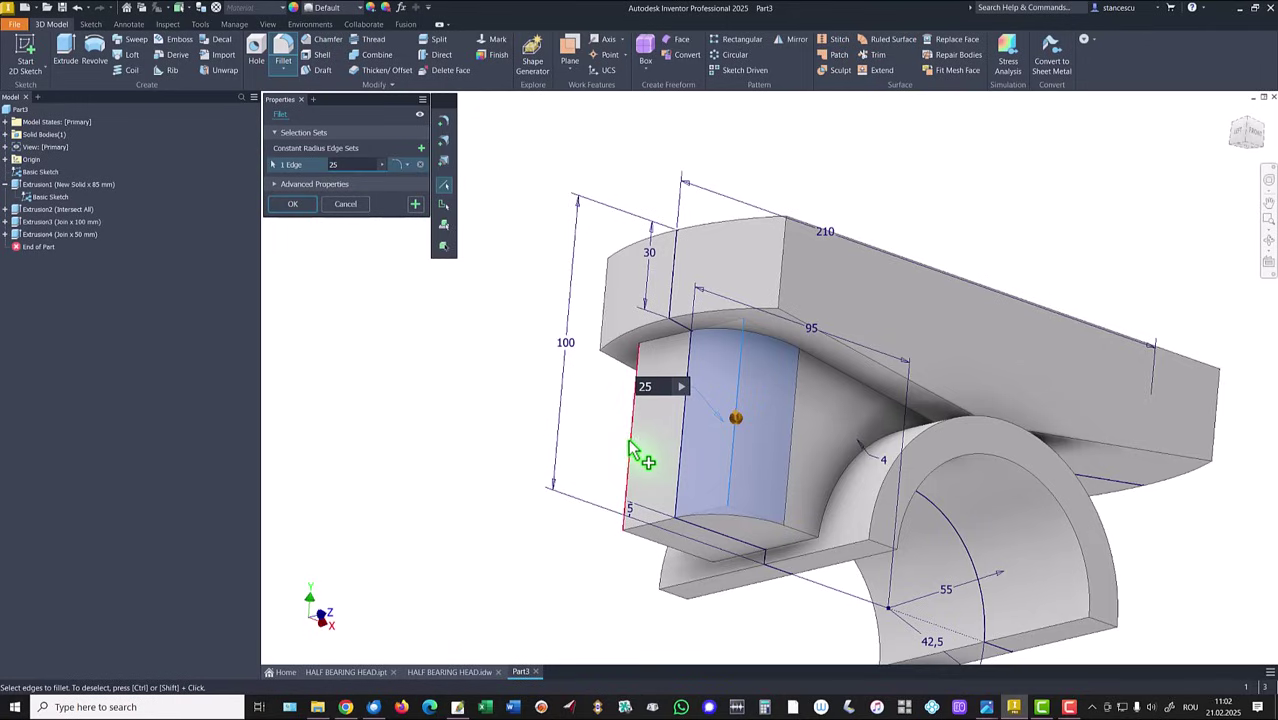
click(294, 205)
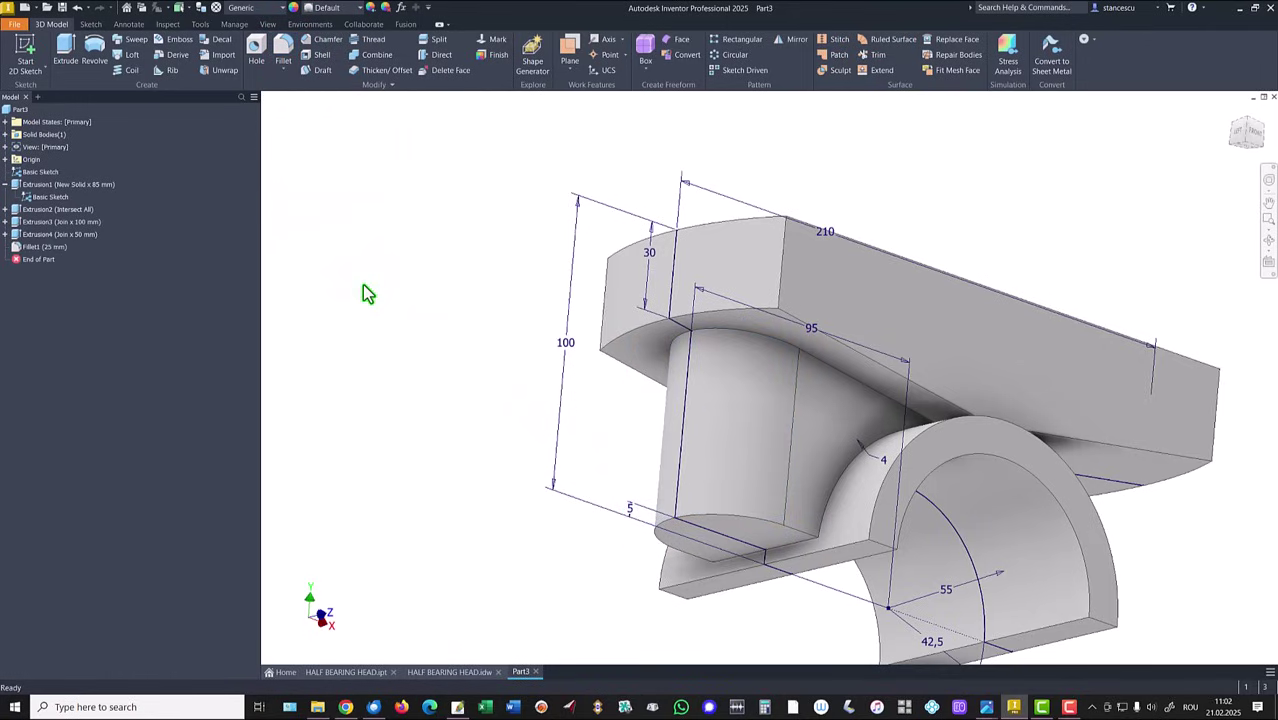
Extrude the small profile at the R4 arc between plate and half ring up to the plate's front face, joined to the solid.
scroll(395, 300, up, 3)
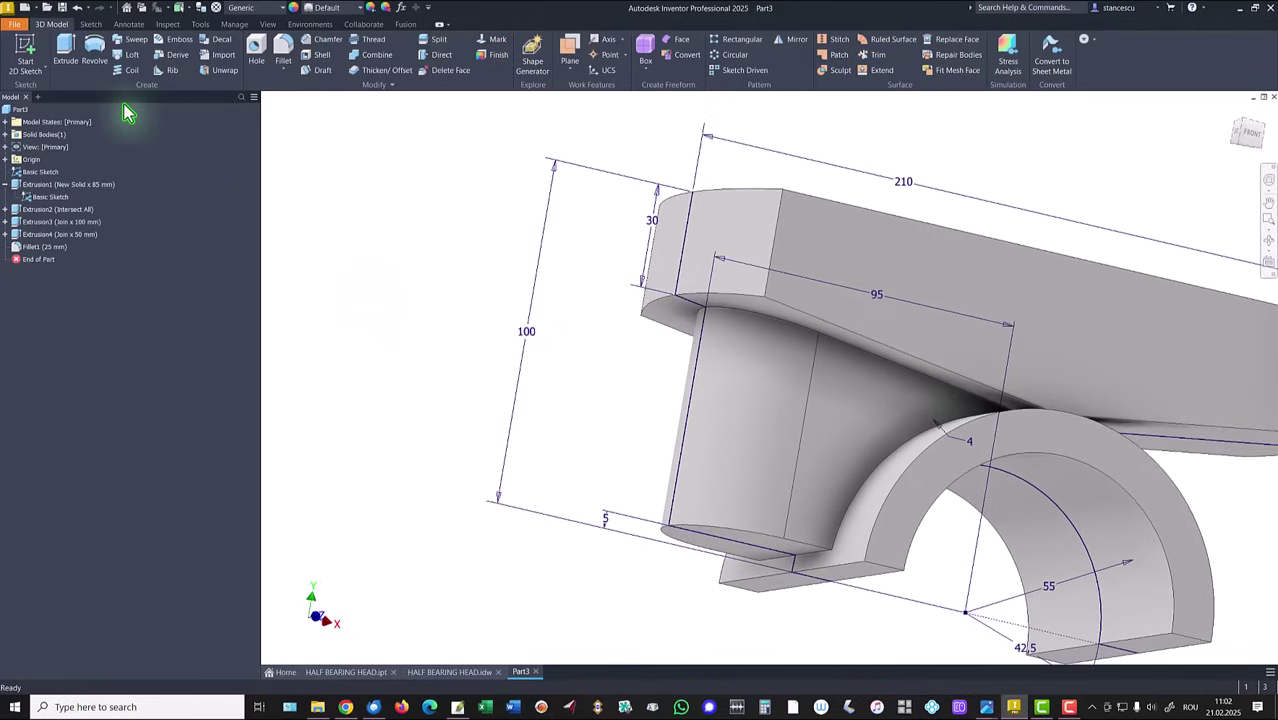
click(66, 52)
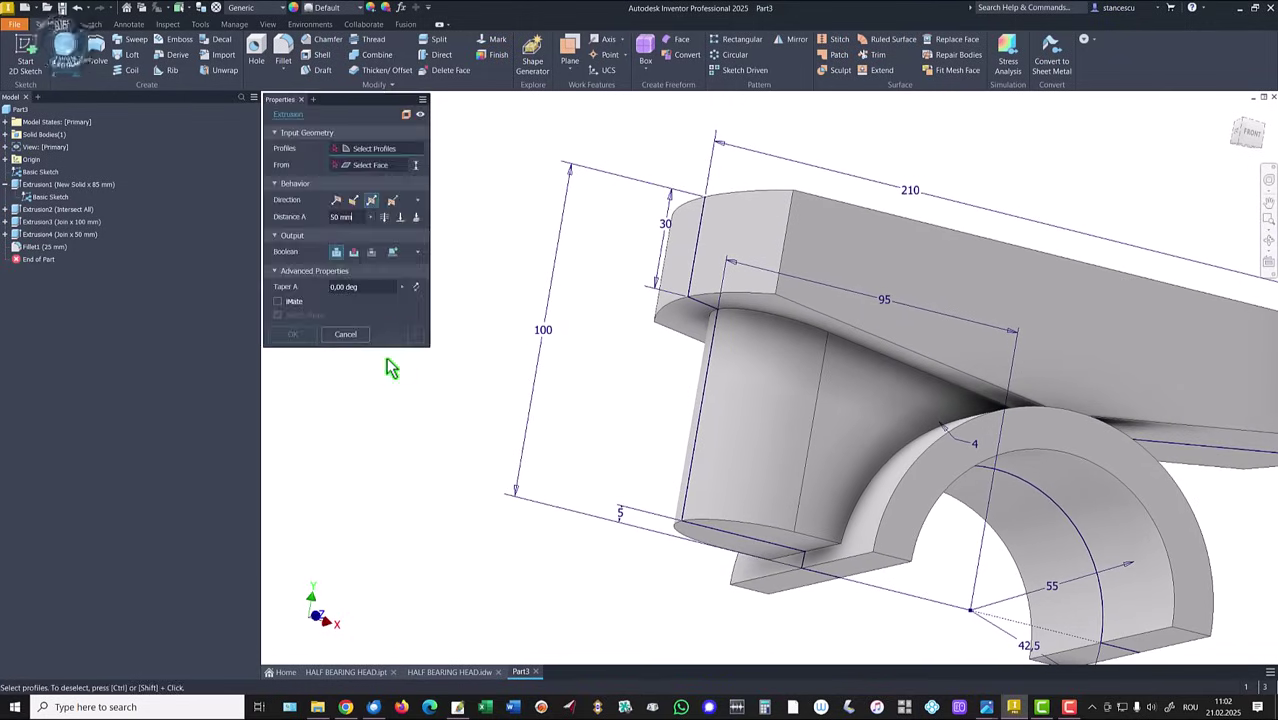
scroll(785, 528, up, 3)
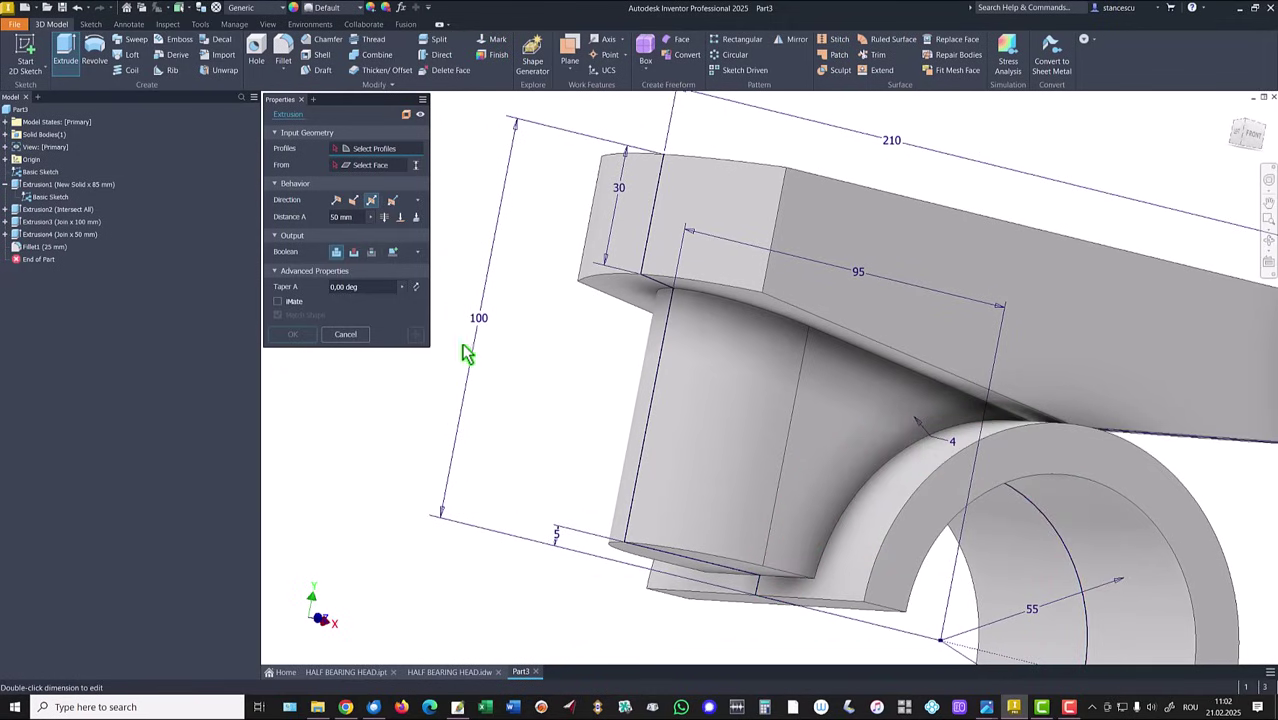
shift+middle_drag(475, 303, 931, 475)
click(929, 482)
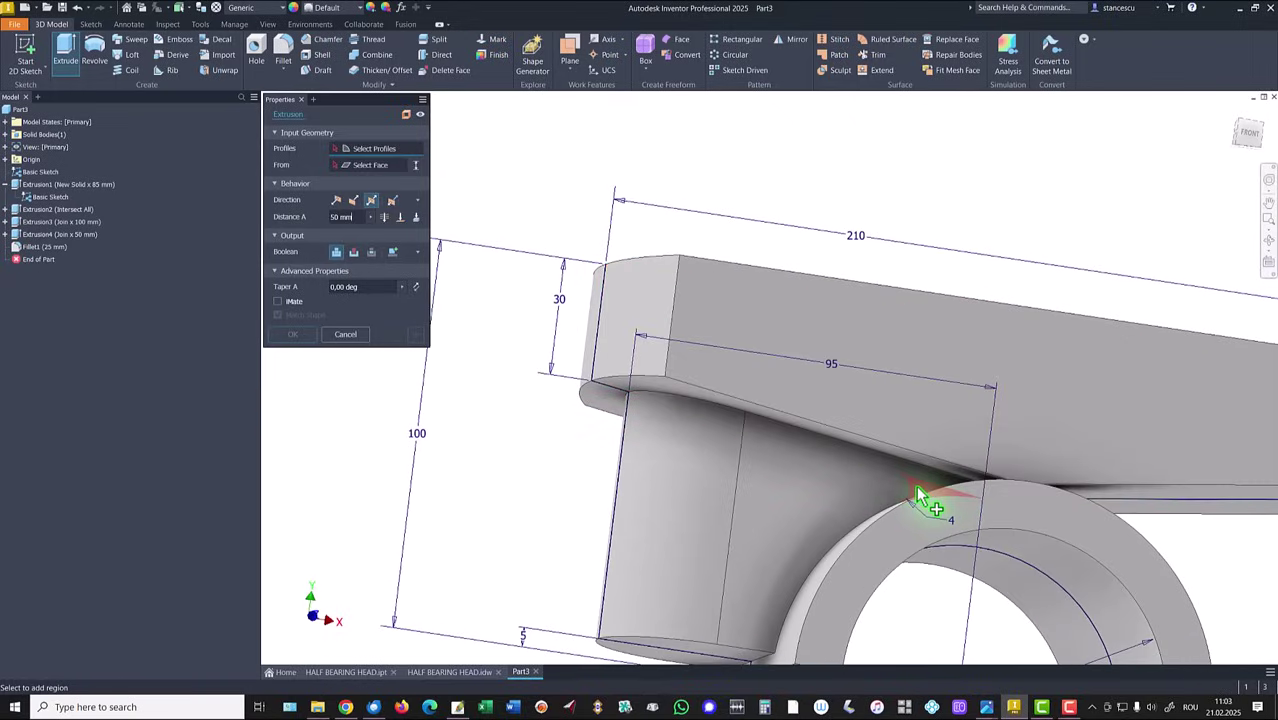
shift+middle_drag(342, 534, 410, 447)
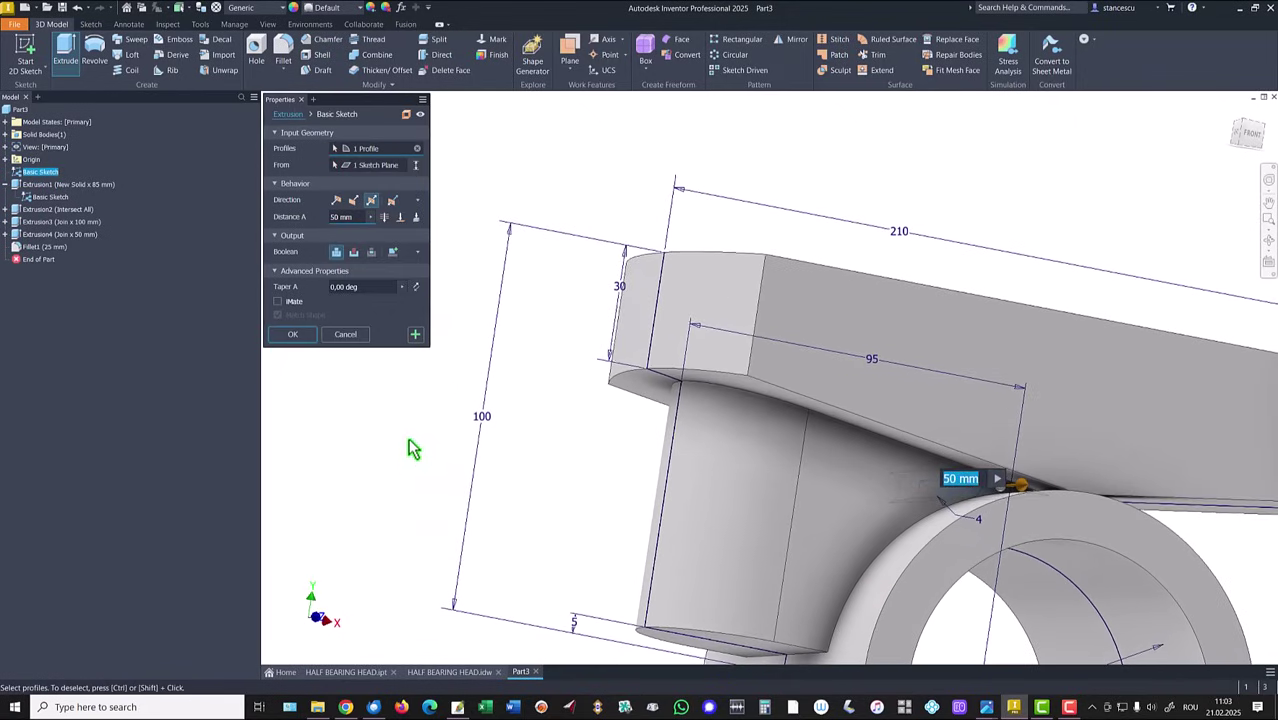
click(401, 217)
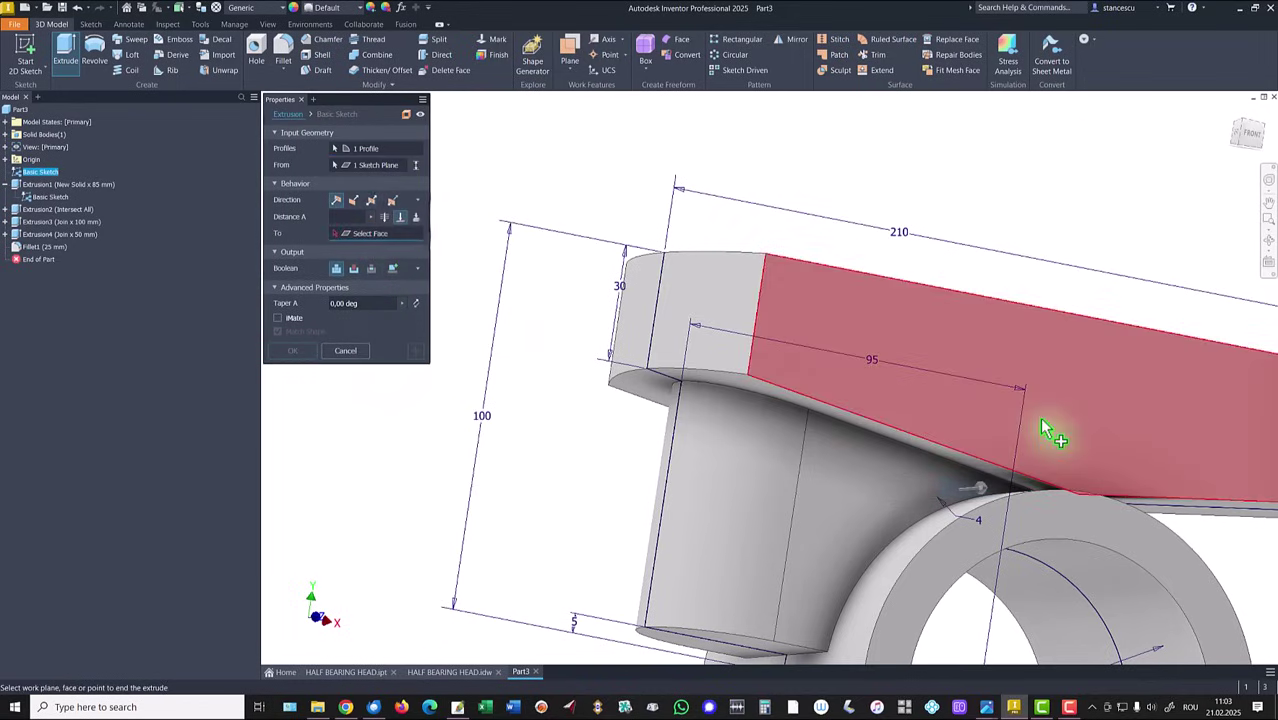
click(1084, 442)
key(F5)
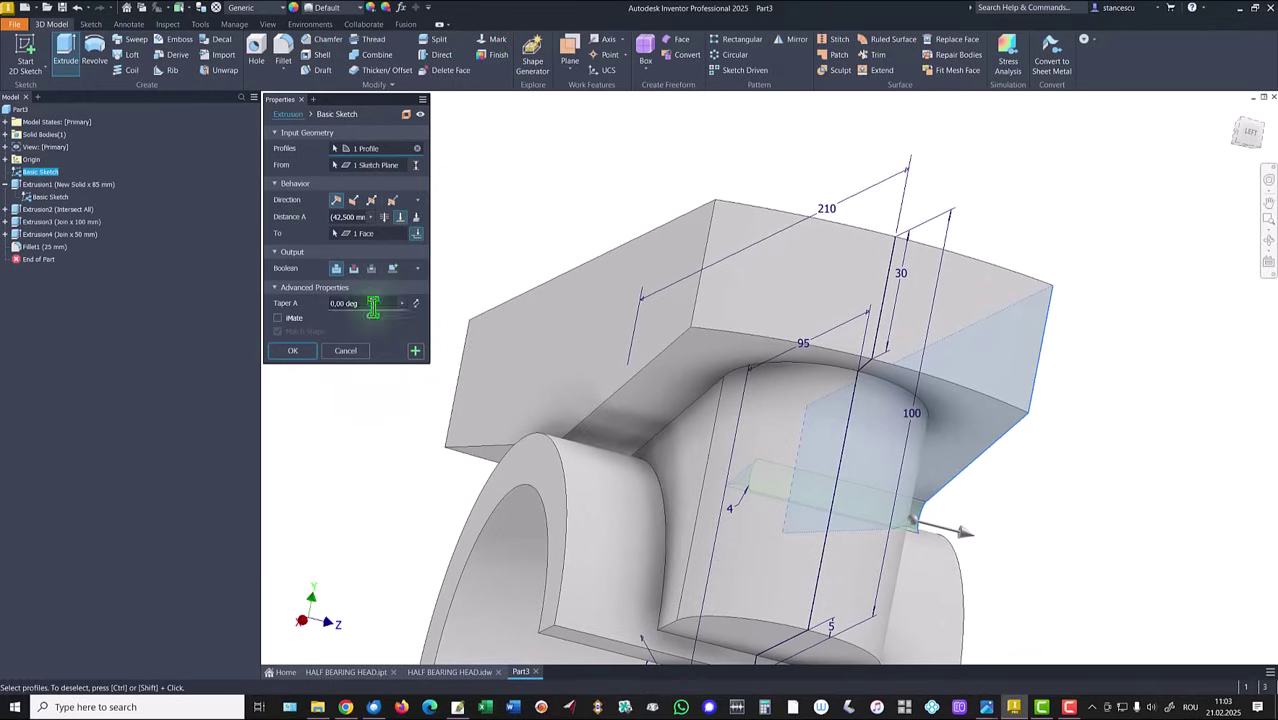
click(415, 351)
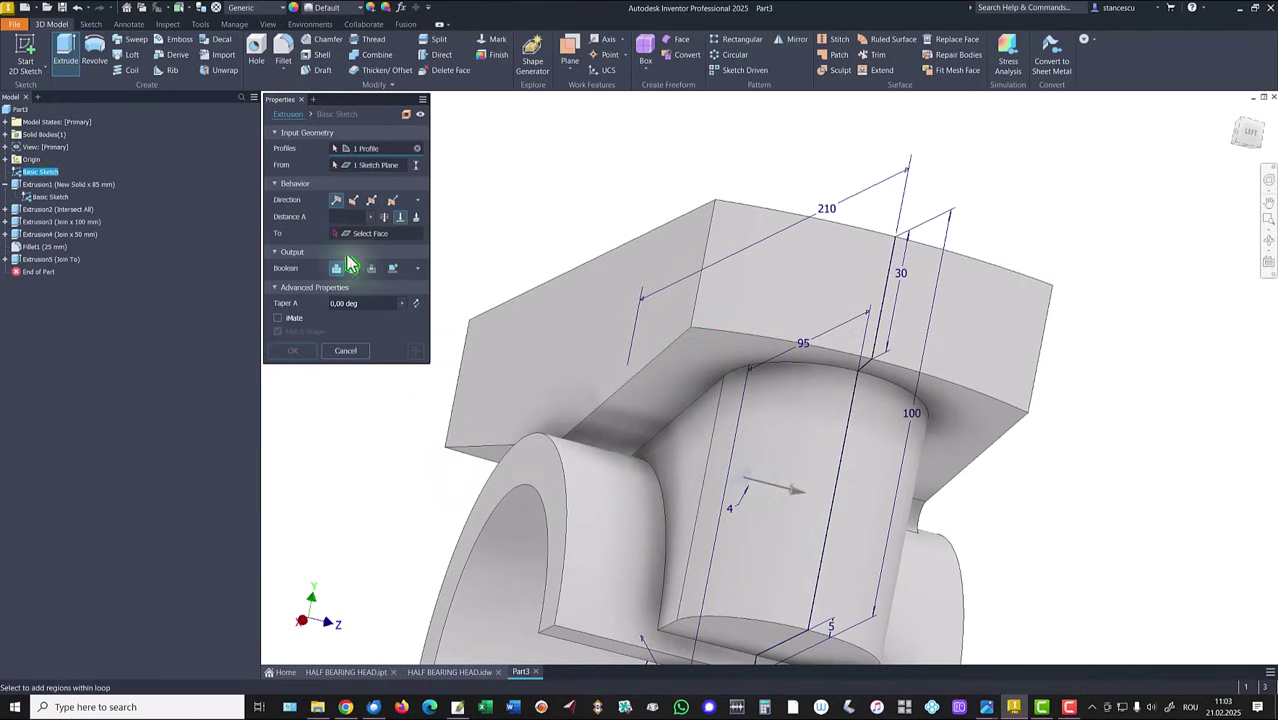
Extrude the same small R4 profile in the flipped direction up to the plate's opposite side face, joined to the solid.
click(355, 203)
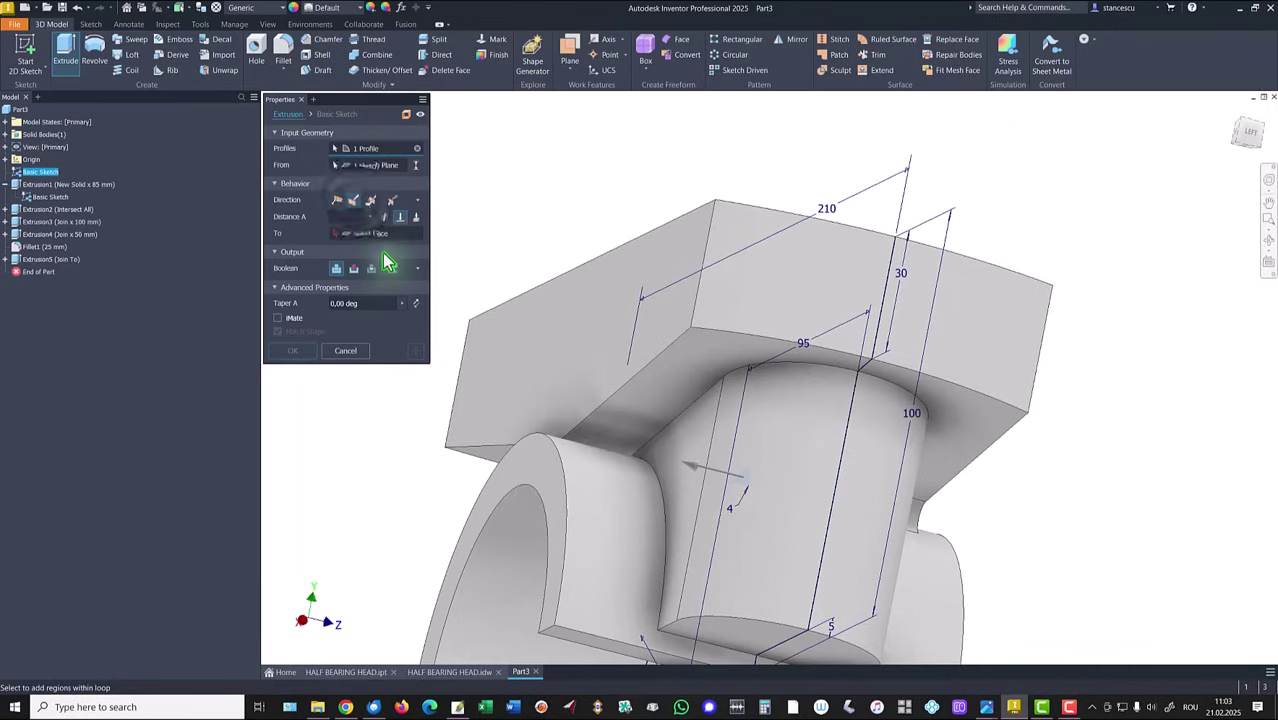
click(607, 299)
shift+middle_drag(393, 457, 398, 427)
click(292, 351)
Hide the shared Basic Sketch in the part.
key(F6)
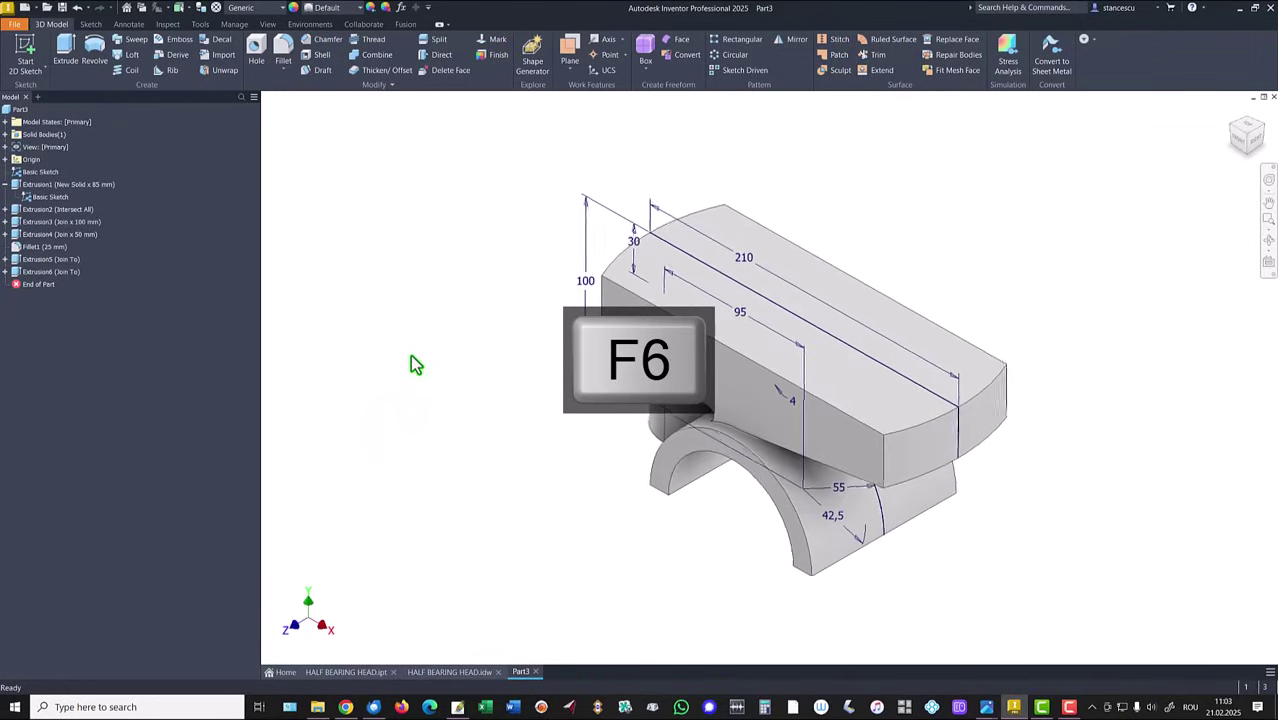
right_click(29, 201)
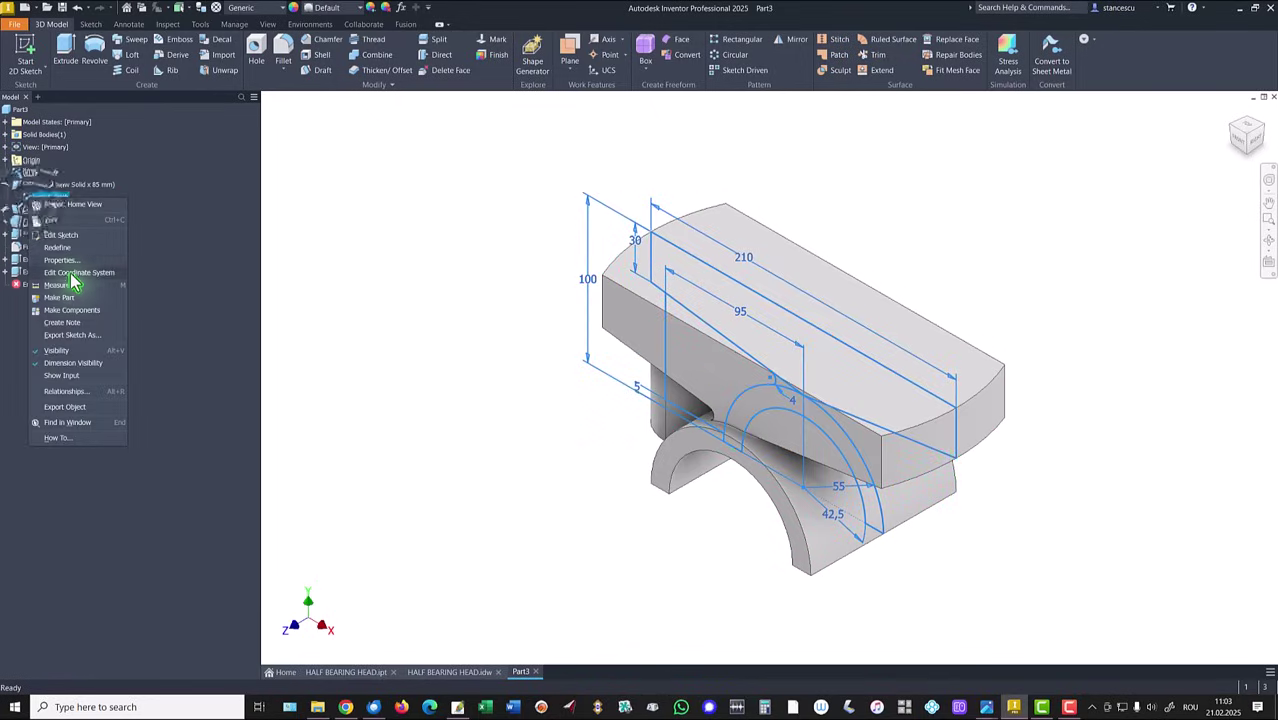
click(57, 352)
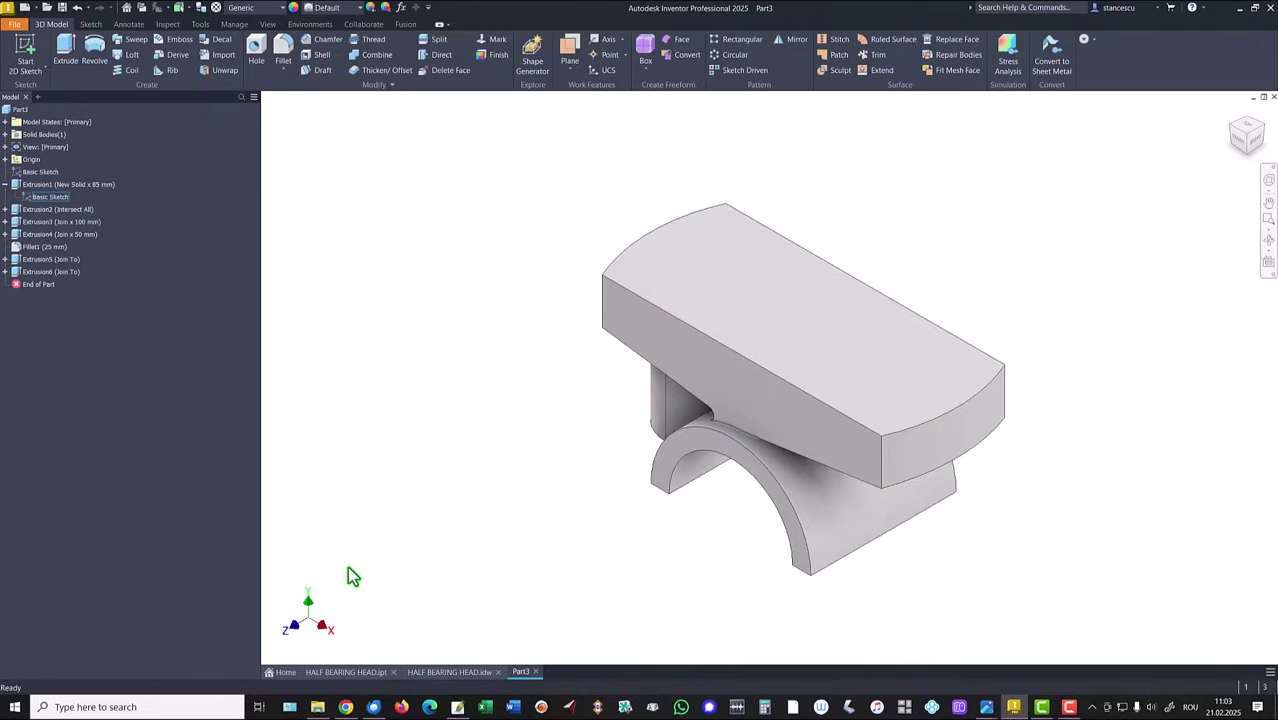
Consult the reference drawing, and cut a simple 21 mm through-all hole from the leg's bottom face, concentric with its rounded edge.
click(430, 671)
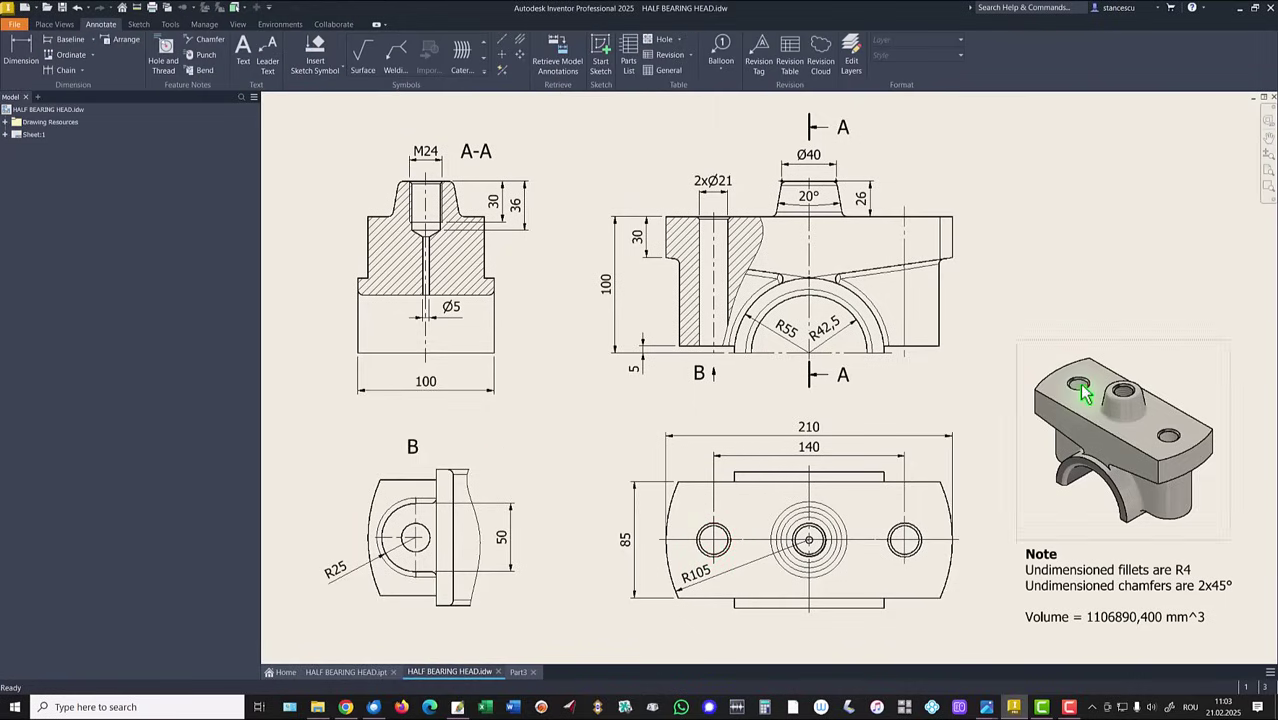
click(635, 548)
key(Escape)
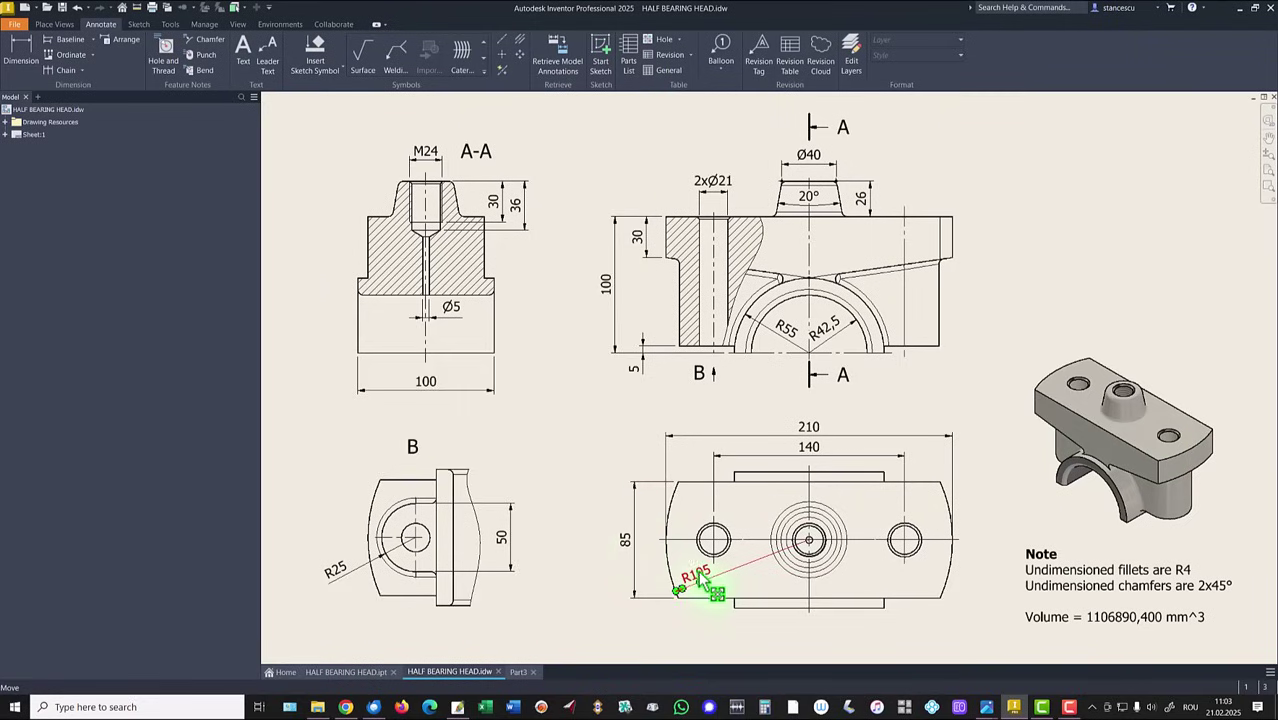
key(Escape)
click(518, 673)
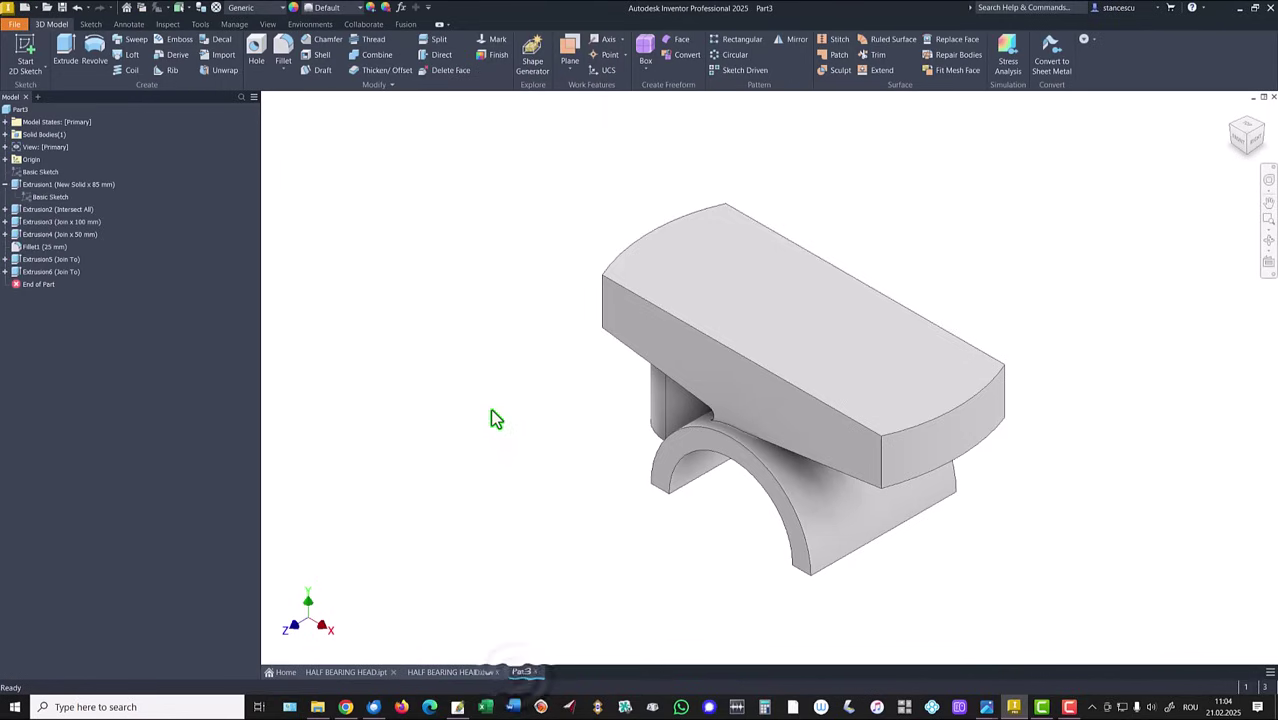
shift+middle_drag(450, 385, 305, 80)
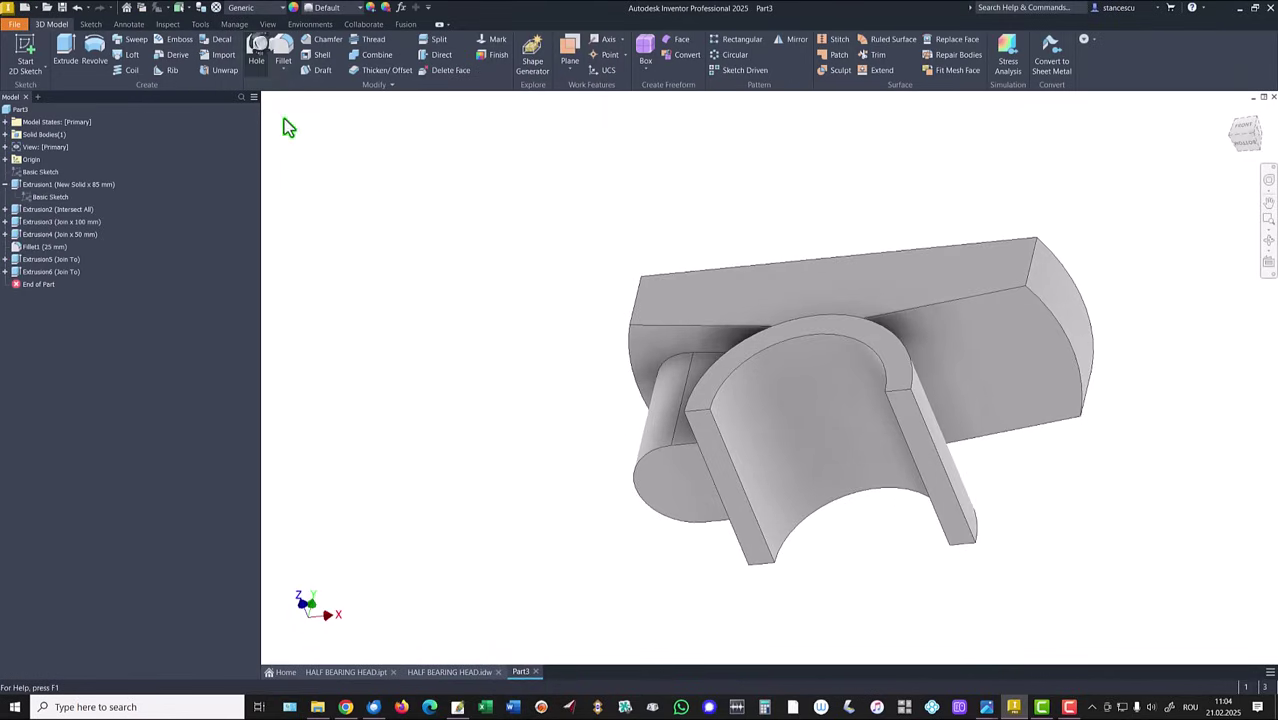
click(256, 52)
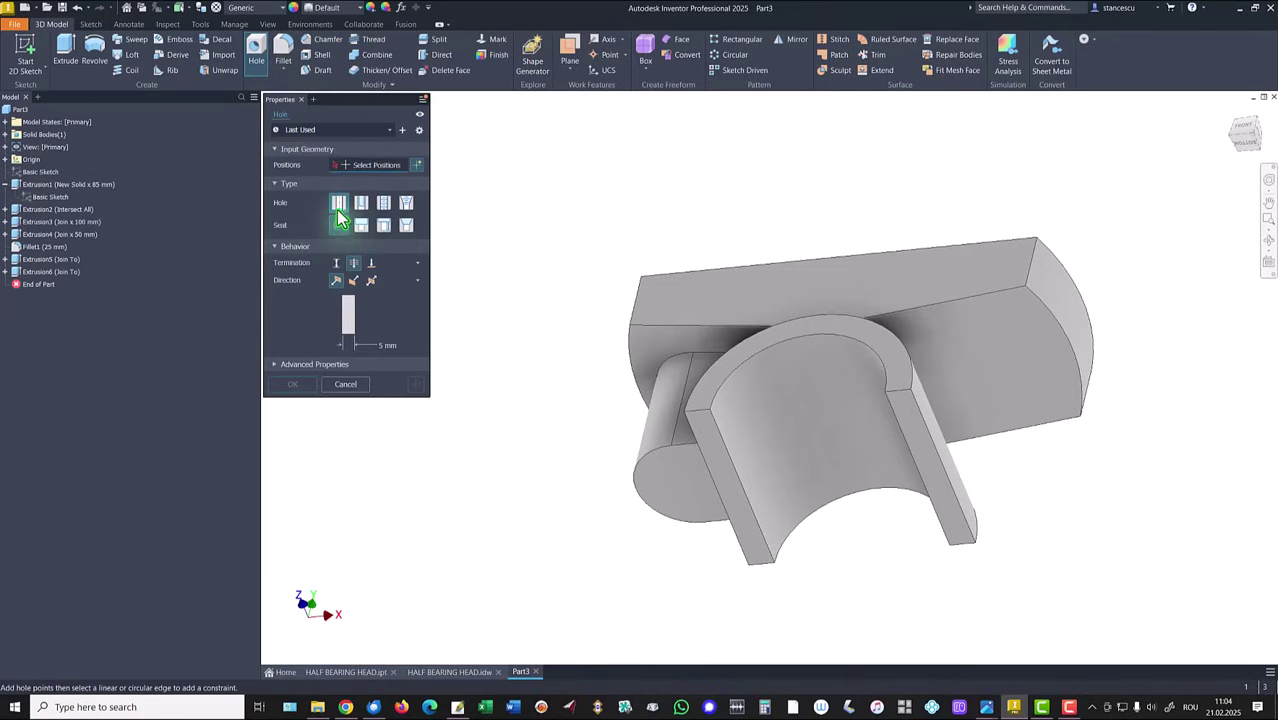
click(382, 347)
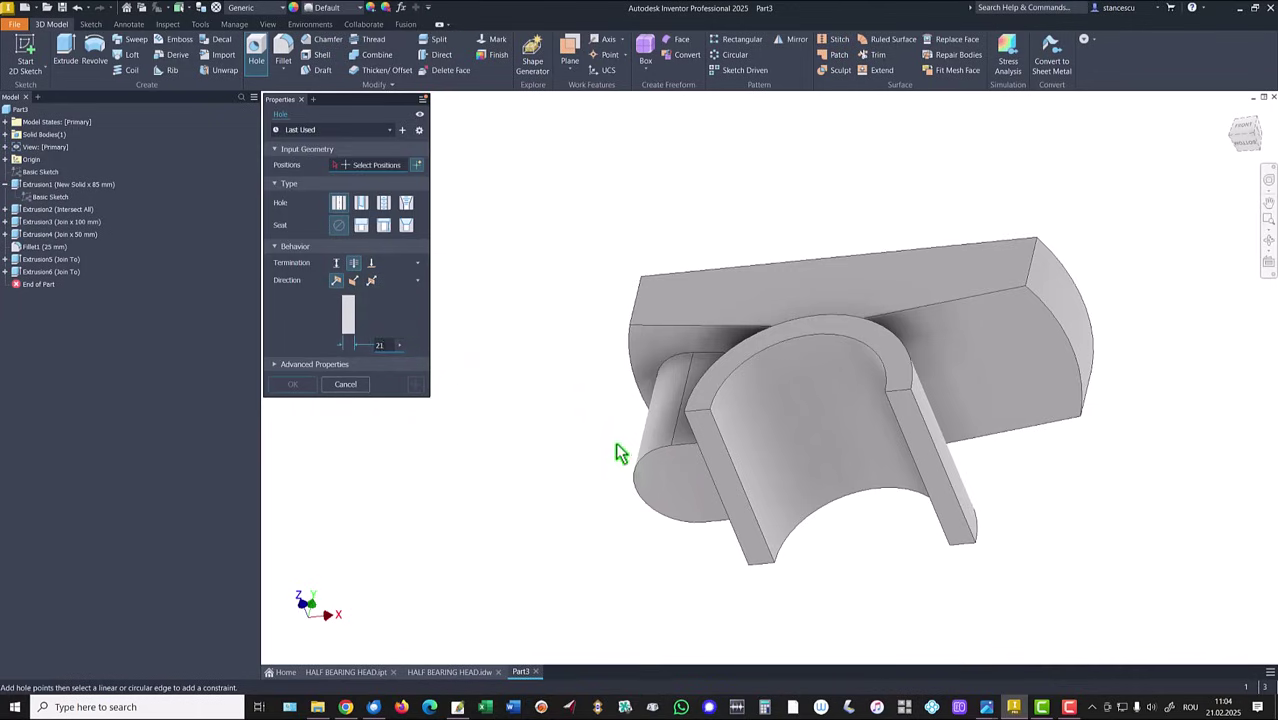
click(660, 487)
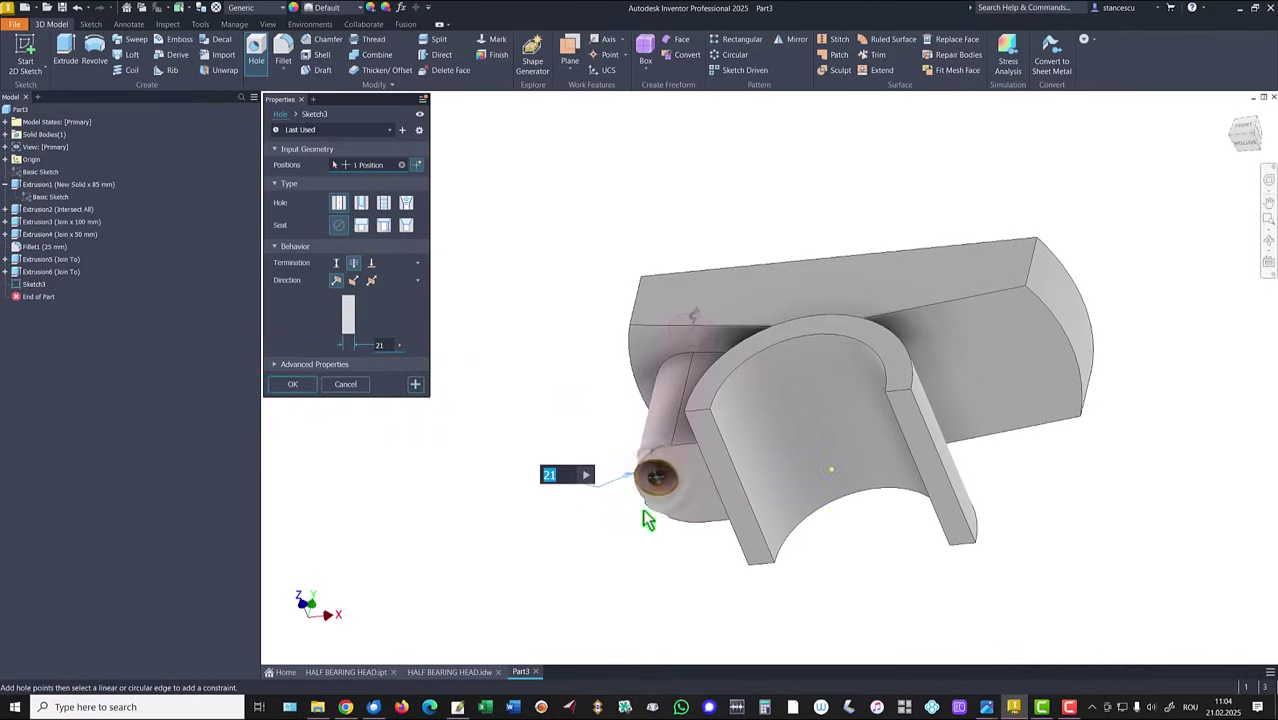
click(653, 510)
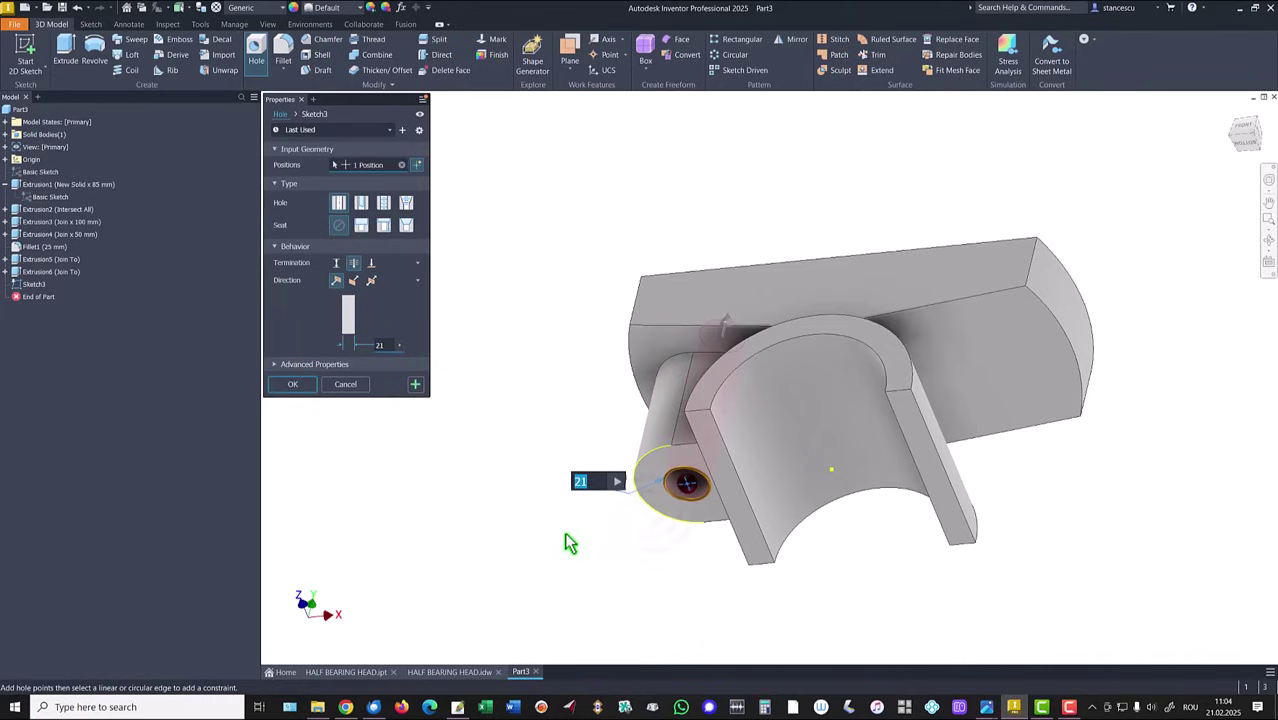
key(F6)
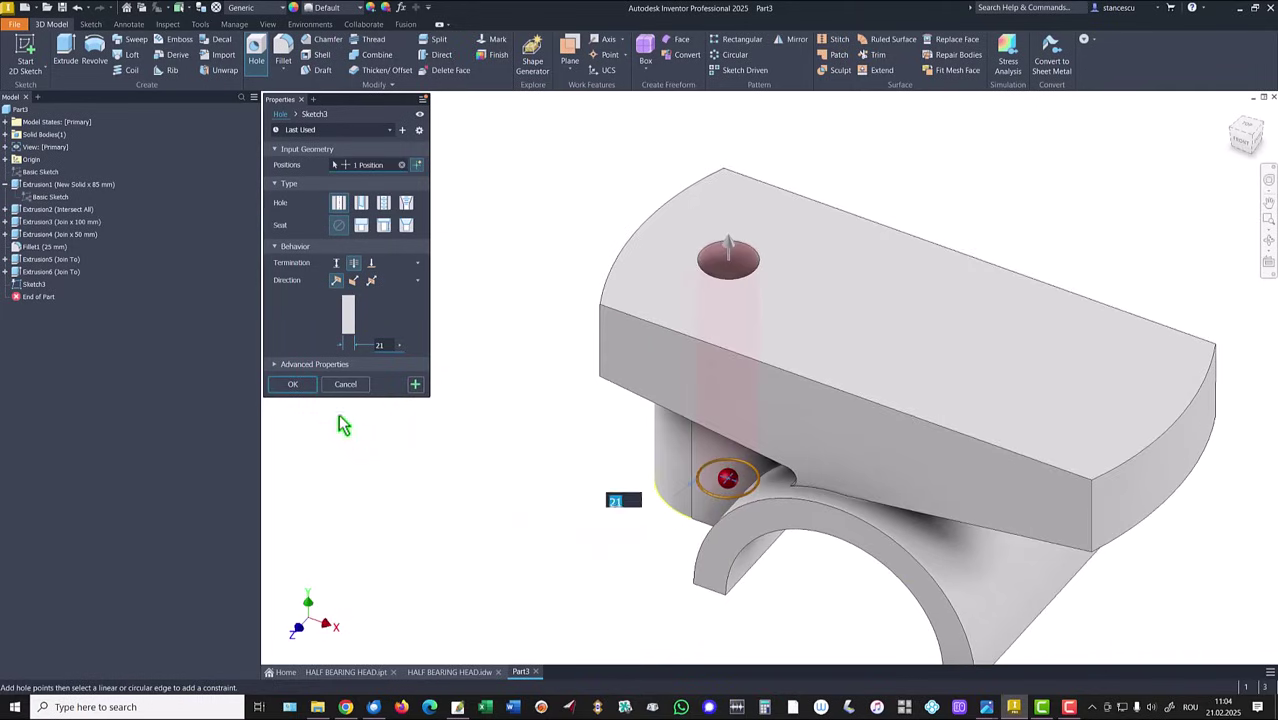
click(292, 384)
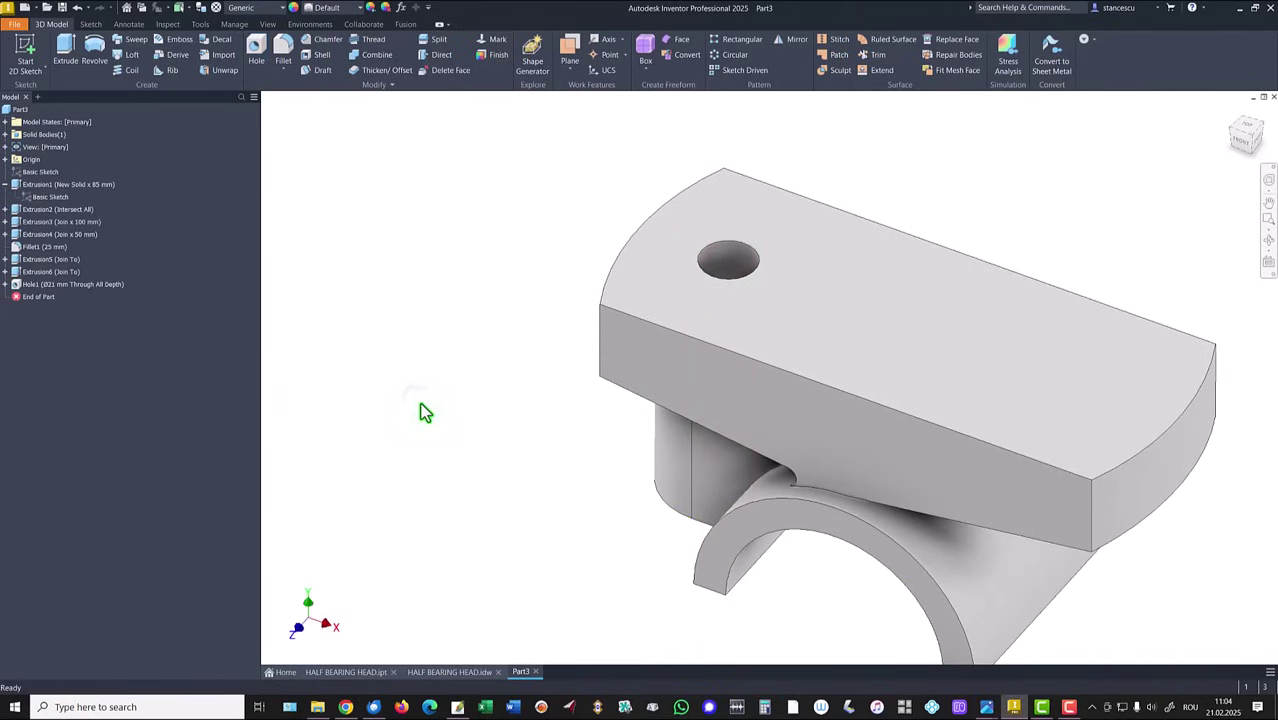
Chamfer the hole's edge on the plate's top face with a 2 mm distance.
key(F6)
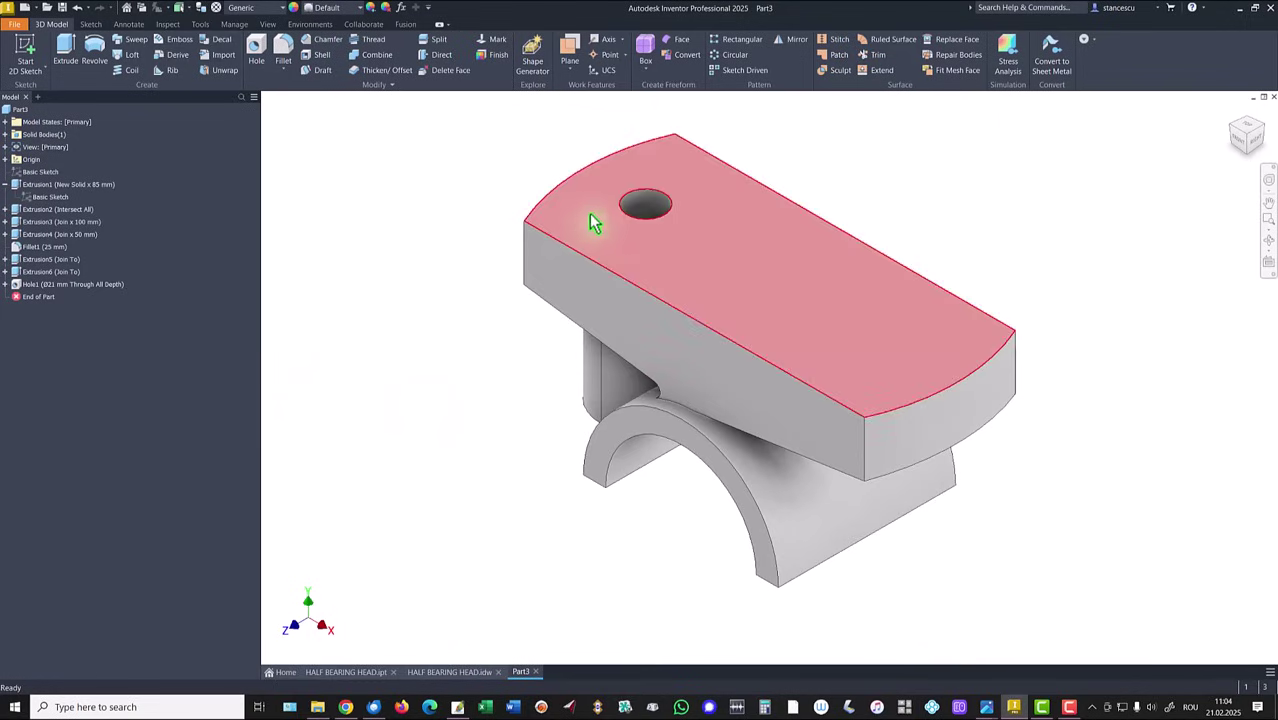
click(629, 214)
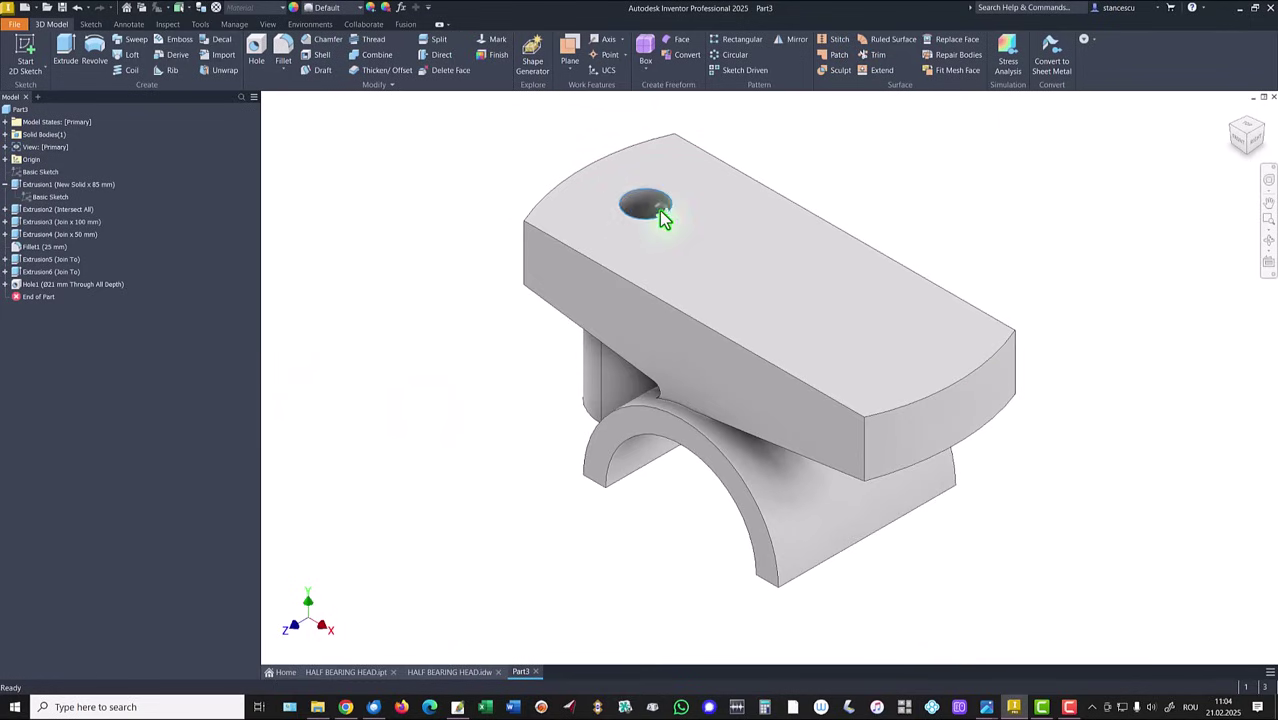
key(ctrl+shift+k)
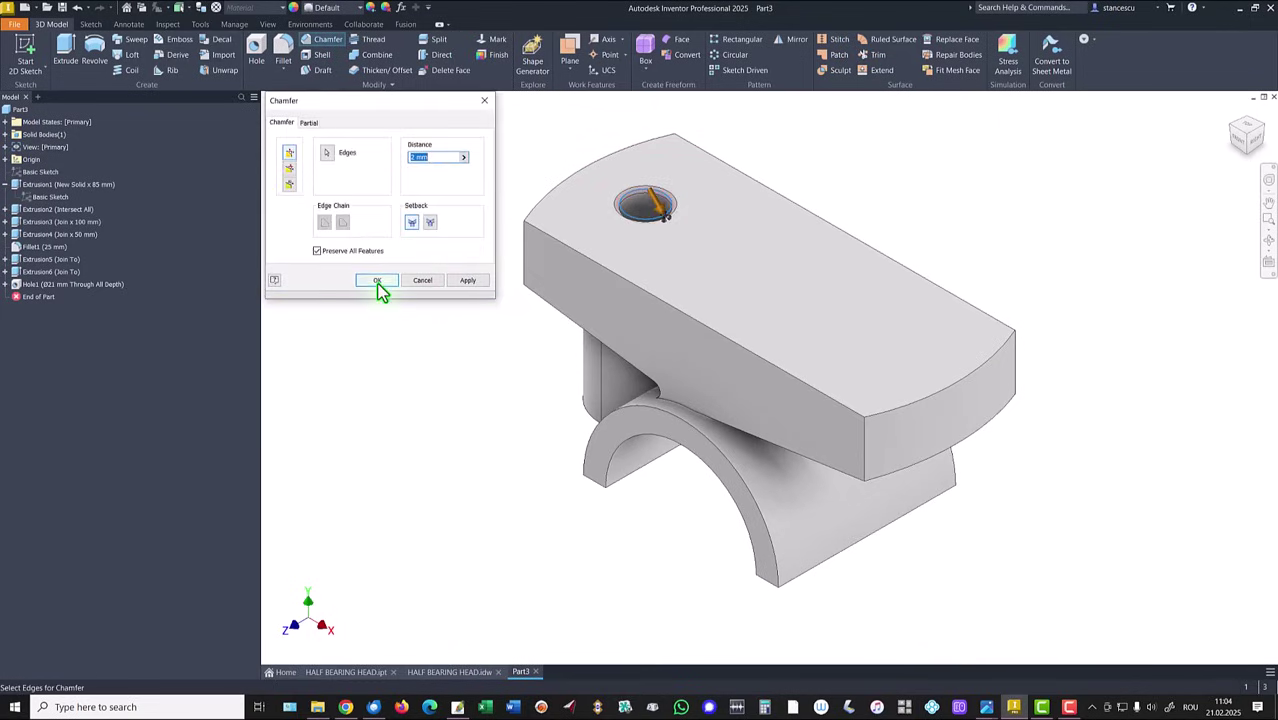
click(377, 282)
Check the drawing's notes on undimensioned fillets and chamfers, and examine the leg and half ring on the part from several sides.
click(450, 672)
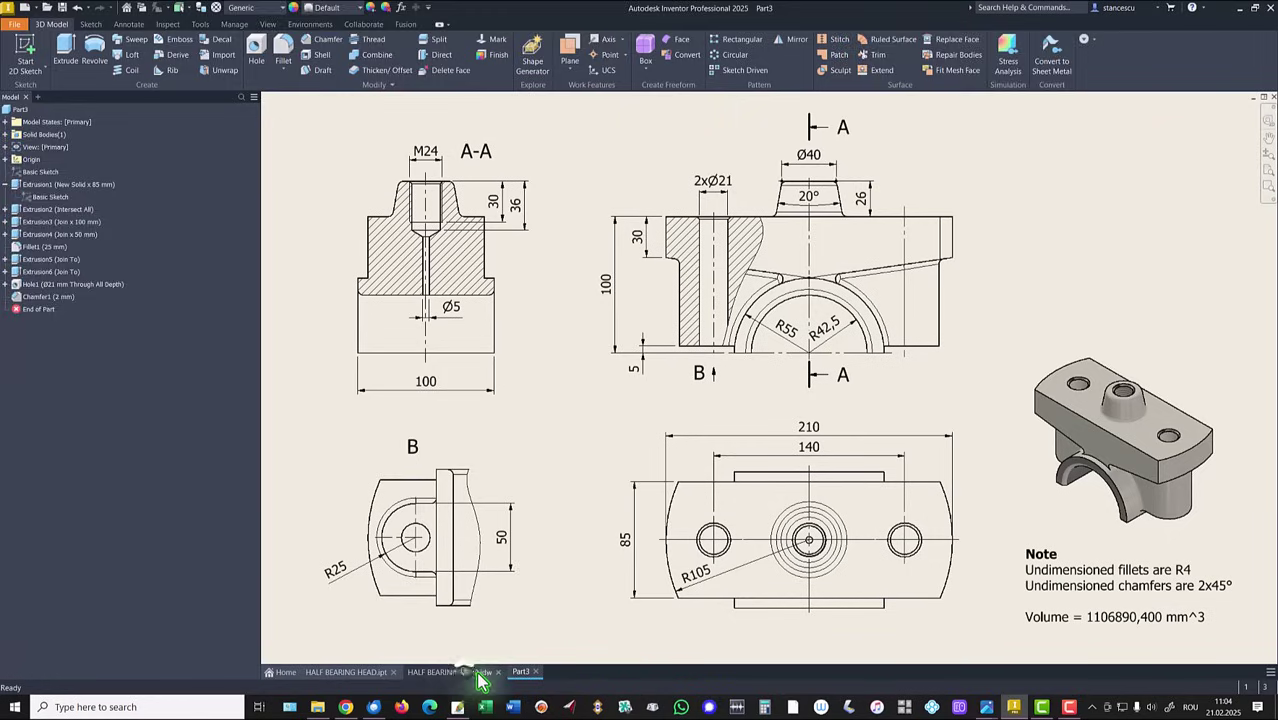
click(1107, 572)
click(998, 622)
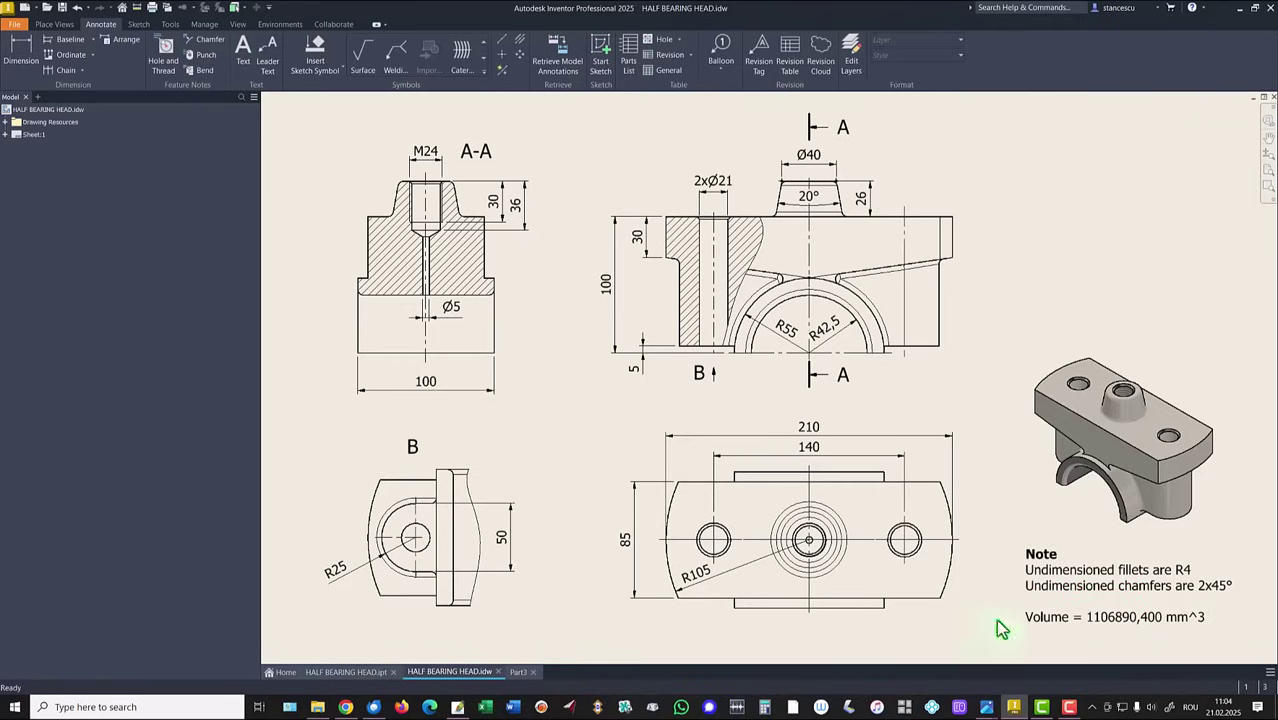
click(517, 674)
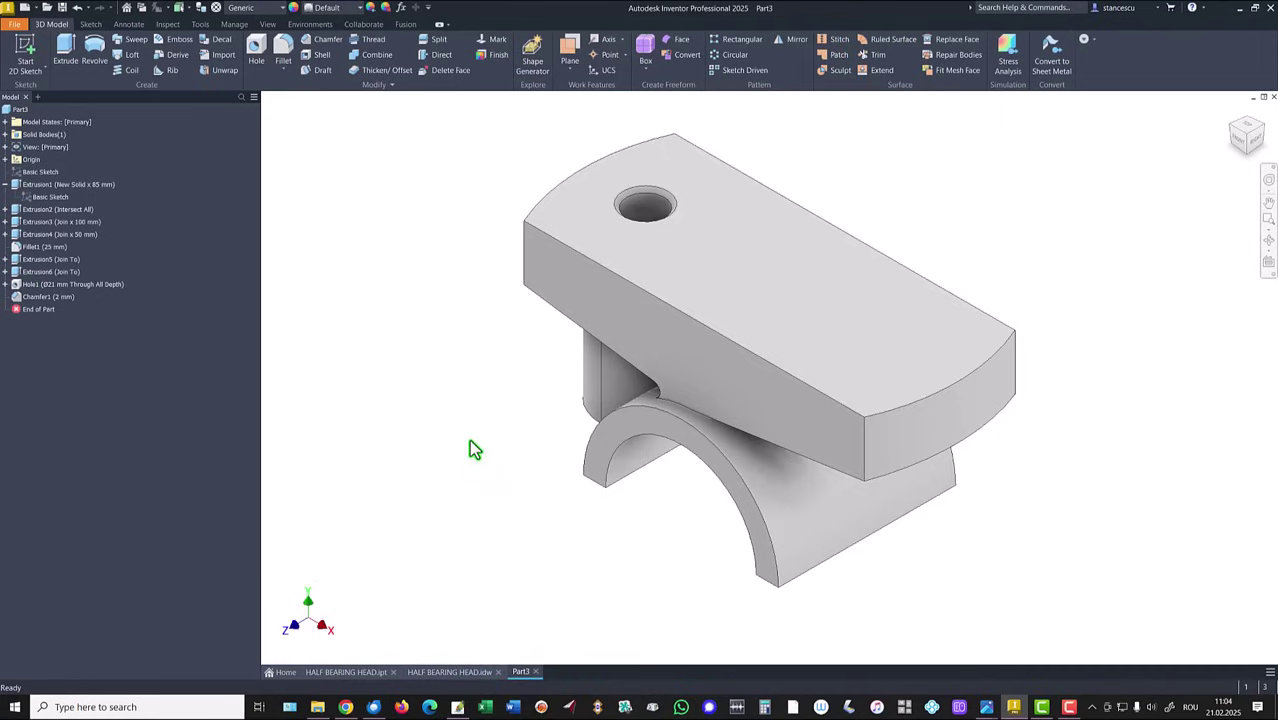
key(F5)
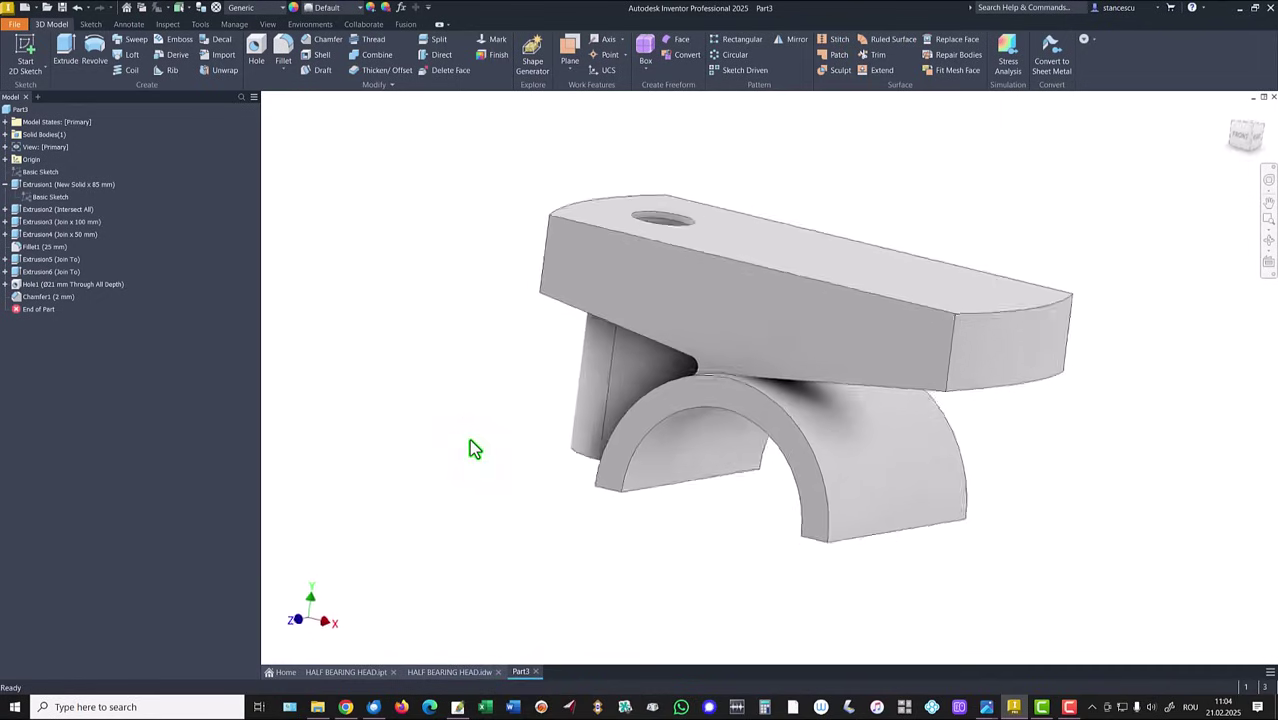
key(F5)
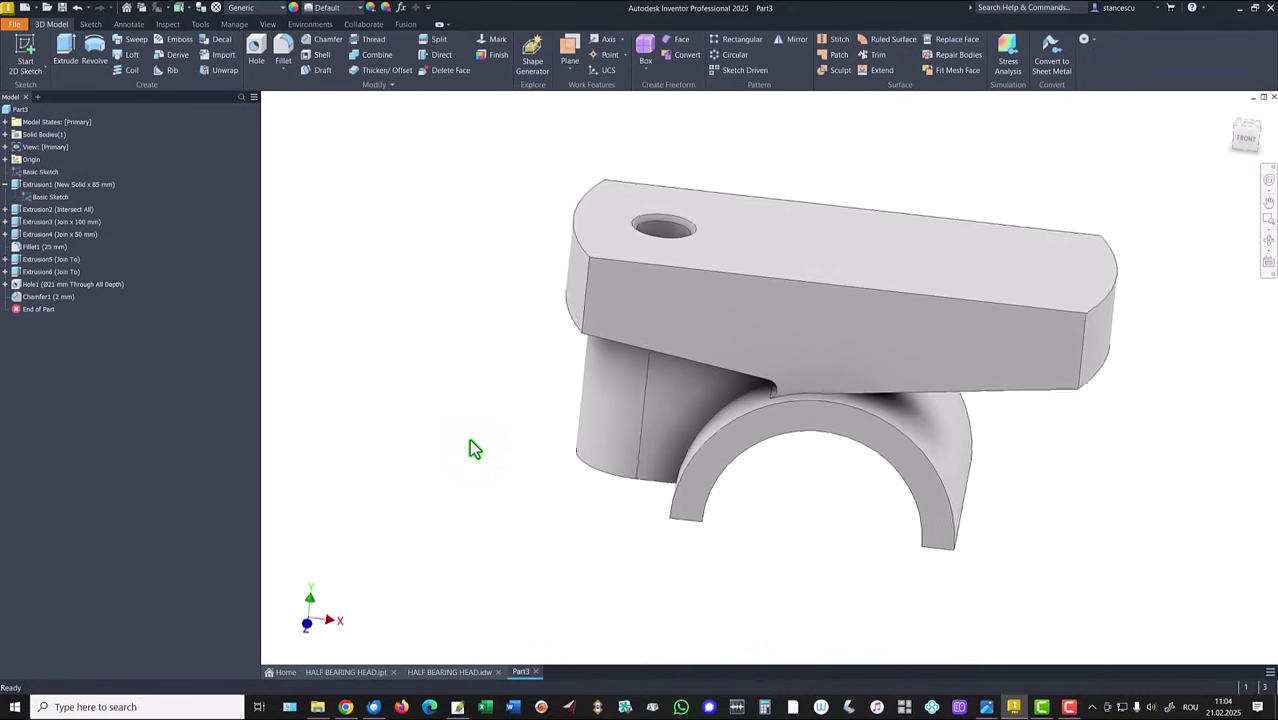
key(F5)
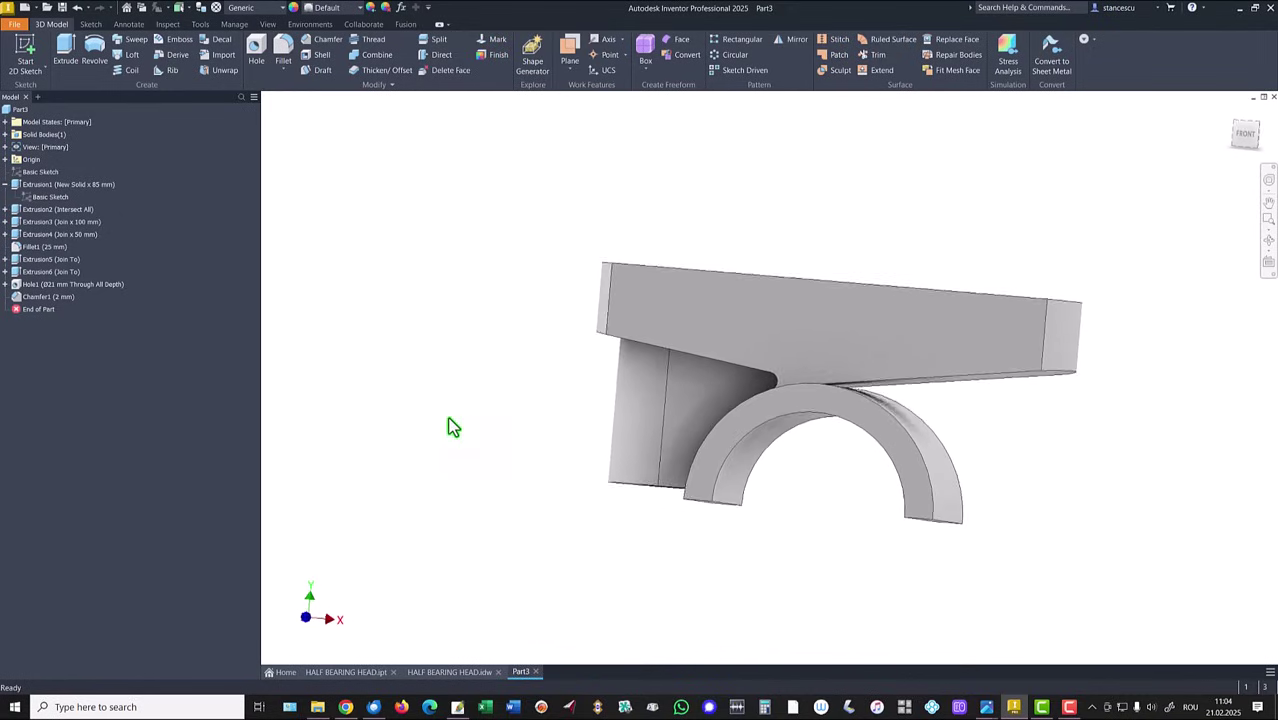
key(F5)
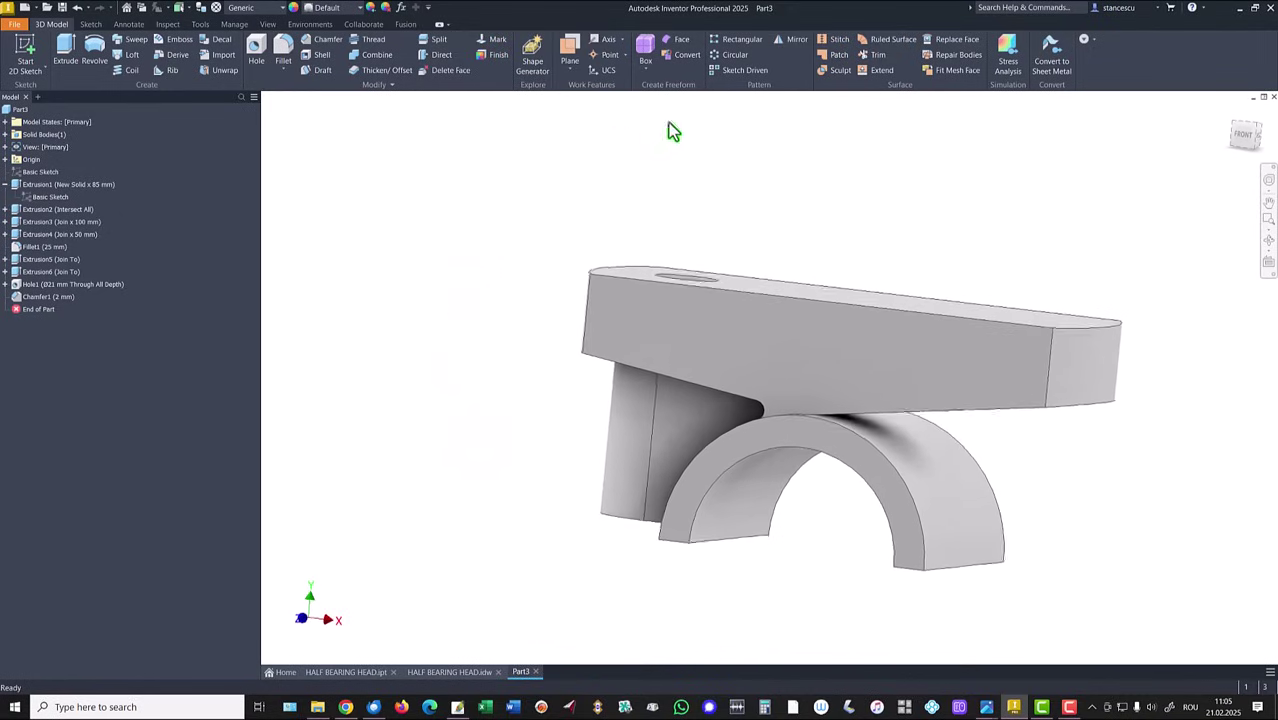
Mirror the leg extrusion, its 25 mm fillet, both small R4 extrusions, the hole and the chamfer about the YZ plane.
click(787, 50)
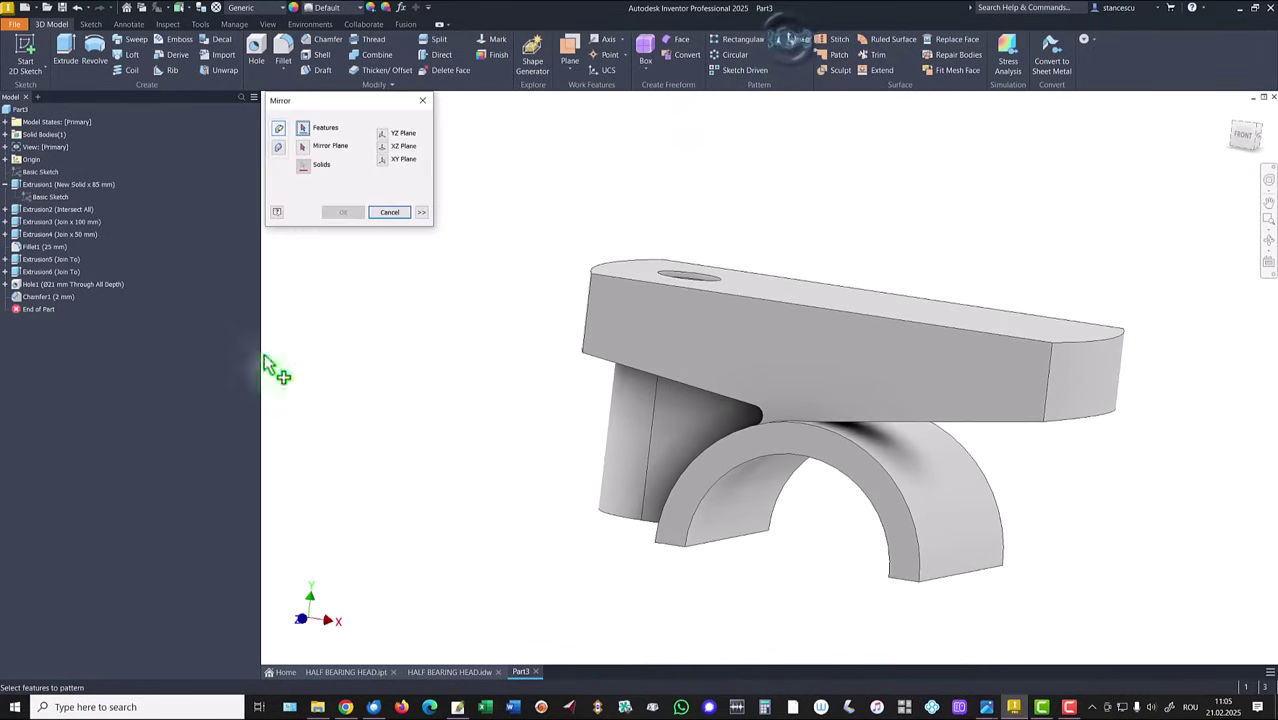
ctrl+click(36, 258)
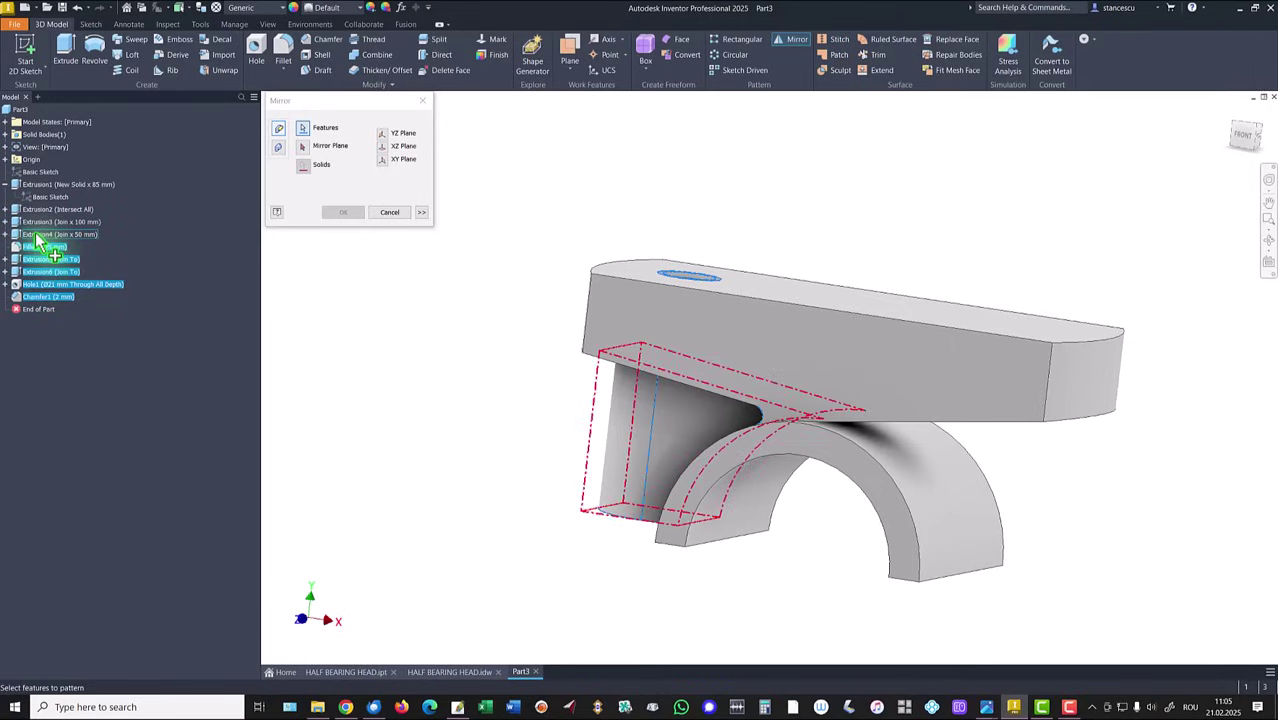
ctrl+click(37, 236)
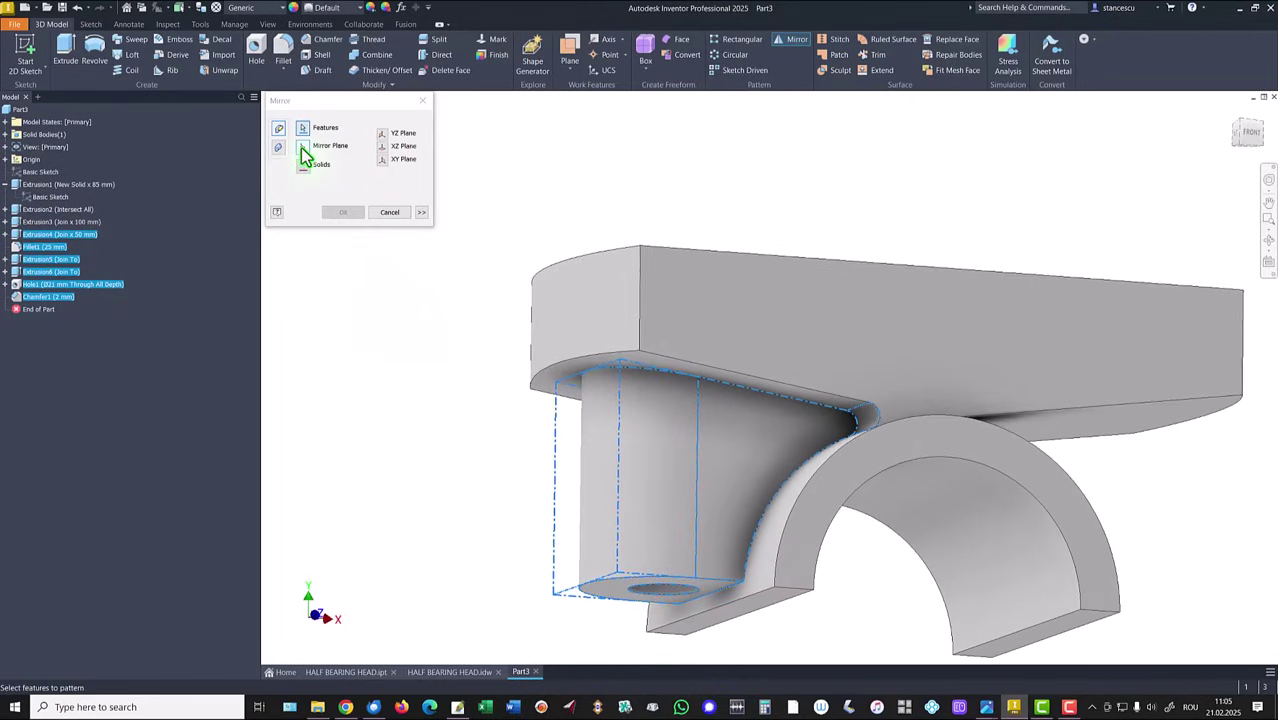
click(305, 150)
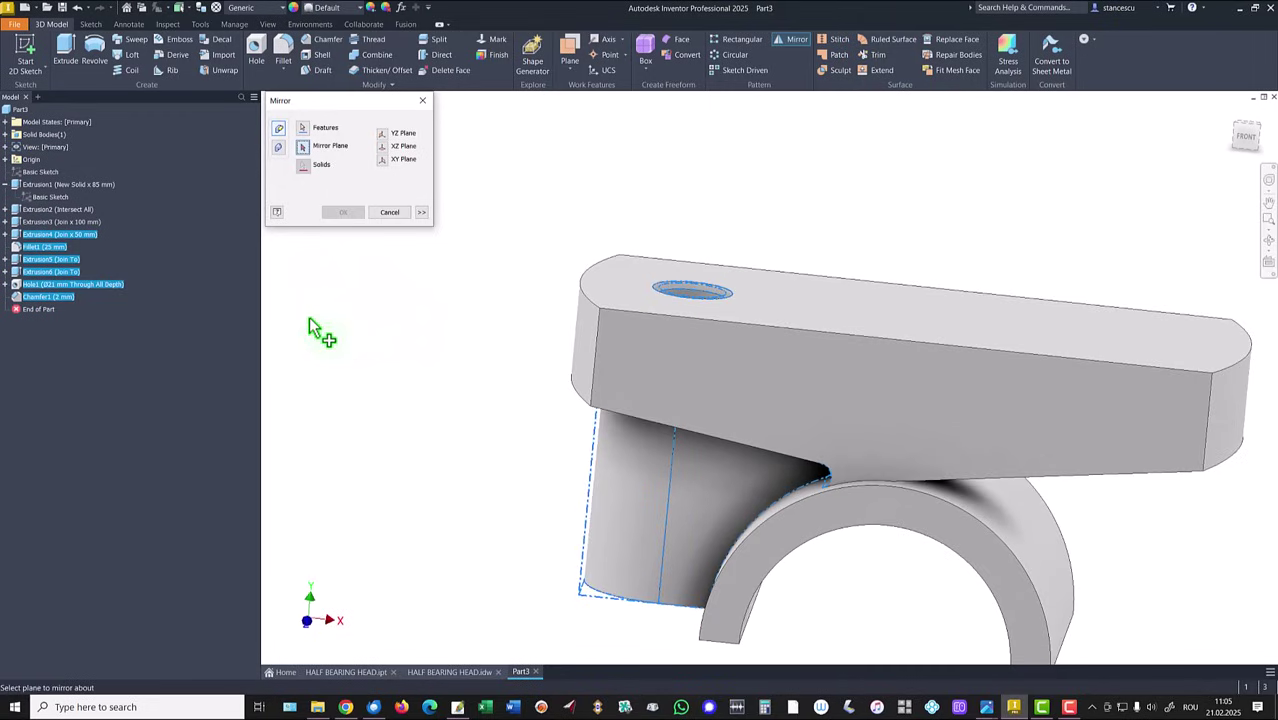
click(6, 160)
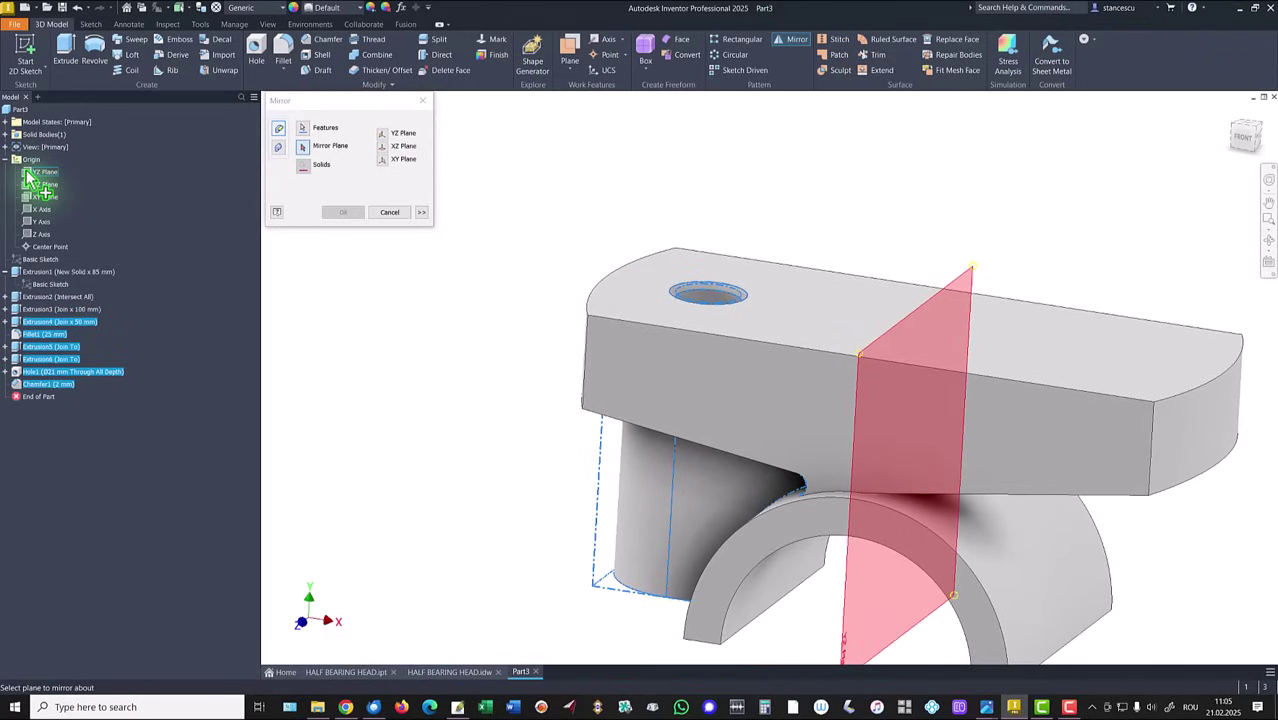
click(38, 172)
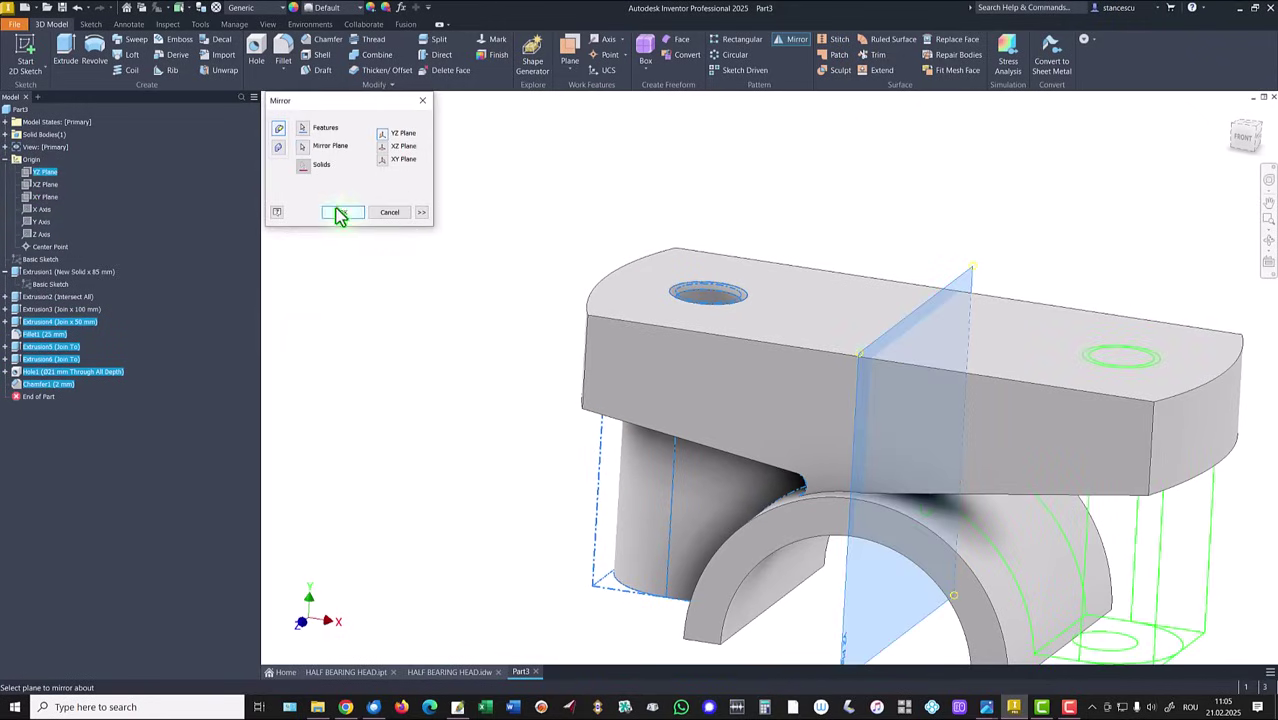
click(342, 212)
key(F6)
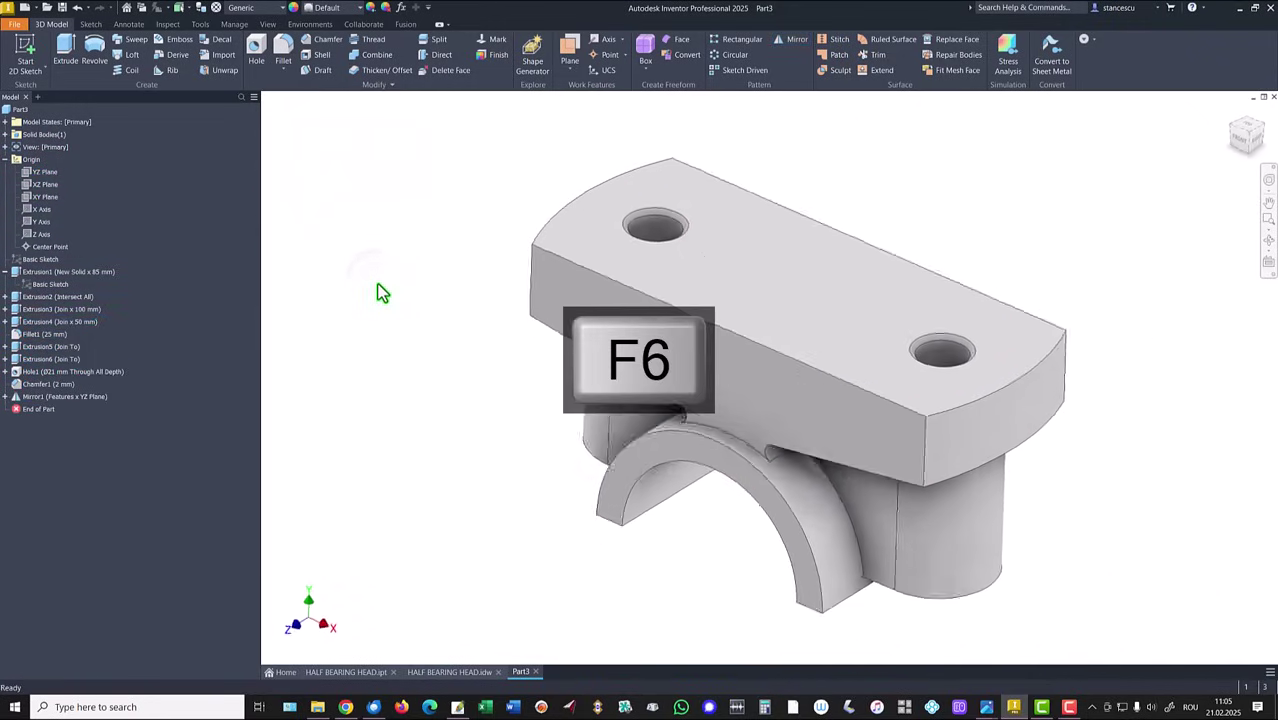
Create a sketch on the XY plane, slice the graphics at it, and project the plate's top edge.
click(455, 672)
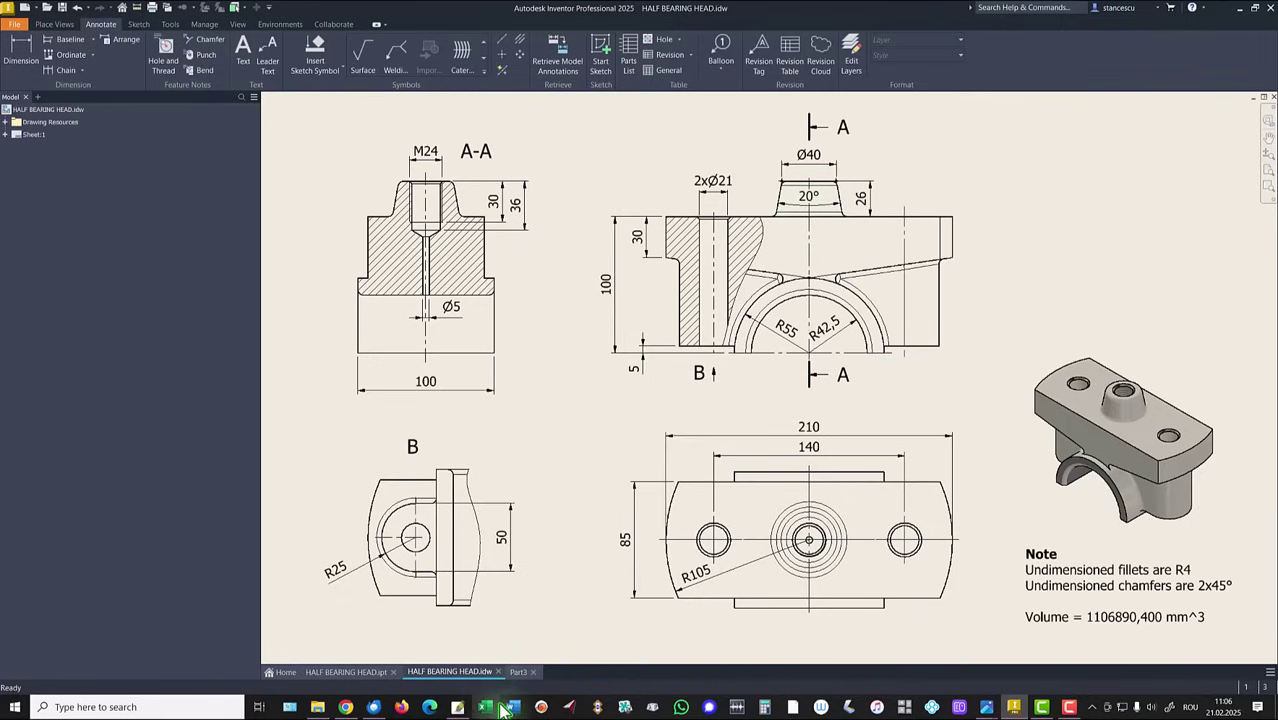
click(519, 676)
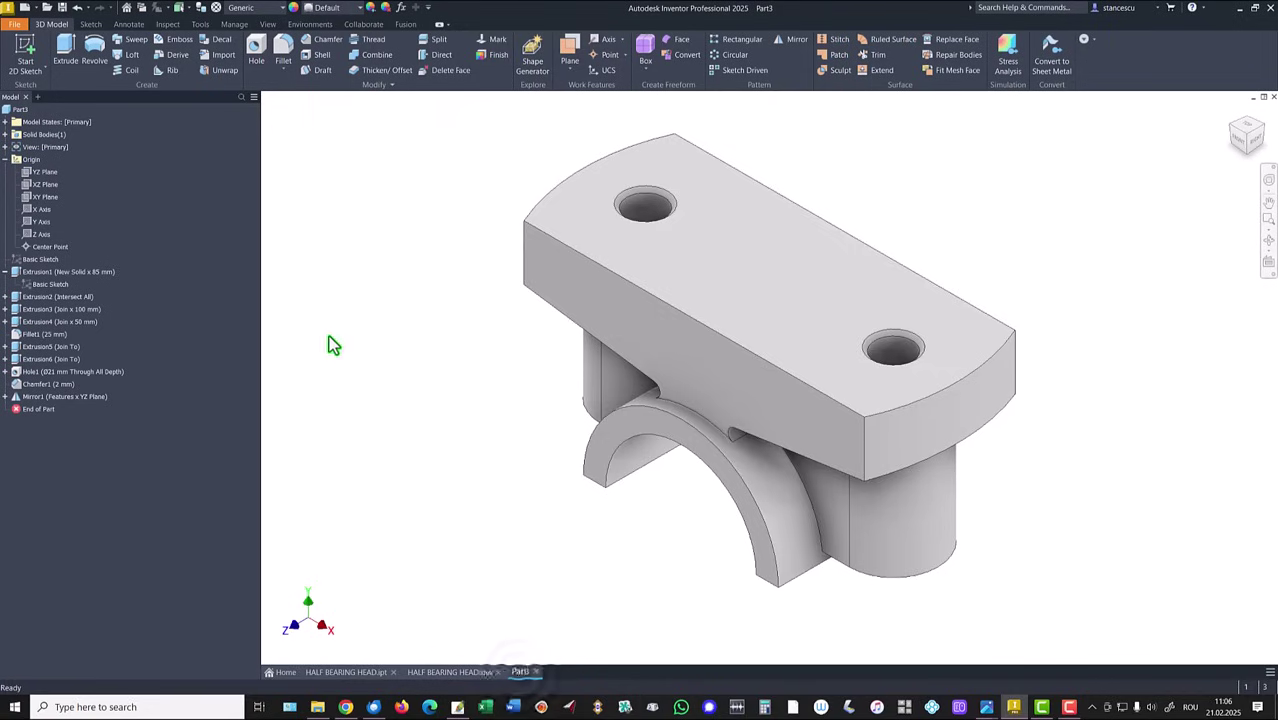
click(42, 196)
click(784, 372)
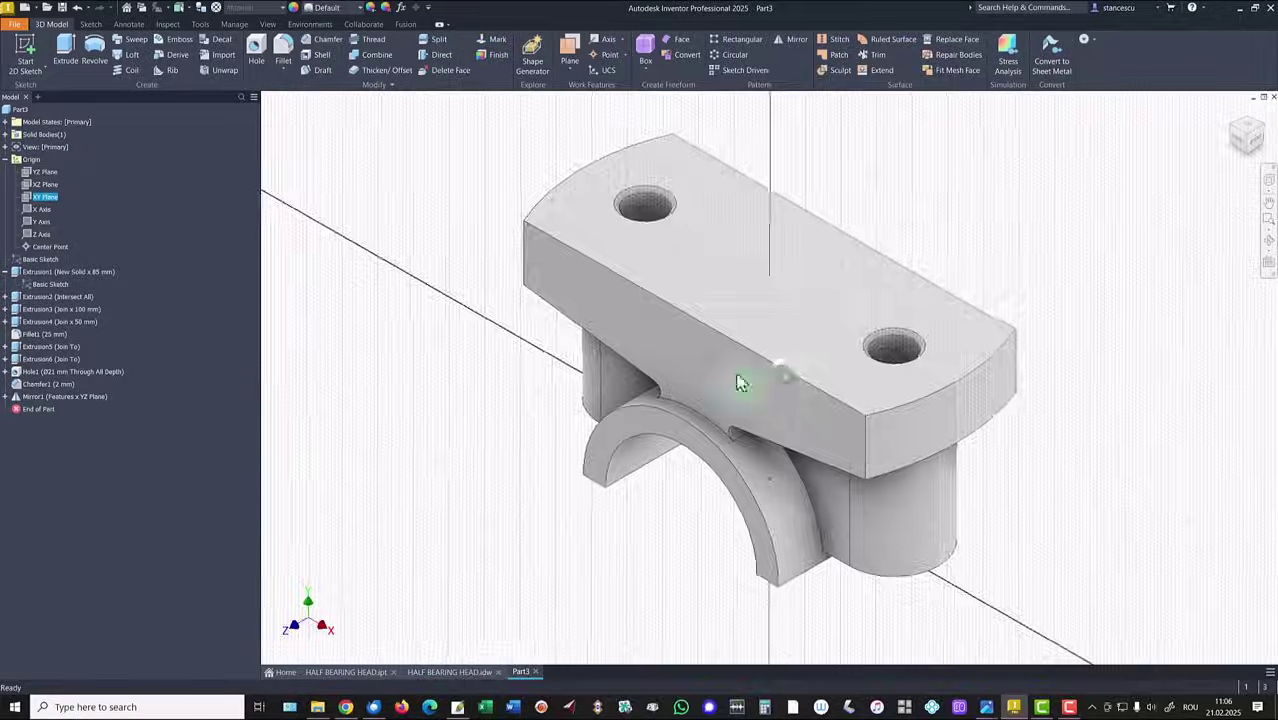
key(Home)
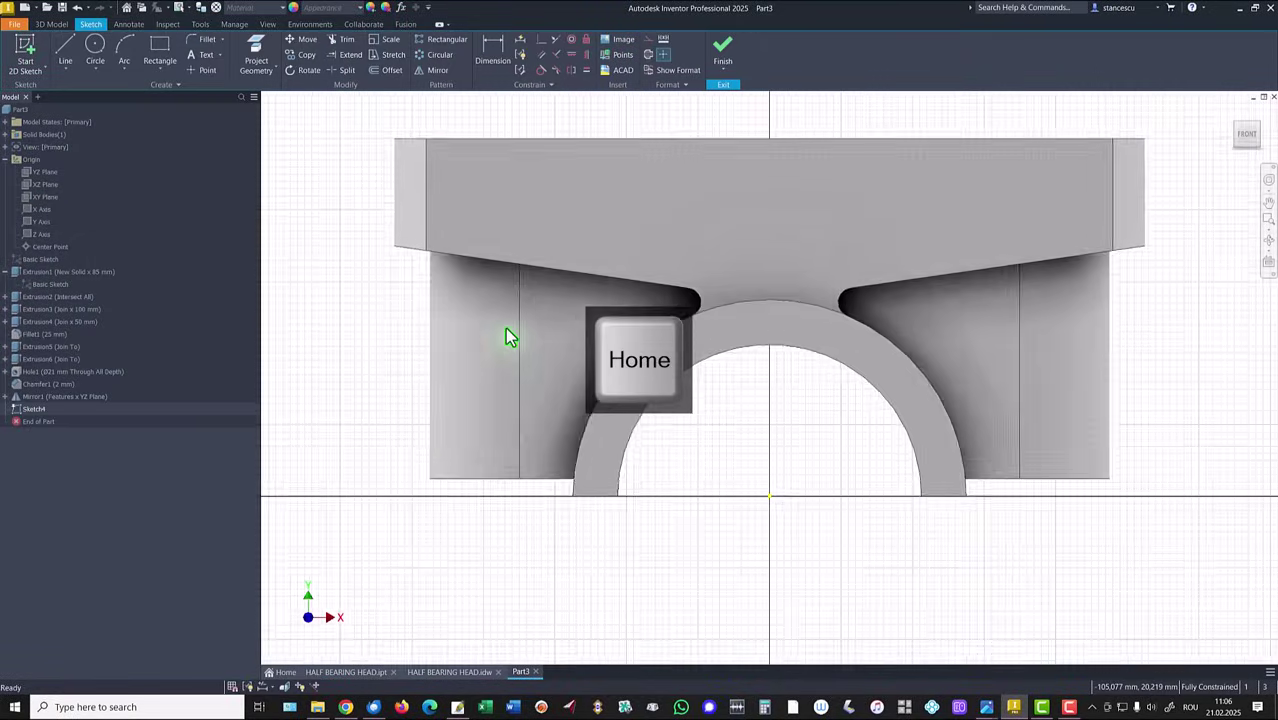
key(F7)
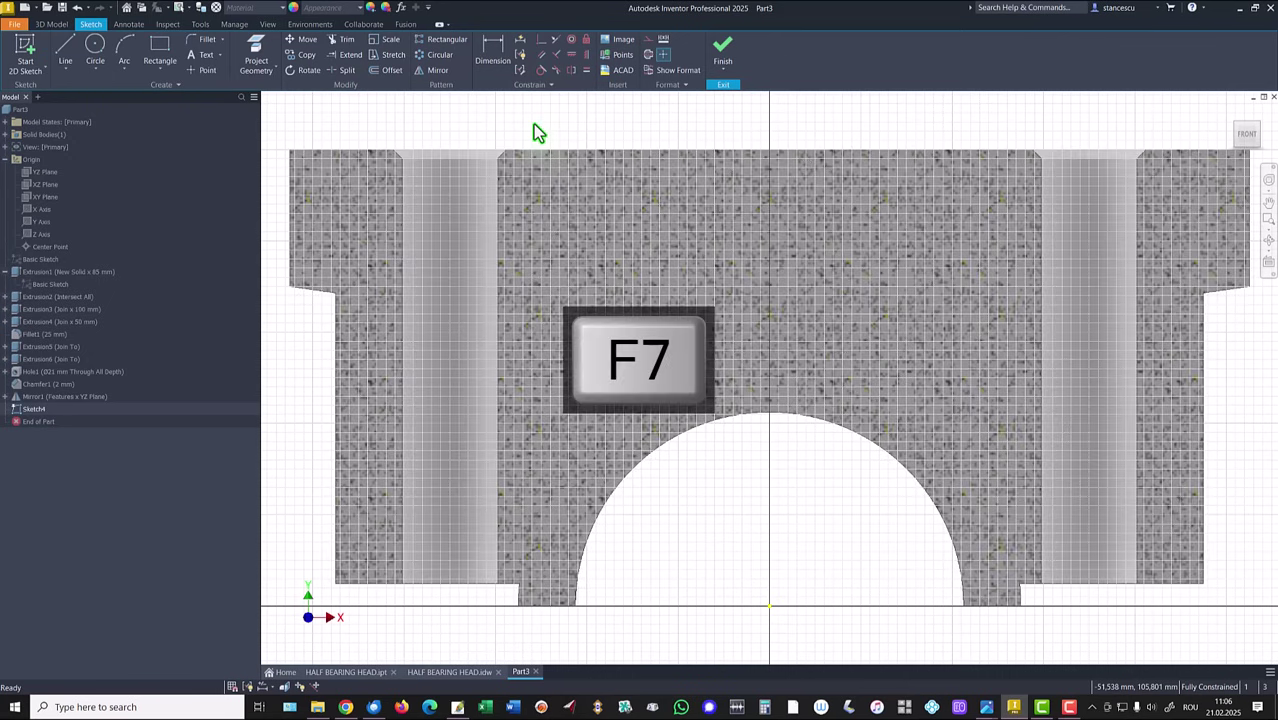
click(253, 62)
click(708, 153)
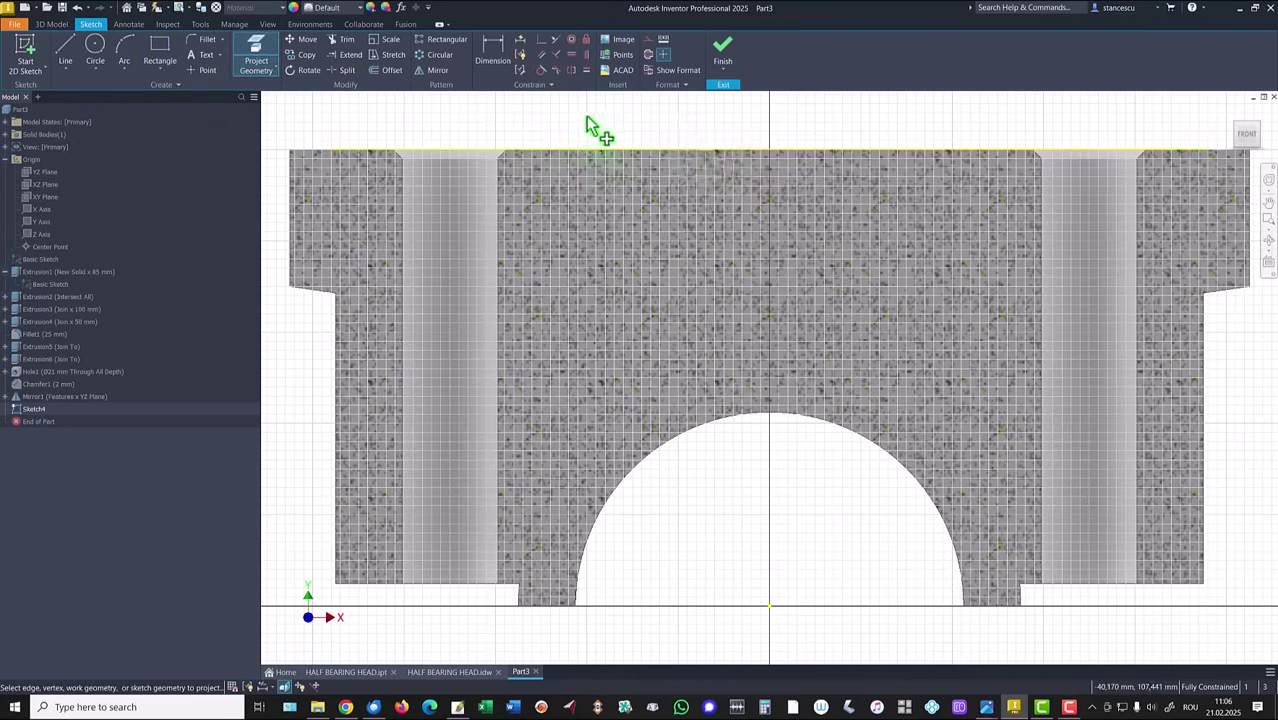
middle_drag(590, 136, 582, 232)
Draw the boss's half profile on the projected plate edge: a 26 mm line up from the middle, a horizontal top and a side slanting about 17°.
click(66, 55)
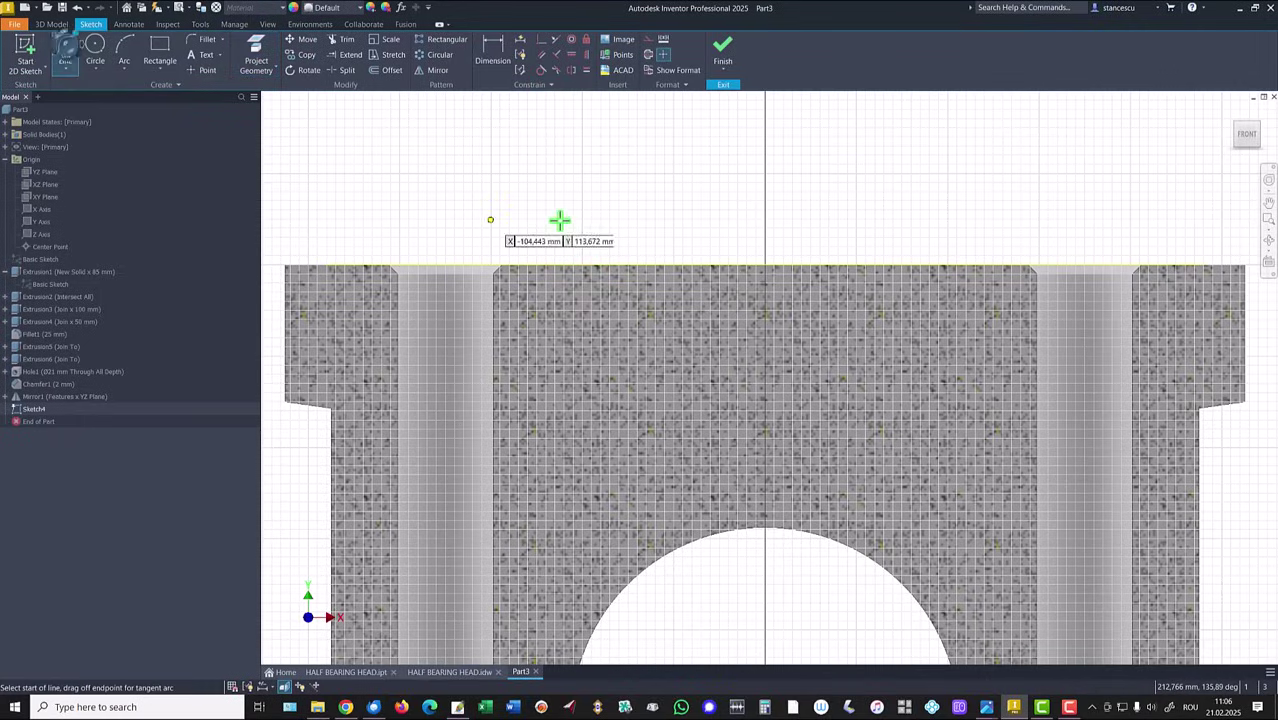
click(767, 265)
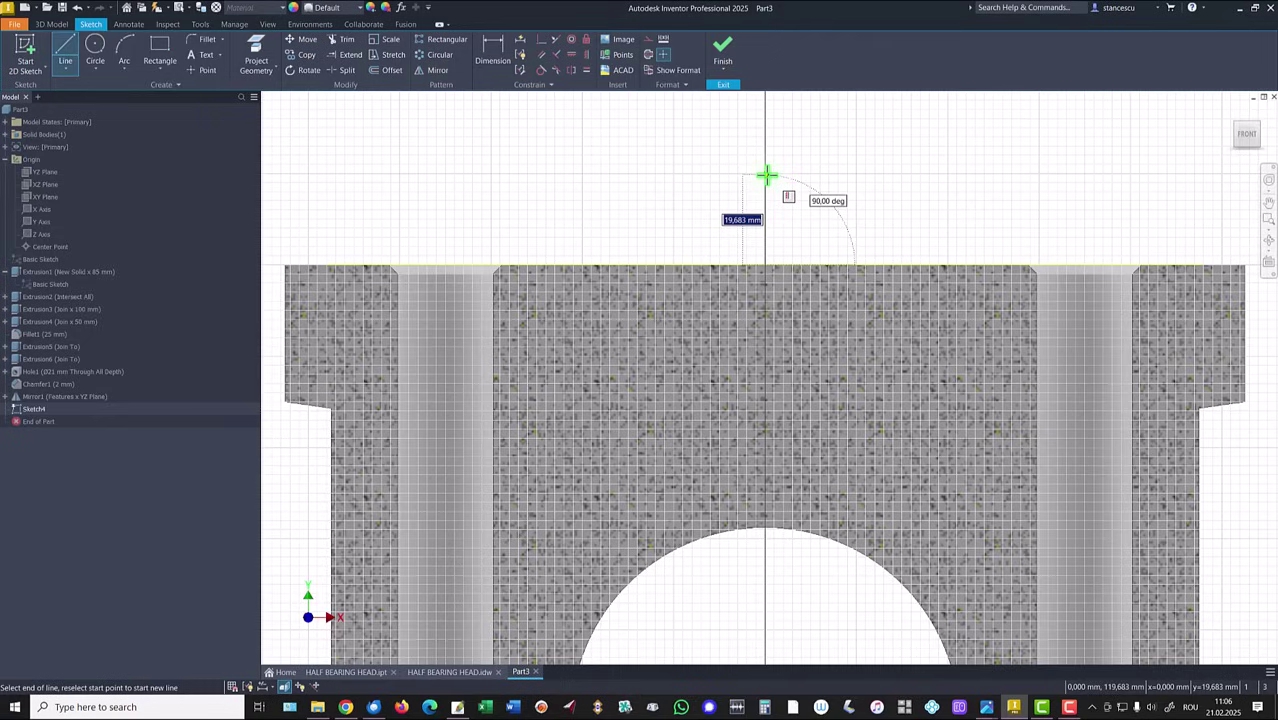
text(26)
key(Return)
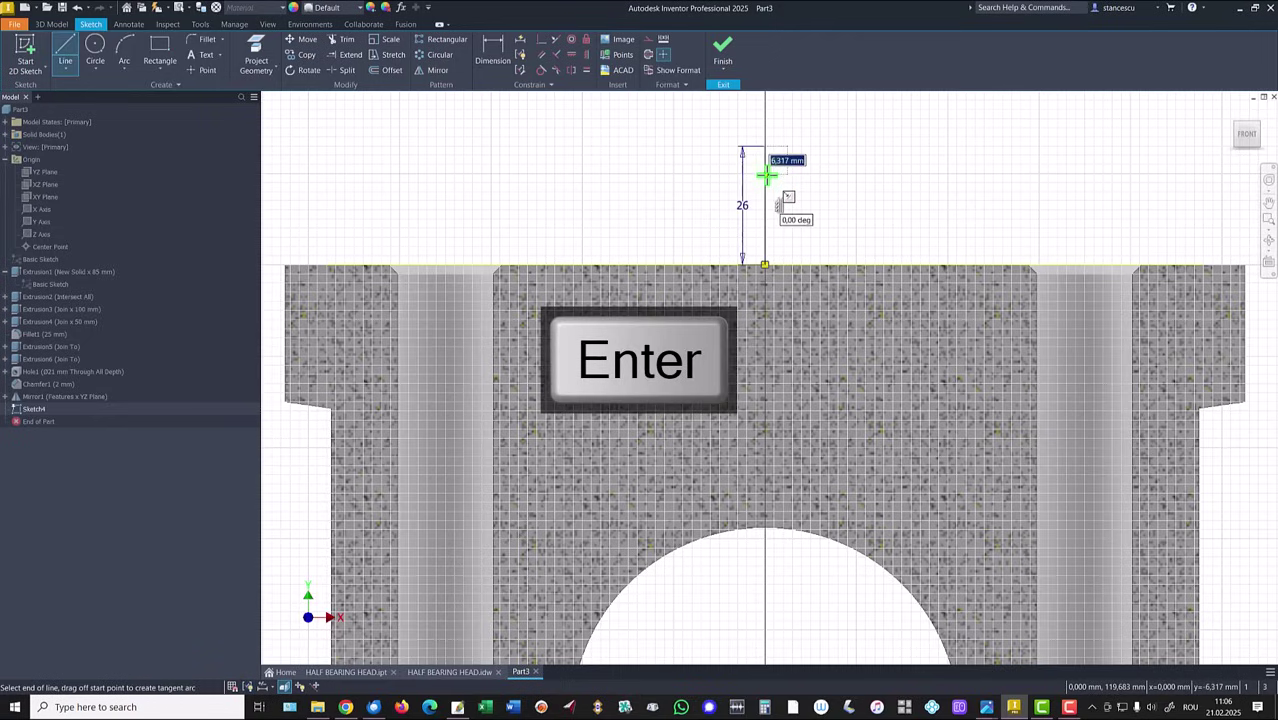
click(694, 146)
click(657, 265)
Dimension the angle between the profile's vertical line and its slanted side as 20/2 degrees.
click(492, 48)
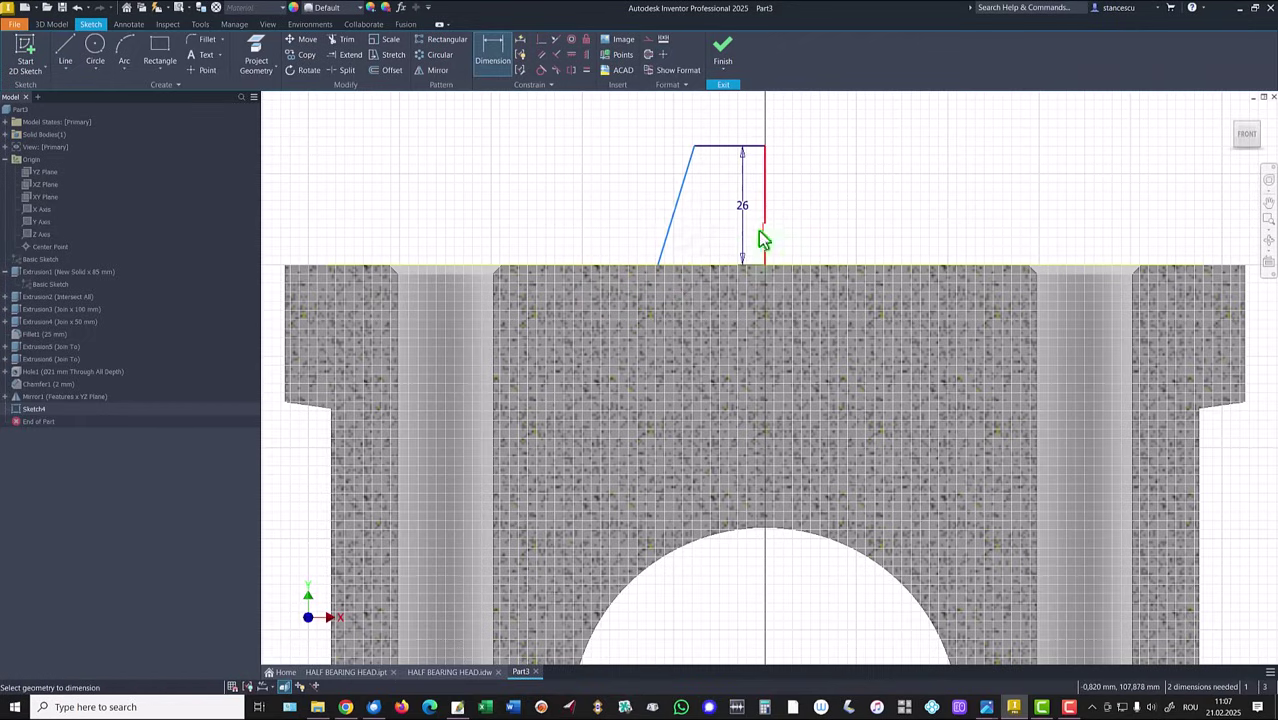
click(753, 234)
click(668, 232)
click(718, 244)
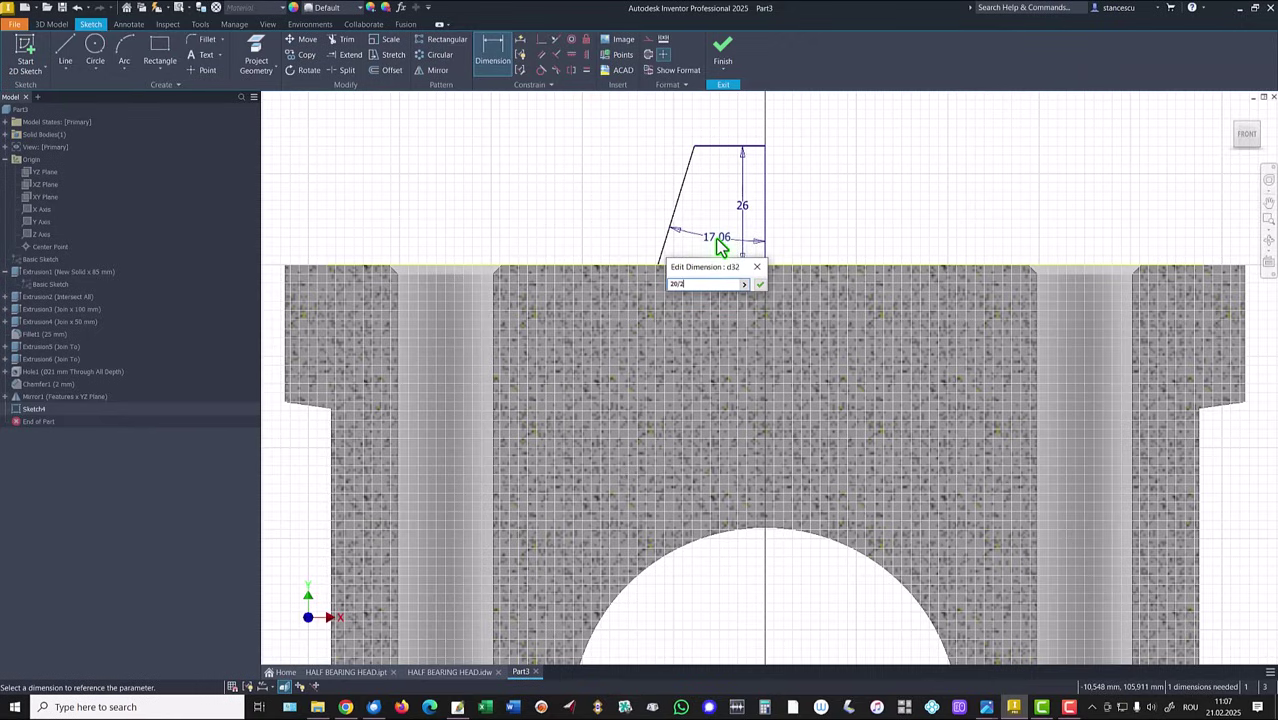
text(20/2)
key(Return)
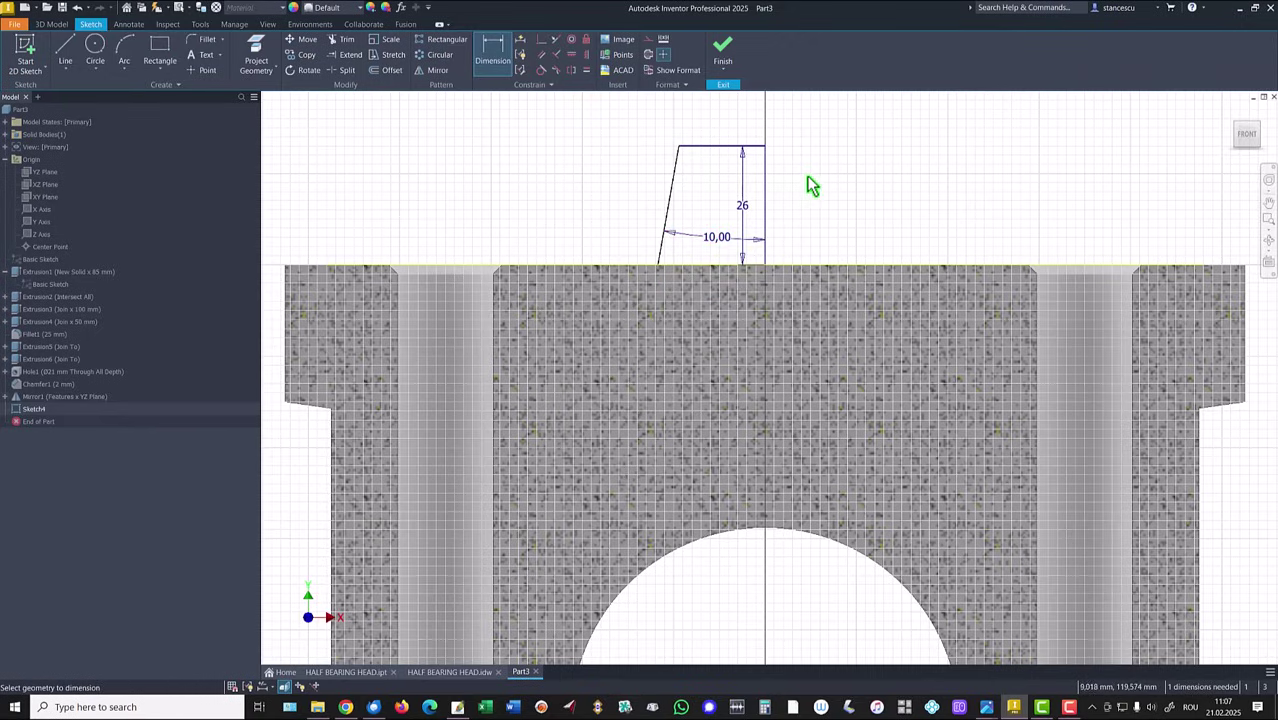
key(Escape)
Convert the profile's vertical line to a centerline and dimension the top corner about it as a 40 mm diameter.
click(766, 192)
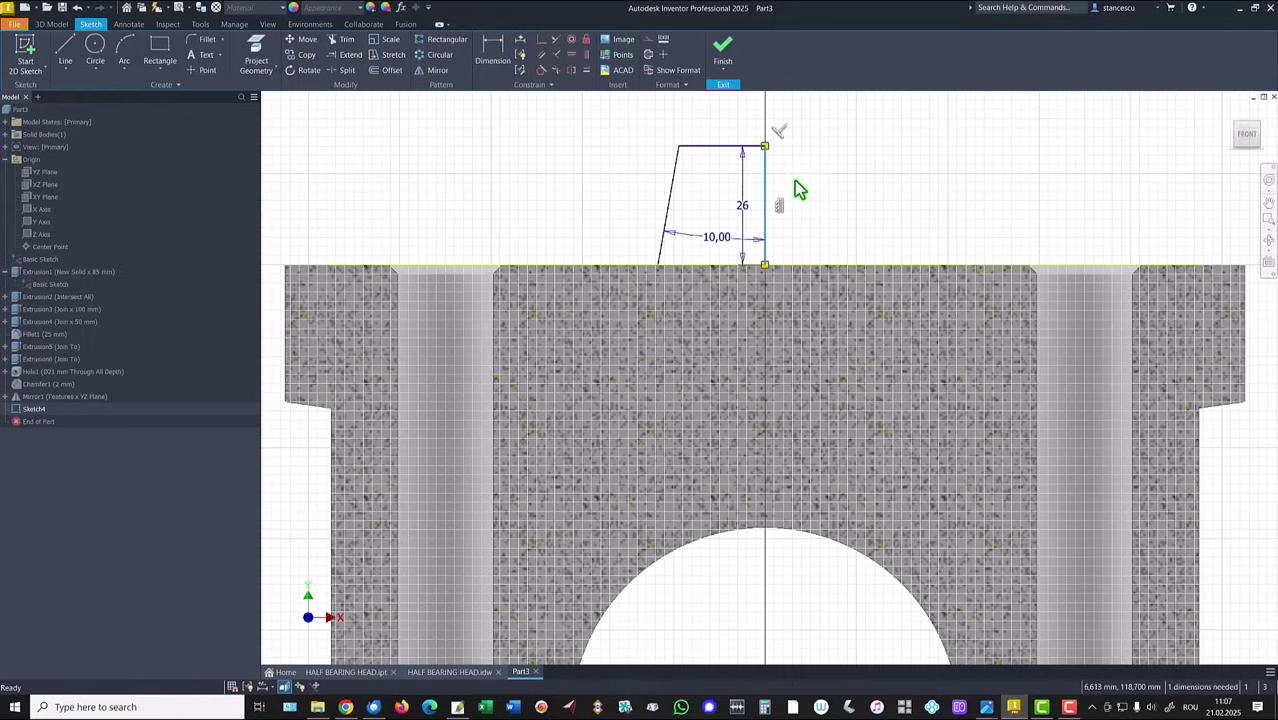
right_click(808, 215)
click(856, 211)
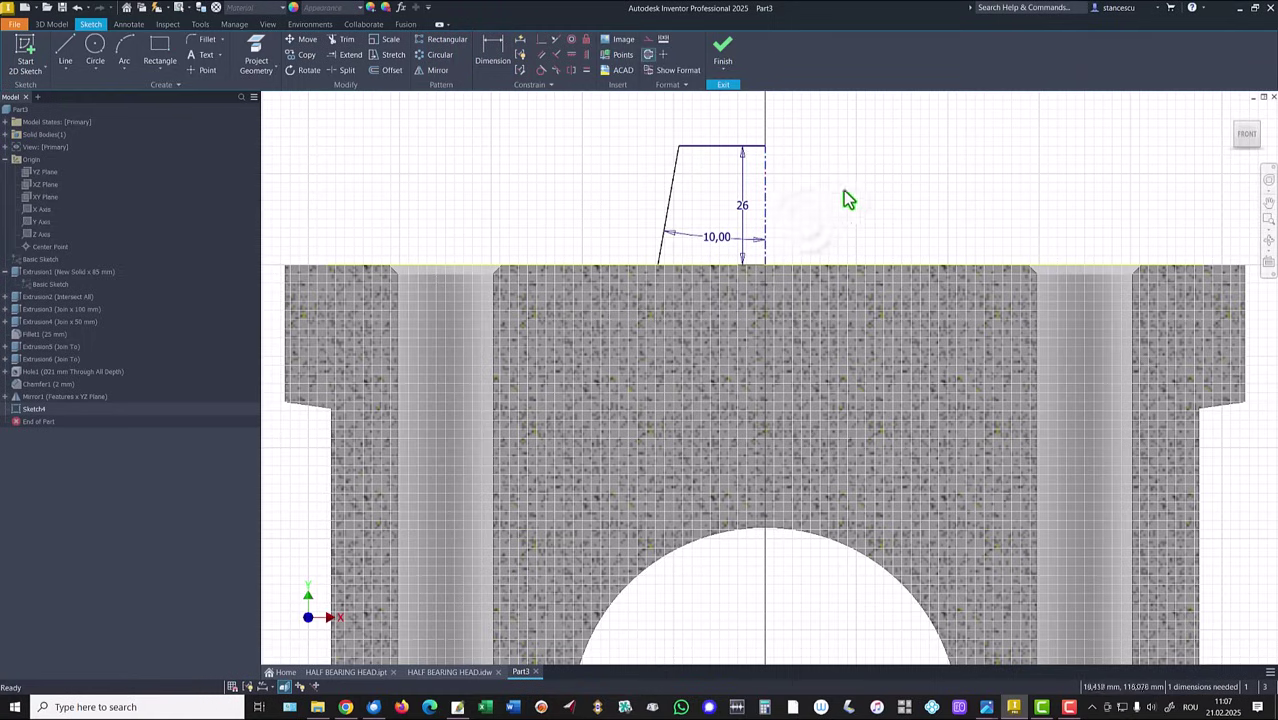
click(492, 55)
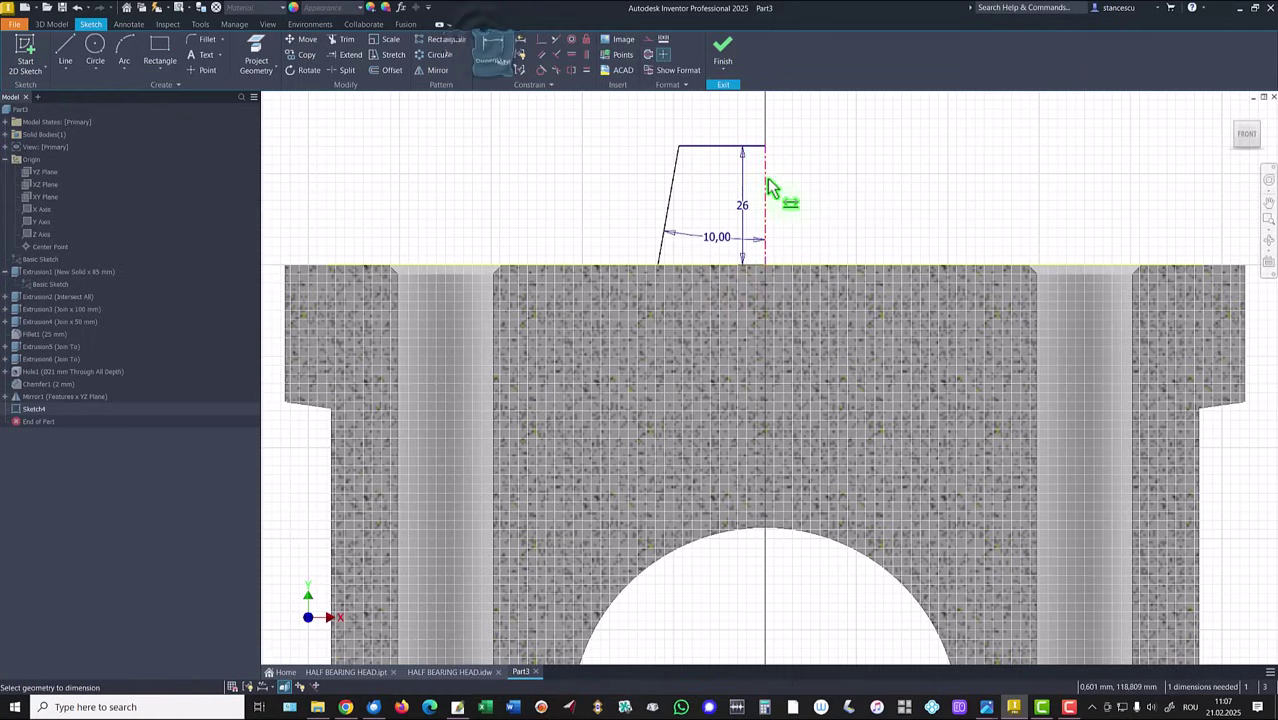
click(678, 148)
click(736, 120)
text(40)
key(Return)
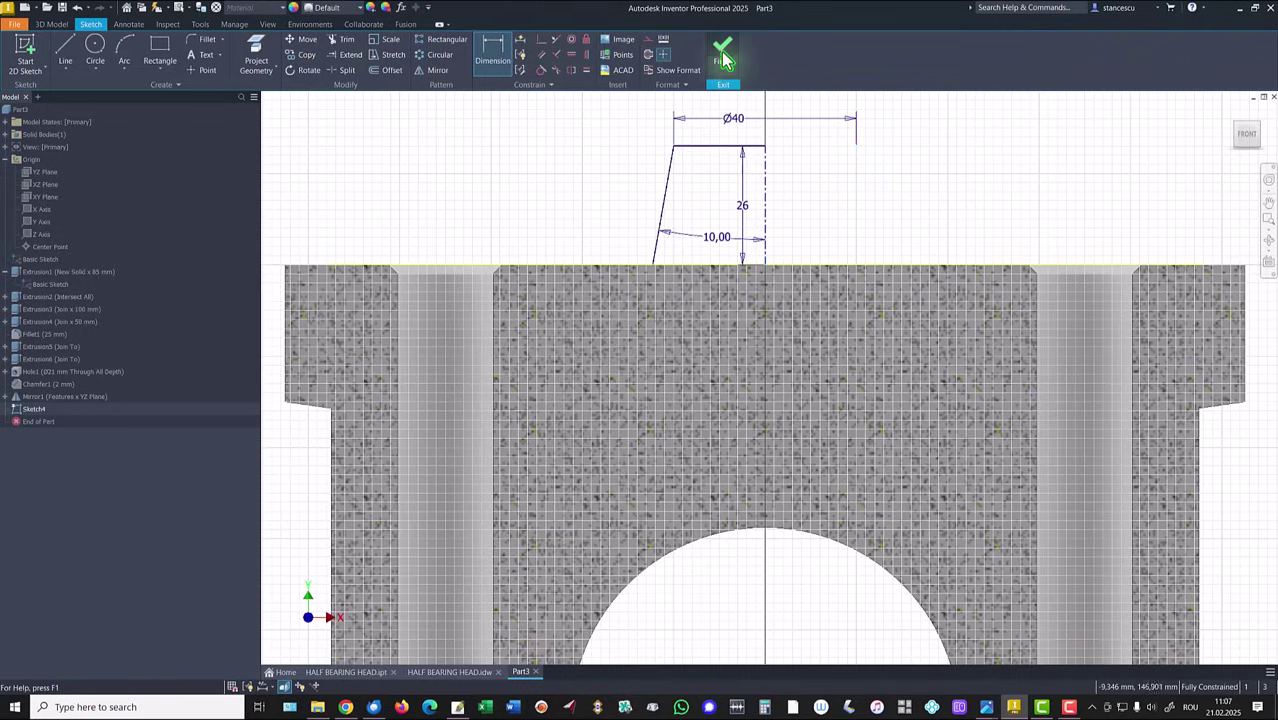
Finish the sketch and revolve the profile a full 360° around its centerline, joined to the plate as the boss.
click(722, 48)
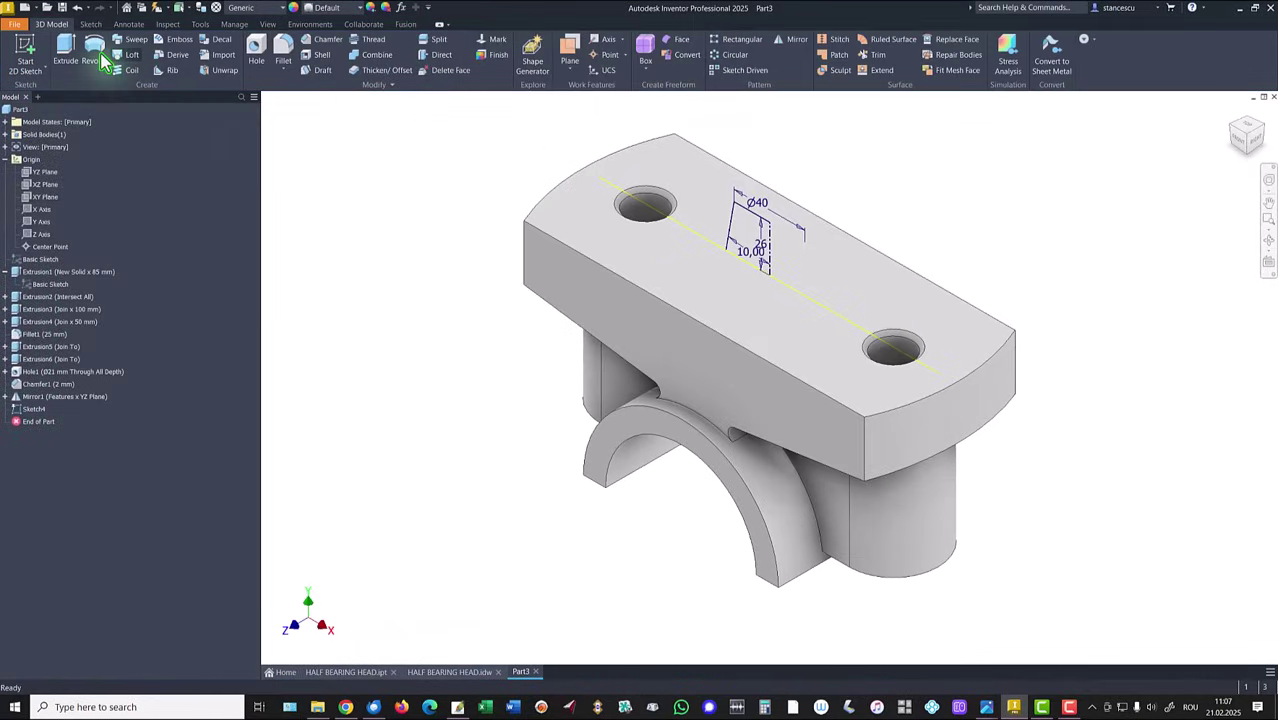
click(94, 52)
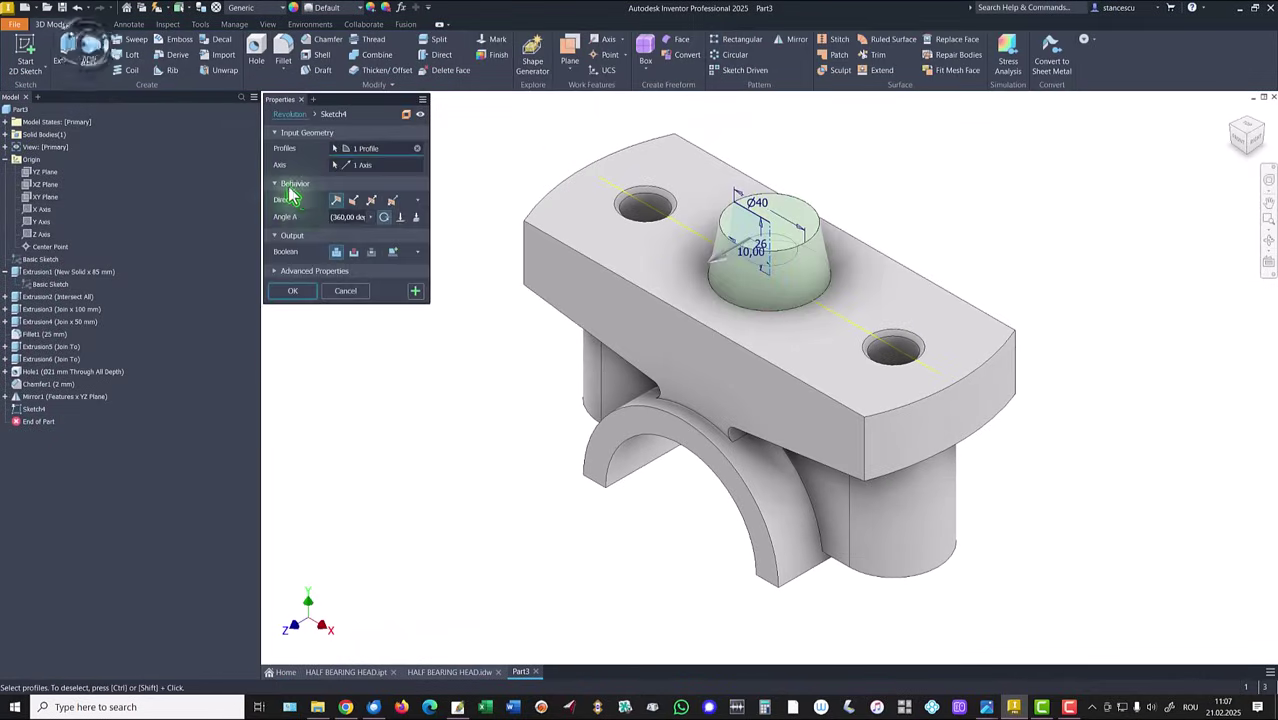
click(293, 291)
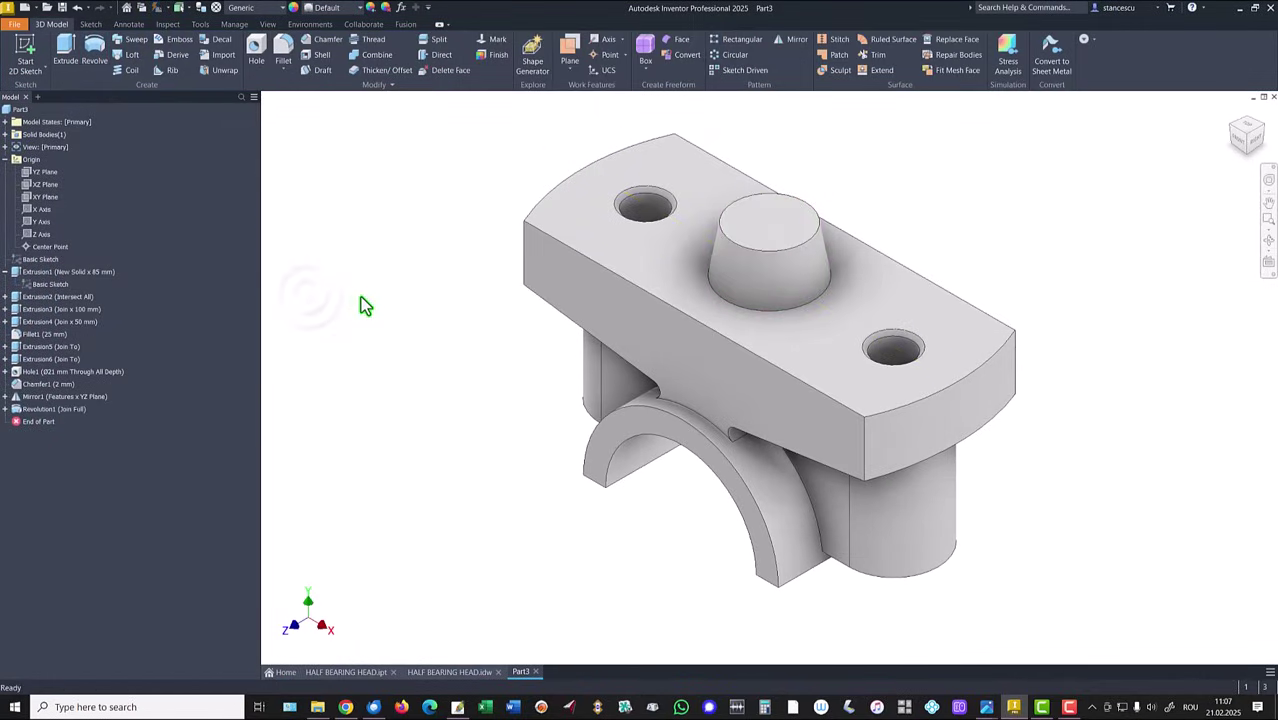
key(F6)
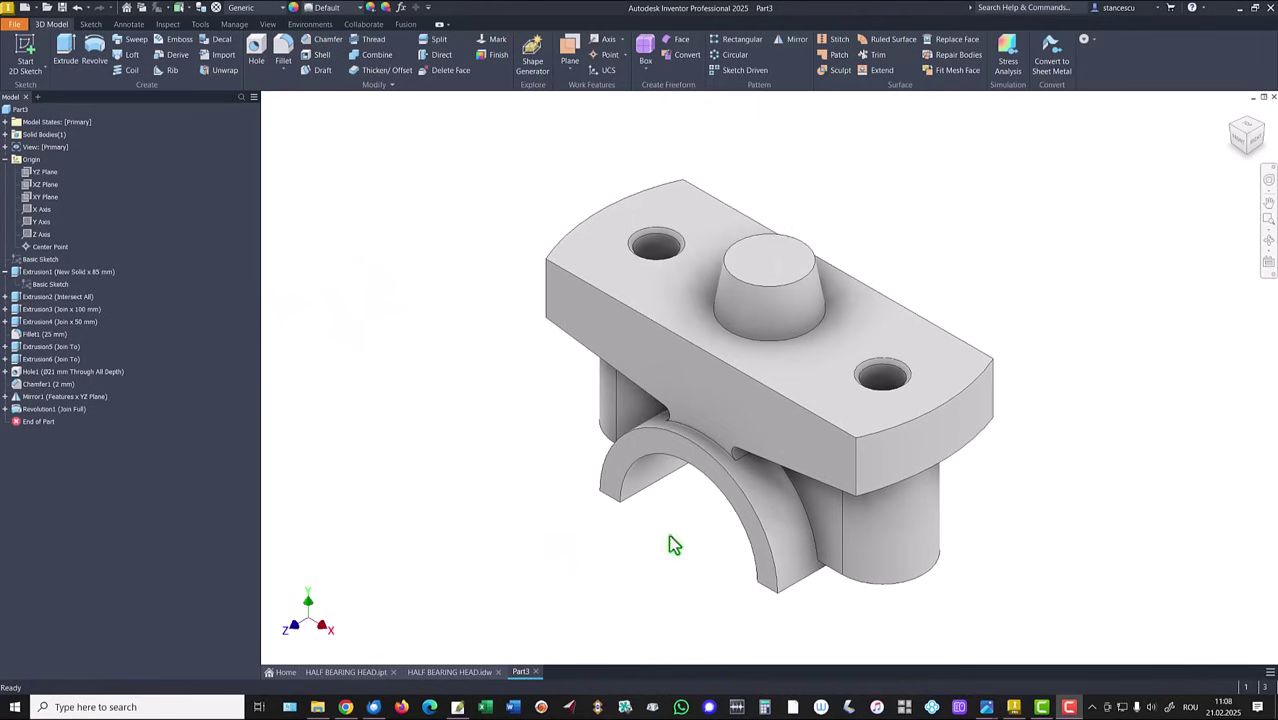
Examine section A-A in the HALF BEARING HEAD drawing for the boss's thread size, its depths and the small bore below.
click(450, 673)
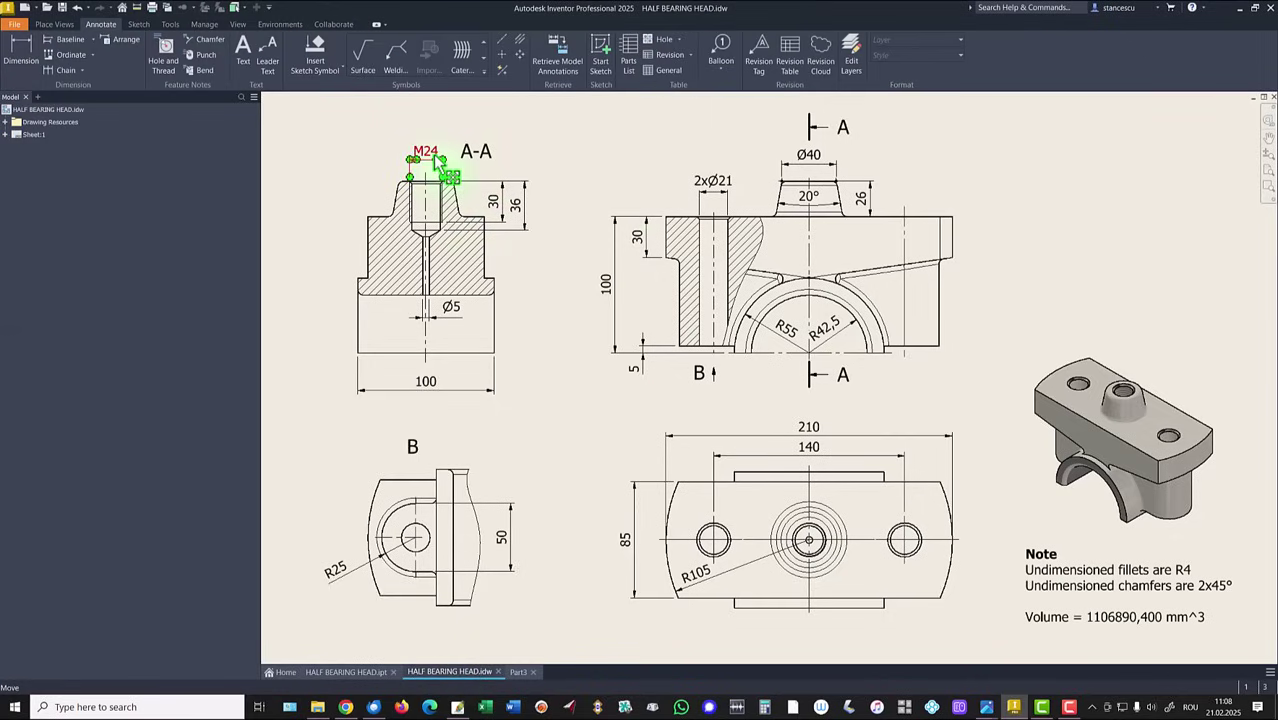
click(510, 229)
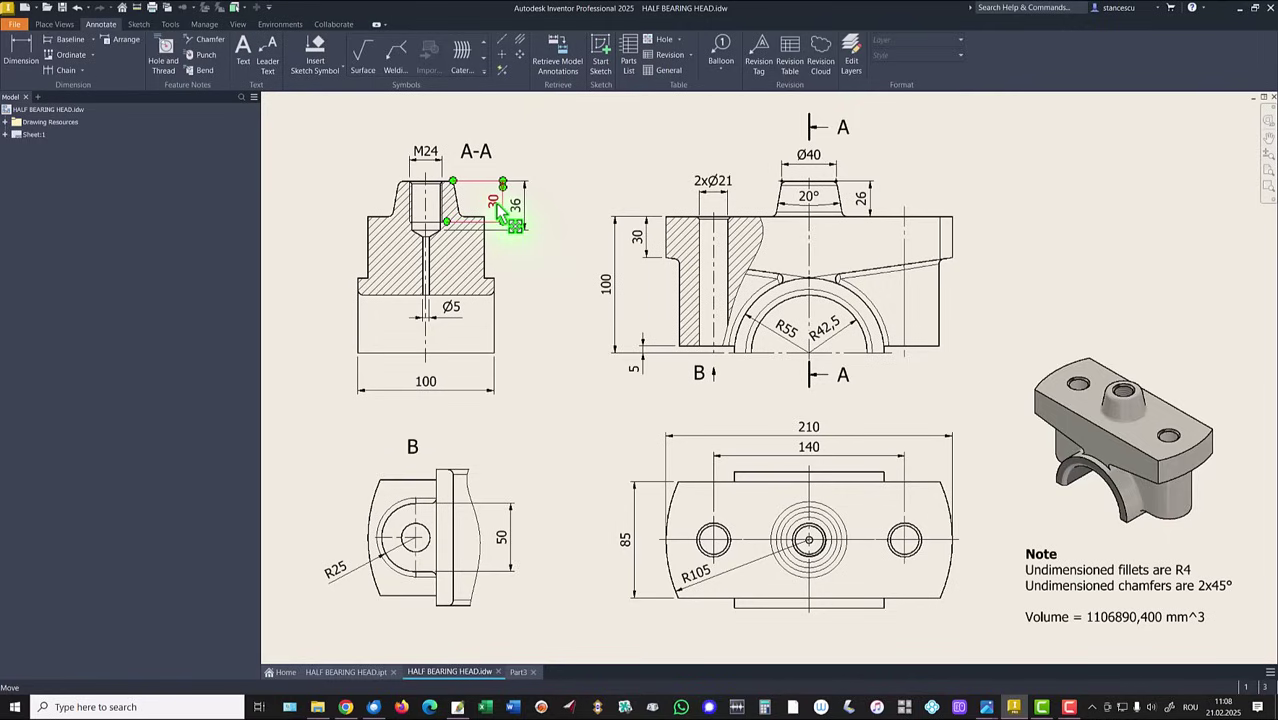
click(522, 222)
click(532, 264)
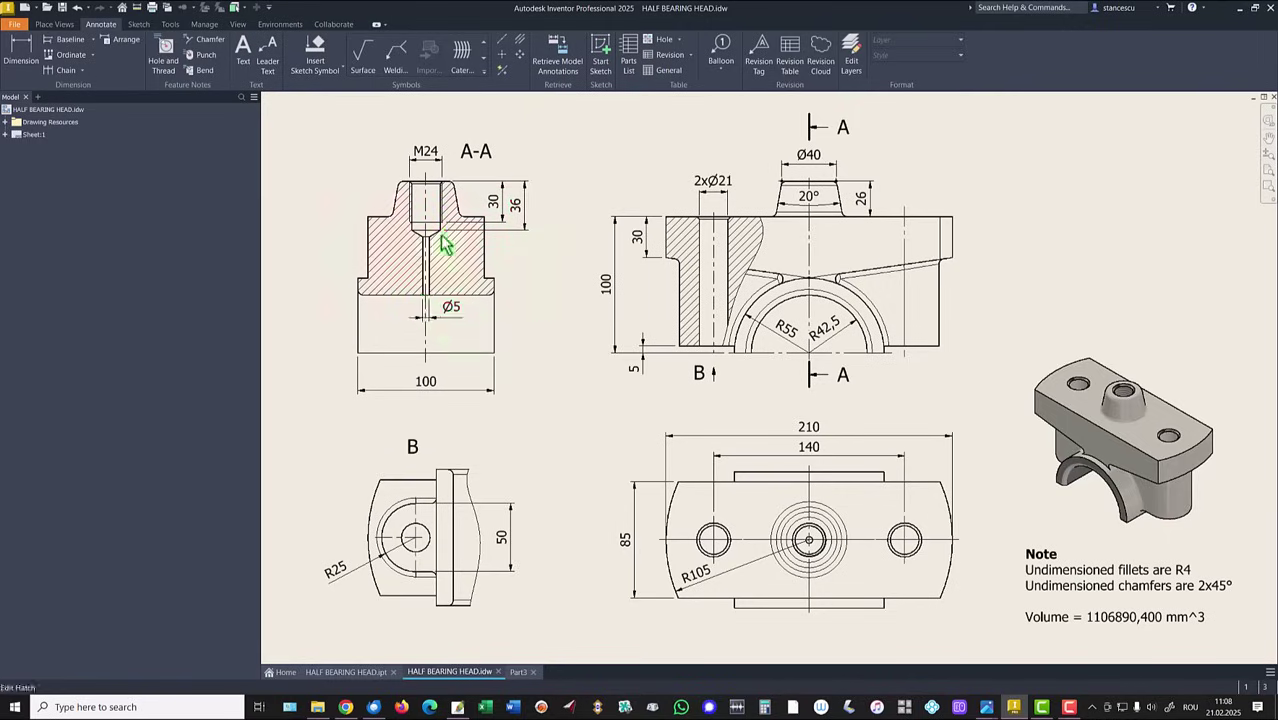
click(537, 293)
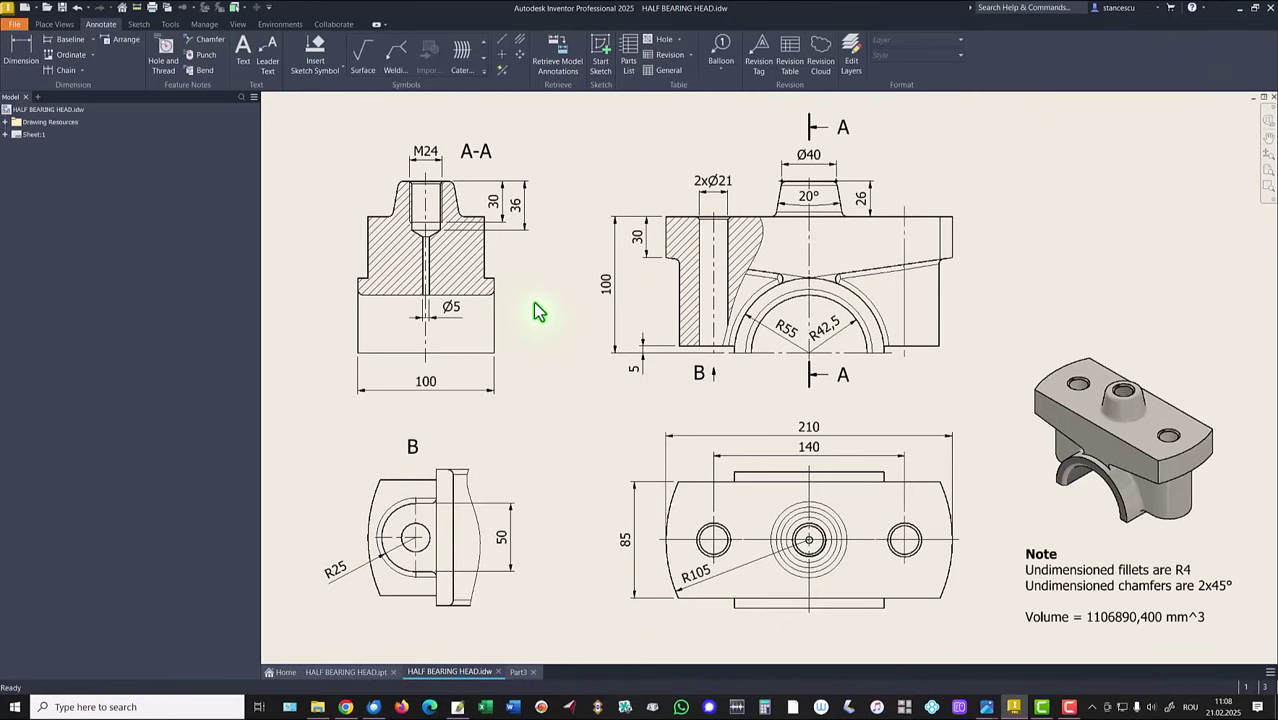
click(490, 627)
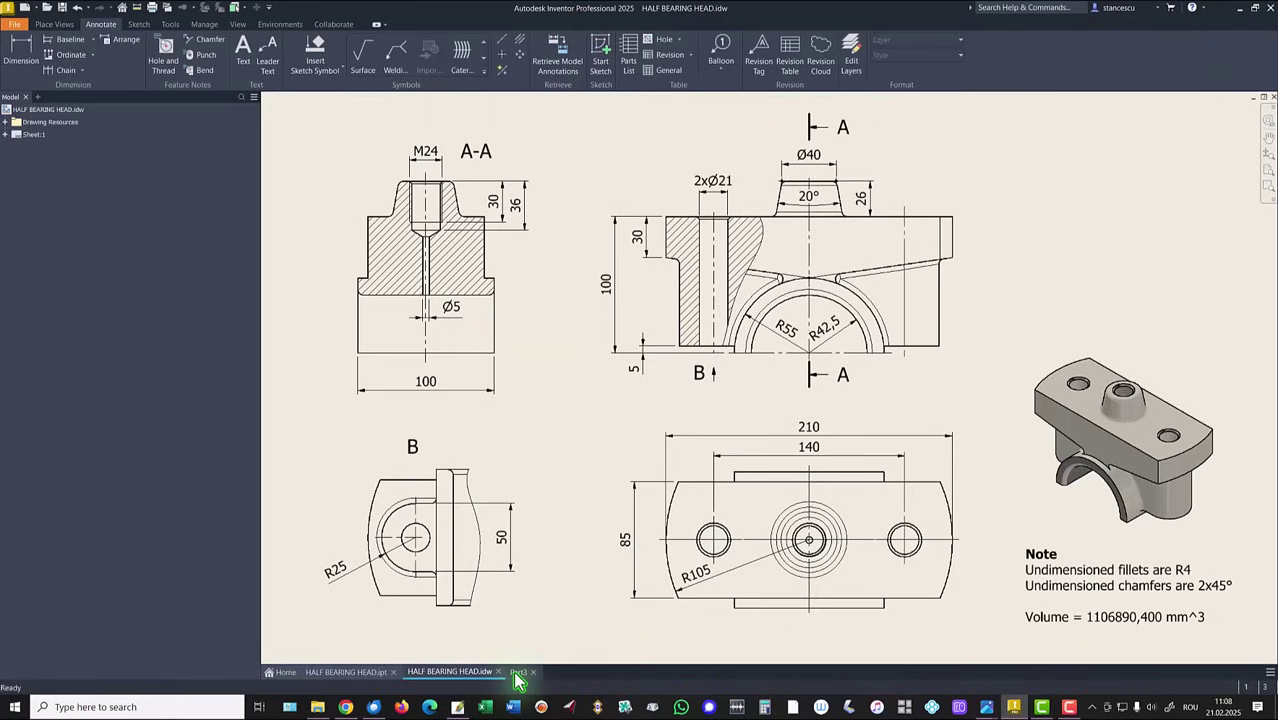
Back in Part3, set up a tapped hole with an ISO Metric profile M24x3 thread, concentric with the boss's top face.
click(517, 673)
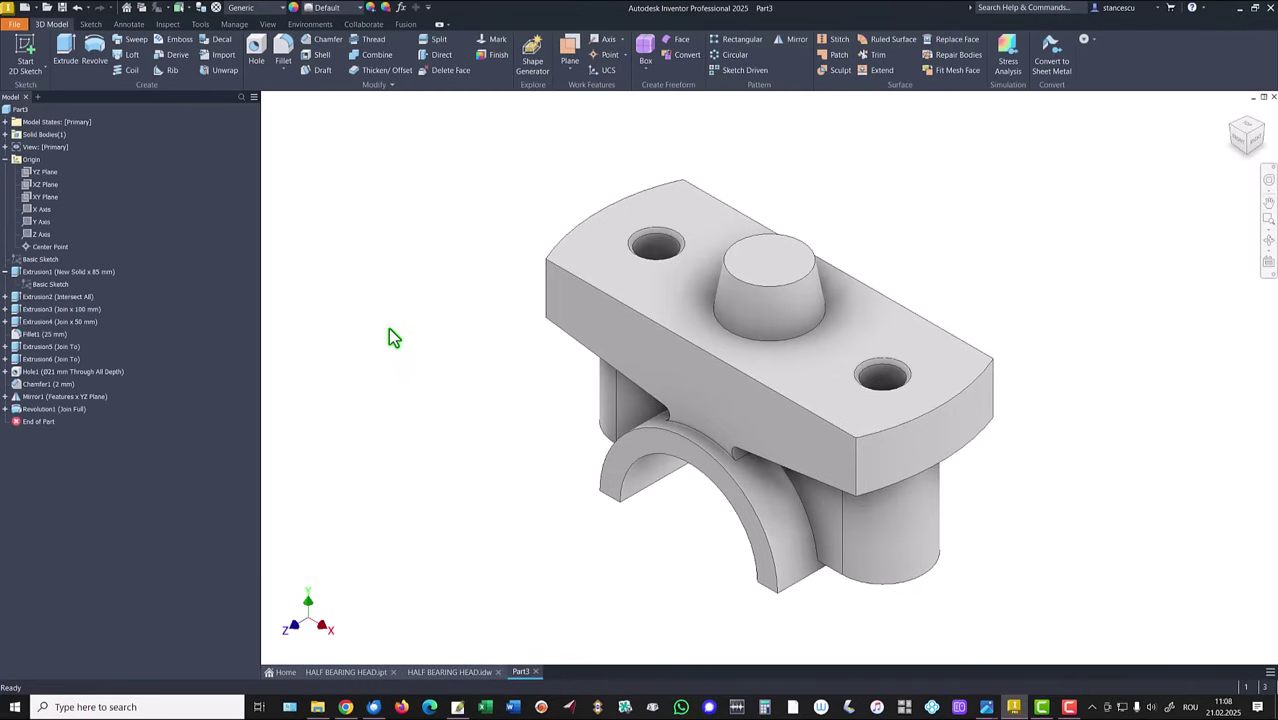
click(256, 62)
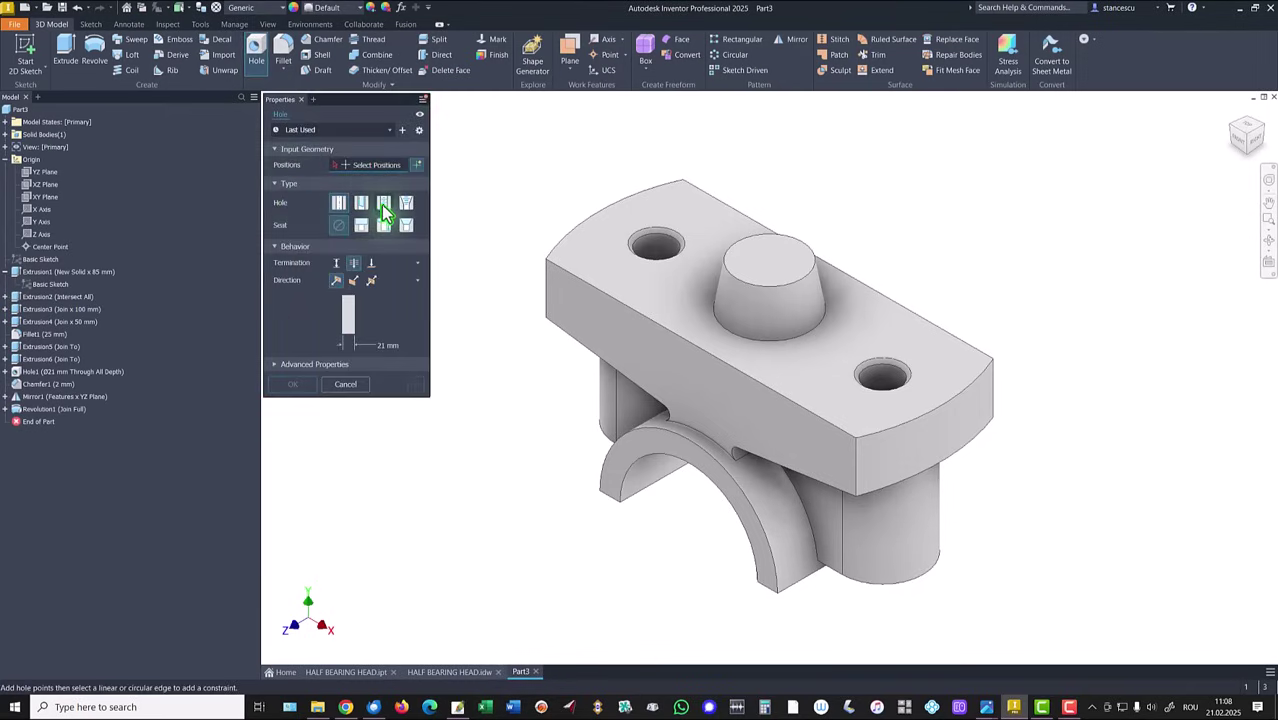
click(384, 205)
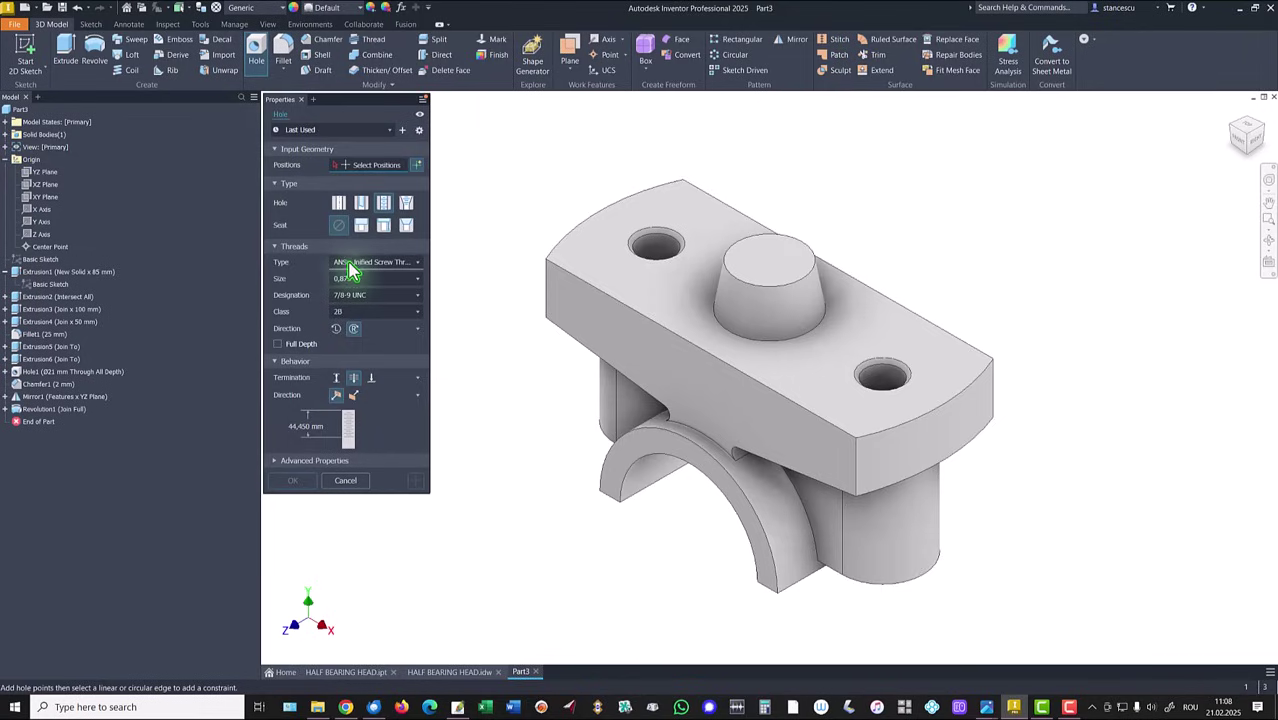
click(350, 264)
click(362, 310)
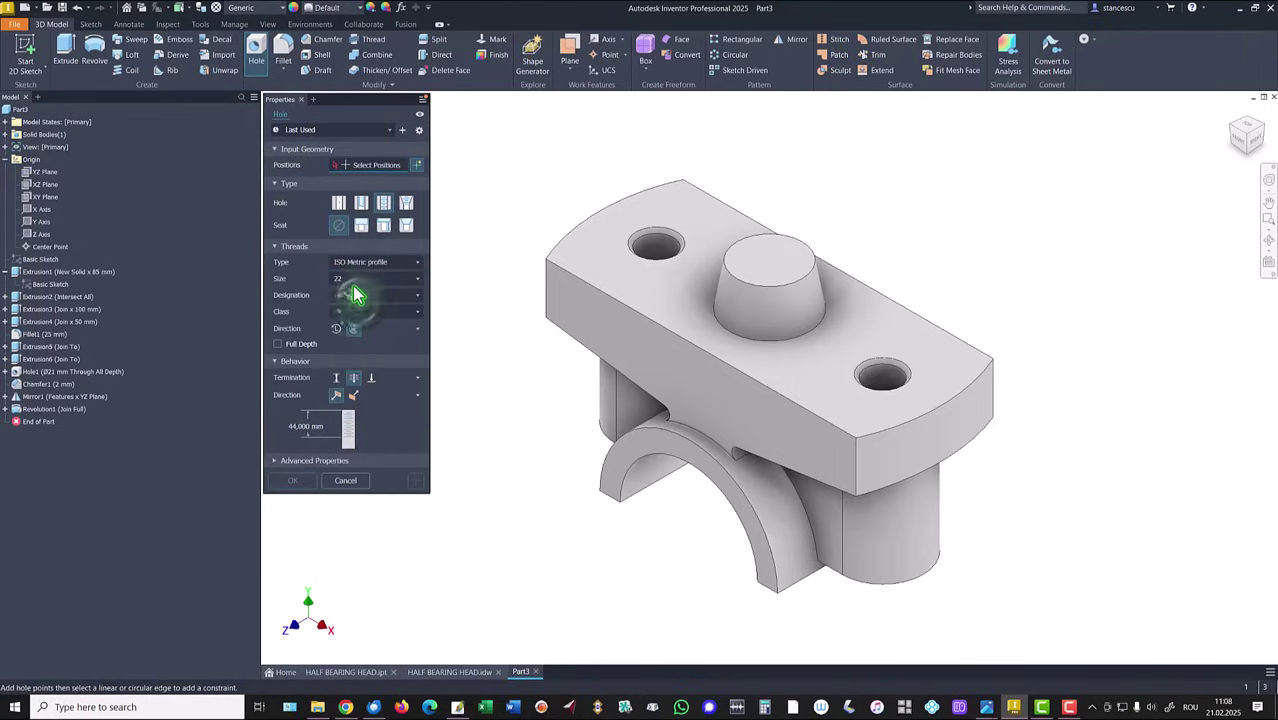
click(353, 281)
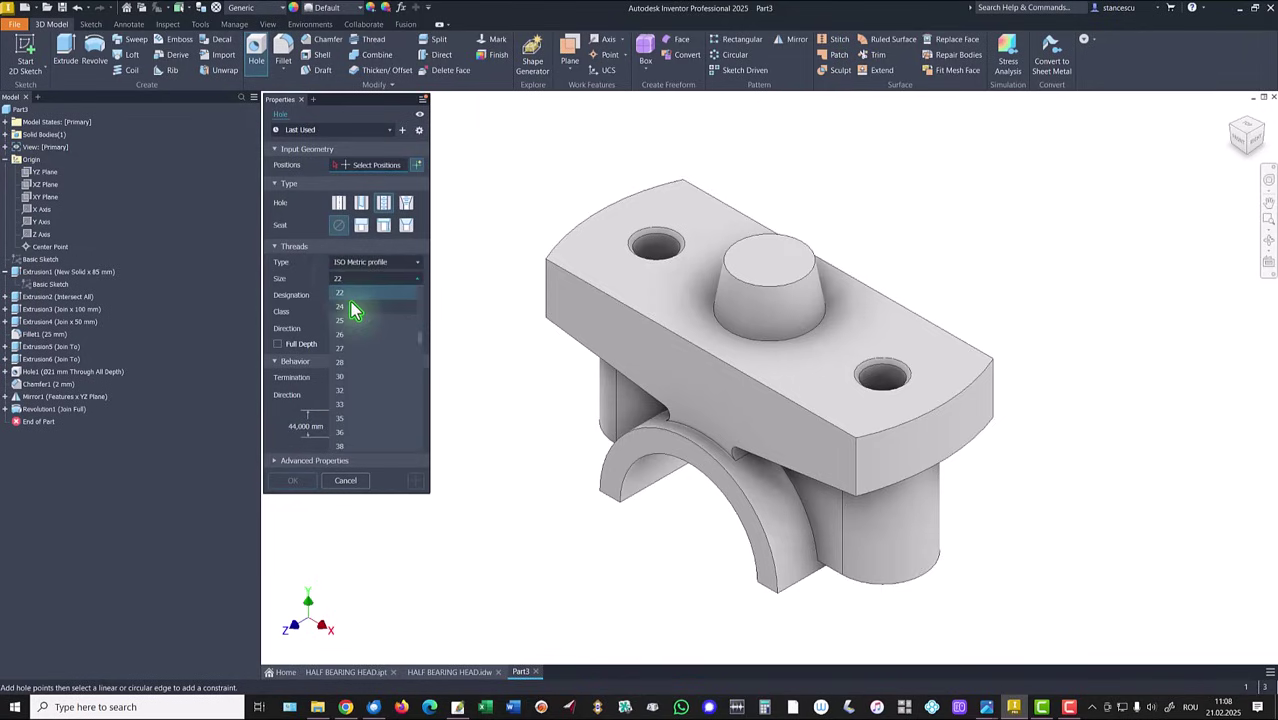
click(350, 308)
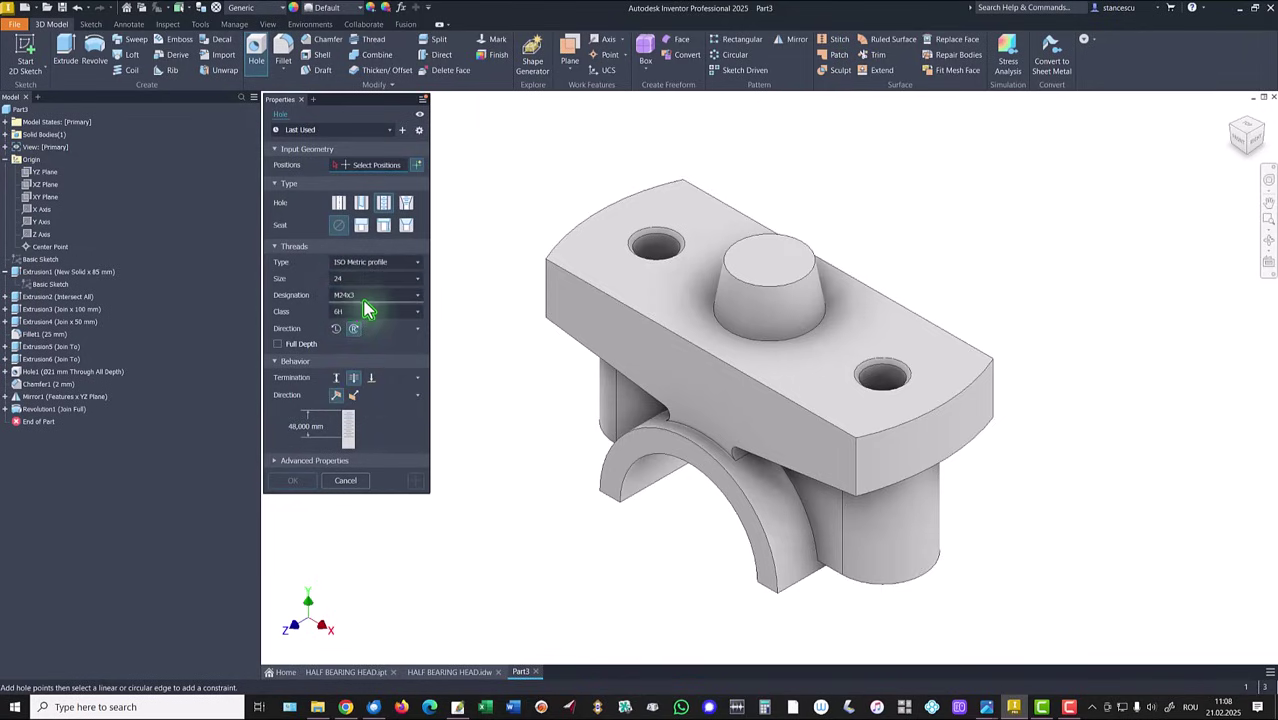
click(752, 265)
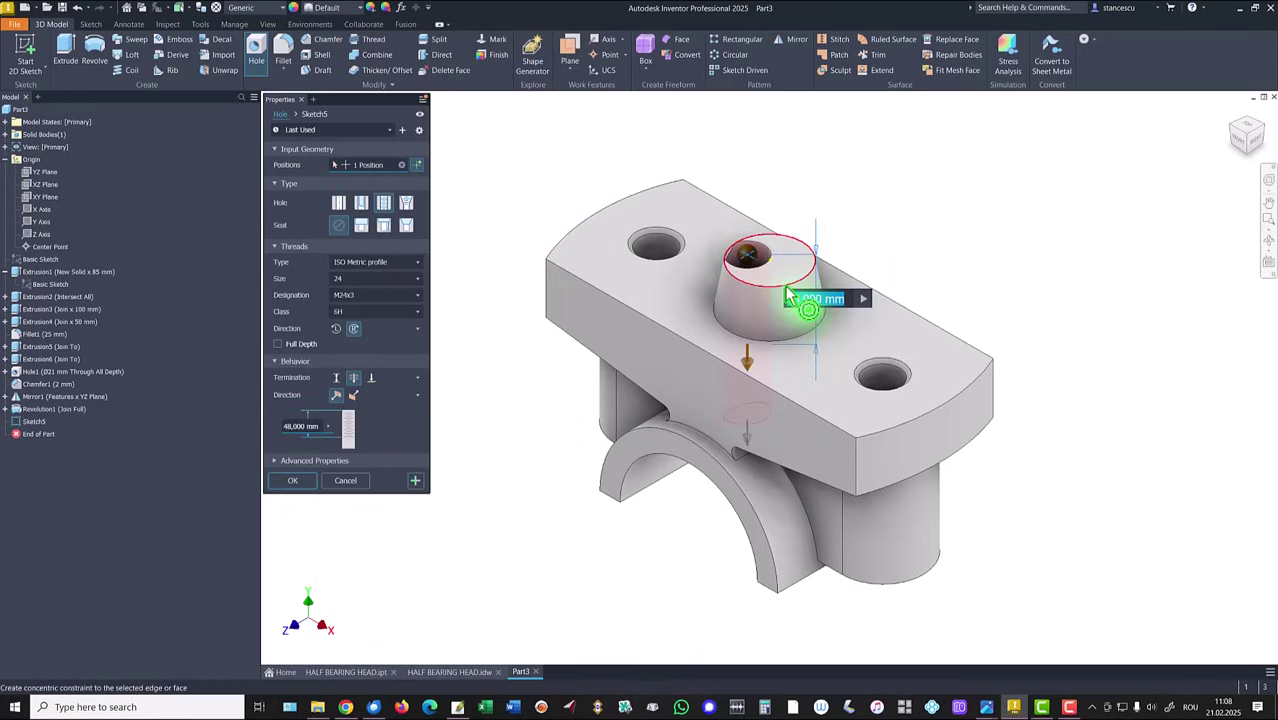
click(787, 288)
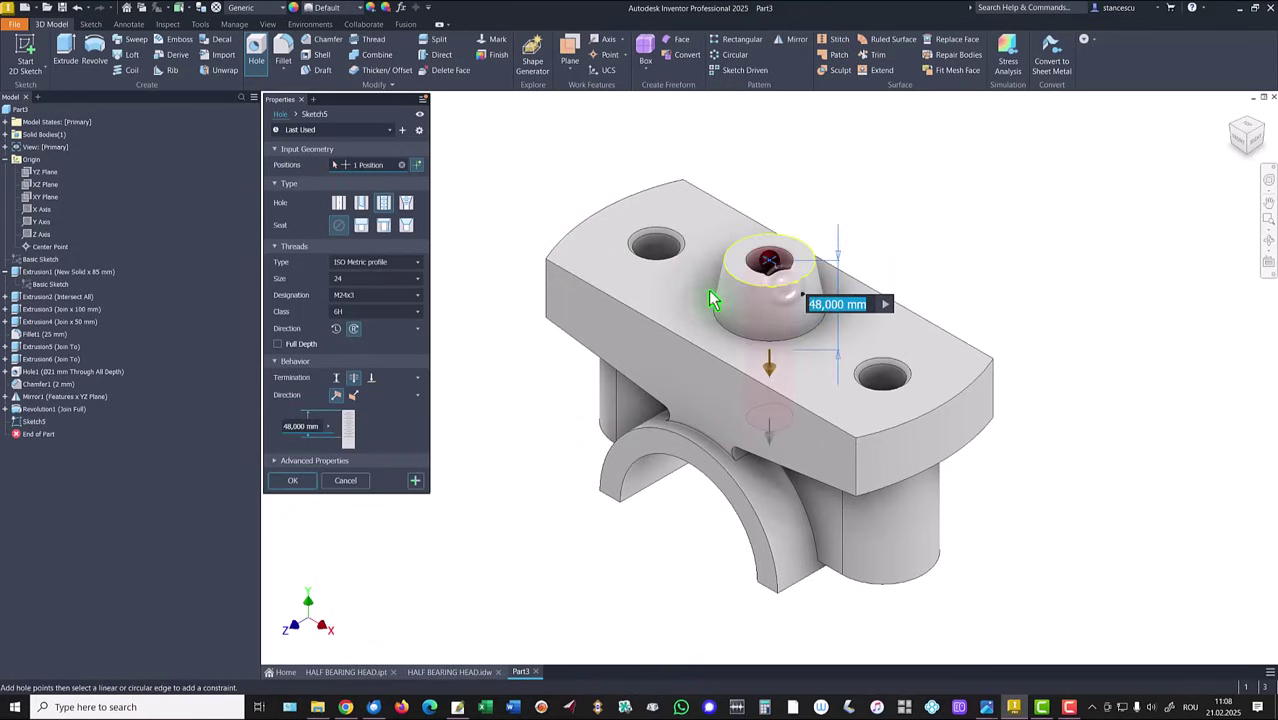
Terminate the tapped hole by distance with a 30 mm thread depth and a 36 mm hole depth, and create it.
click(337, 383)
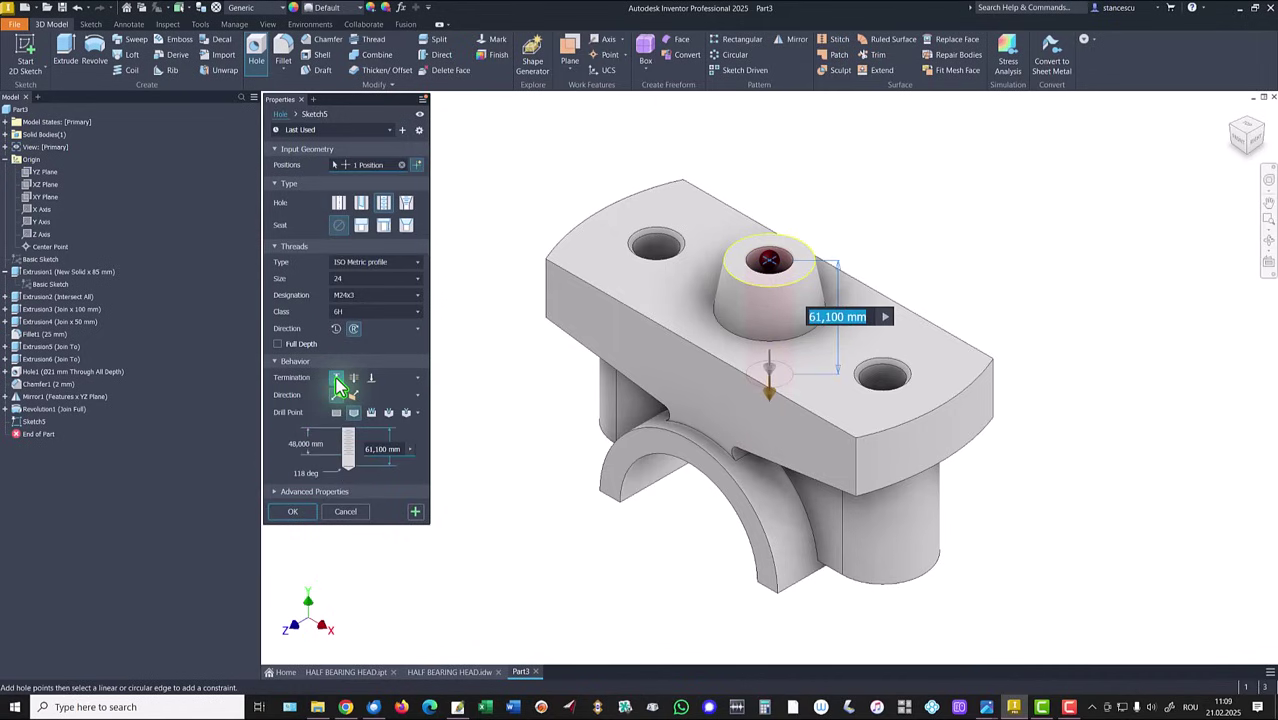
click(301, 447)
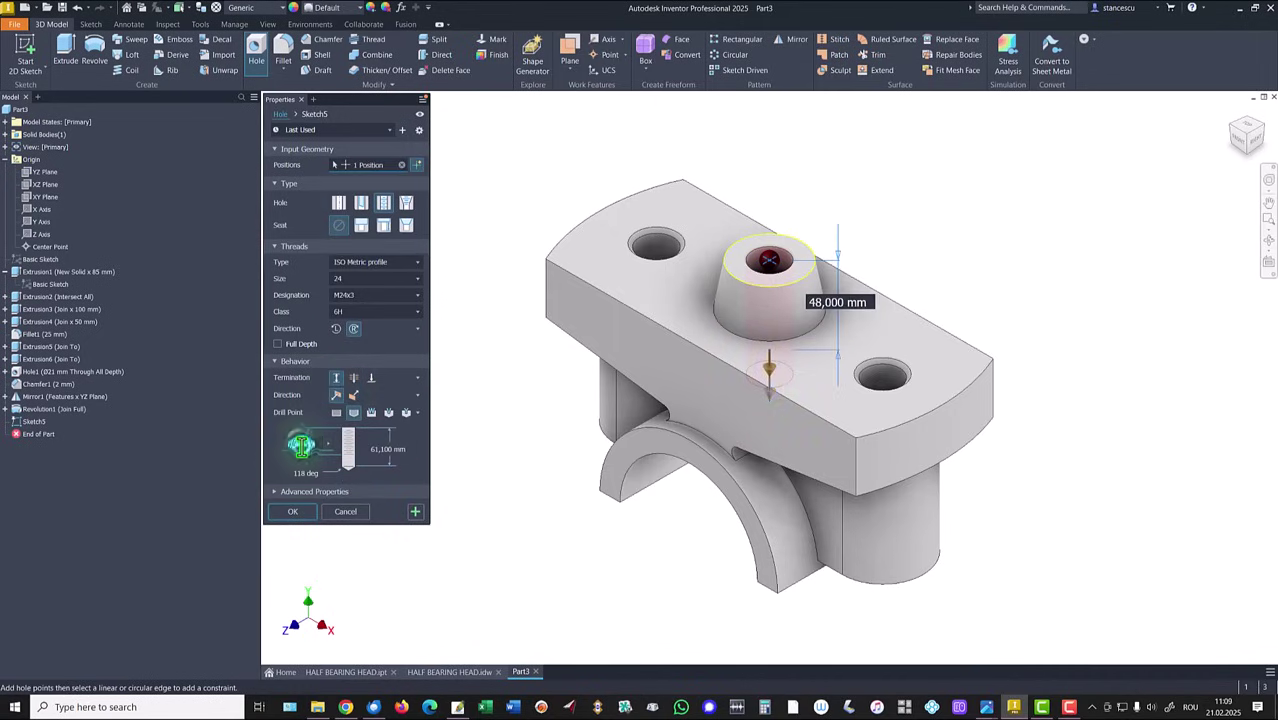
text(30)
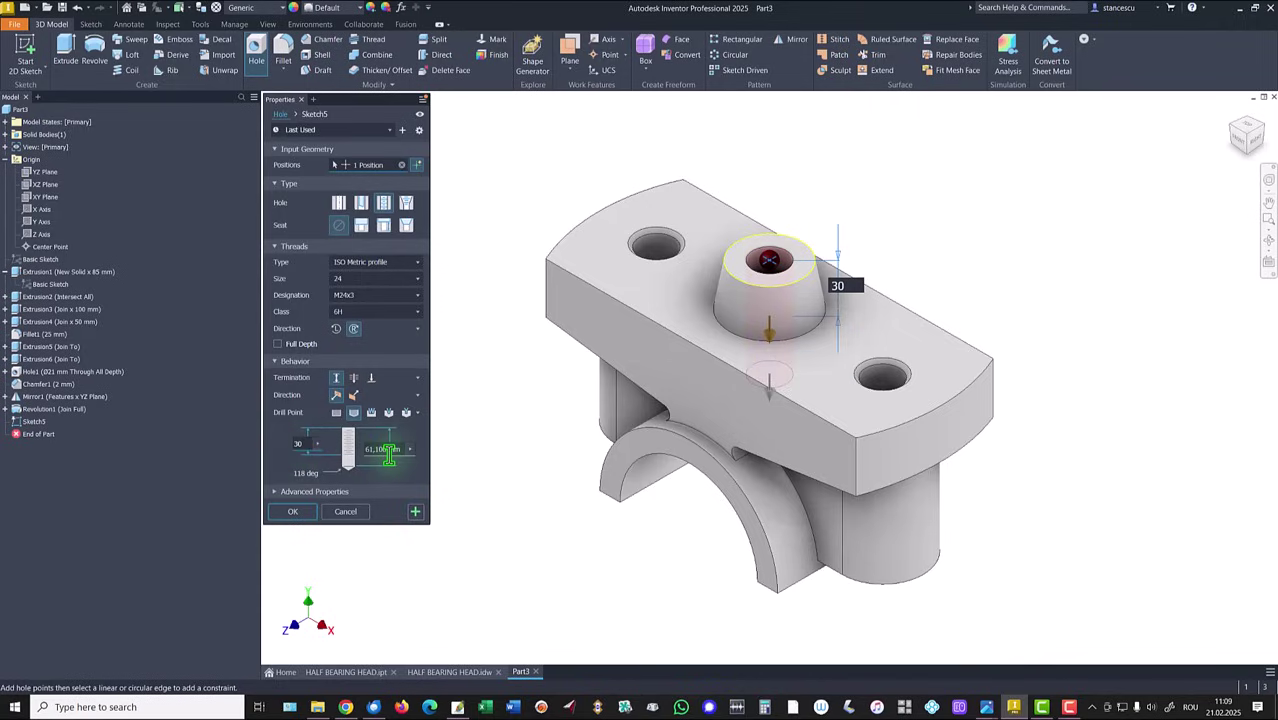
click(383, 449)
text(36)
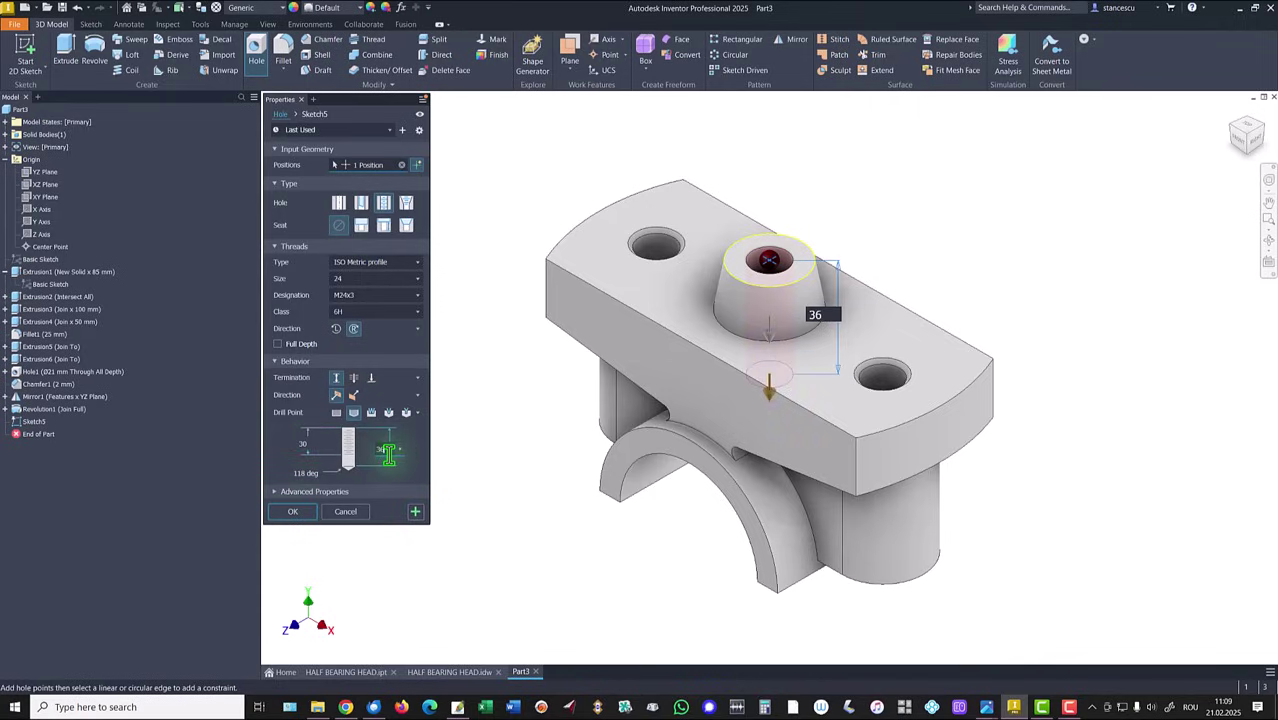
click(289, 513)
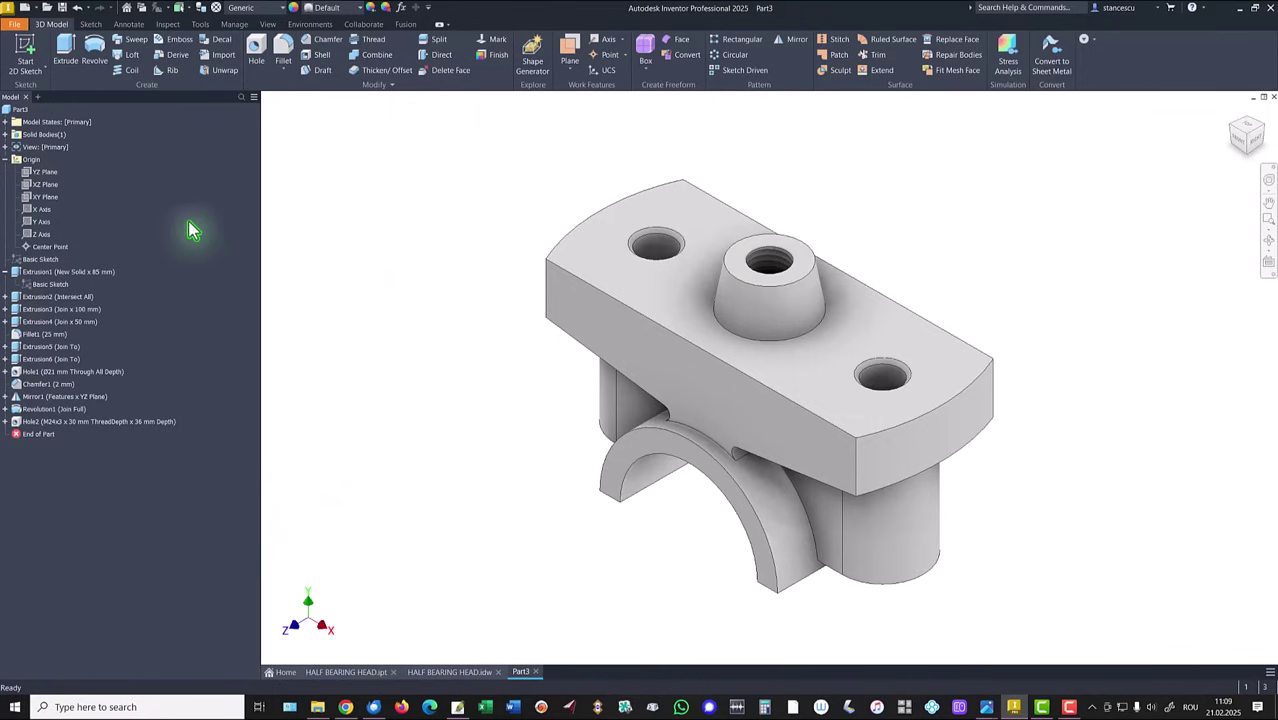
Create a simple 5 mm diameter hole through all, concentric with the boss's top face.
click(250, 62)
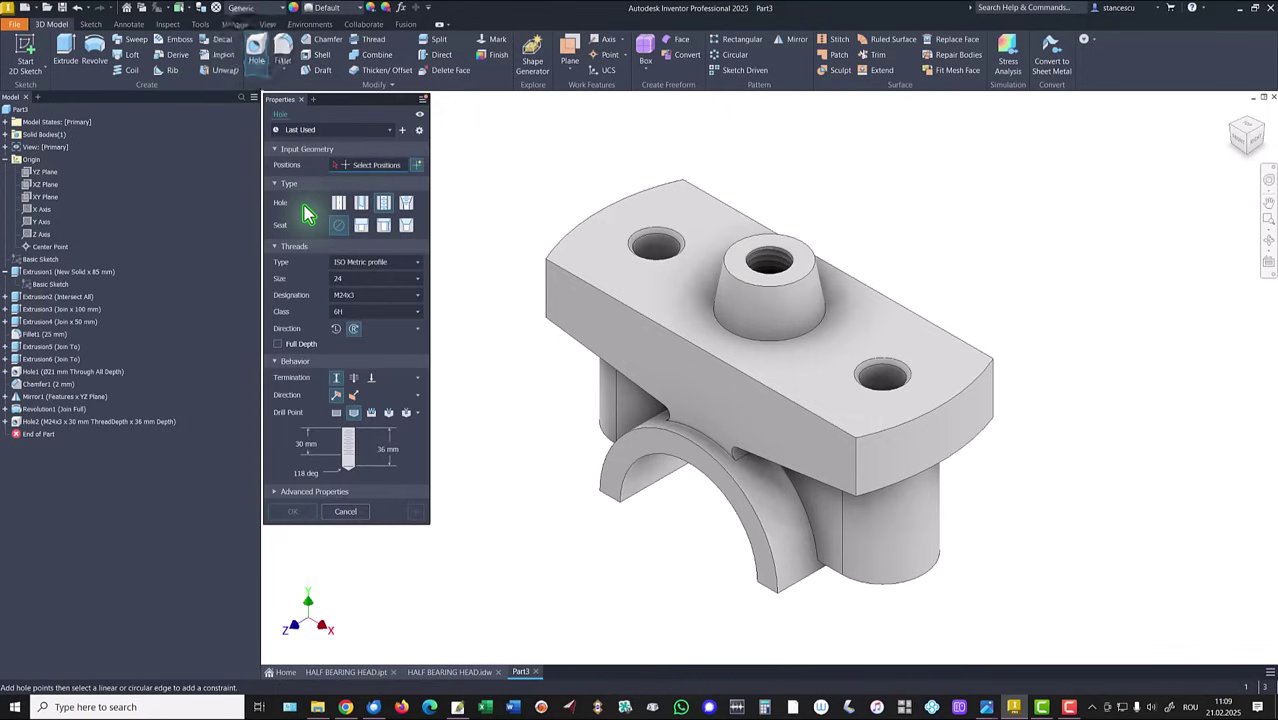
click(341, 204)
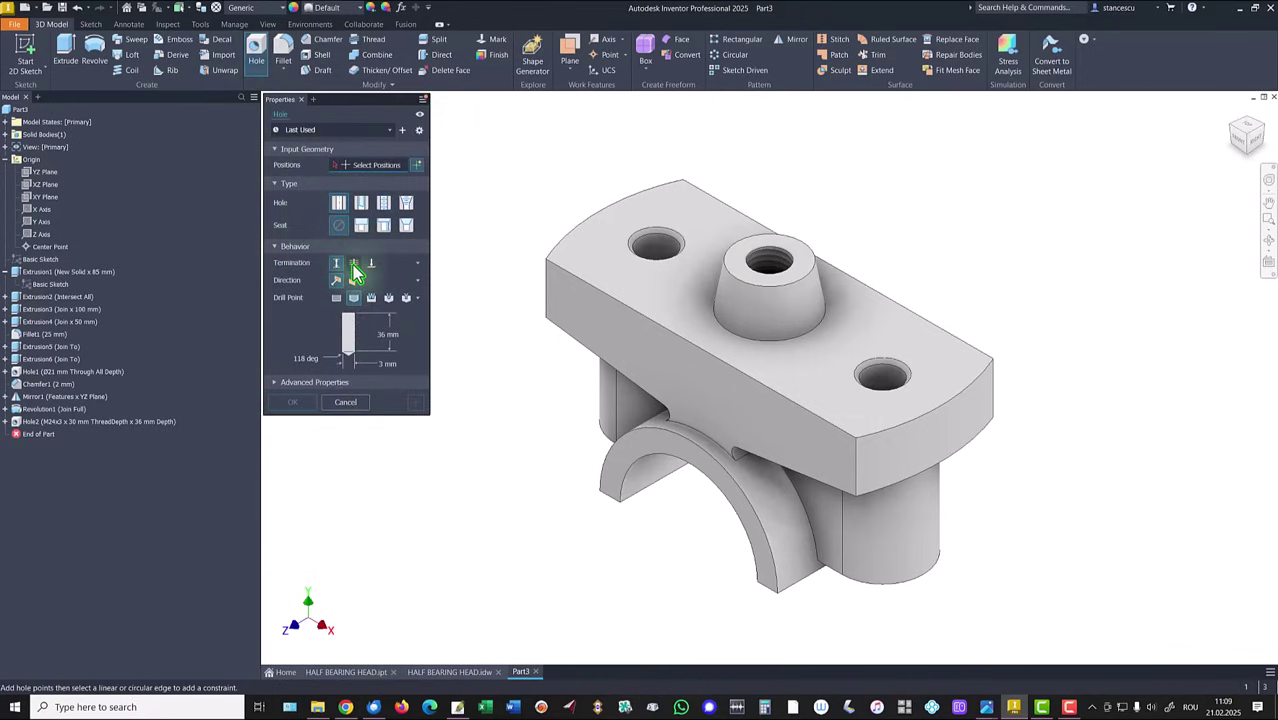
click(353, 264)
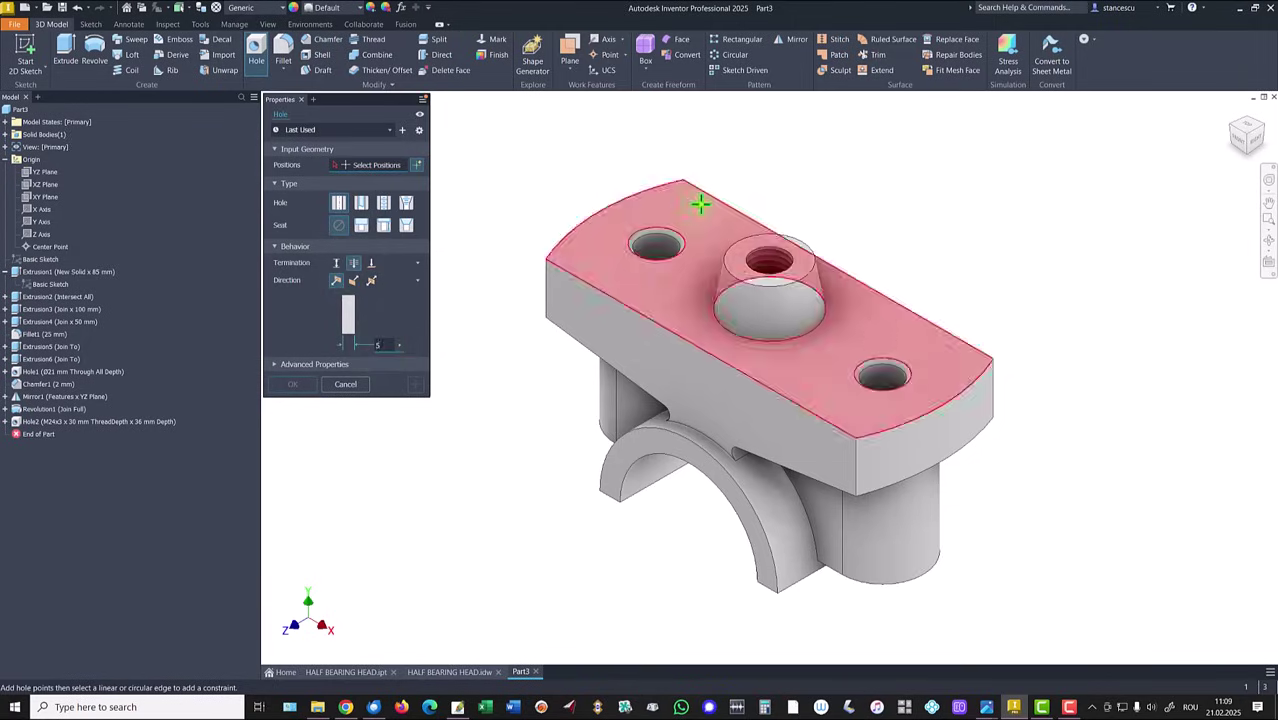
click(755, 244)
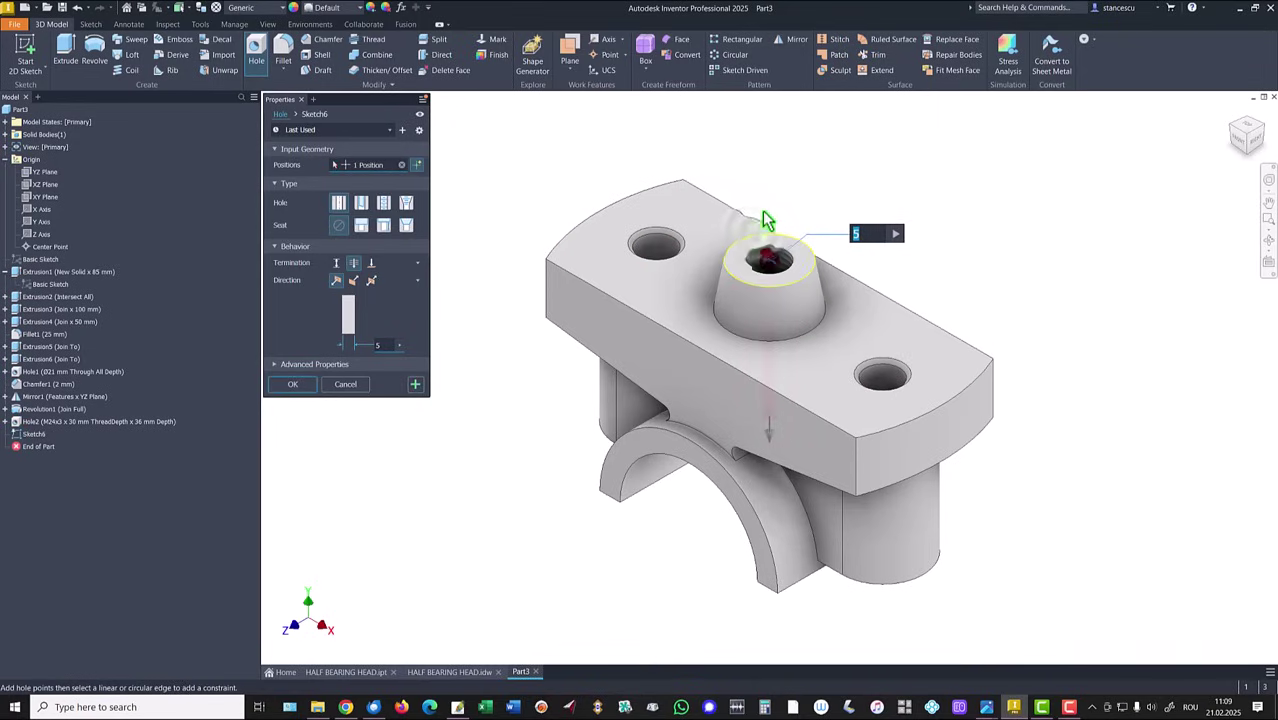
key(F5)
key(F5)
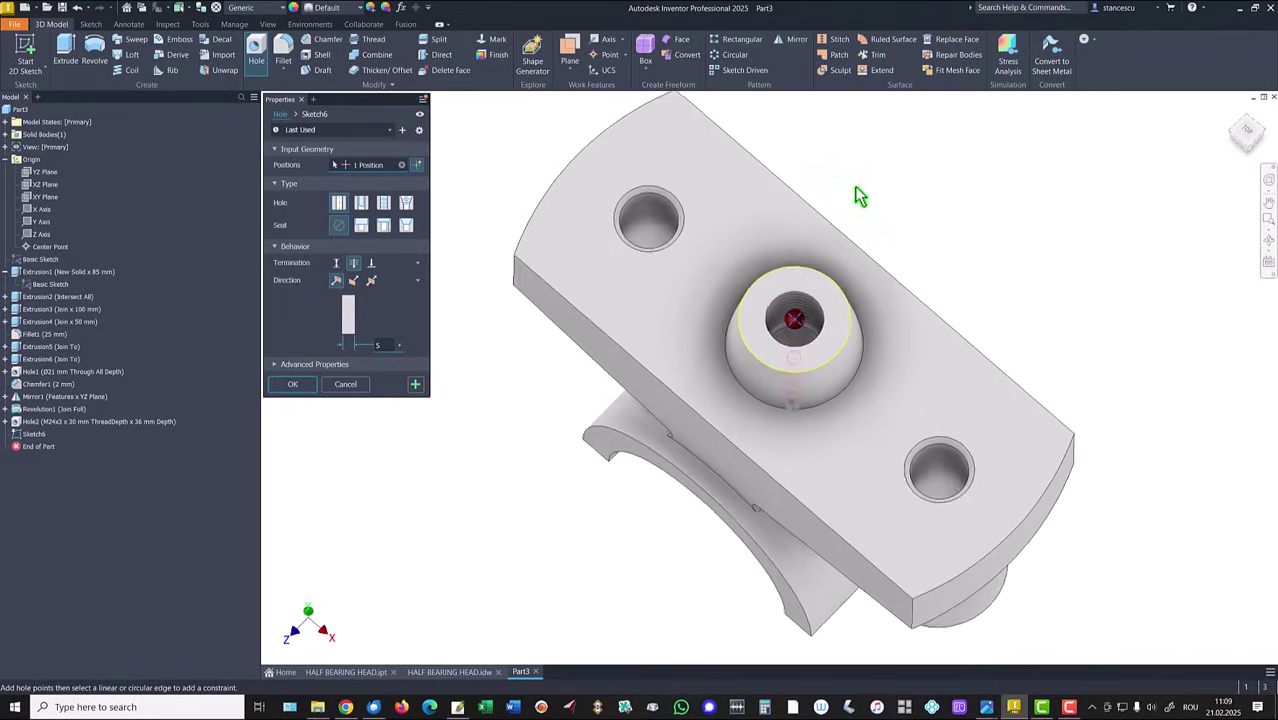
key(F5)
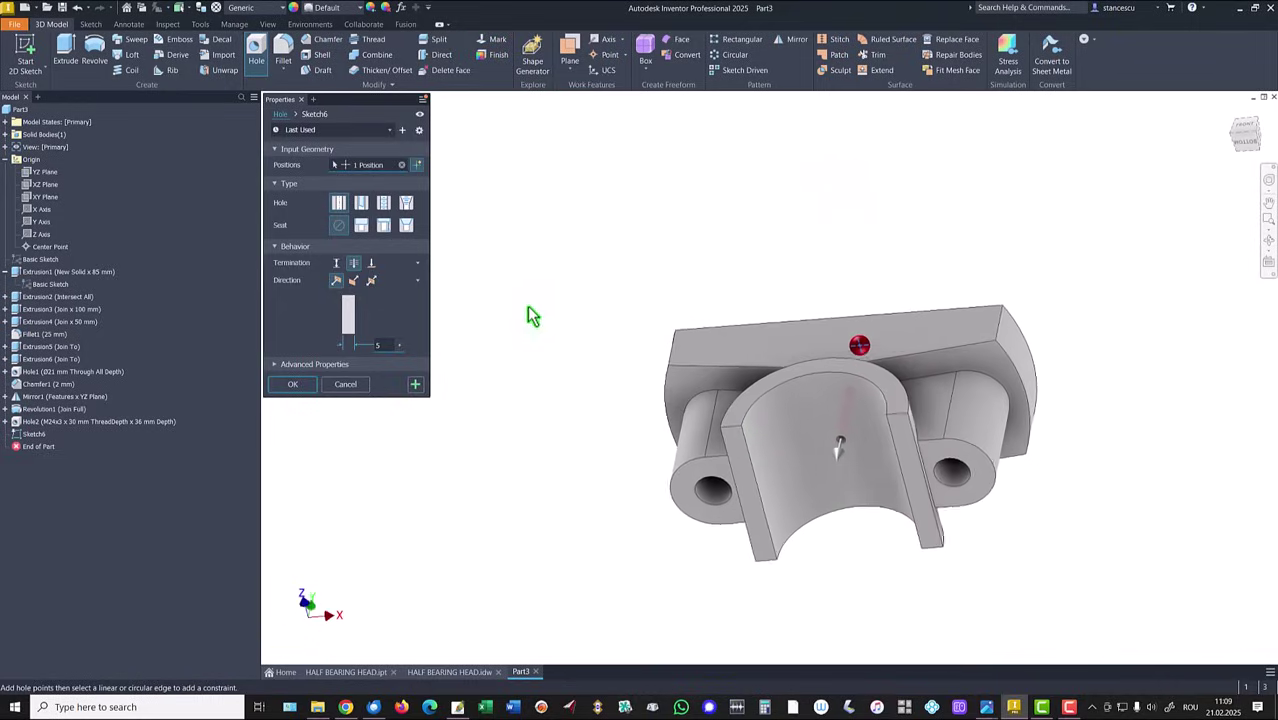
click(295, 387)
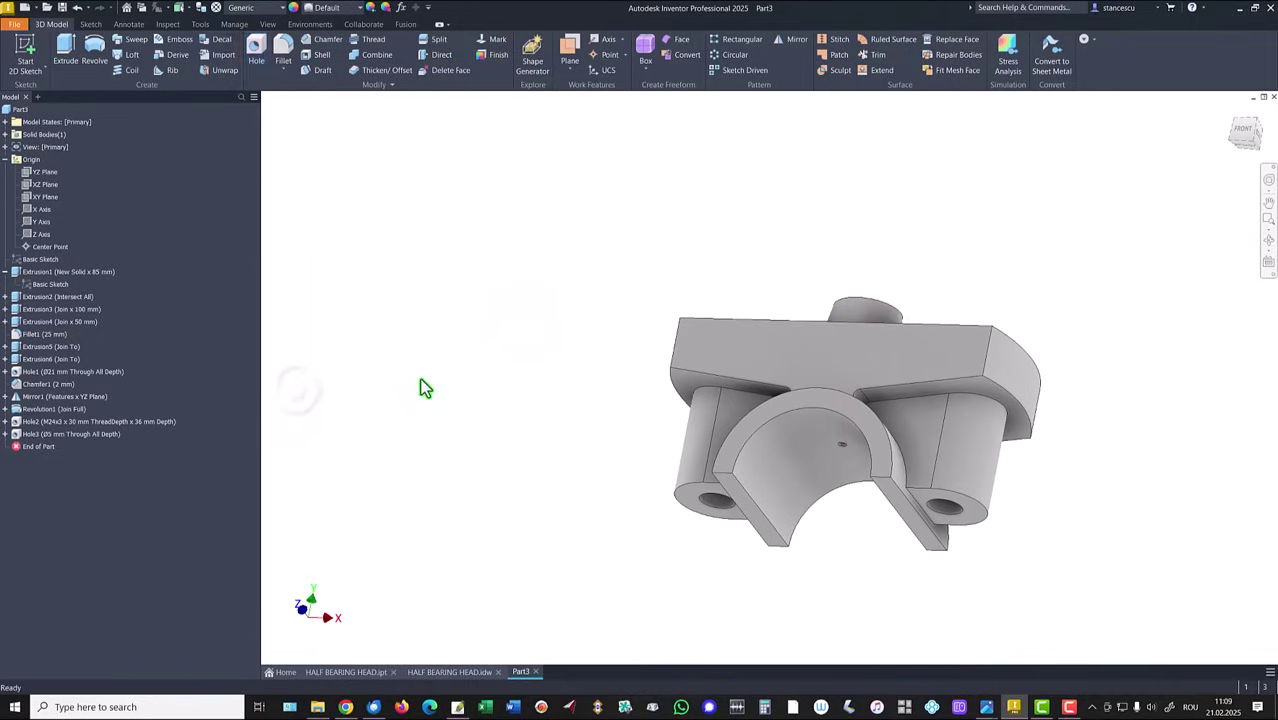
key(F6)
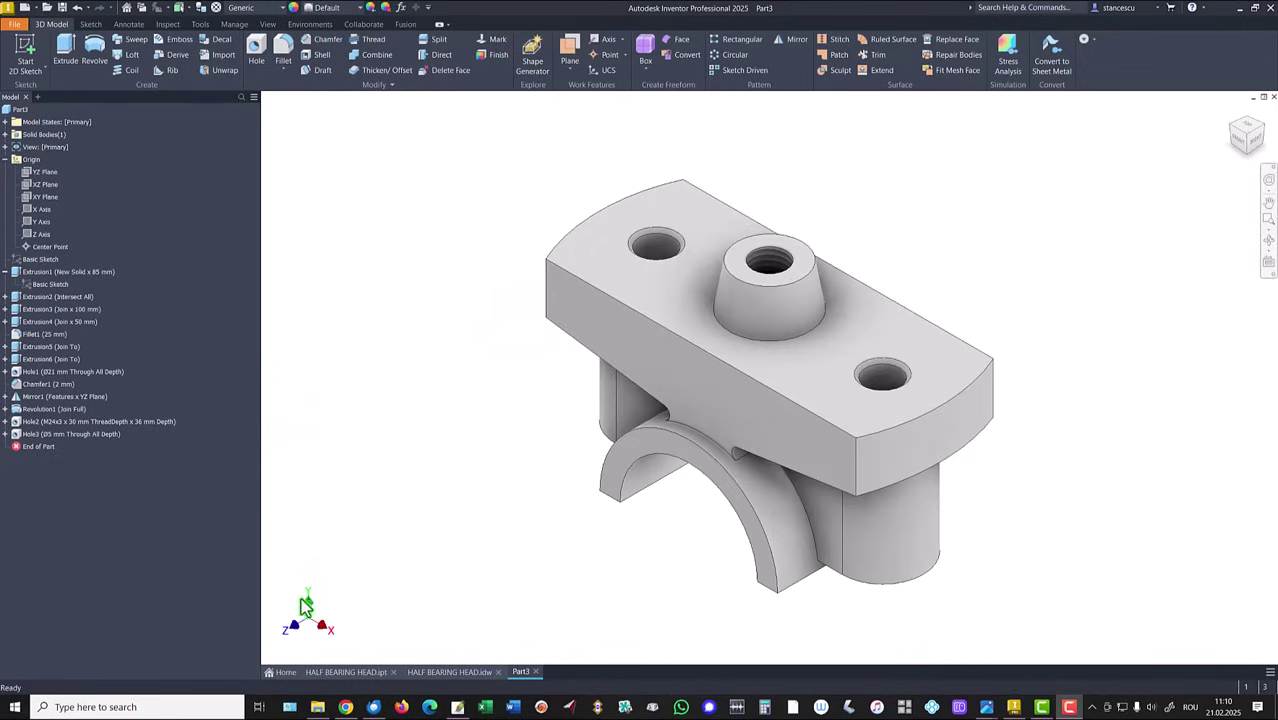
Check the drawing's note for the undimensioned fillets, and start a 4 mm fillet in Part3 on the boss's top and base edges.
click(440, 671)
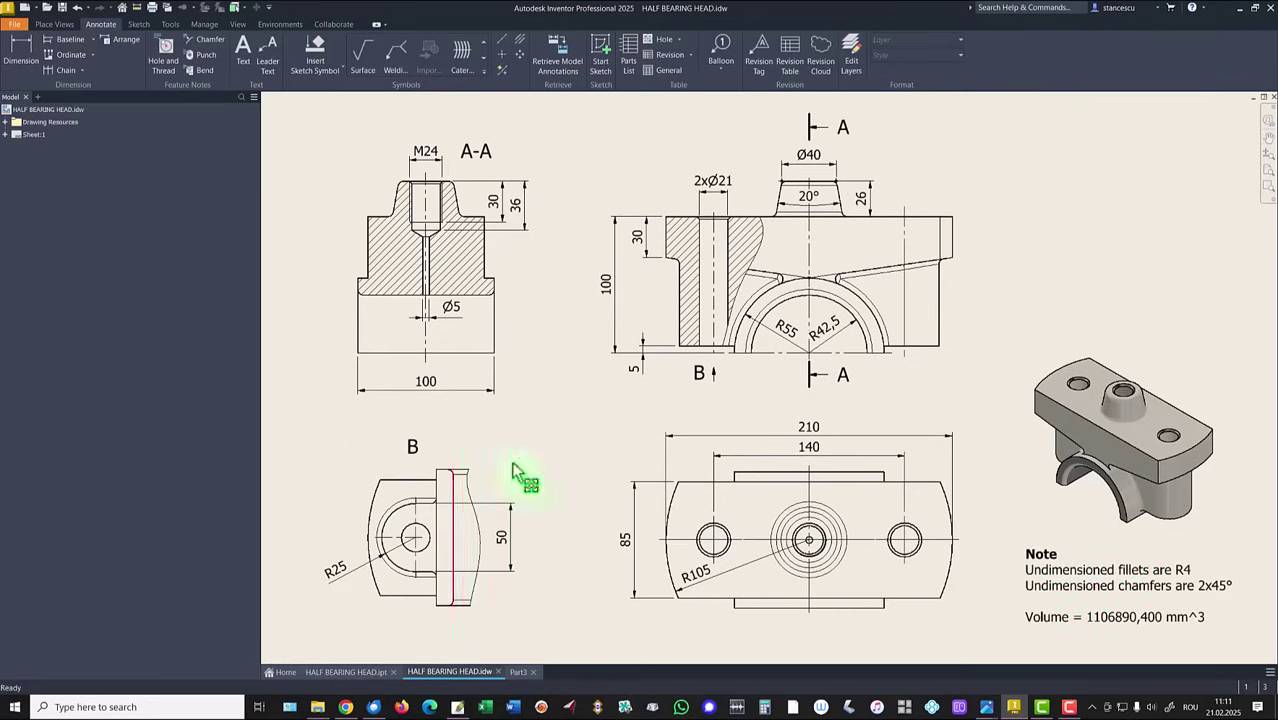
click(519, 673)
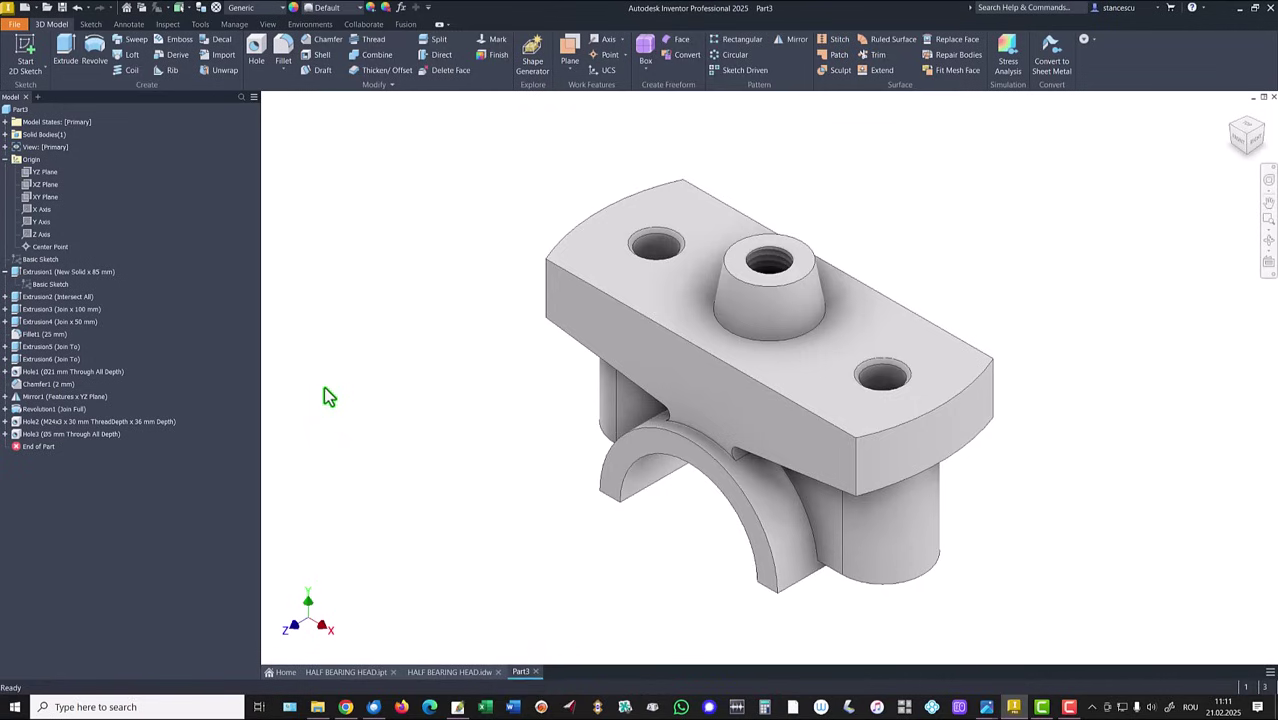
click(783, 288)
key(f)
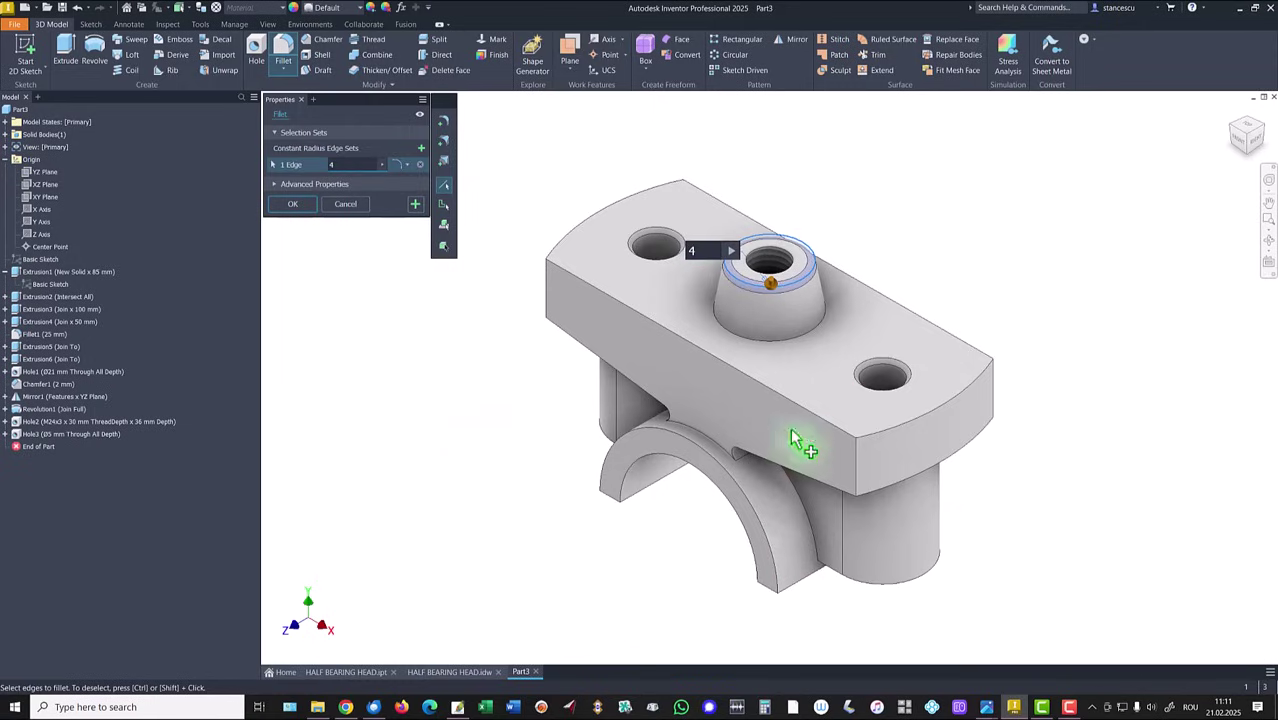
click(805, 338)
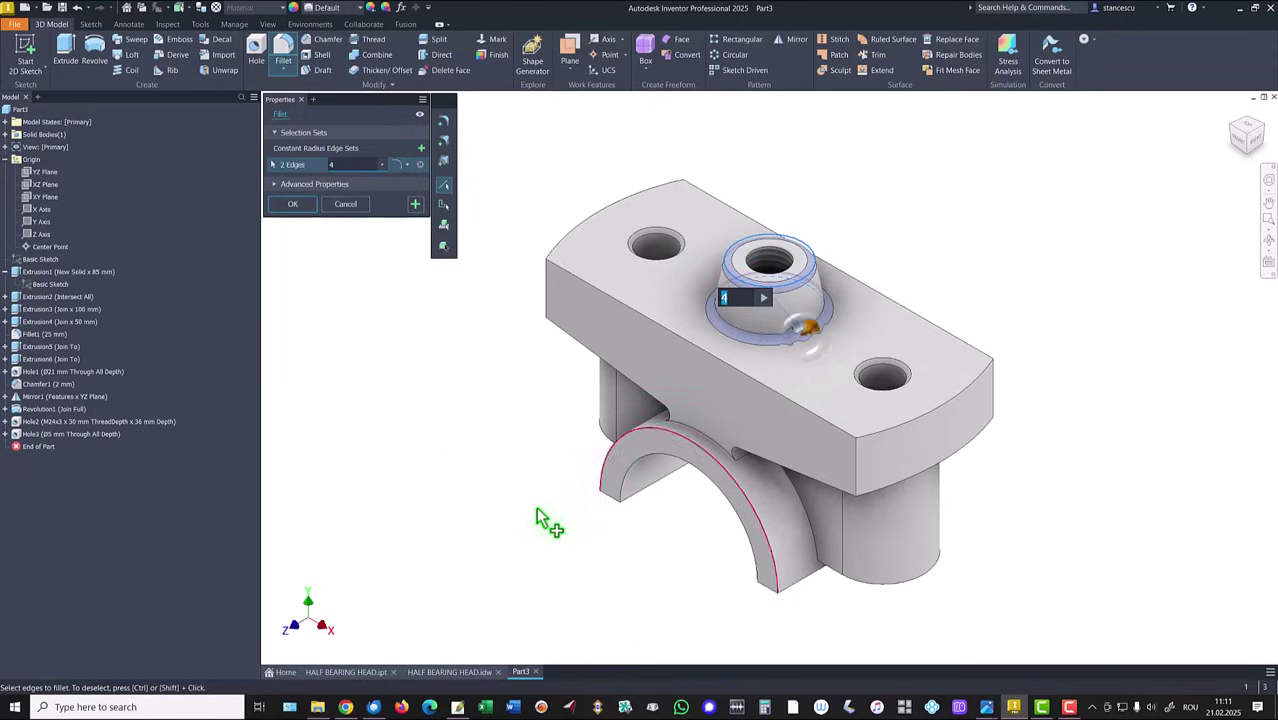
Add the half bearing's inner arc edges and its junctions with the body to the fillet, create it, and collapse the Origin and Extrusion1 nodes.
click(632, 478)
shift+middle_drag(632, 478, 906, 452)
click(903, 452)
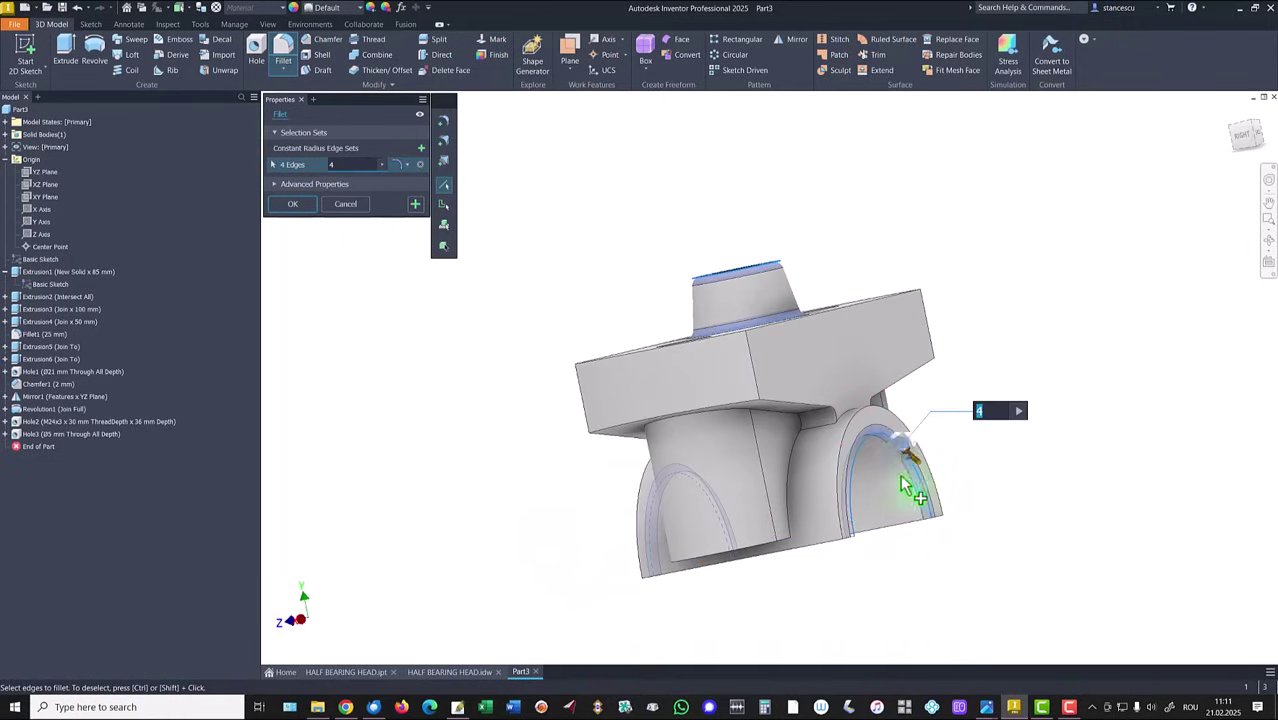
click(788, 469)
shift+middle_drag(788, 469, 526, 478)
click(826, 482)
click(289, 205)
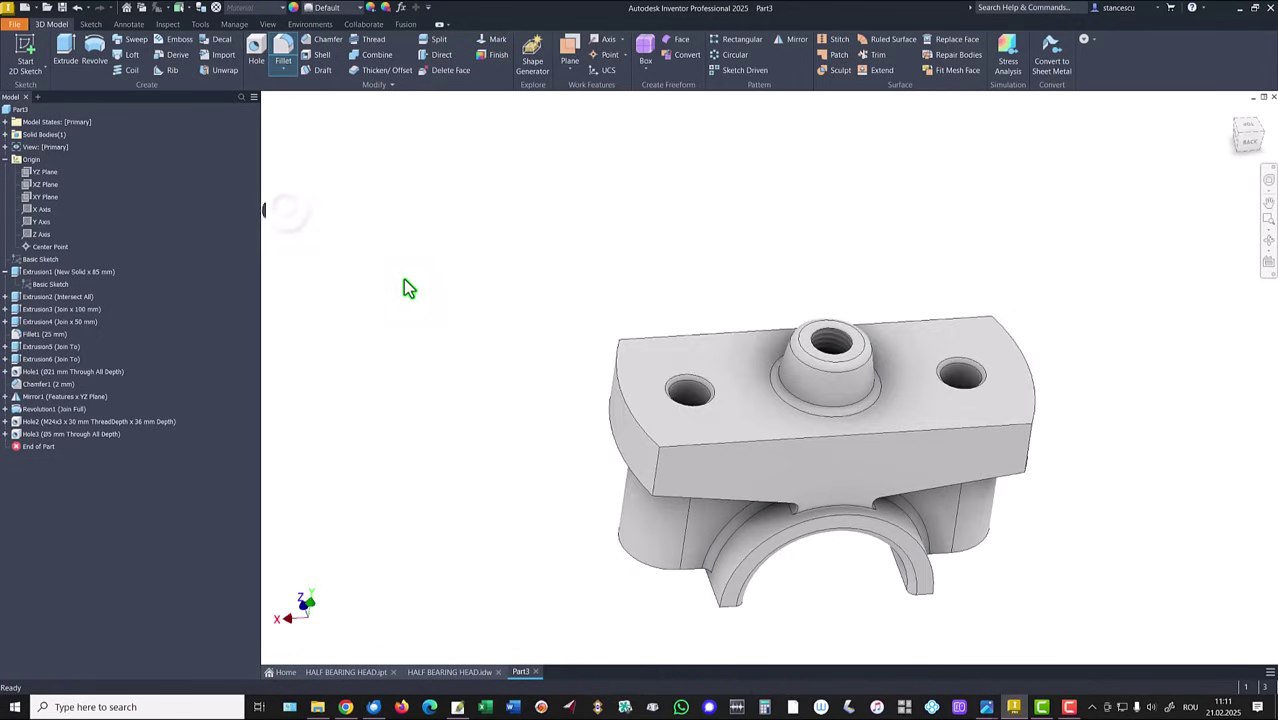
key(F6)
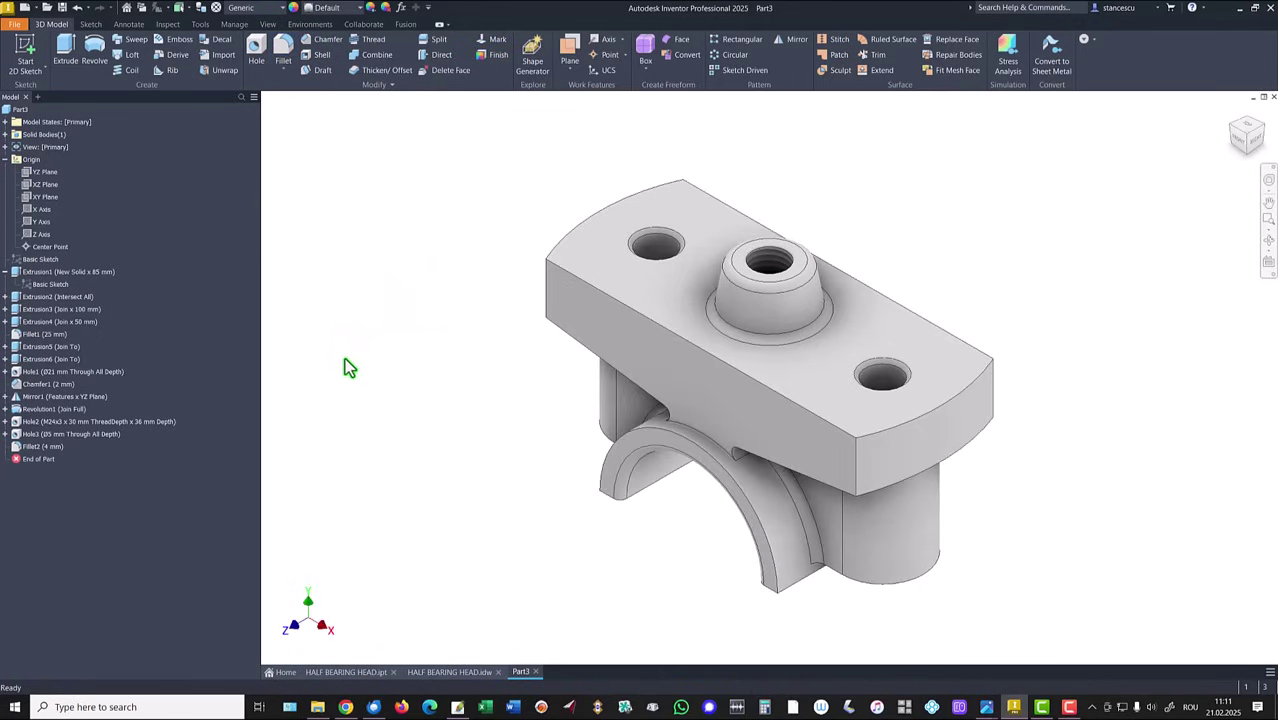
click(5, 159)
click(5, 184)
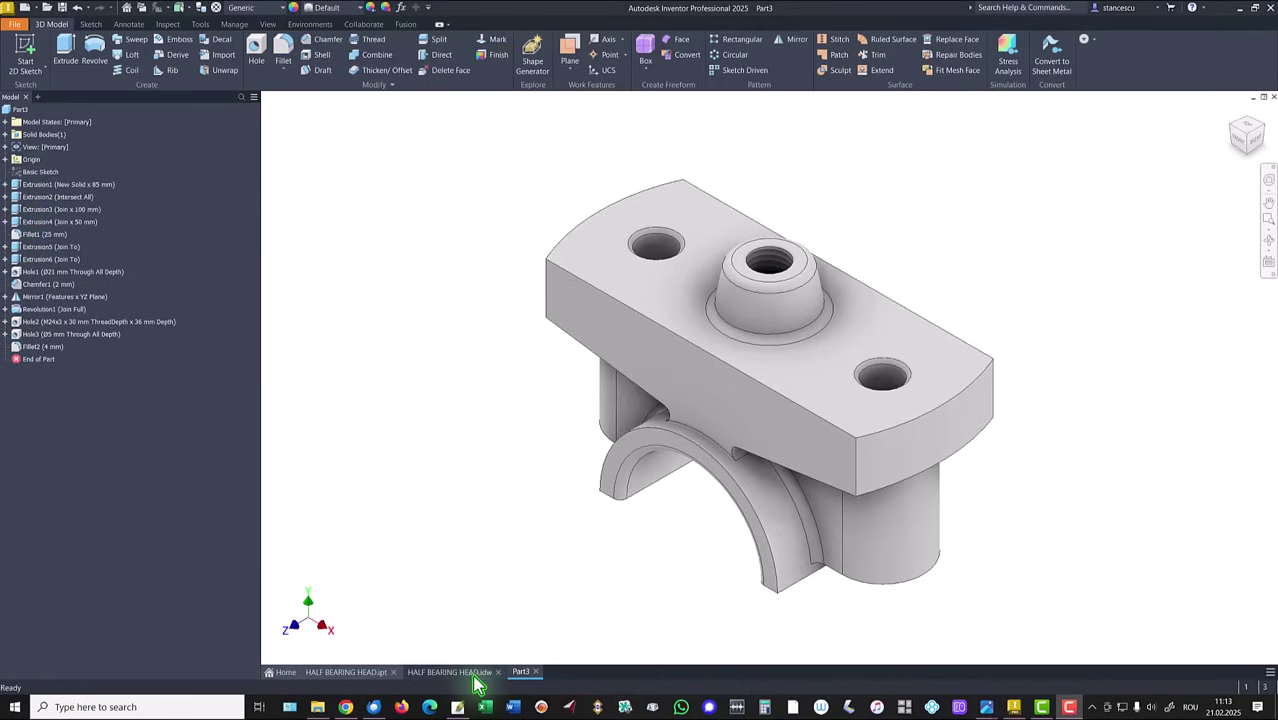
Check the undimensioned chamfer note in the drawing, and chamfer the threaded hole's top edge in Part3 by 2 mm.
click(475, 678)
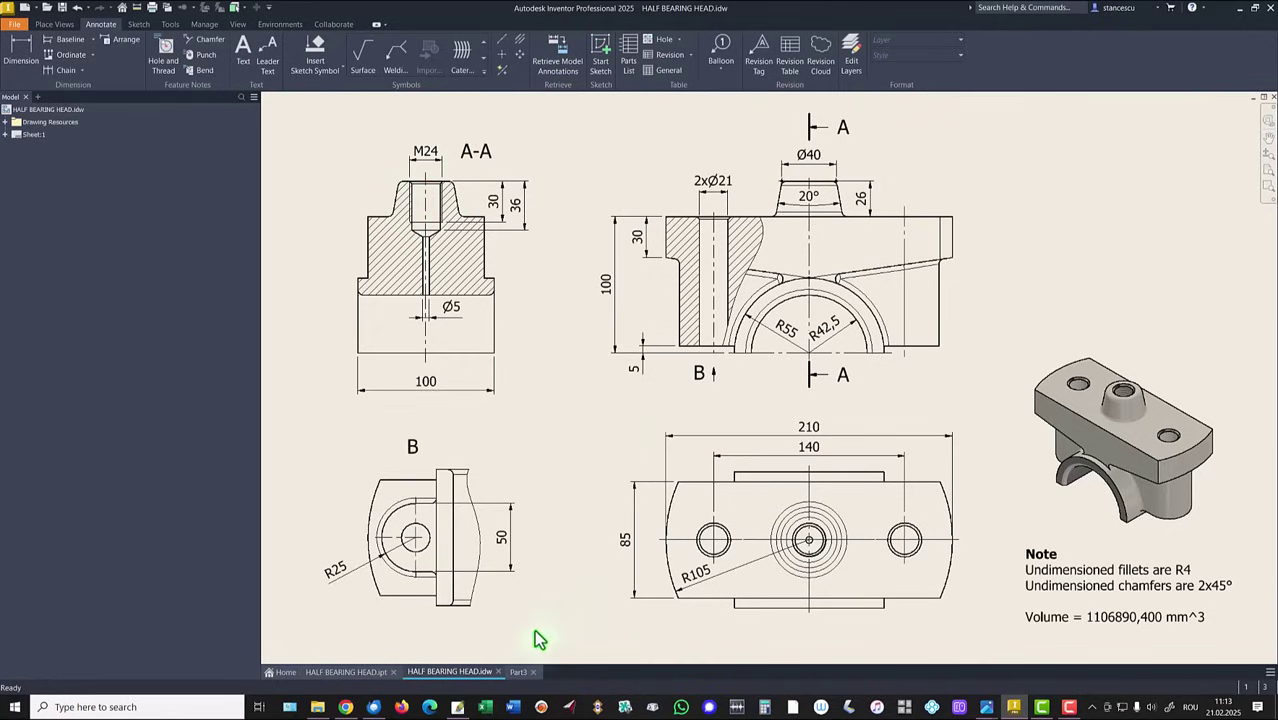
click(517, 672)
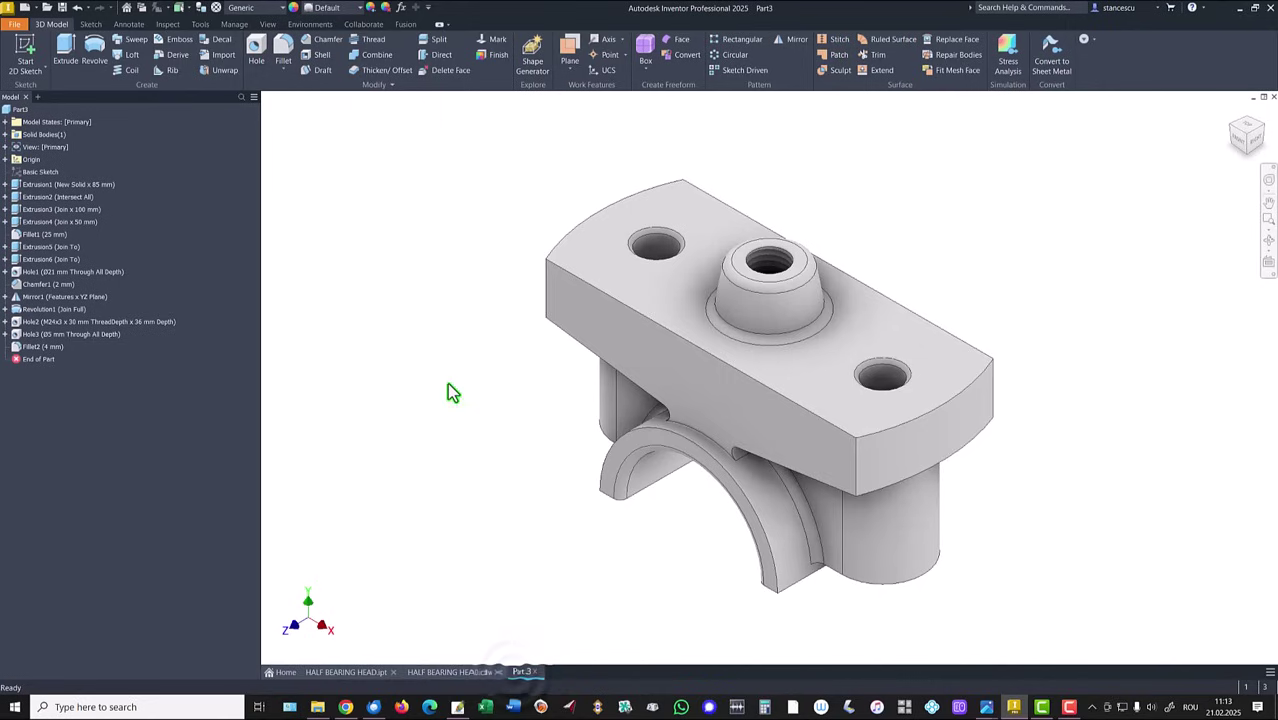
click(790, 262)
key(ctrl+shift+k)
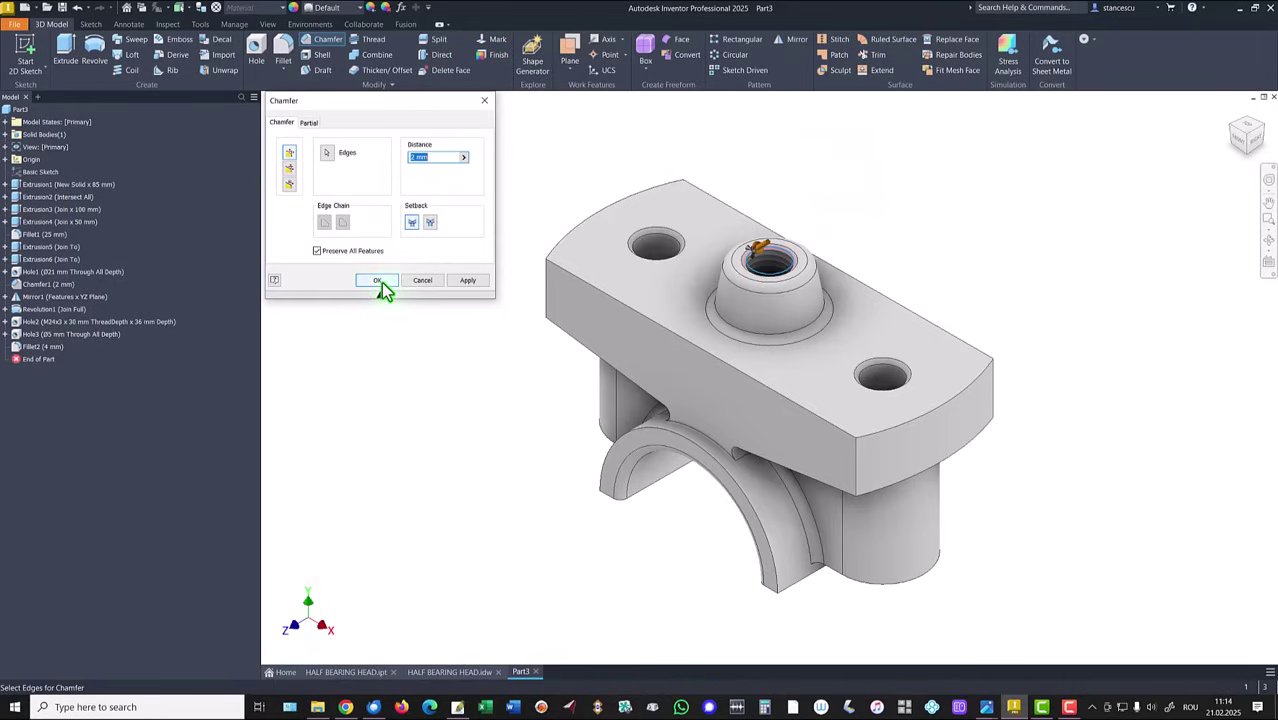
click(385, 285)
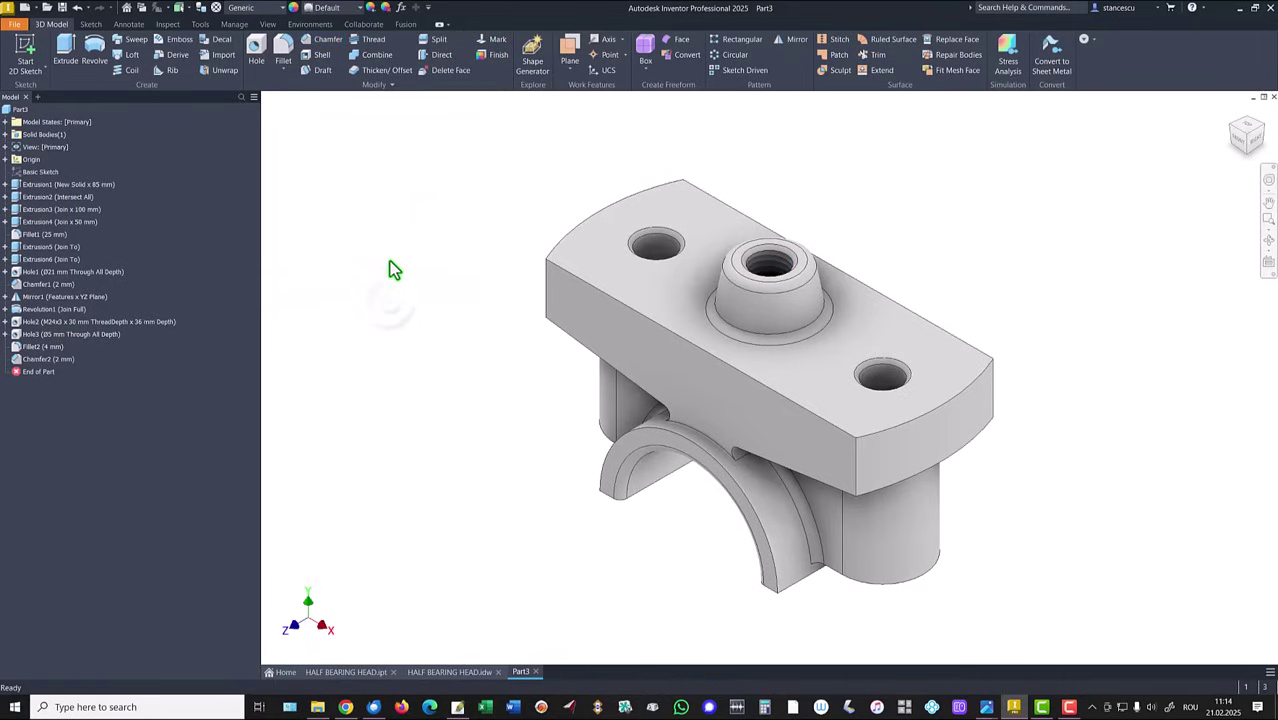
Calculate the part's physical properties in its iProperties and copy the volume value.
click(12, 110)
right_click(13, 109)
click(55, 291)
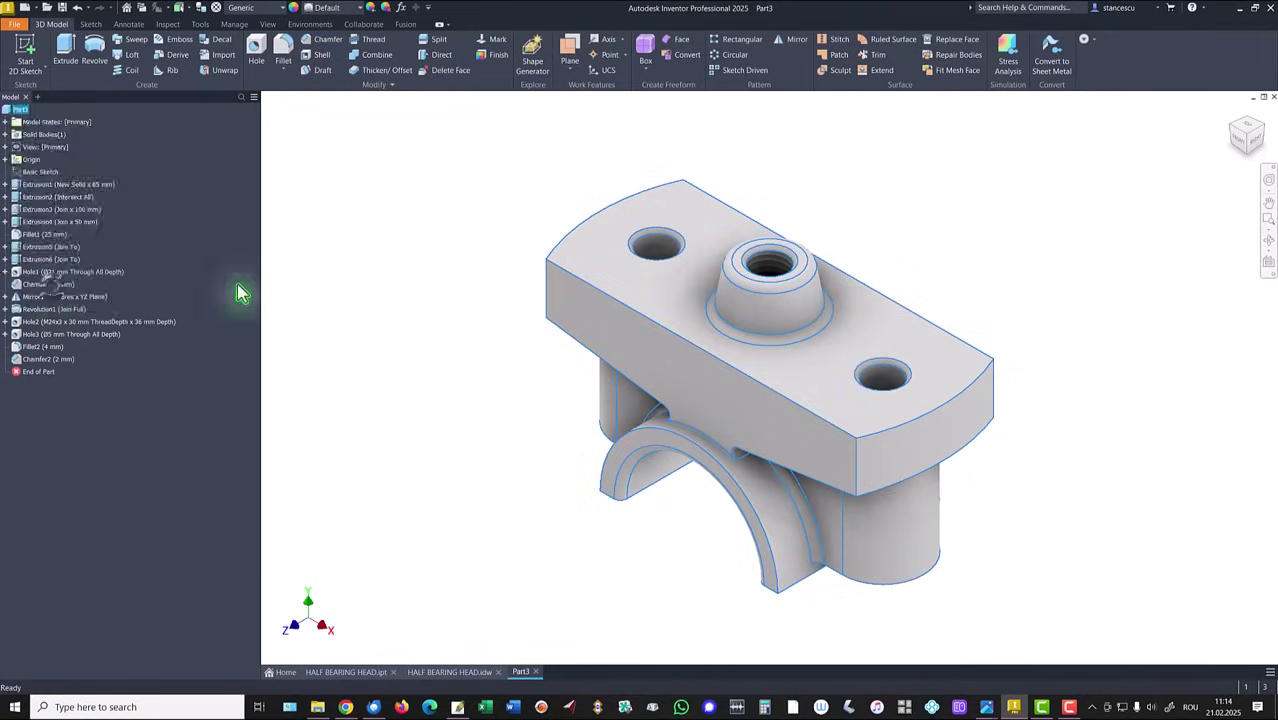
click(674, 180)
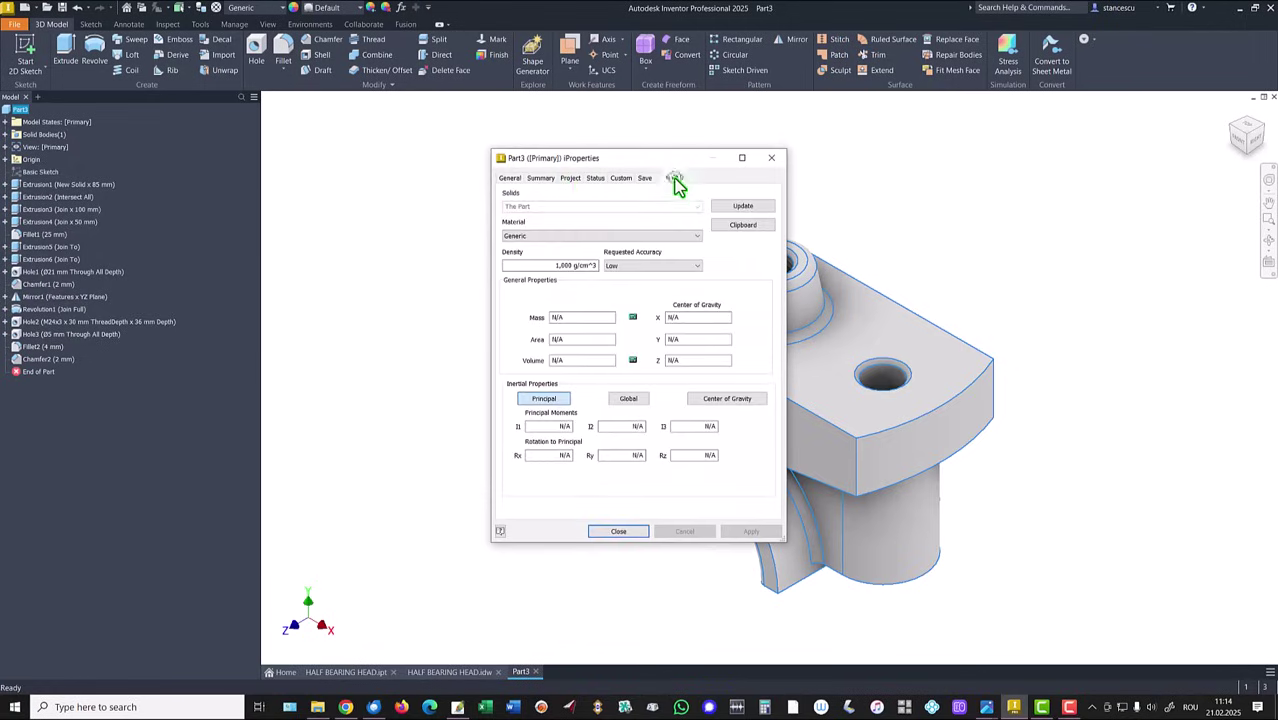
click(740, 206)
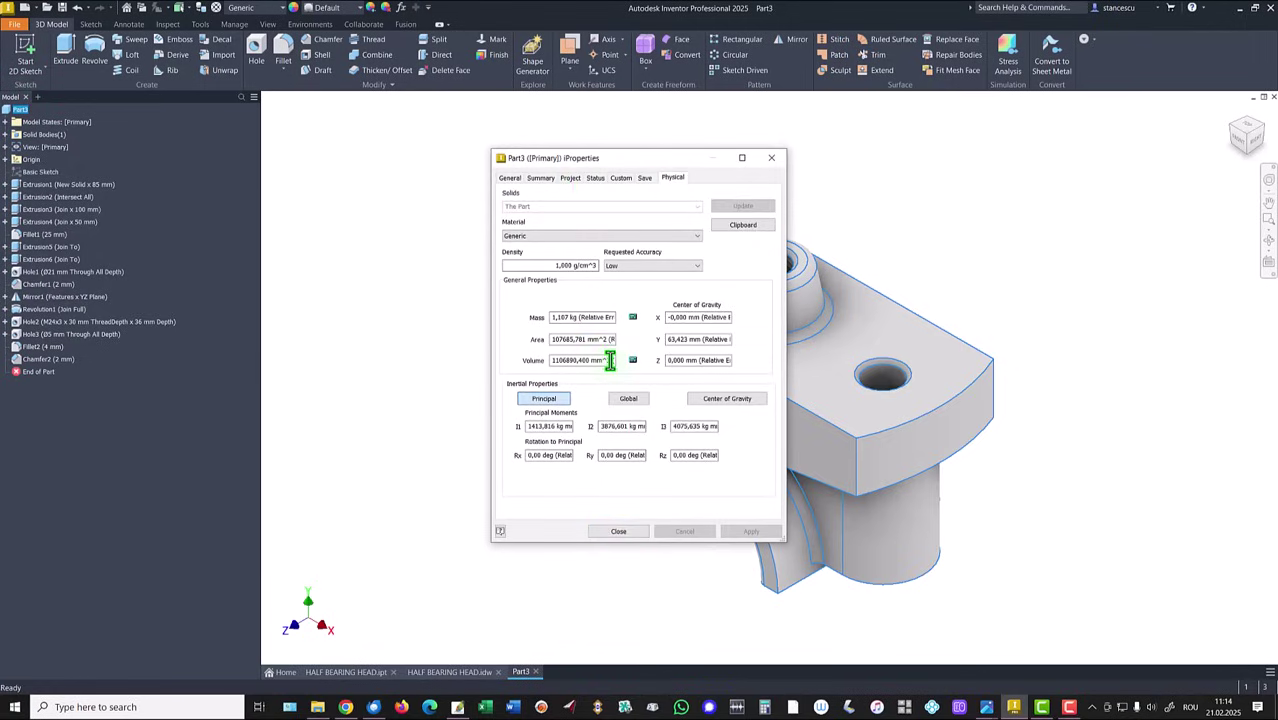
drag(495, 357, 367, 365)
key(ctrl+c)
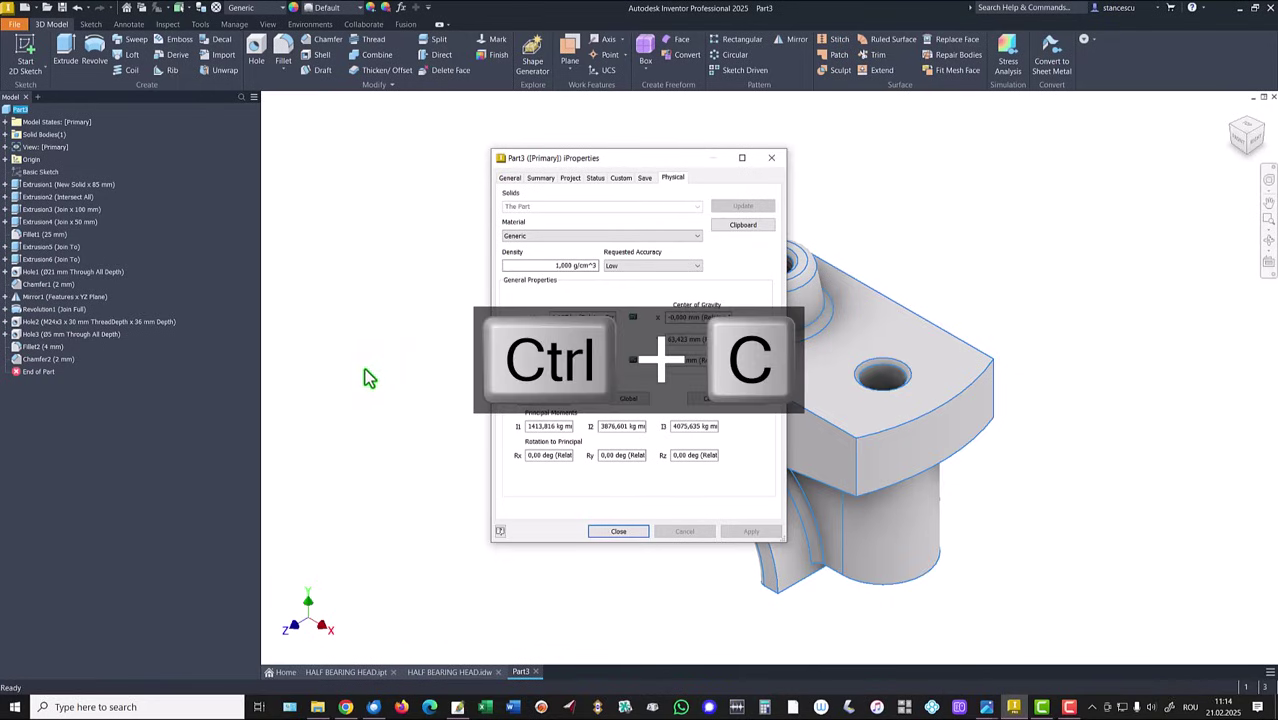
click(614, 532)
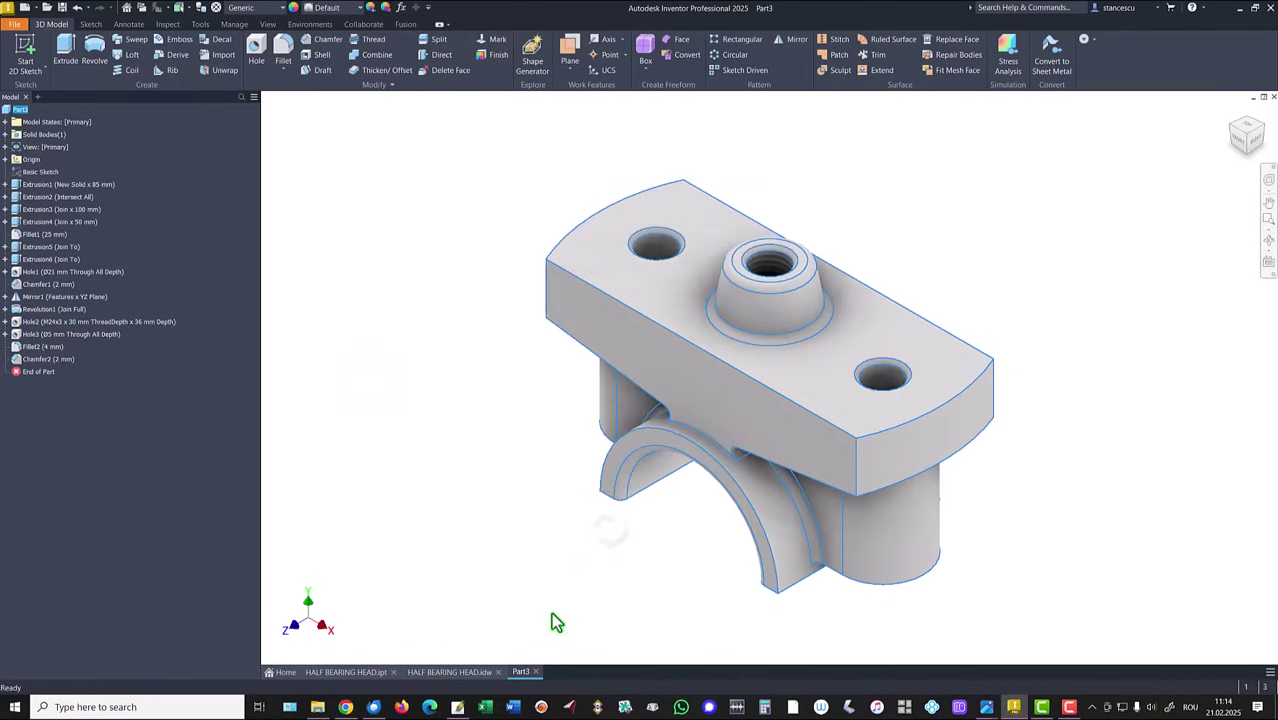
Paste the copied volume on a new line under the drawing note's volume to compare them, and discard the text edit.
click(467, 679)
click(1118, 615)
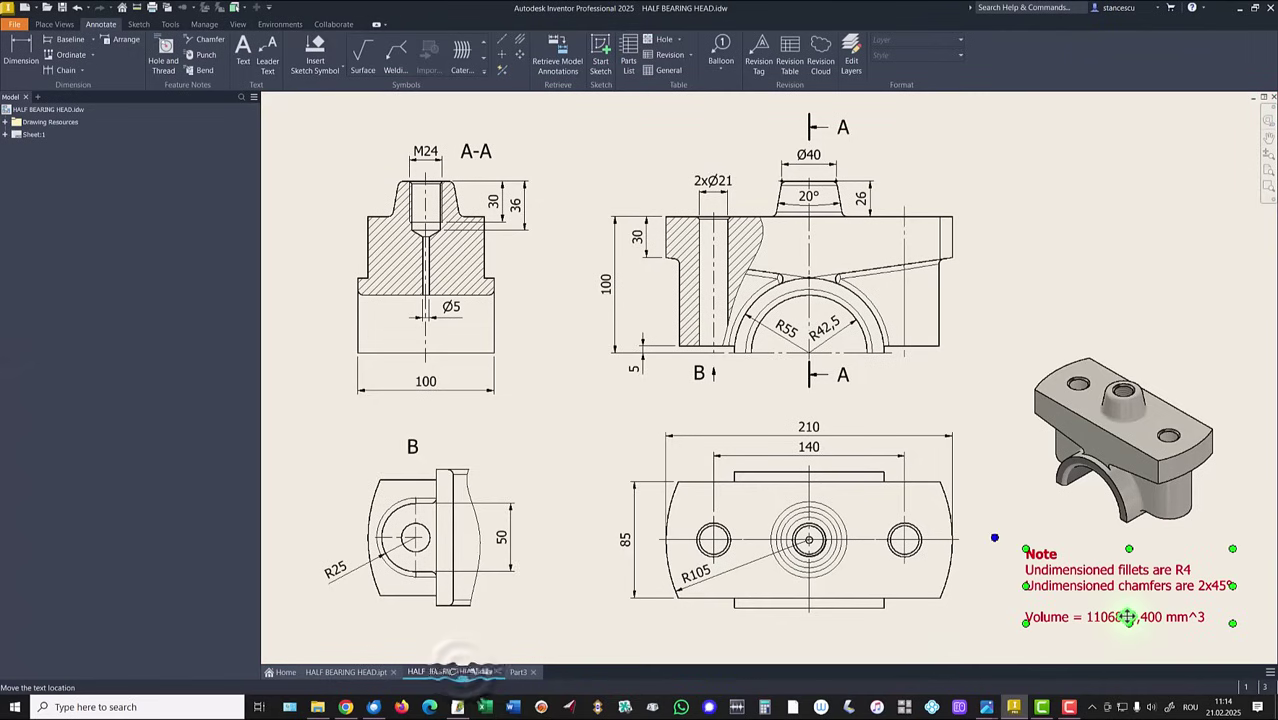
double_click(1103, 619)
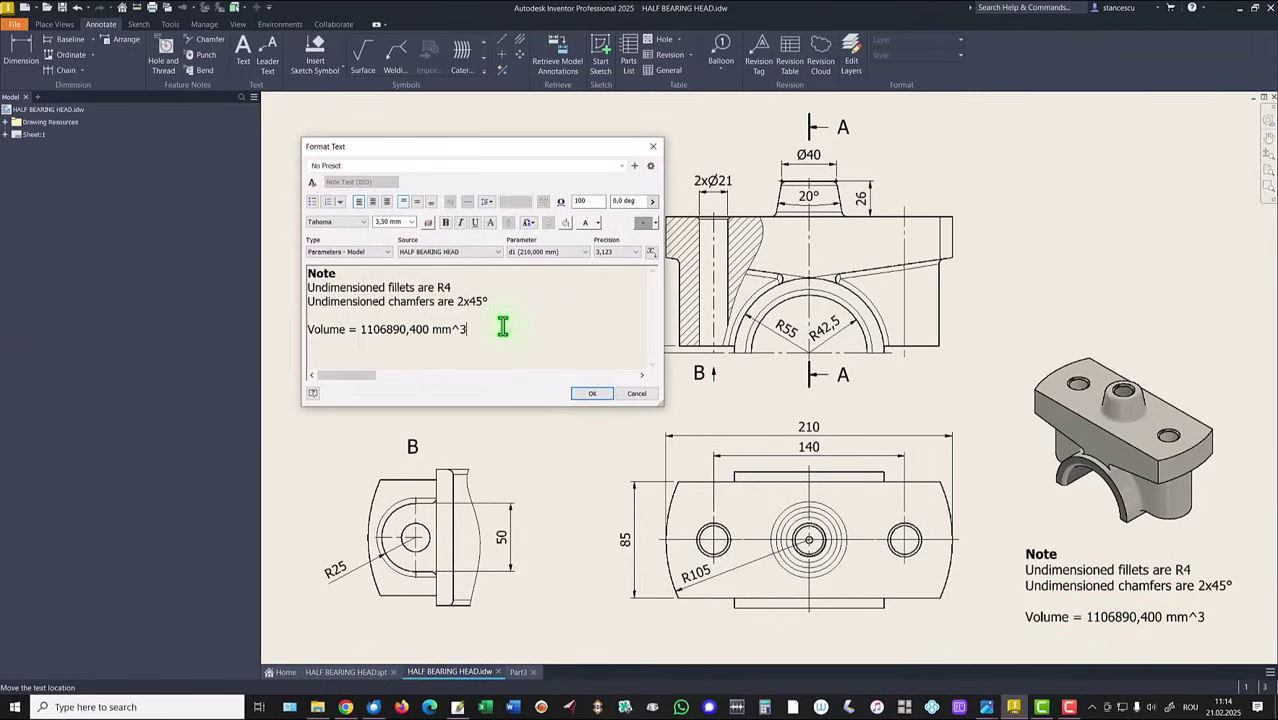
key(Return)
key(ctrl+v)
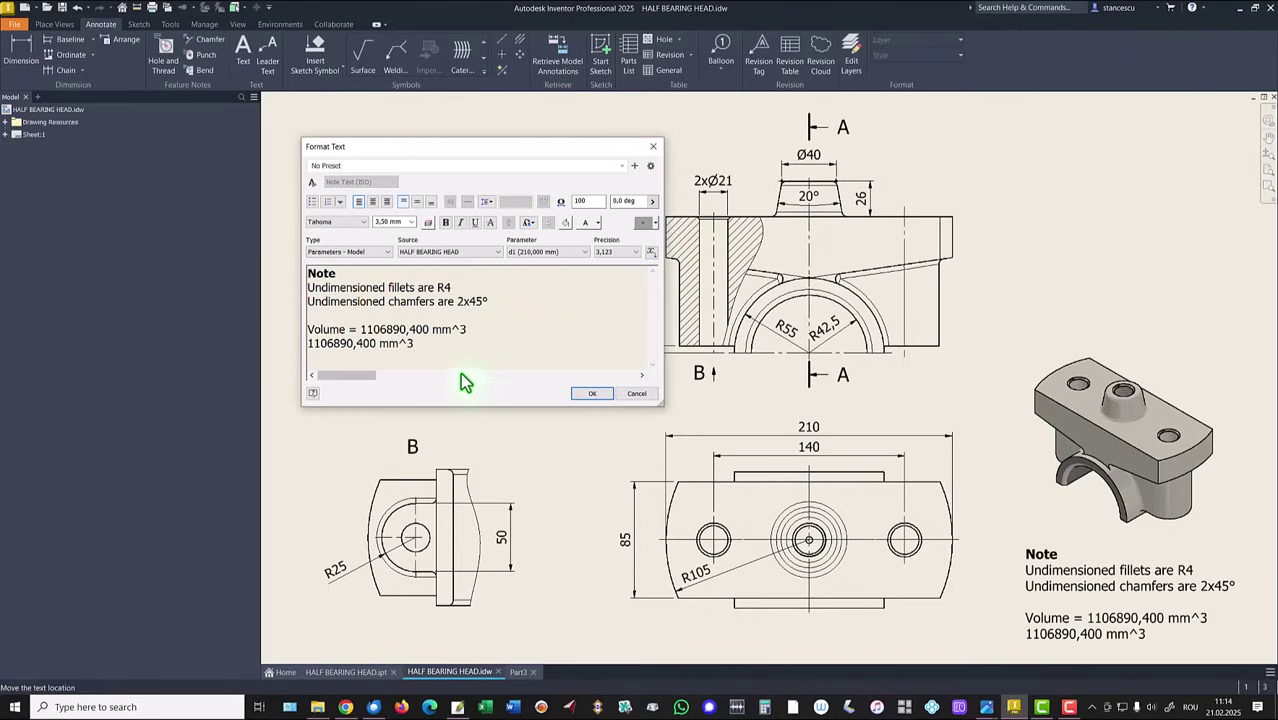
click(637, 393)
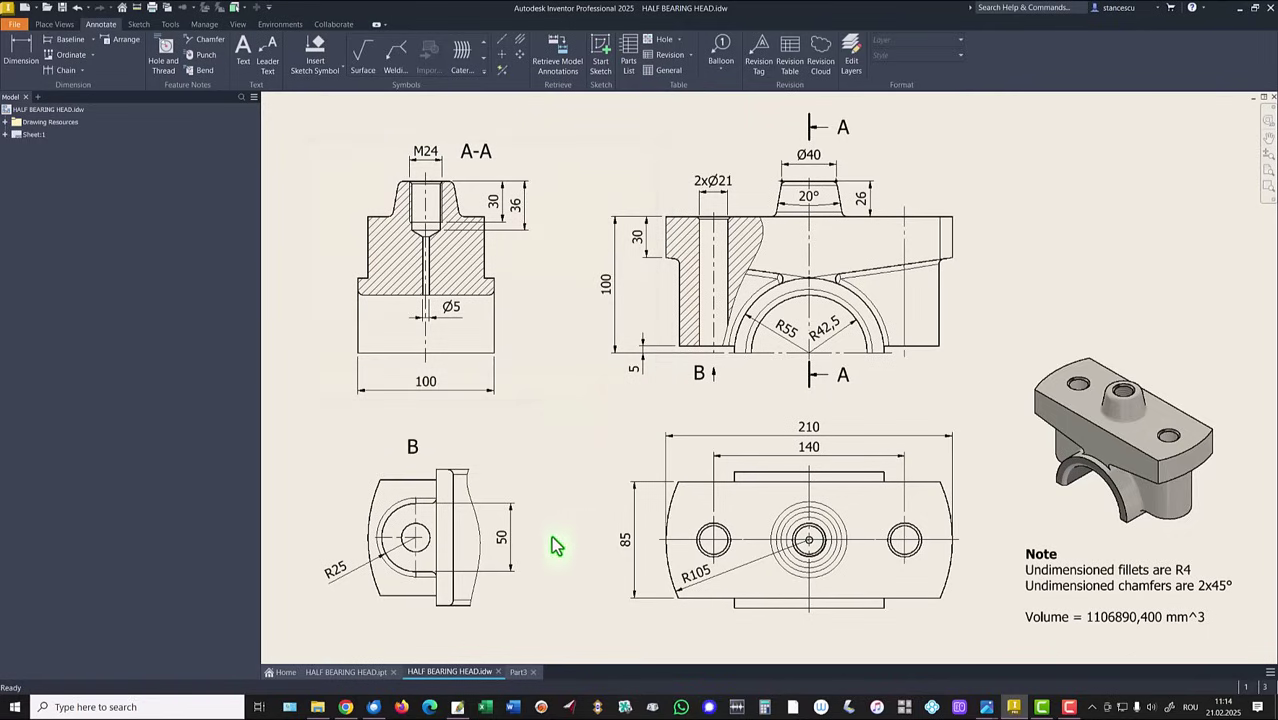
Assign the Steel, Cast material to Part3 and give it the Steel - Cast appearance.
click(518, 672)
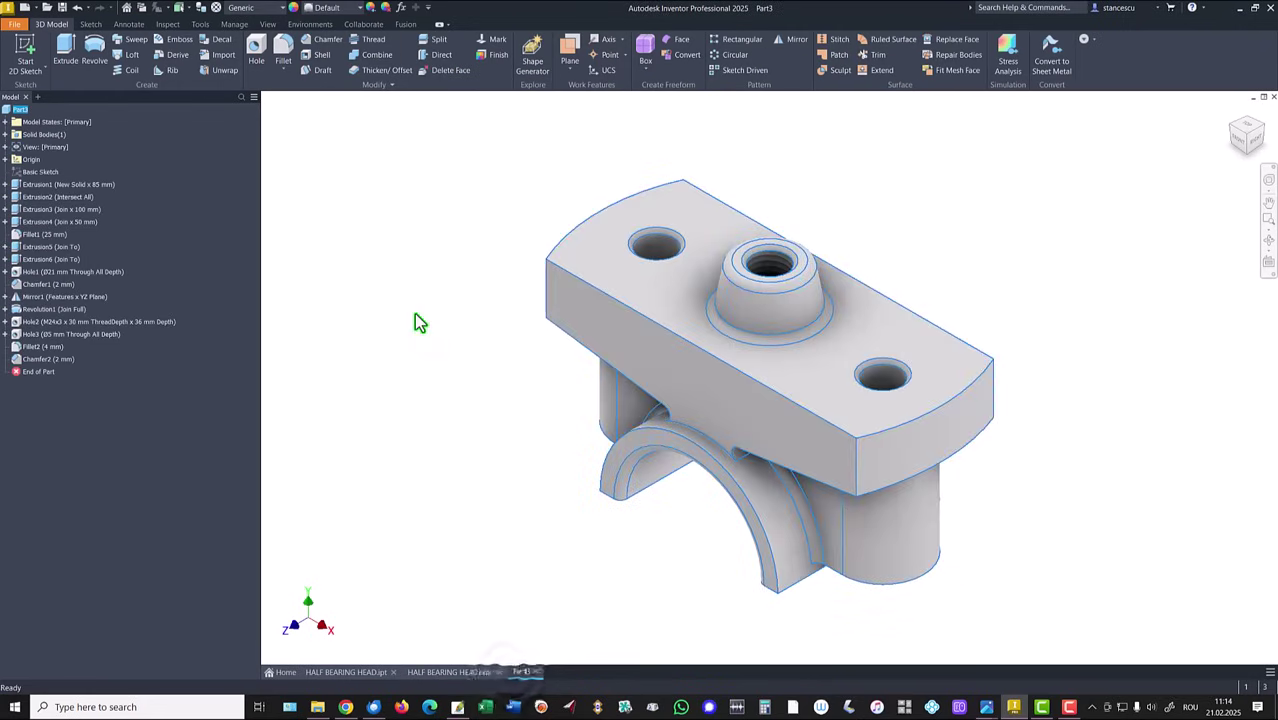
click(248, 8)
scroll(266, 288, down, 1)
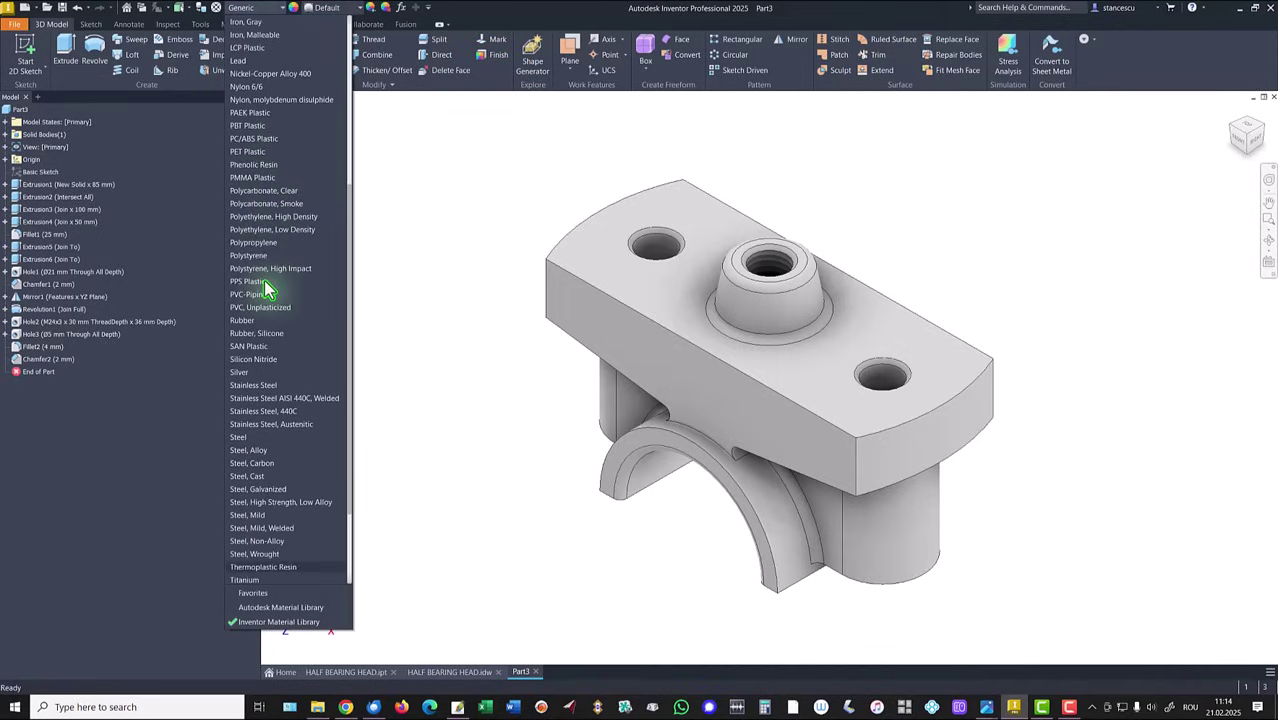
click(256, 485)
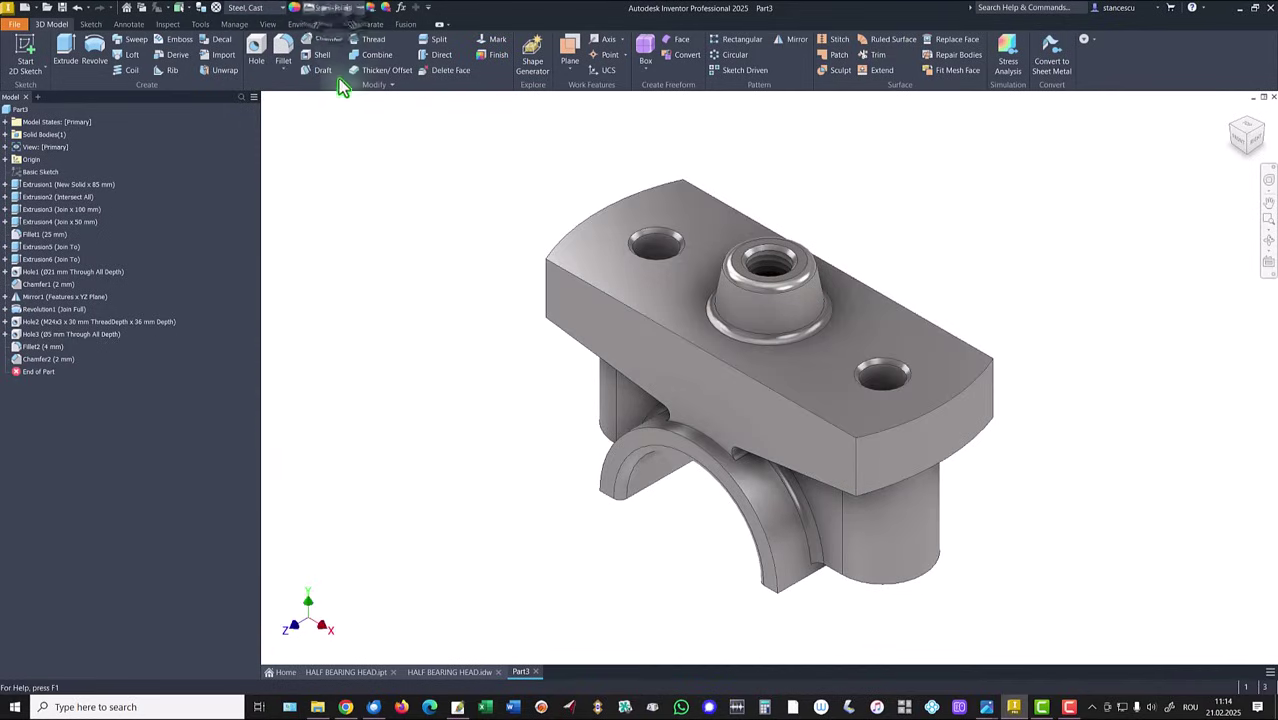
click(335, 7)
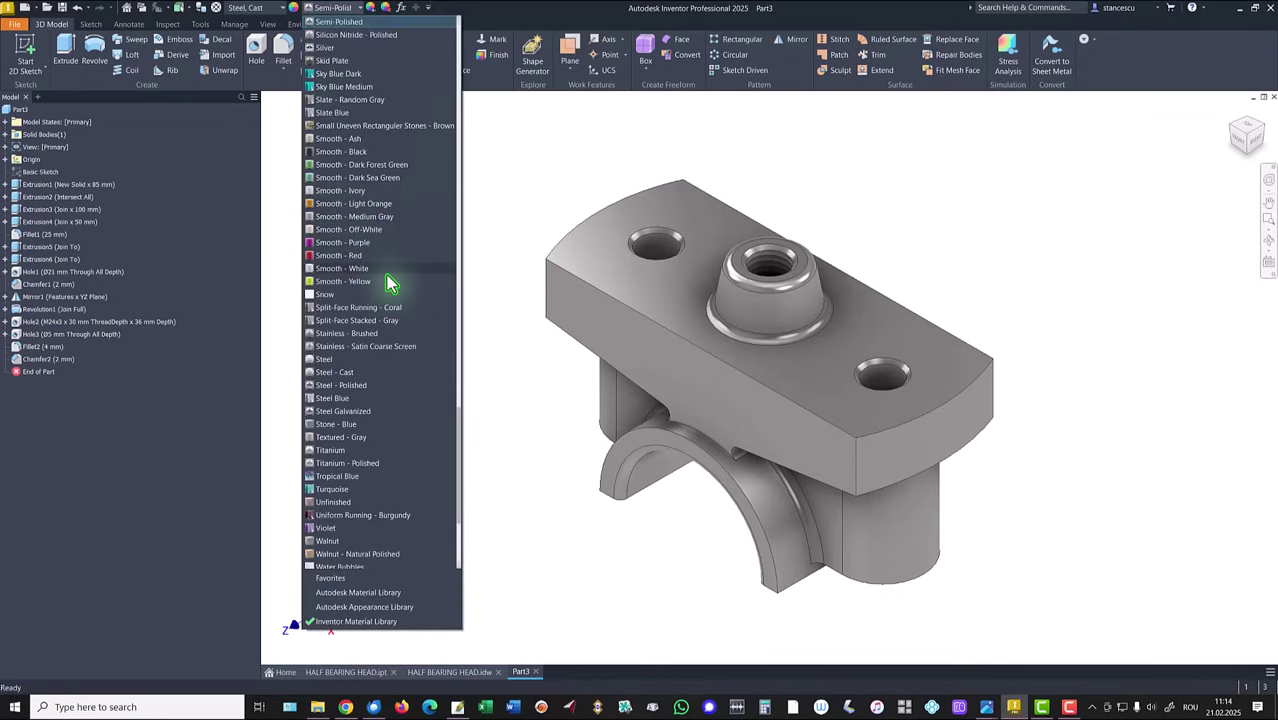
click(342, 373)
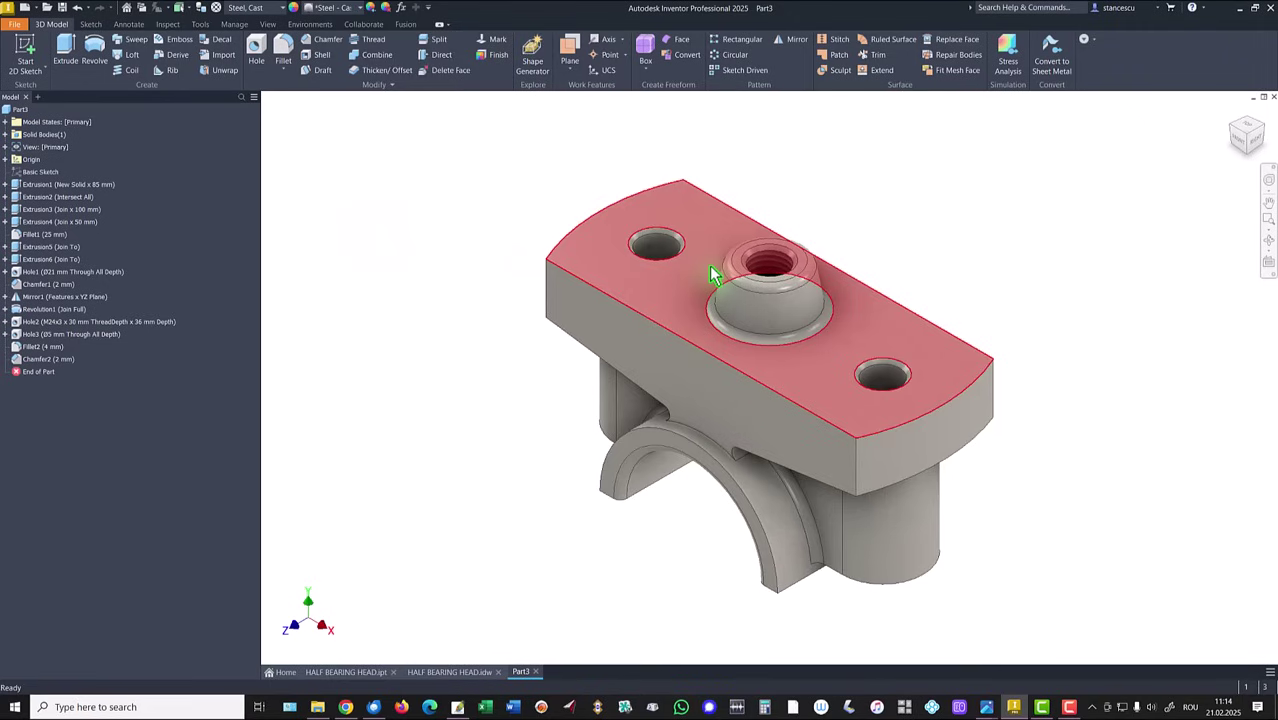
scroll(711, 275, up, 3)
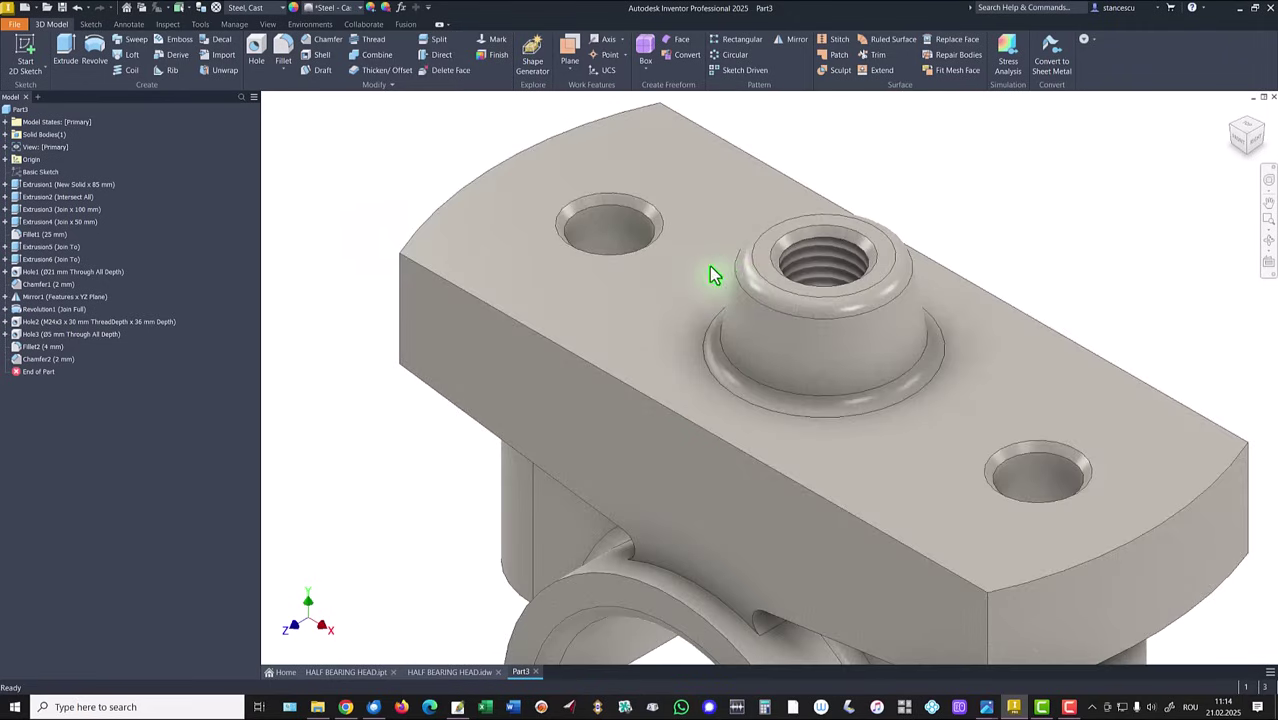
Apply a different steel appearance to the three top hole chamfers, the half bearing's inner face and both of its end faces.
click(810, 240)
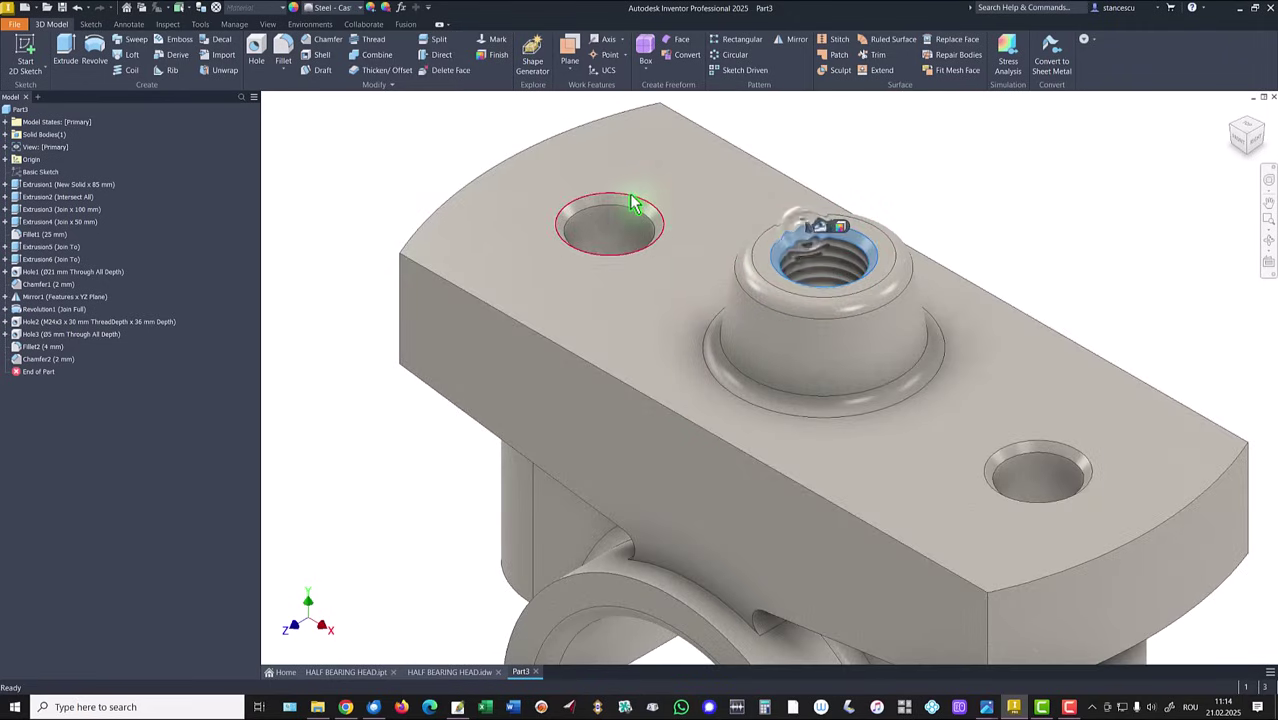
ctrl+click(640, 212)
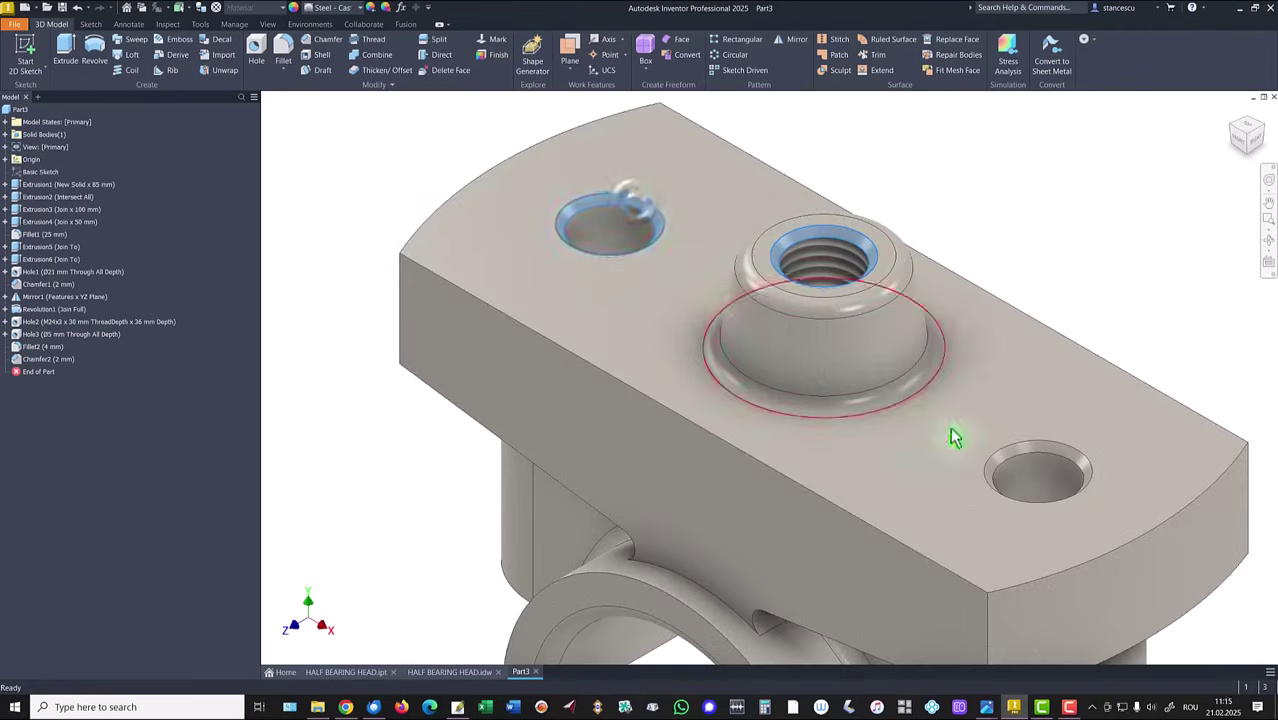
ctrl+click(1033, 457)
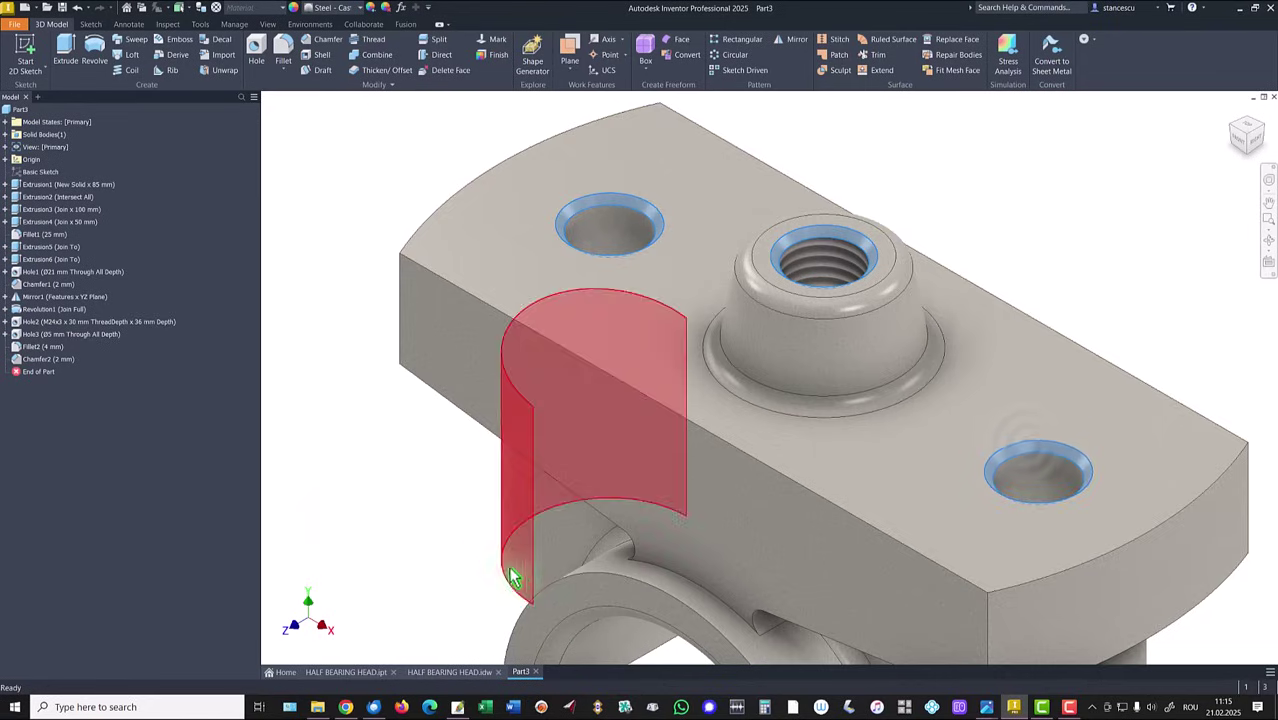
ctrl+click(578, 592)
shift+middle_drag(338, 461, 629, 513)
ctrl+click(617, 515)
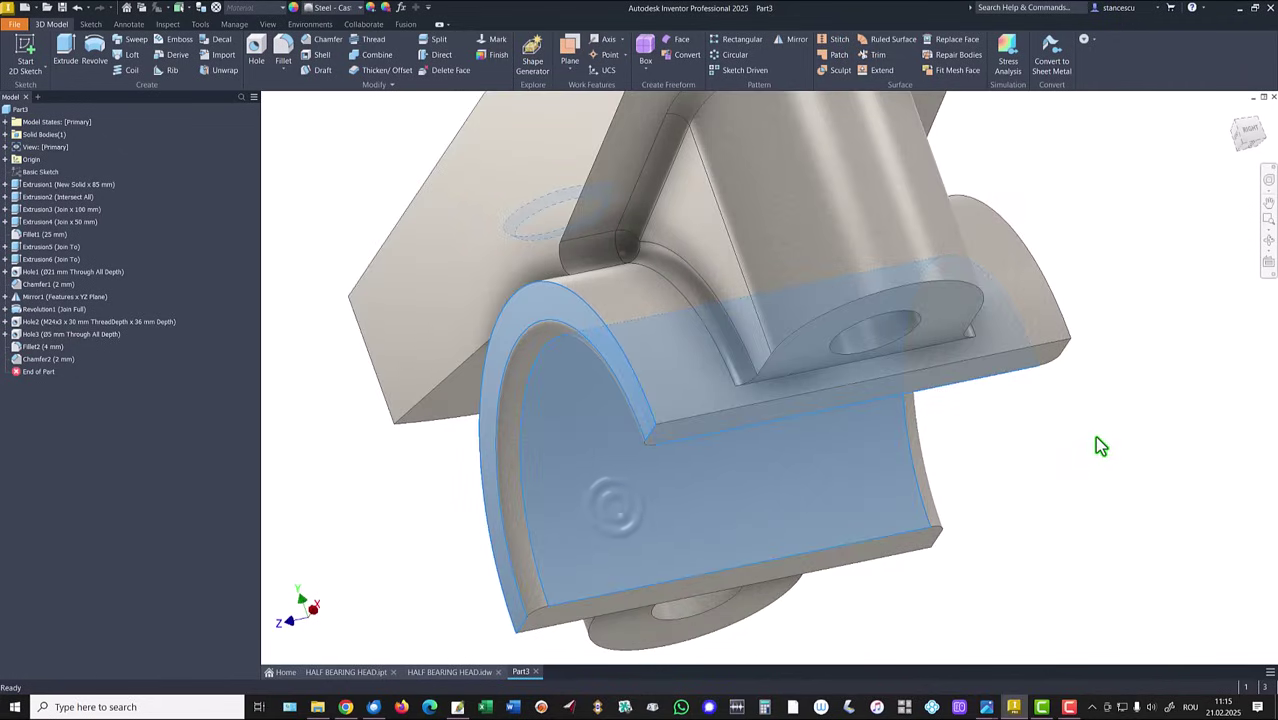
key(Page_Up)
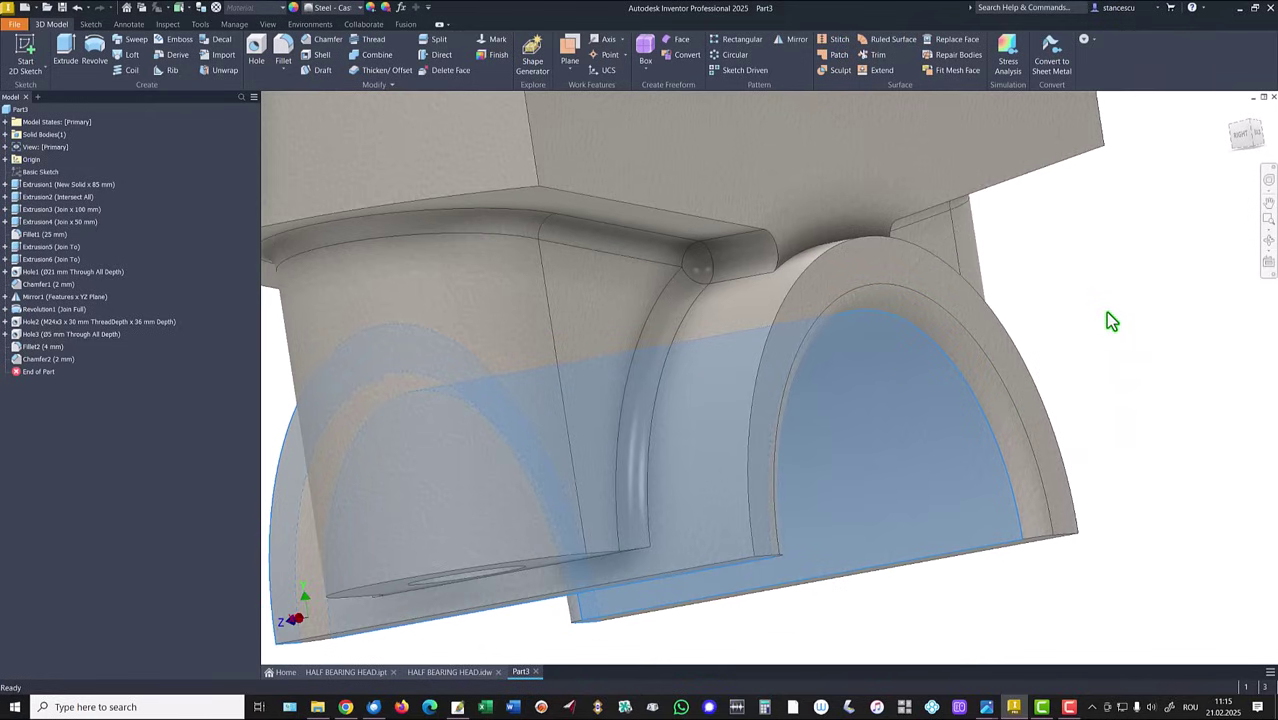
ctrl+click(934, 289)
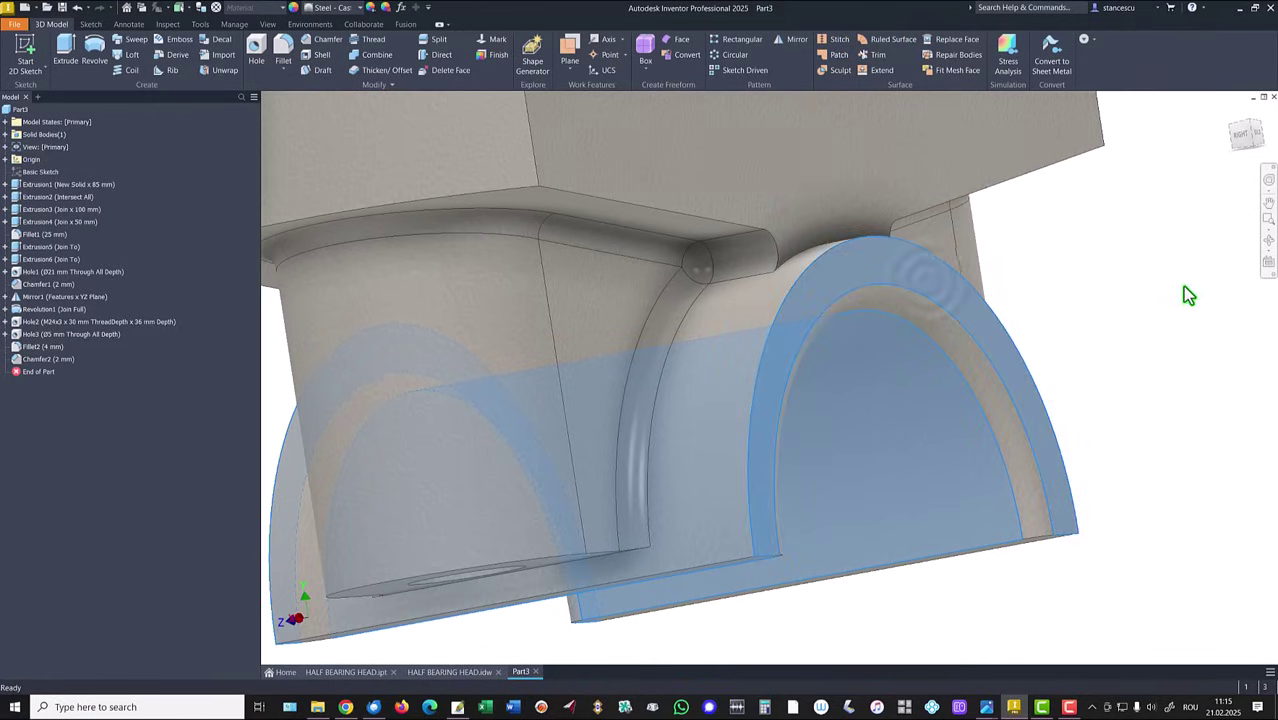
key(F6)
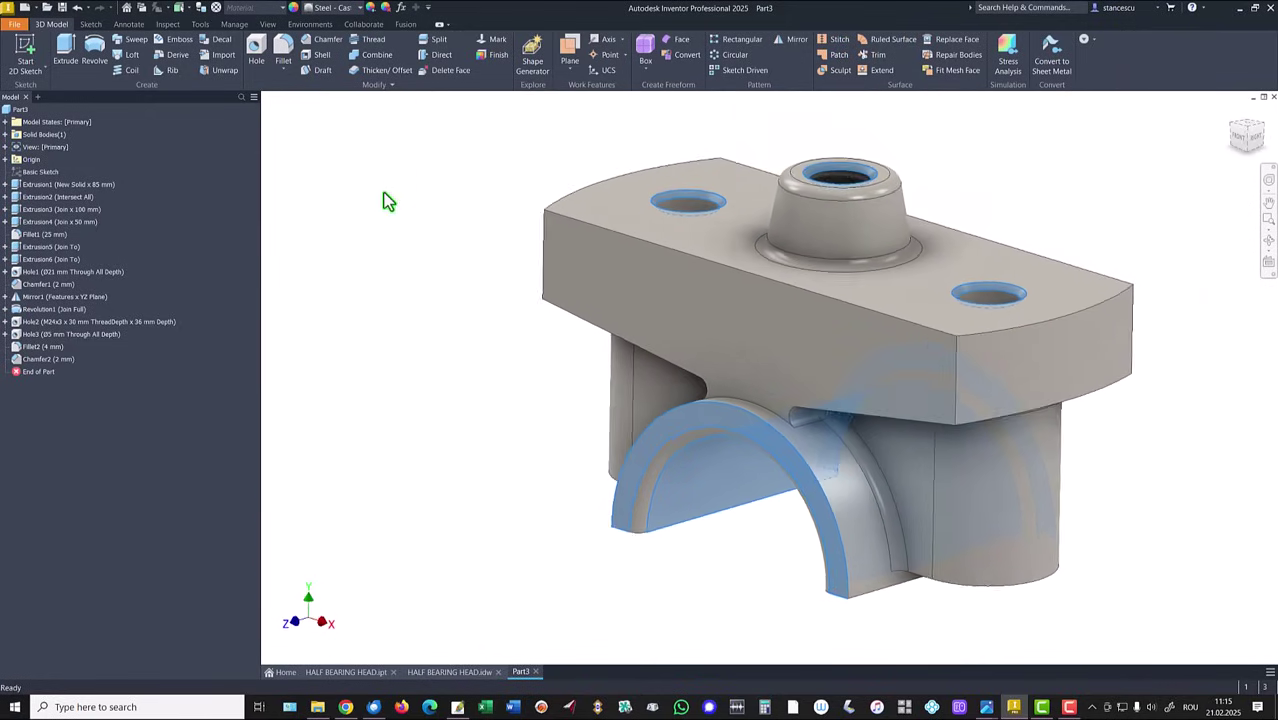
click(346, 9)
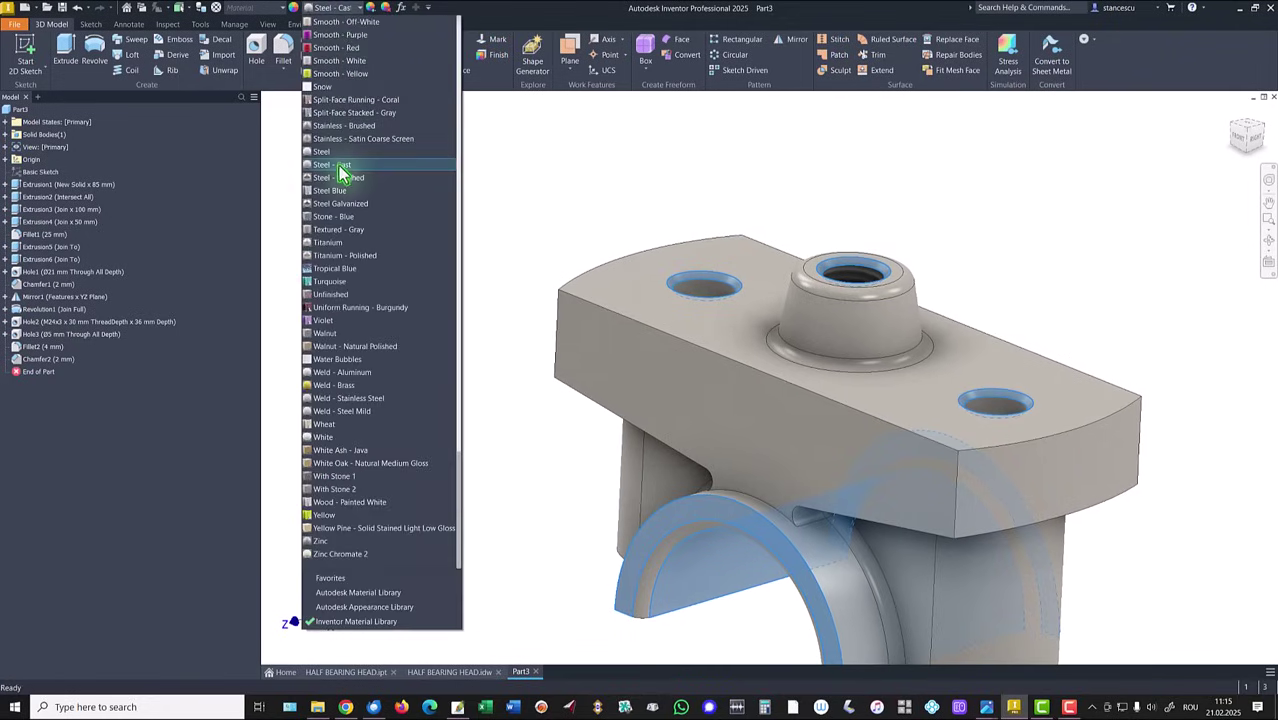
click(341, 168)
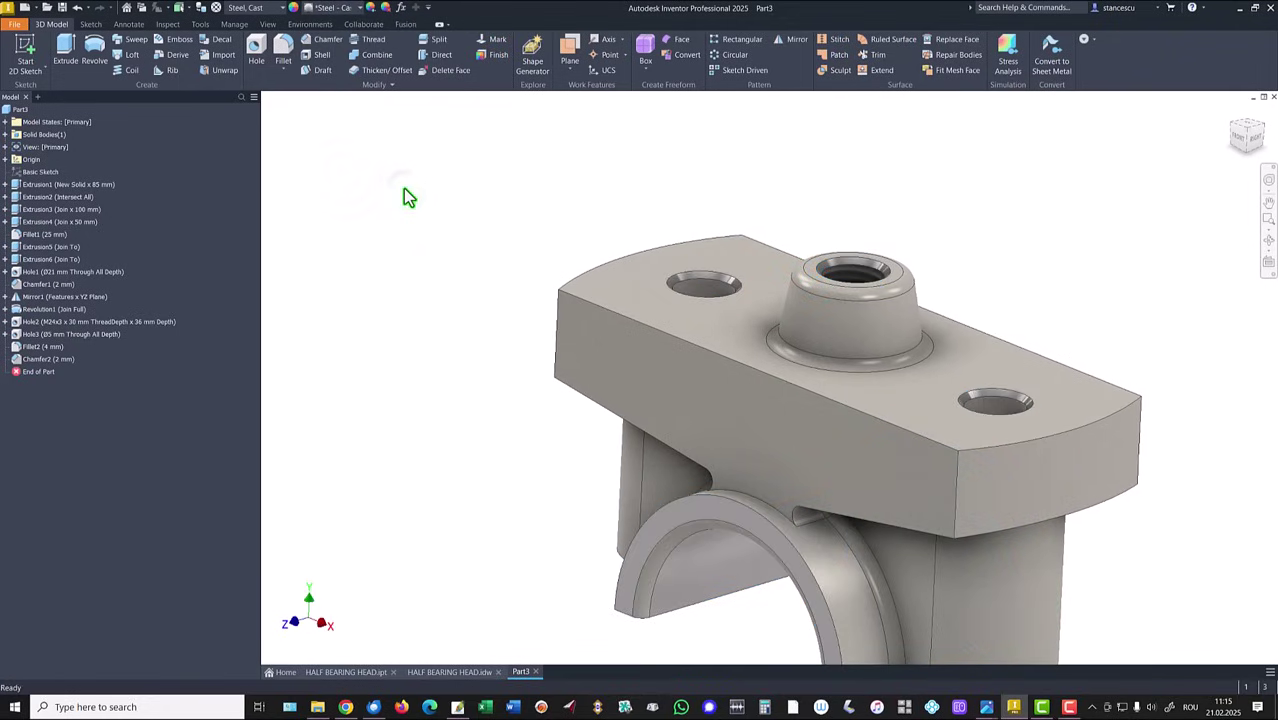
key(F6)
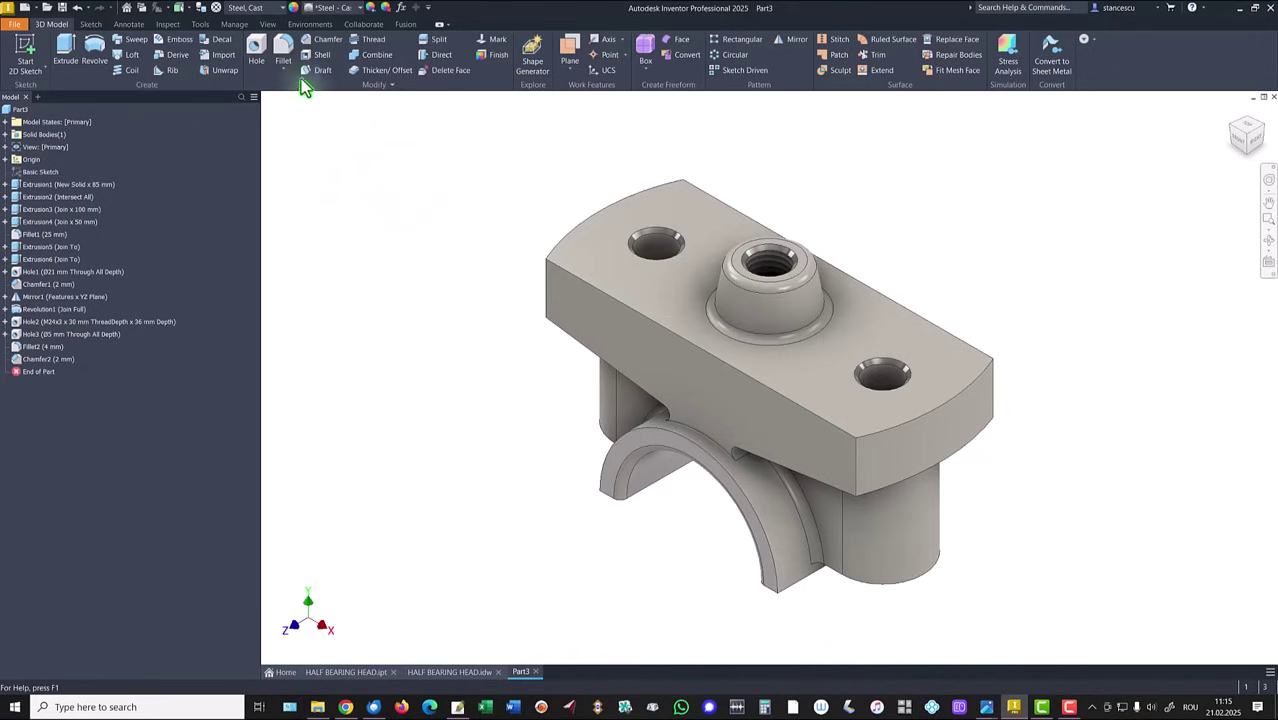
Display Part3 in a shaded visual style without visible edges, and set the lighting style to Default Lights.
click(268, 25)
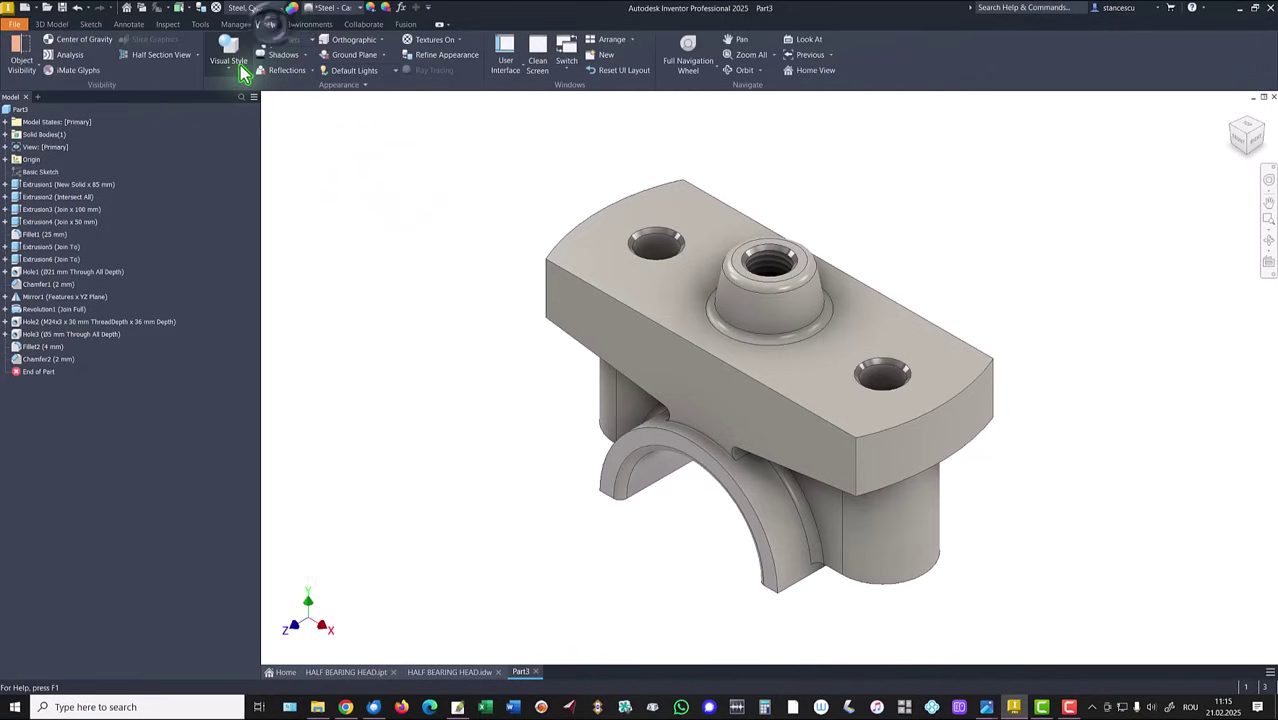
click(232, 65)
click(255, 144)
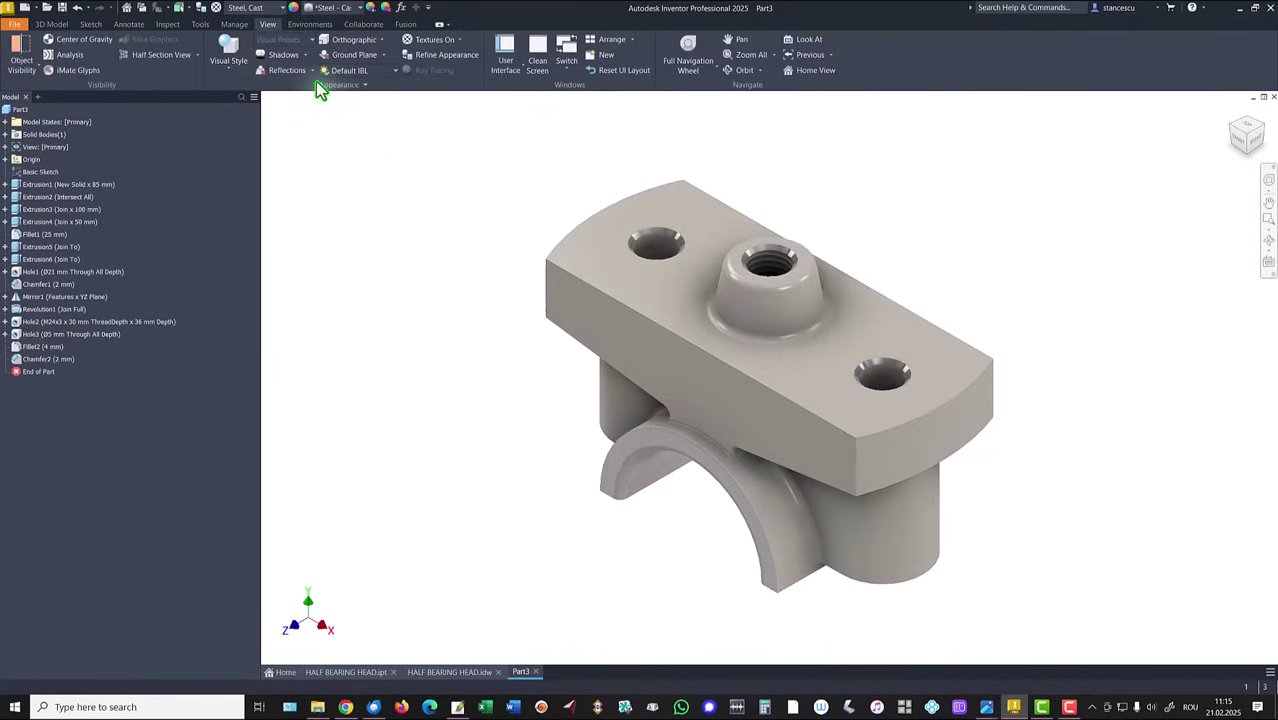
click(352, 71)
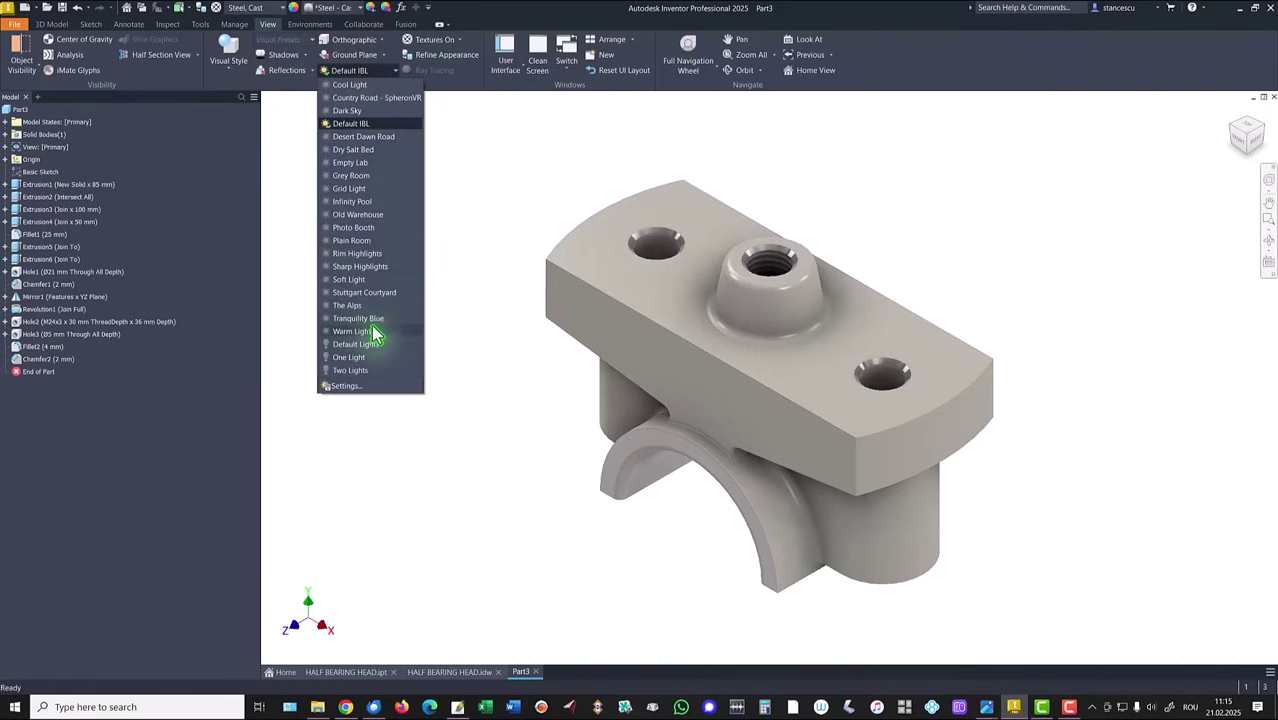
key(Escape)
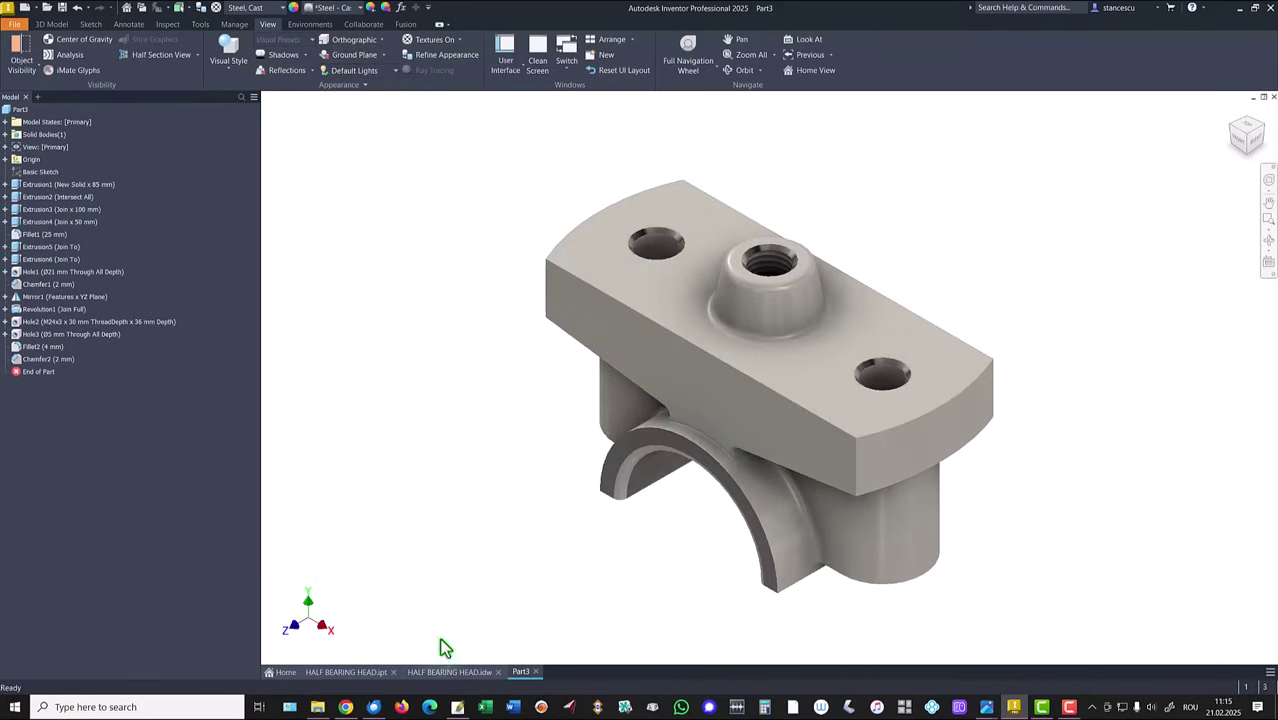
Switch to the HALF BEARING HEAD.ipt document to compare the reference model with Part3.
click(535, 672)
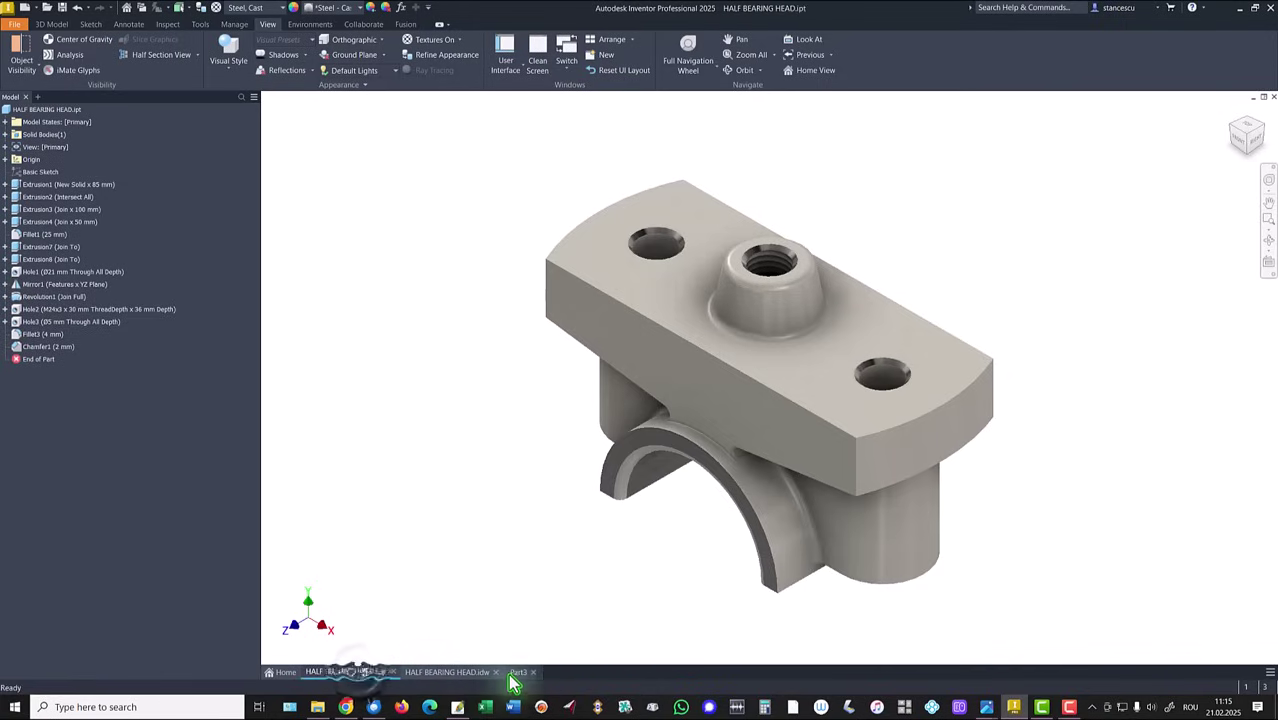